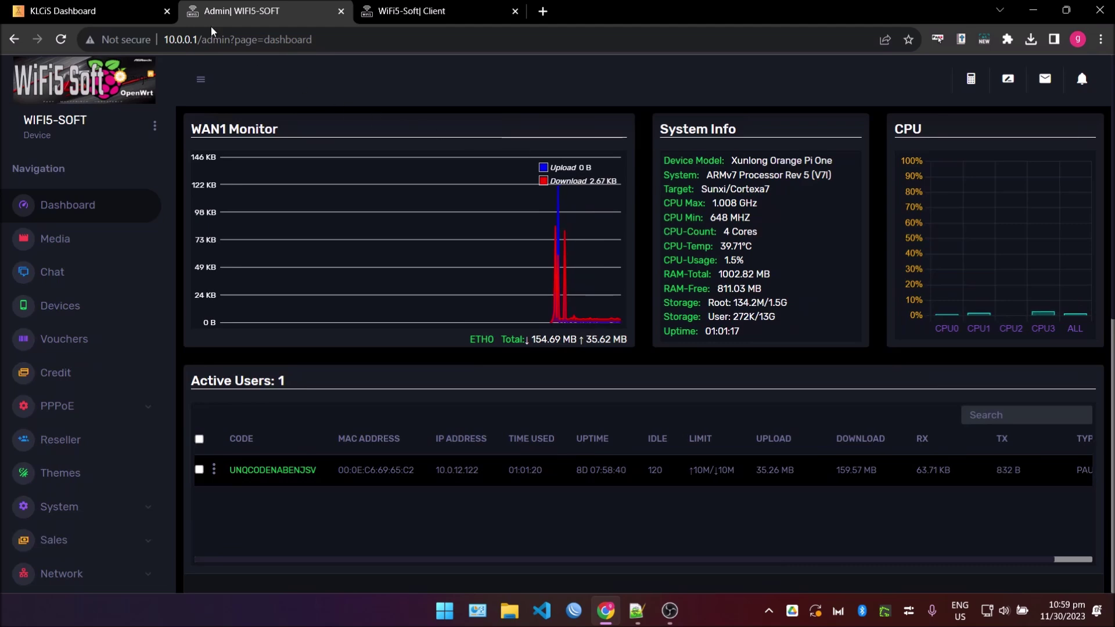
- Compare the KLCiS and WiFi5-Soft admin dashboards, highlighting the WiFi5-Soft version text
{"action": "left_click", "coordinate": [116, 10]}
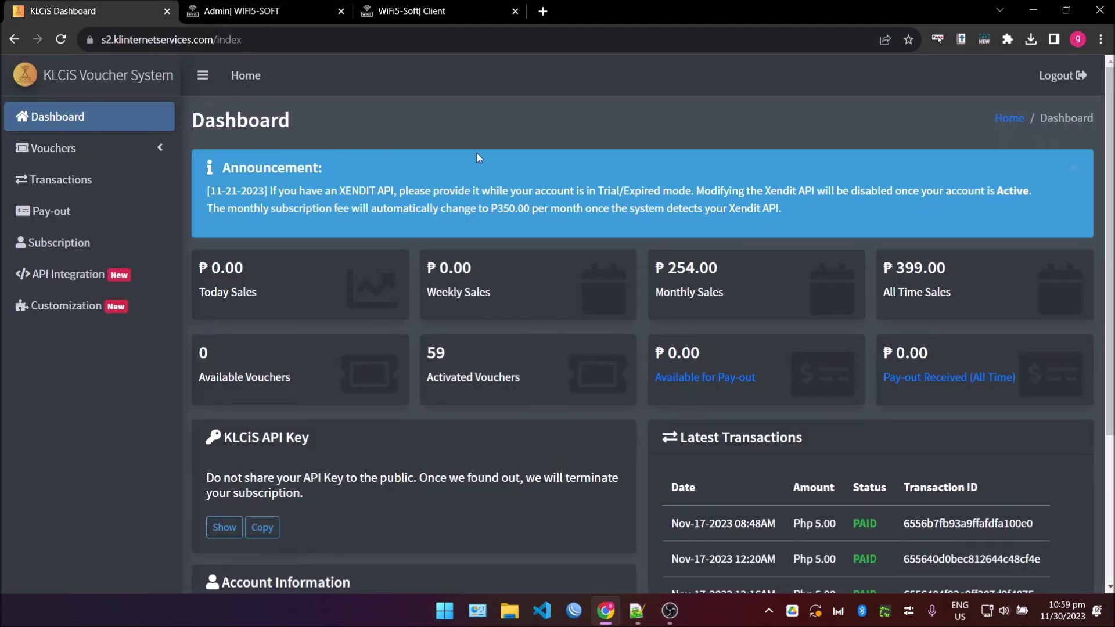
{"action": "scroll", "coordinate": [555, 202], "scroll_direction": "down", "scroll_amount": 4}
{"action": "scroll", "coordinate": [582, 261], "scroll_direction": "up", "scroll_amount": 4}
{"action": "left_click", "coordinate": [185, 9]}
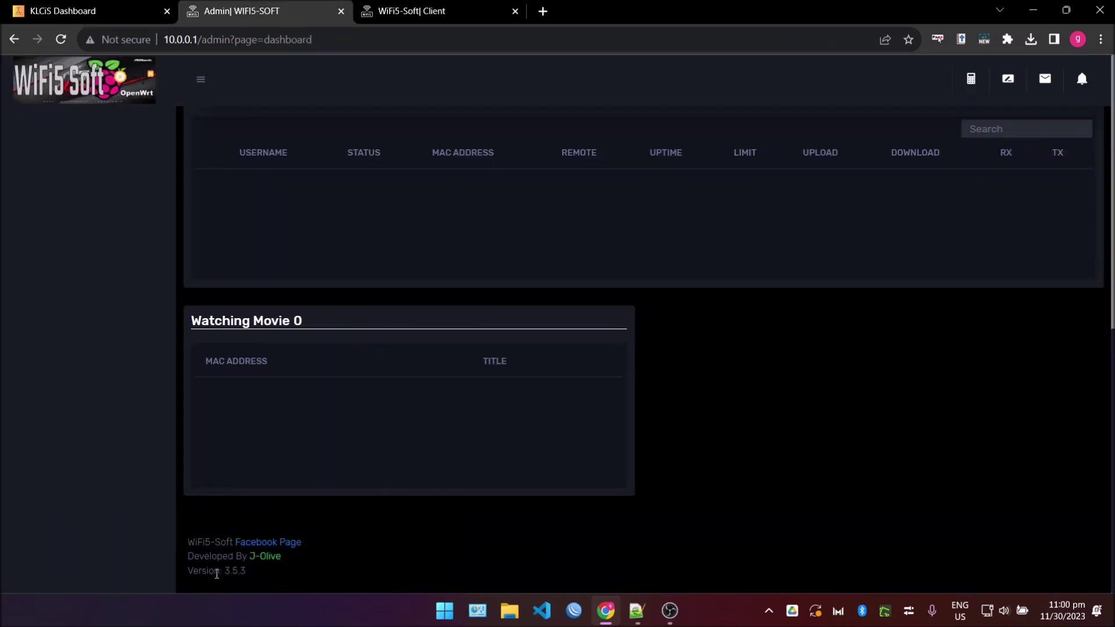
{"action": "scroll", "coordinate": [206, 582], "scroll_direction": "up", "scroll_amount": 6}
{"action": "scroll", "coordinate": [206, 582], "scroll_direction": "down", "scroll_amount": 5}
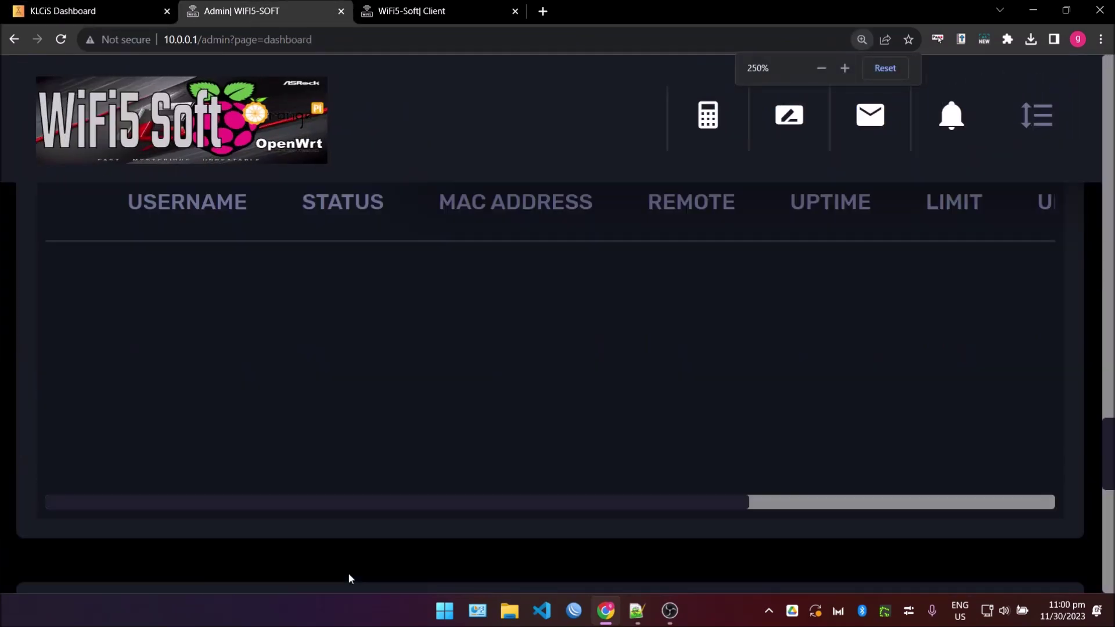
{"action": "left_click_drag", "start_coordinate": [1107, 456], "coordinate": [1099, 594]}
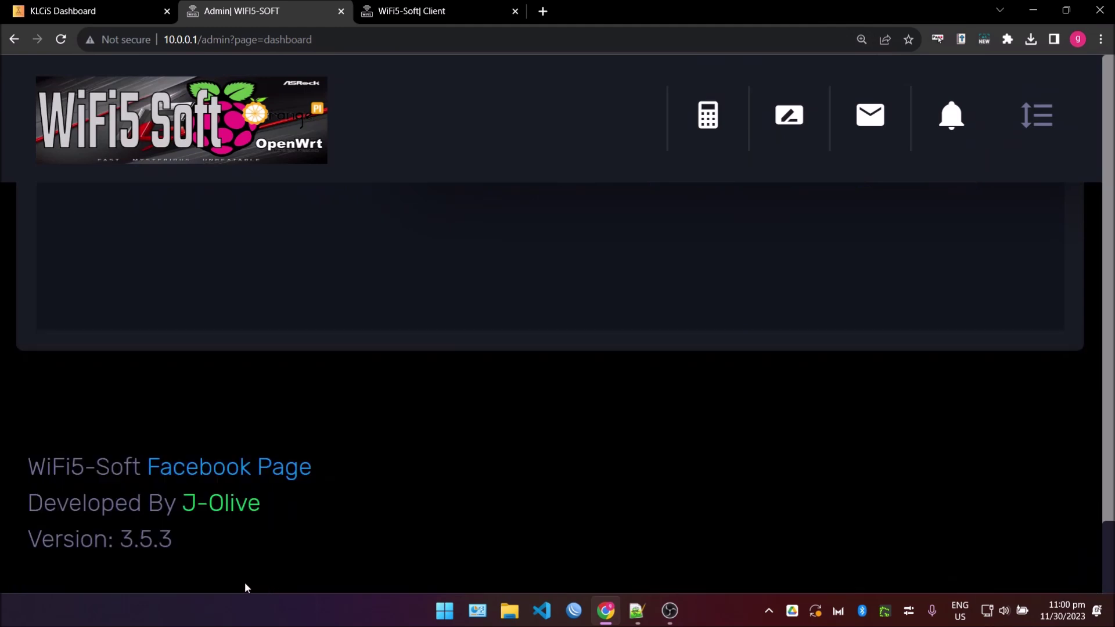
{"action": "left_click_drag", "start_coordinate": [26, 539], "coordinate": [206, 553]}
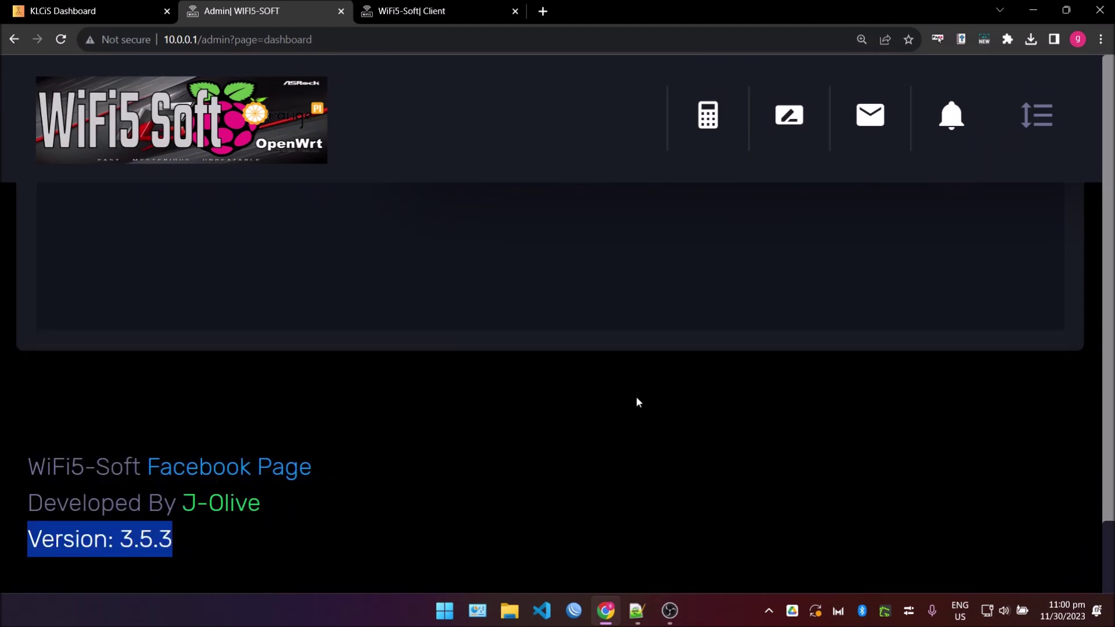
{"action": "scroll", "coordinate": [641, 403], "scroll_direction": "down", "scroll_amount": 2}
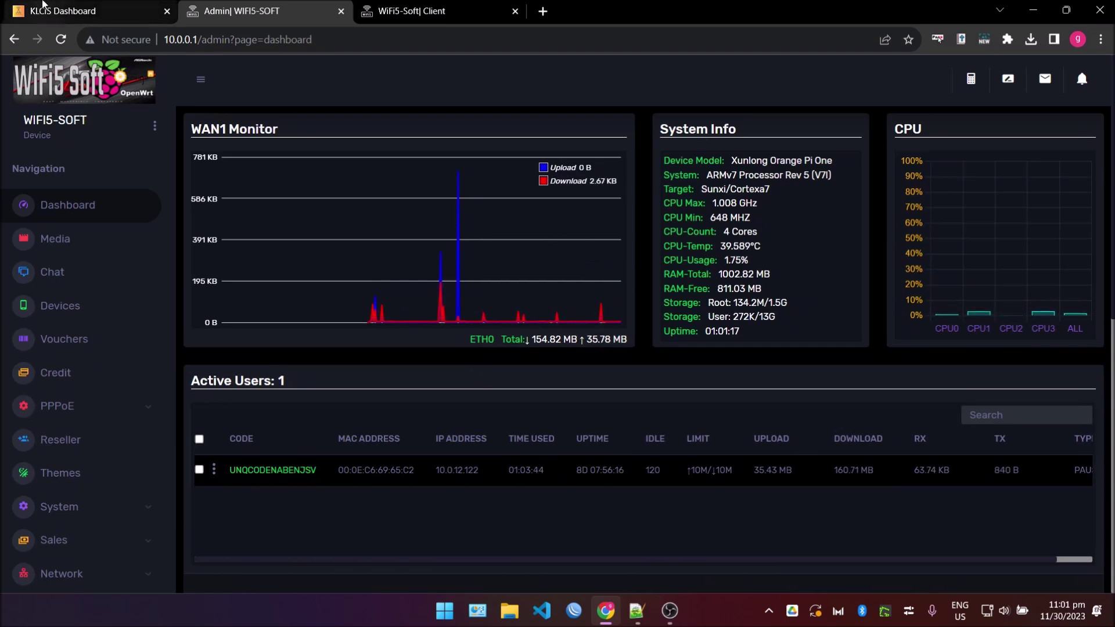
- Return to the KLCiS dashboard tab and scroll through it
{"action": "left_click", "coordinate": [74, 14]}
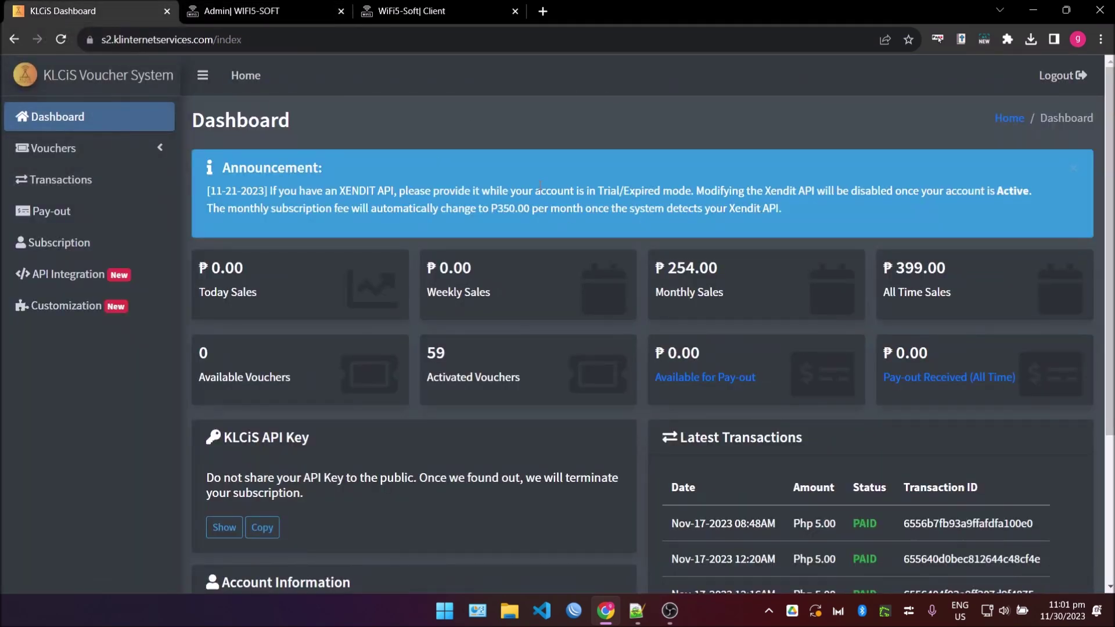
{"action": "scroll", "coordinate": [465, 350], "scroll_direction": "down", "scroll_amount": 2}
{"action": "scroll", "coordinate": [466, 350], "scroll_direction": "up", "scroll_amount": 2}
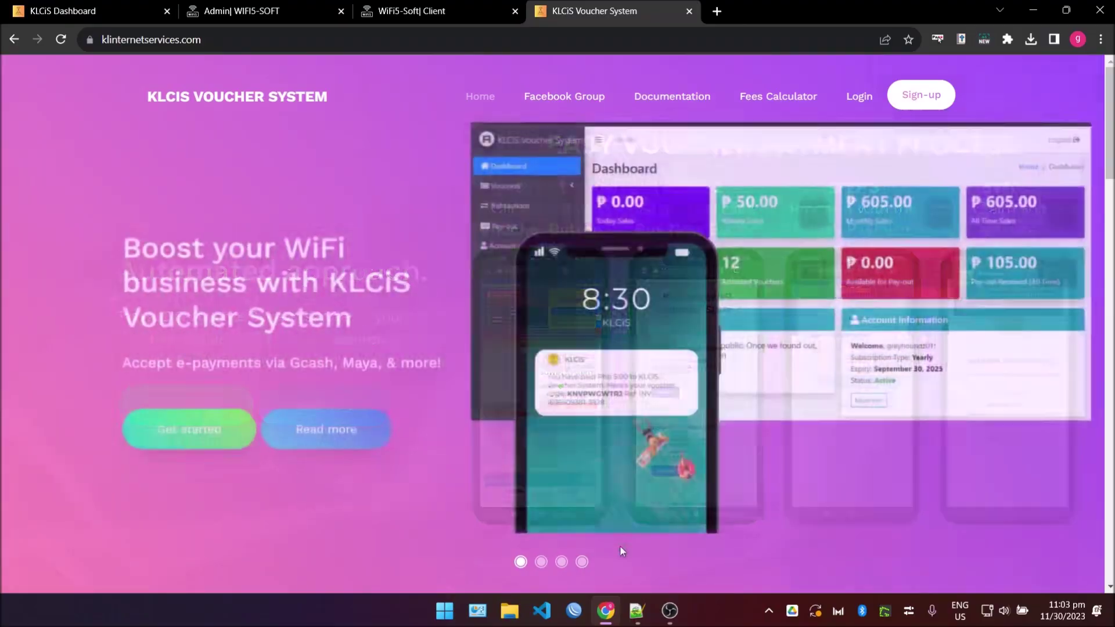
{"action": "left_click", "coordinate": [637, 610]}
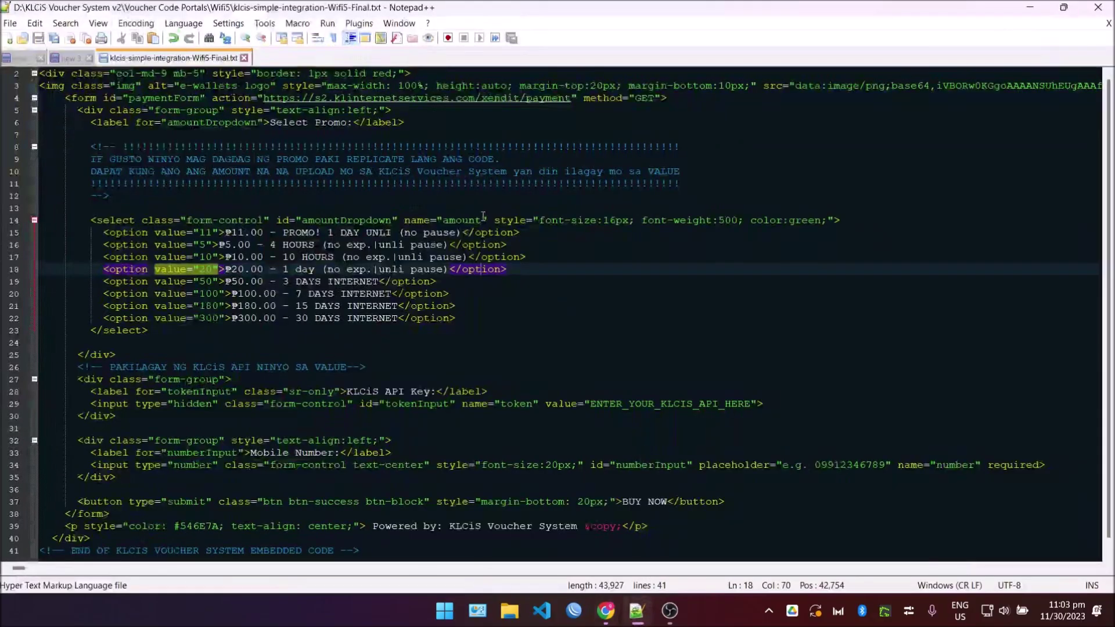
{"action": "scroll", "coordinate": [483, 216], "scroll_direction": "up", "scroll_amount": 1}
{"action": "key", "text": "Up"}
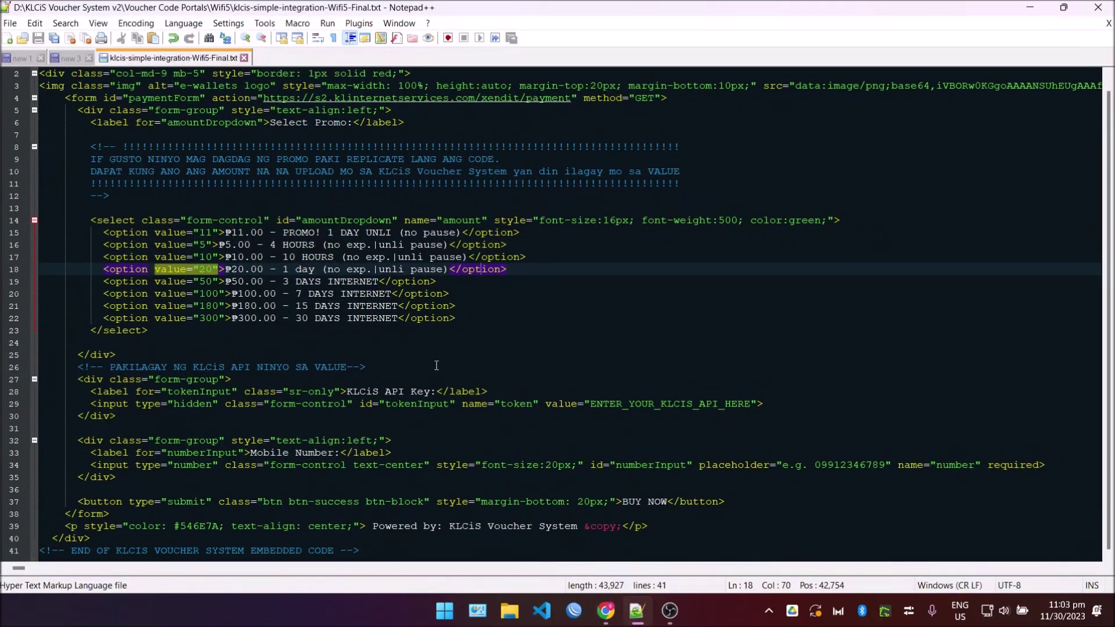
{"action": "key", "text": "Down"}
{"action": "key", "text": "Down"}
{"action": "key", "text": "Down"}
{"action": "key", "text": "Down"}
{"action": "key", "text": "Down"}
{"action": "key", "text": "Down"}
{"action": "key", "text": "Down"}
{"action": "key", "text": "Down"}
{"action": "key", "text": "Down"}
{"action": "scroll", "coordinate": [651, 331], "scroll_direction": "down", "scroll_amount": 1}
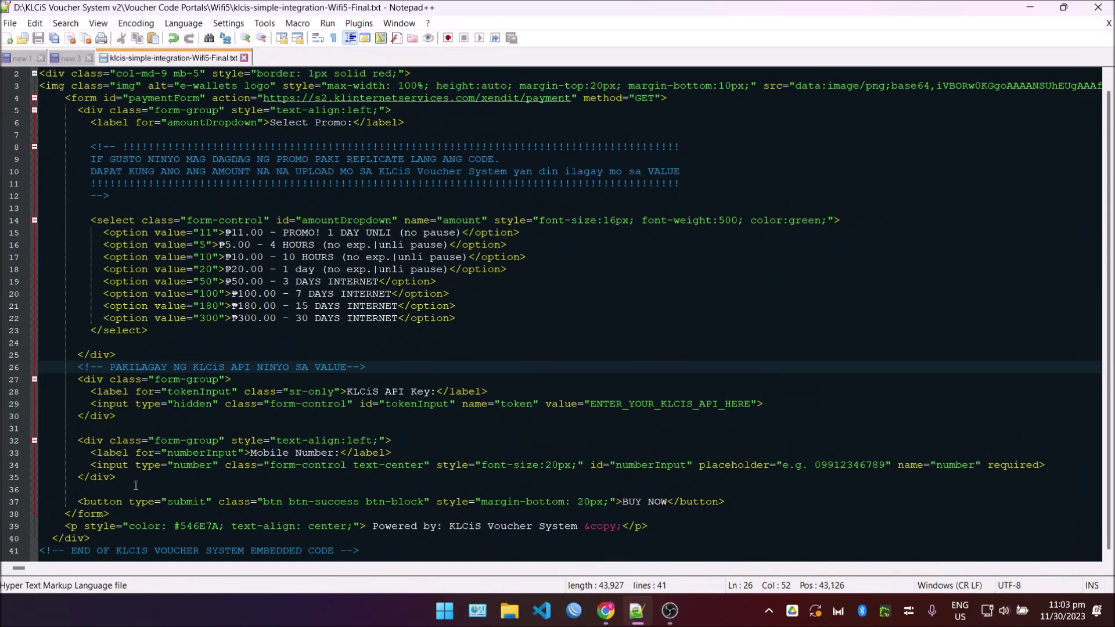
{"action": "left_click_drag", "start_coordinate": [392, 559], "coordinate": [393, 70]}
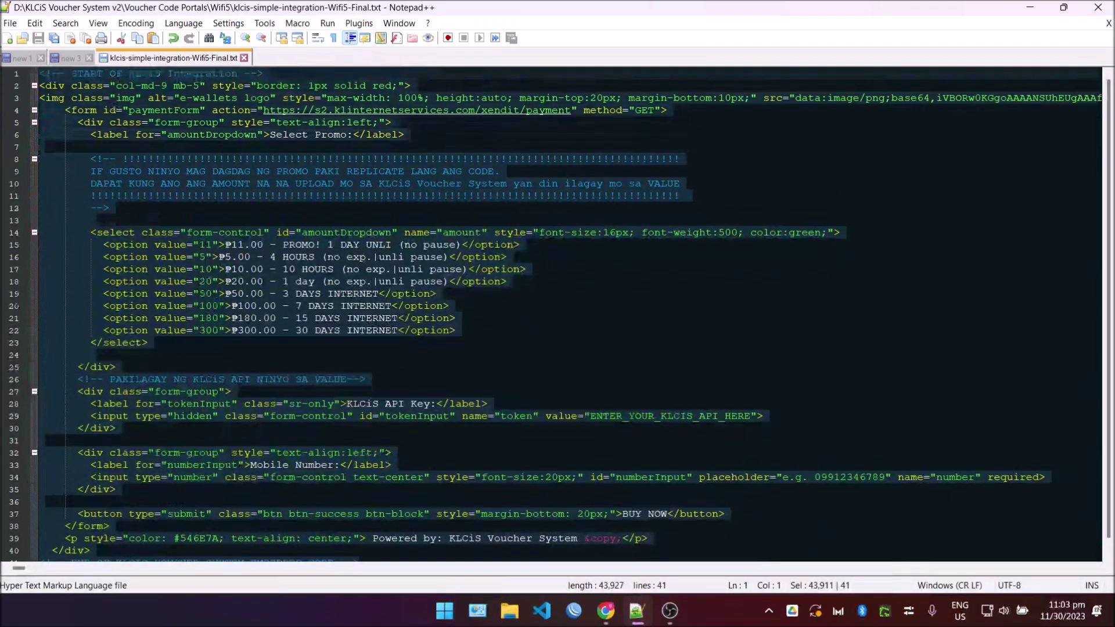
{"action": "left_click", "coordinate": [392, 256]}
{"action": "scroll", "coordinate": [755, 203], "scroll_direction": "down", "scroll_amount": 1}
{"action": "scroll", "coordinate": [987, 168], "scroll_direction": "up", "scroll_amount": 1}
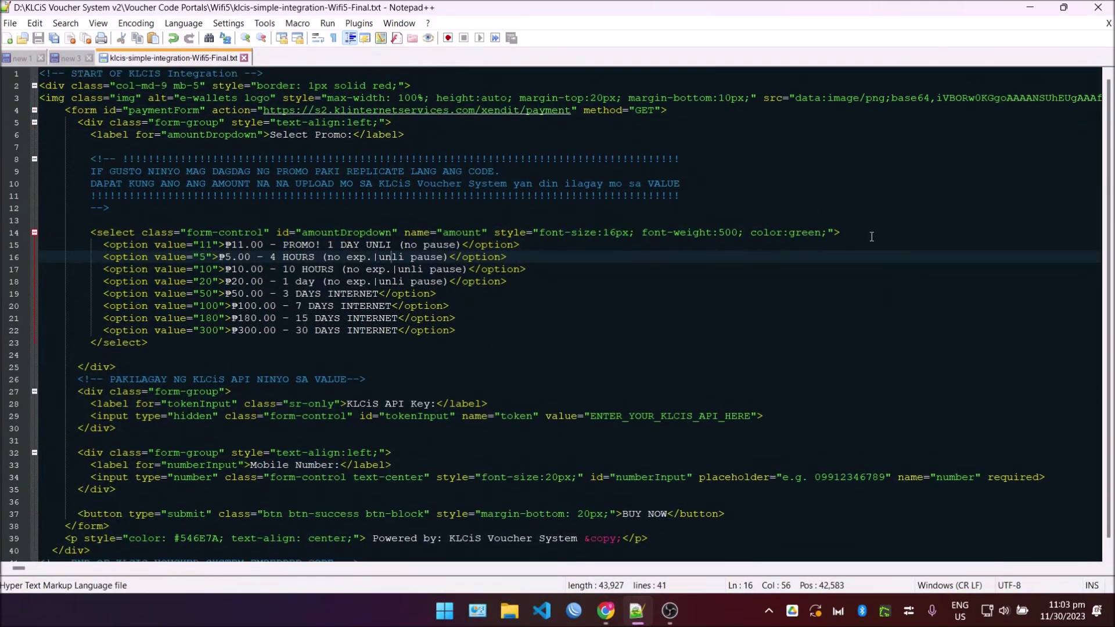
{"action": "left_click", "coordinate": [1089, 150]}
{"action": "scroll", "coordinate": [336, 331], "scroll_direction": "down", "scroll_amount": 1}
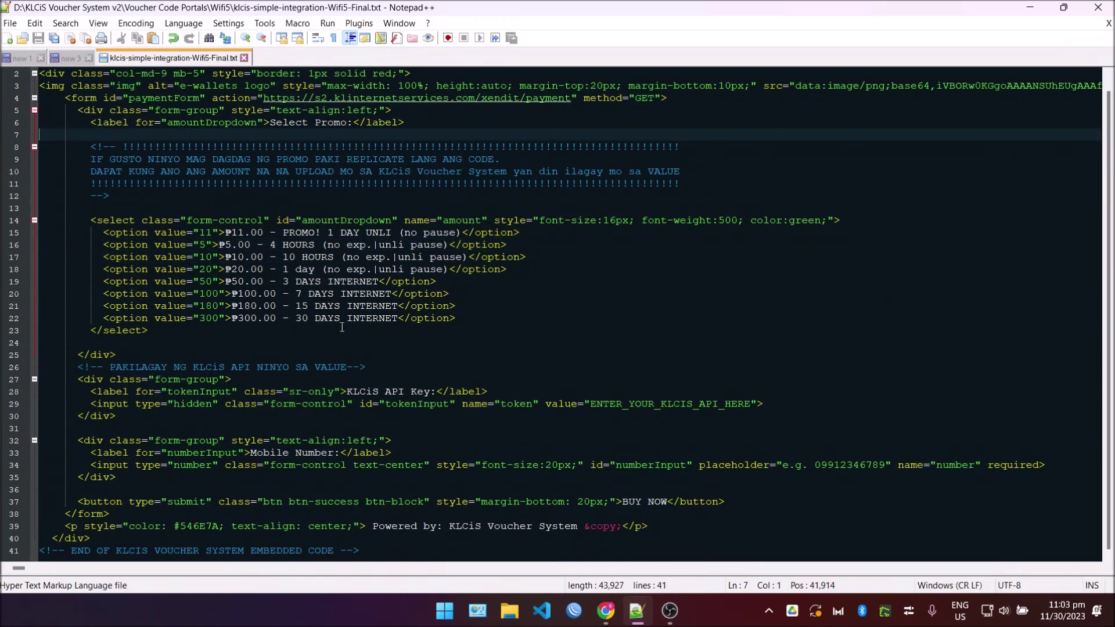
{"action": "scroll", "coordinate": [373, 301], "scroll_direction": "up", "scroll_amount": 1}
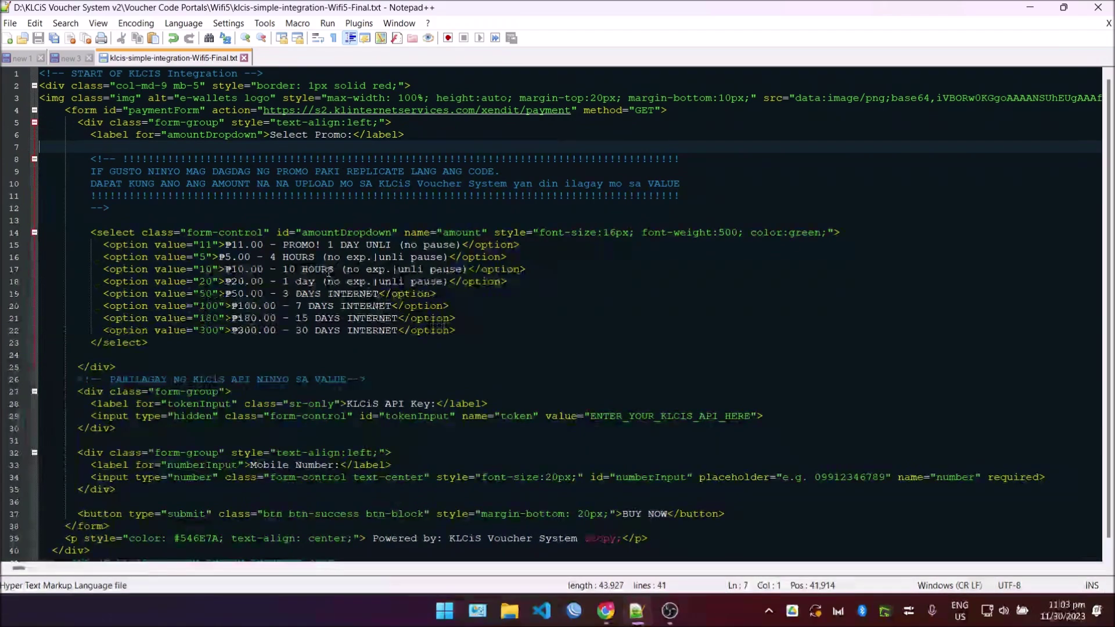
{"action": "key", "text": "alt+Tab"}
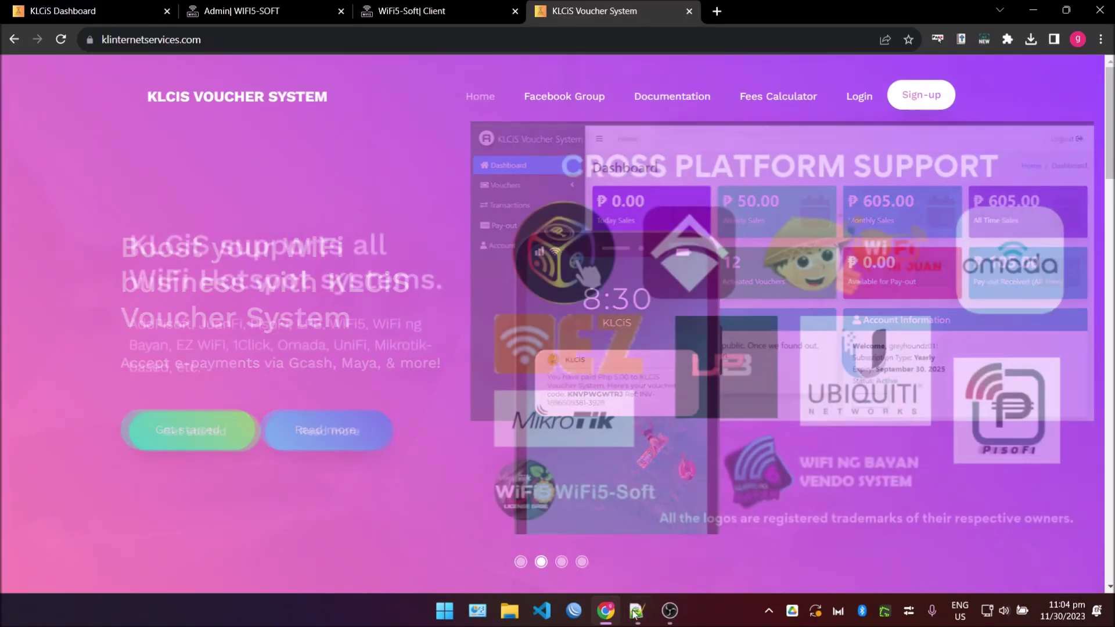
{"action": "key", "text": "alt+Tab"}
{"action": "left_click", "coordinate": [318, 220]}
{"action": "scroll", "coordinate": [353, 258], "scroll_direction": "up", "scroll_amount": 1}
{"action": "left_click", "coordinate": [264, 196]}
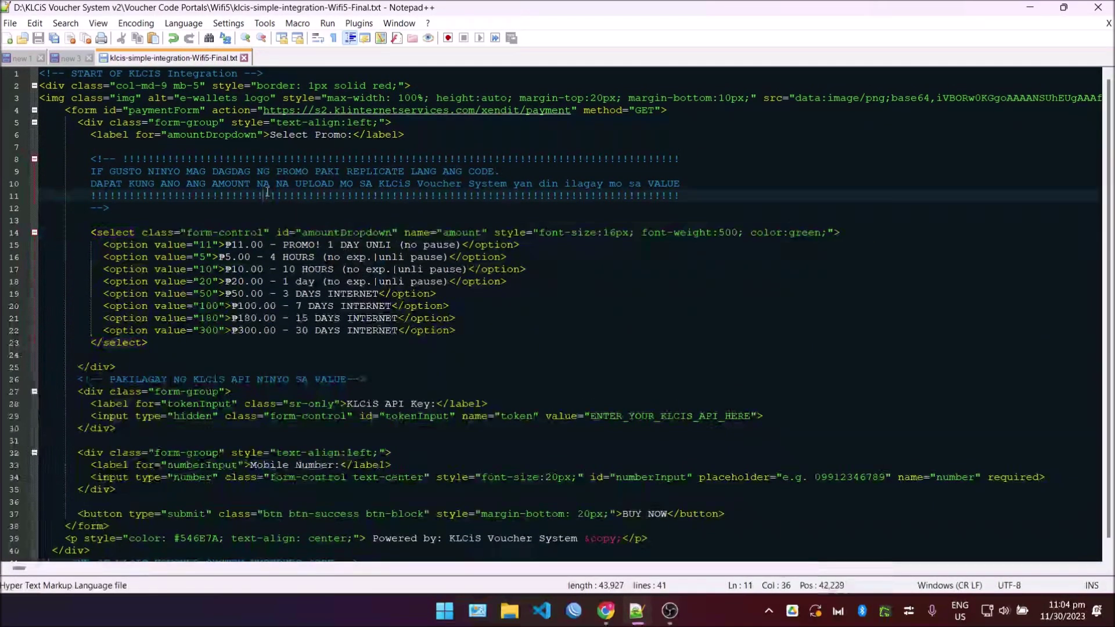
{"action": "left_click", "coordinate": [239, 170]}
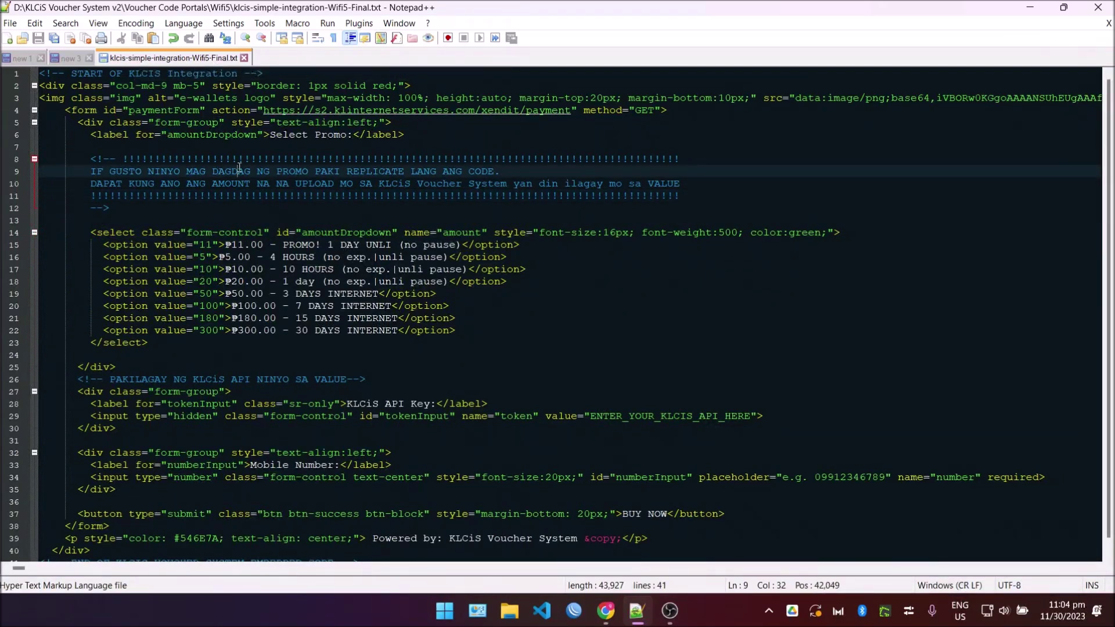
{"action": "scroll", "coordinate": [315, 229], "scroll_direction": "down", "scroll_amount": 1}
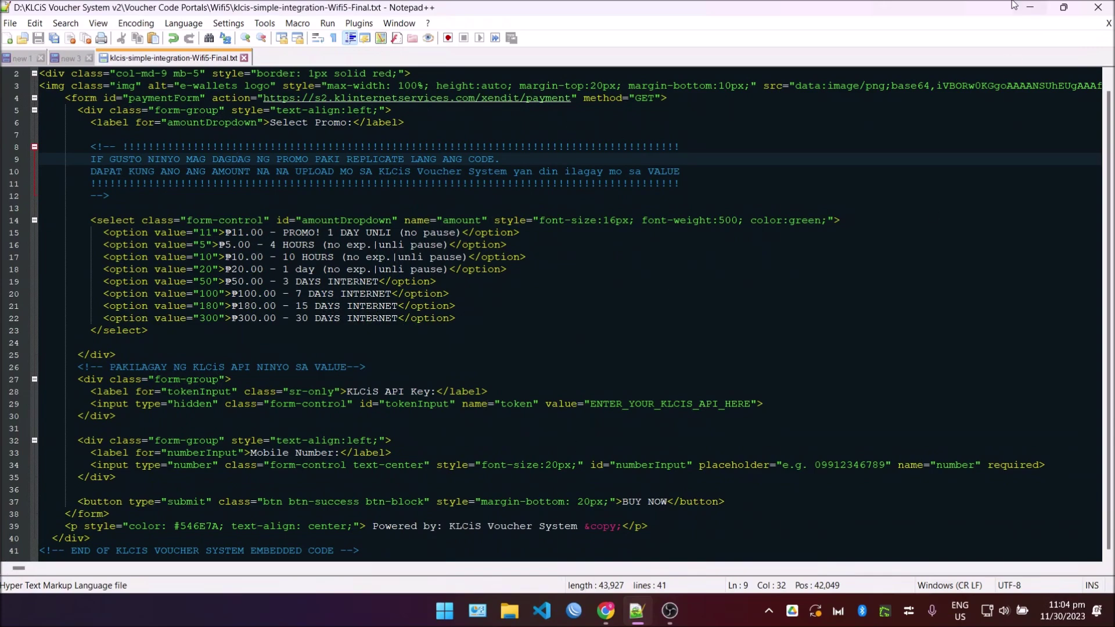
{"action": "left_click", "coordinate": [1029, 6]}
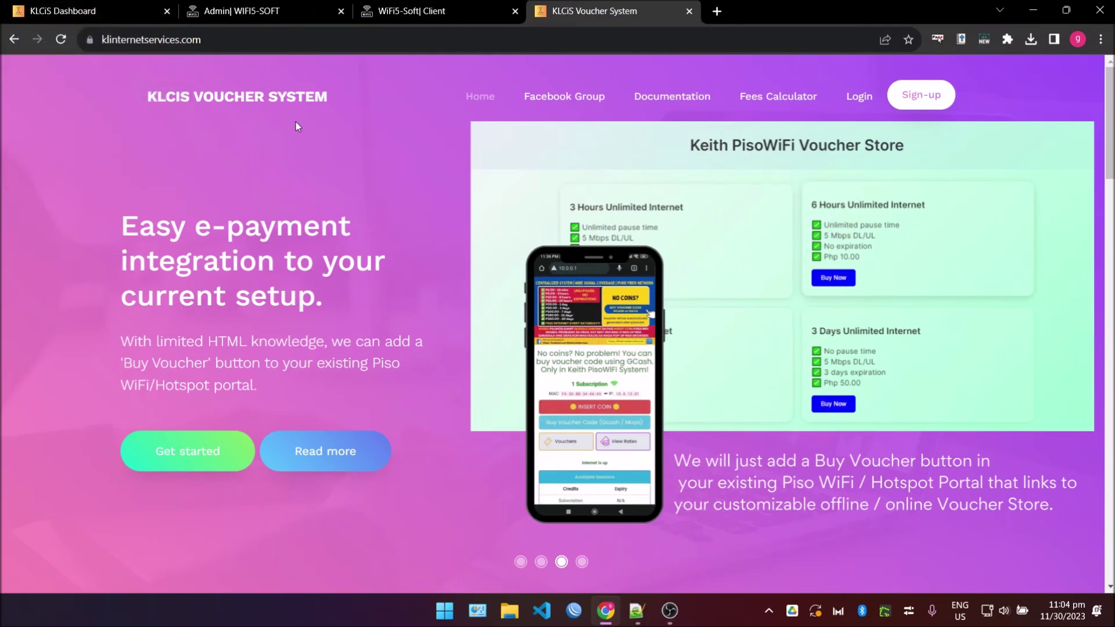
- Open the Sign-up page from the klinternetservices.com homepage
{"action": "left_click", "coordinate": [150, 33]}
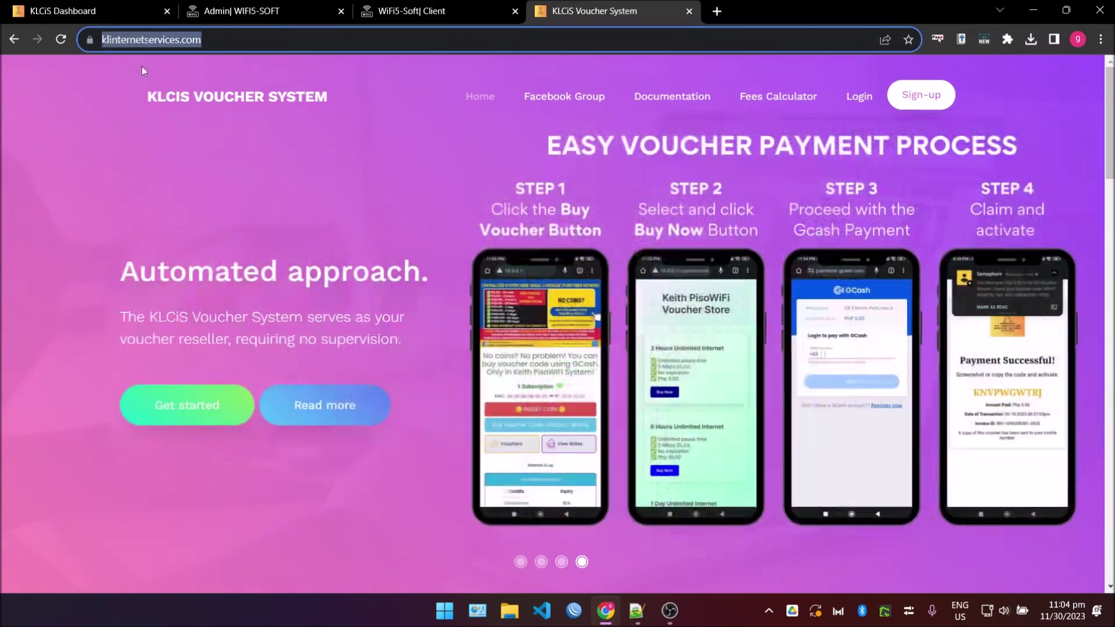
{"action": "left_click", "coordinate": [142, 70]}
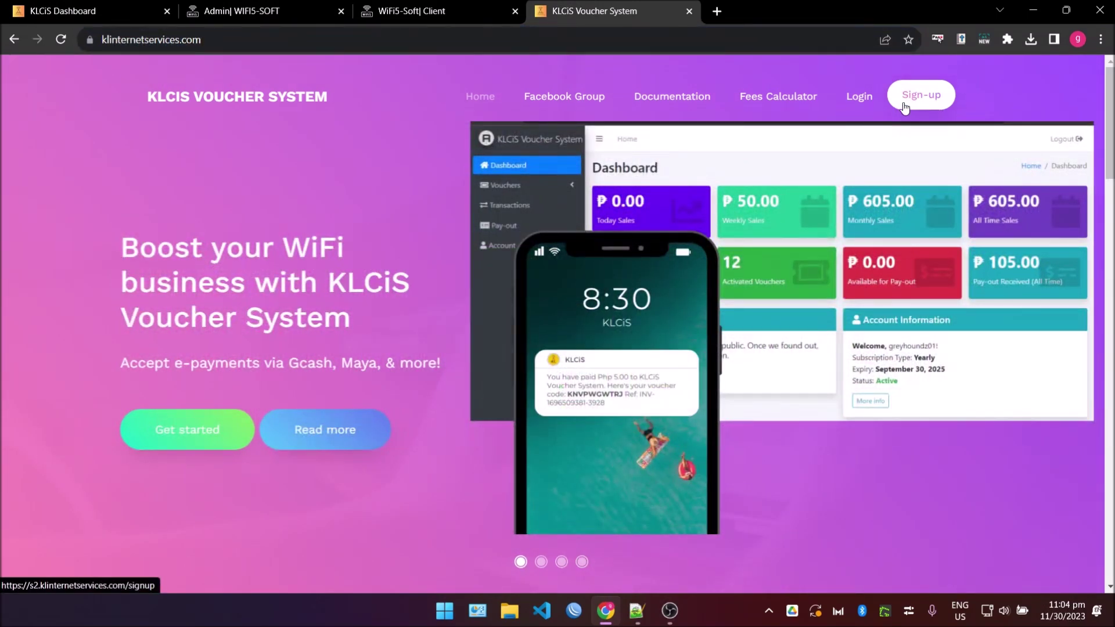
{"action": "left_click", "coordinate": [921, 95]}
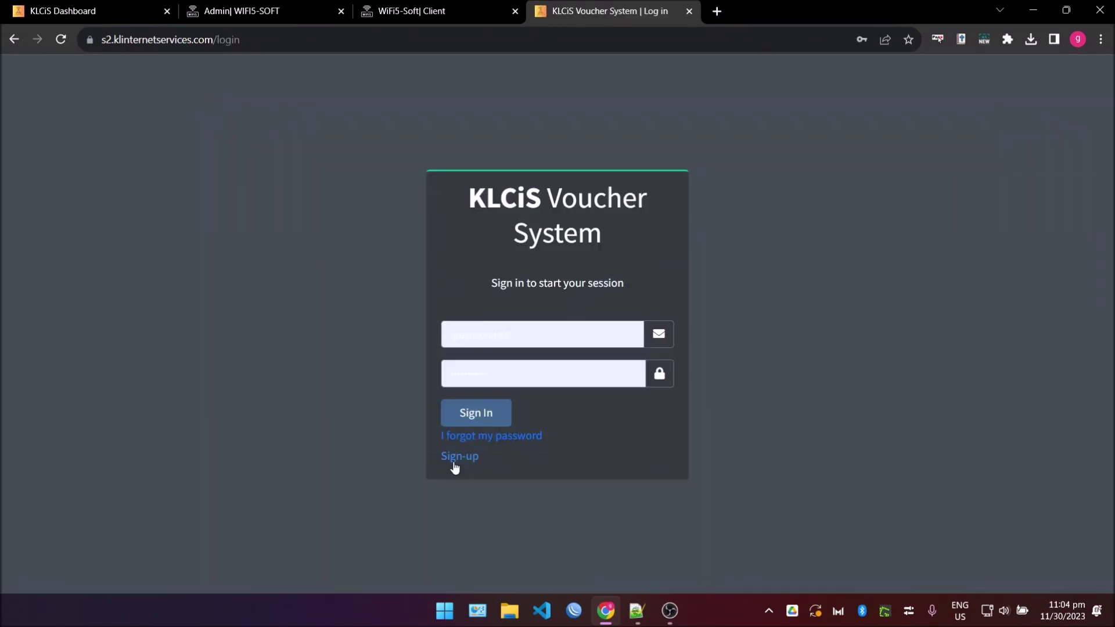
{"action": "left_click", "coordinate": [454, 462]}
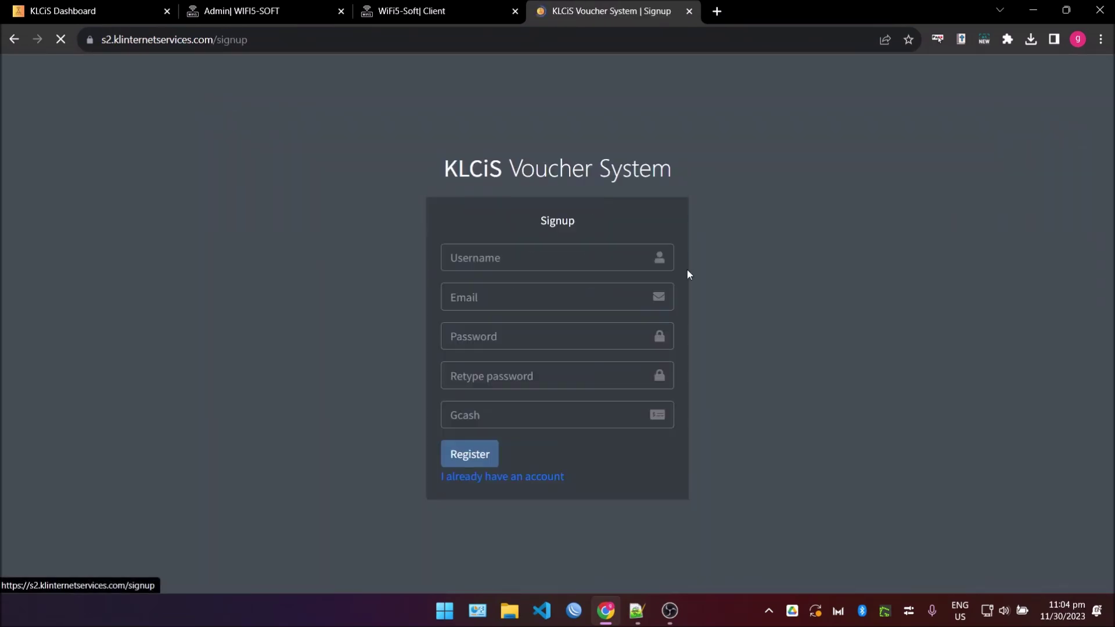
- Click into the signup form's Username and Email fields
{"action": "left_click", "coordinate": [528, 262]}
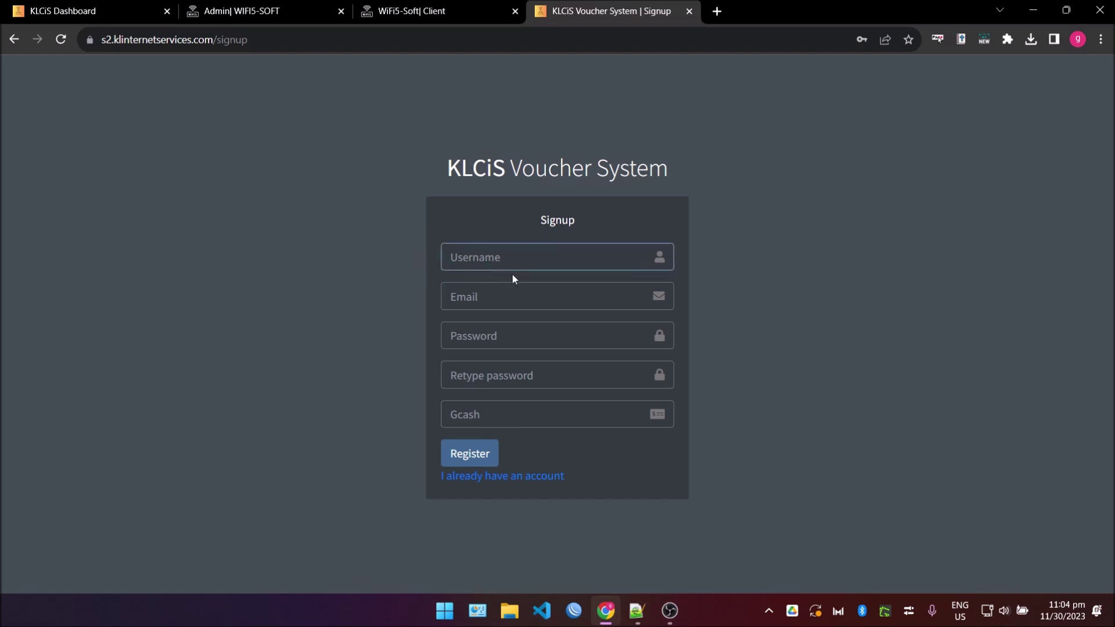
{"action": "left_click", "coordinate": [475, 298]}
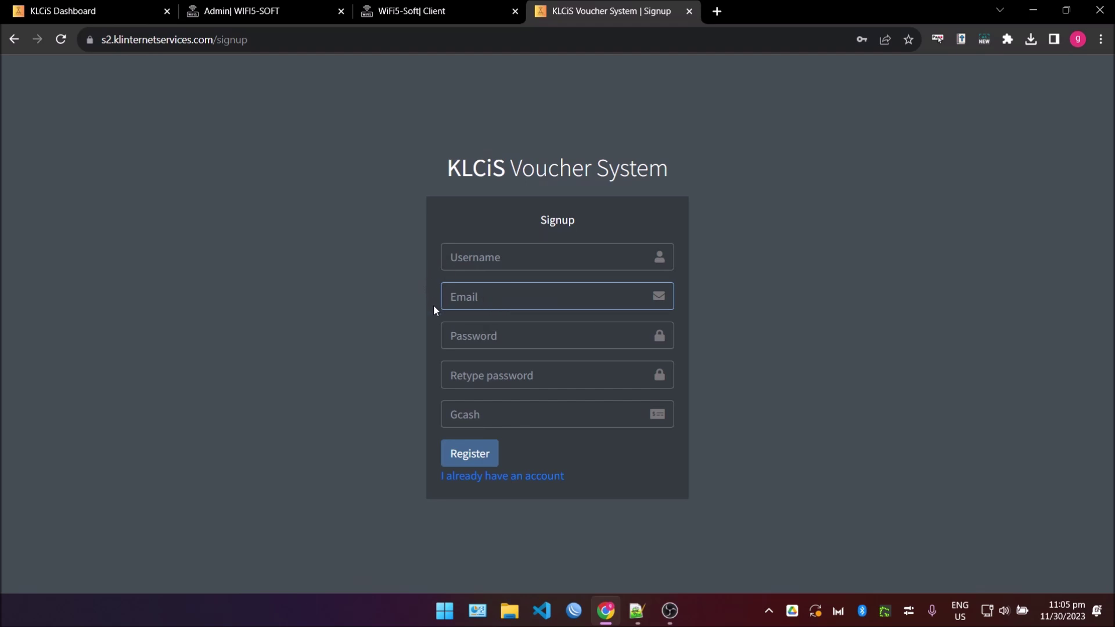
{"action": "left_click", "coordinate": [680, 318]}
{"action": "left_click", "coordinate": [540, 303]}
- Move through Password to the Gcash field, repeatedly dismissing Chrome's saved-password suggestions
{"action": "left_click", "coordinate": [521, 334]}
{"action": "left_click", "coordinate": [526, 416]}
{"action": "left_click", "coordinate": [343, 392]}
{"action": "left_click", "coordinate": [510, 414]}
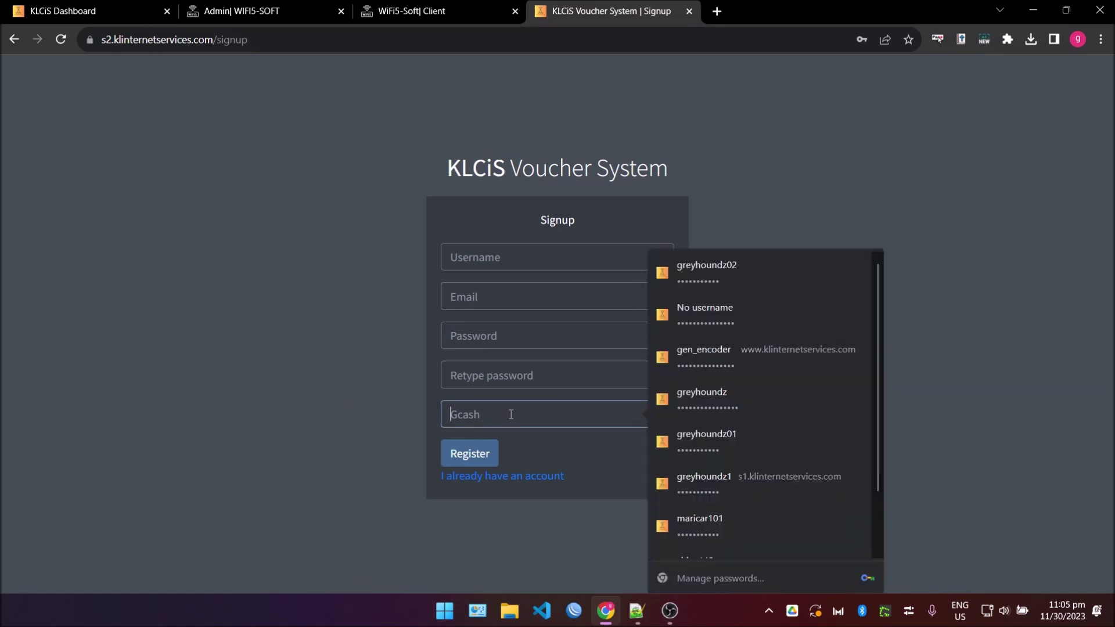
{"action": "left_click", "coordinate": [390, 402]}
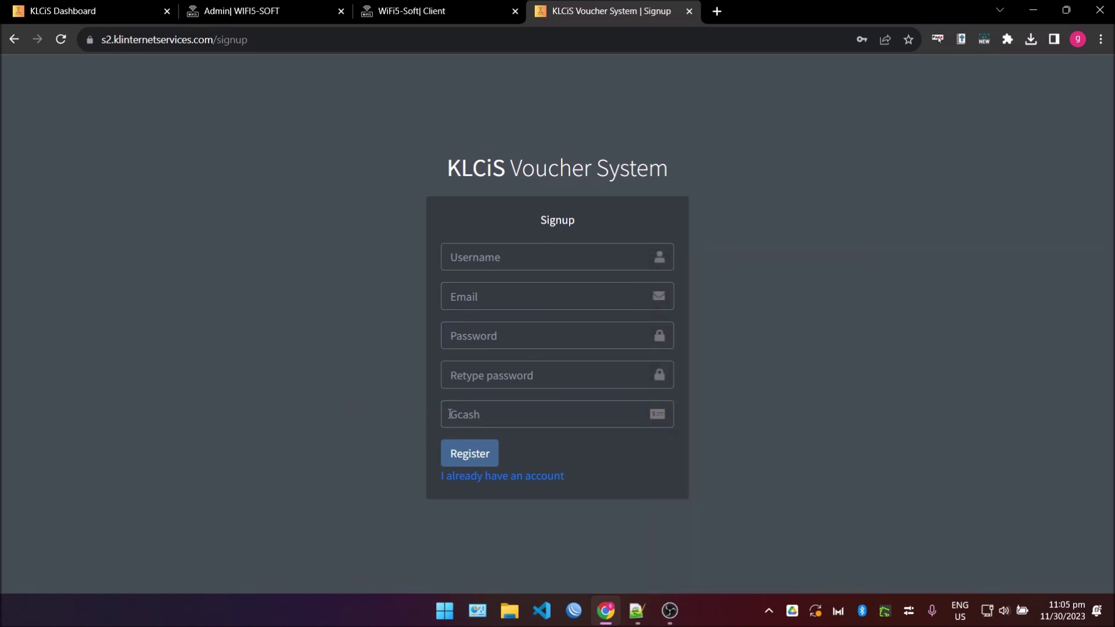
{"action": "left_click", "coordinate": [500, 413]}
{"action": "left_click", "coordinate": [562, 435]}
{"action": "left_click", "coordinate": [511, 413]}
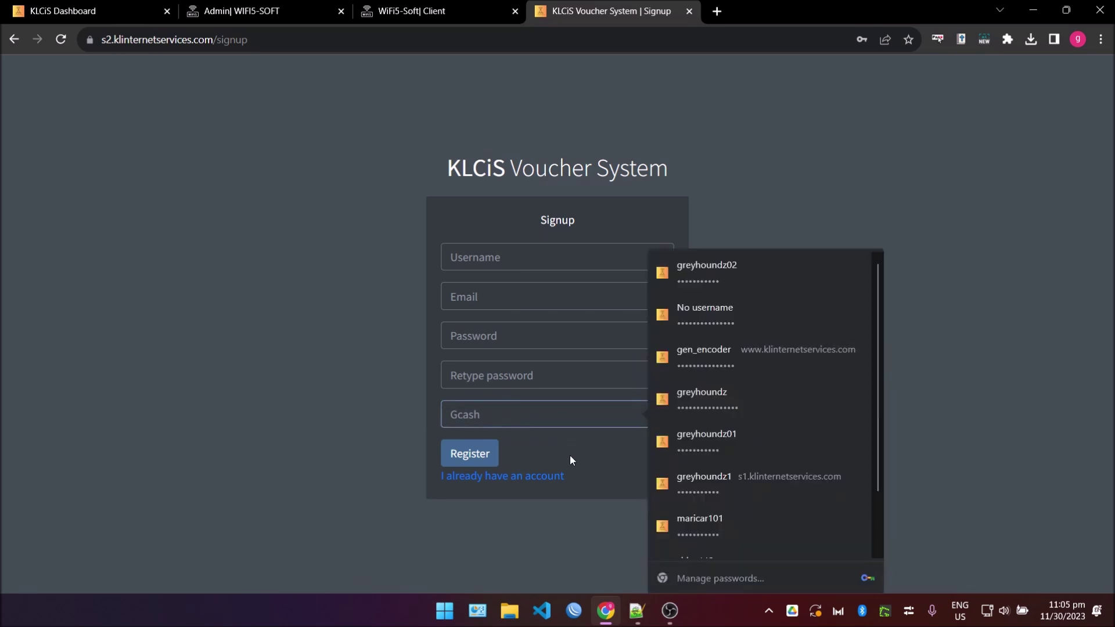
{"action": "left_click", "coordinate": [541, 442]}
{"action": "left_click", "coordinate": [508, 415]}
{"action": "left_click", "coordinate": [539, 442]}
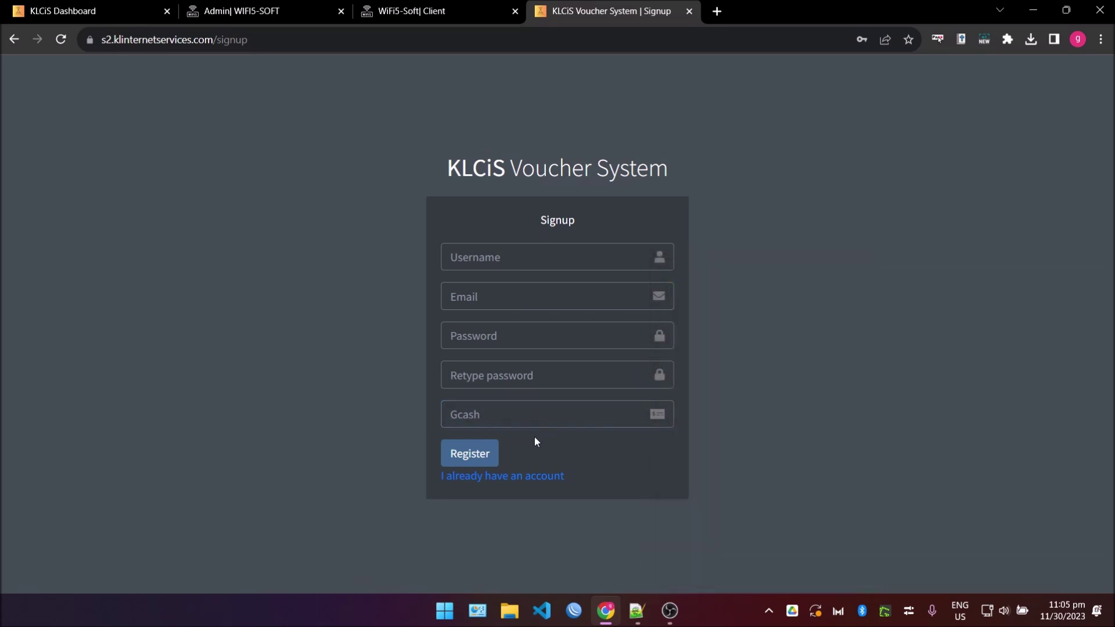
{"action": "left_click", "coordinate": [499, 413]}
{"action": "left_click", "coordinate": [549, 458]}
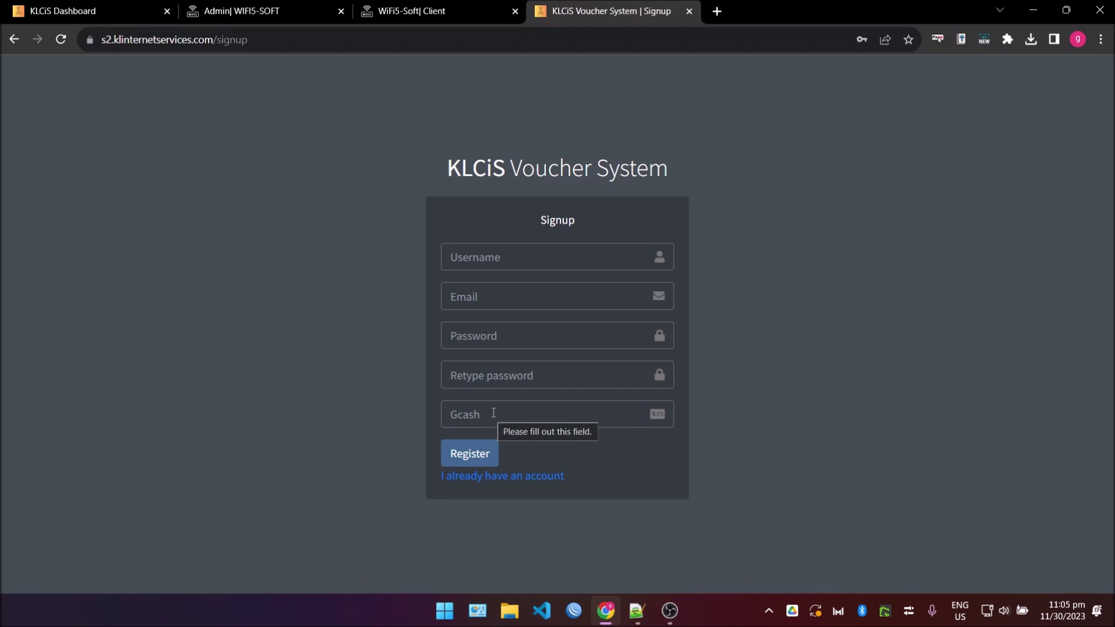
- Keep refocusing the Gcash number field, finally closing the saved-password dropdown with Esc
{"action": "left_click", "coordinate": [515, 413]}
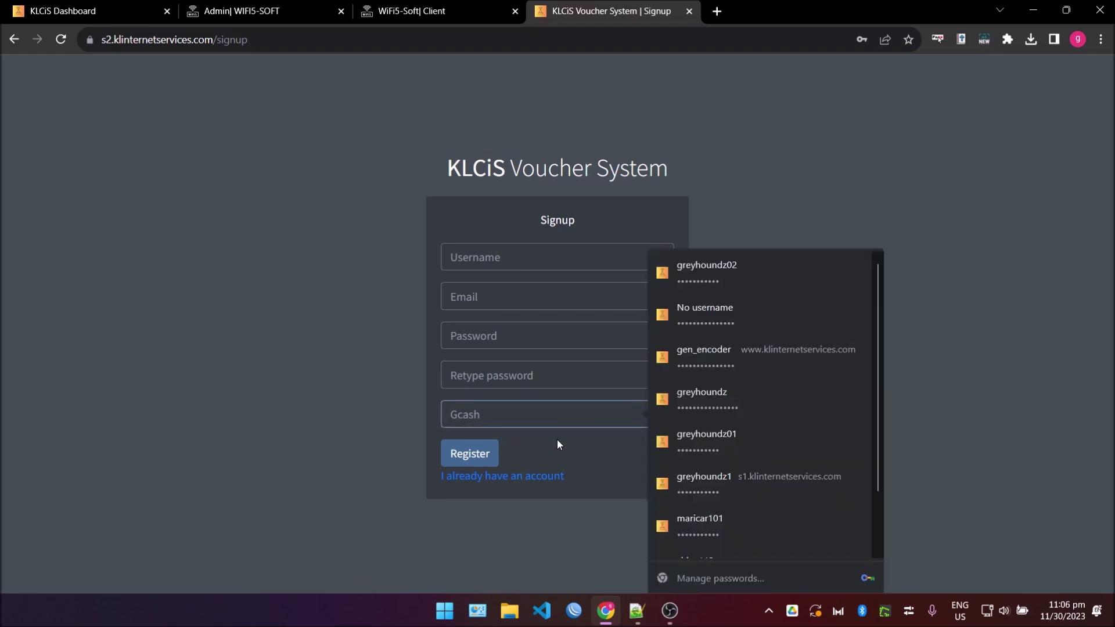
{"action": "left_click", "coordinate": [558, 444]}
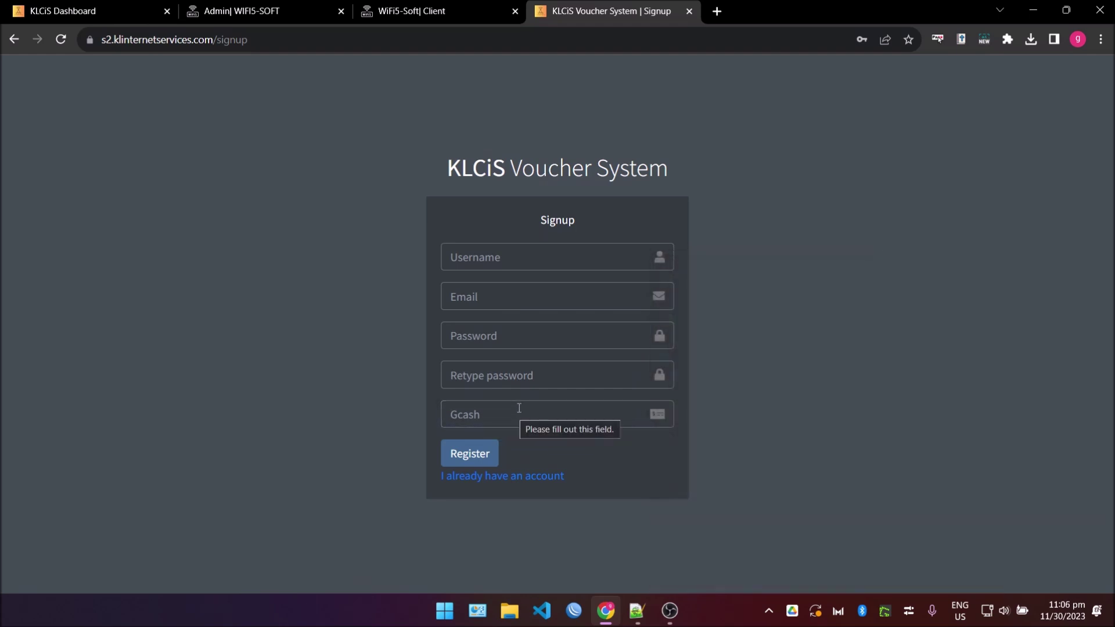
{"action": "left_click", "coordinate": [519, 408]}
{"action": "left_click", "coordinate": [539, 455]}
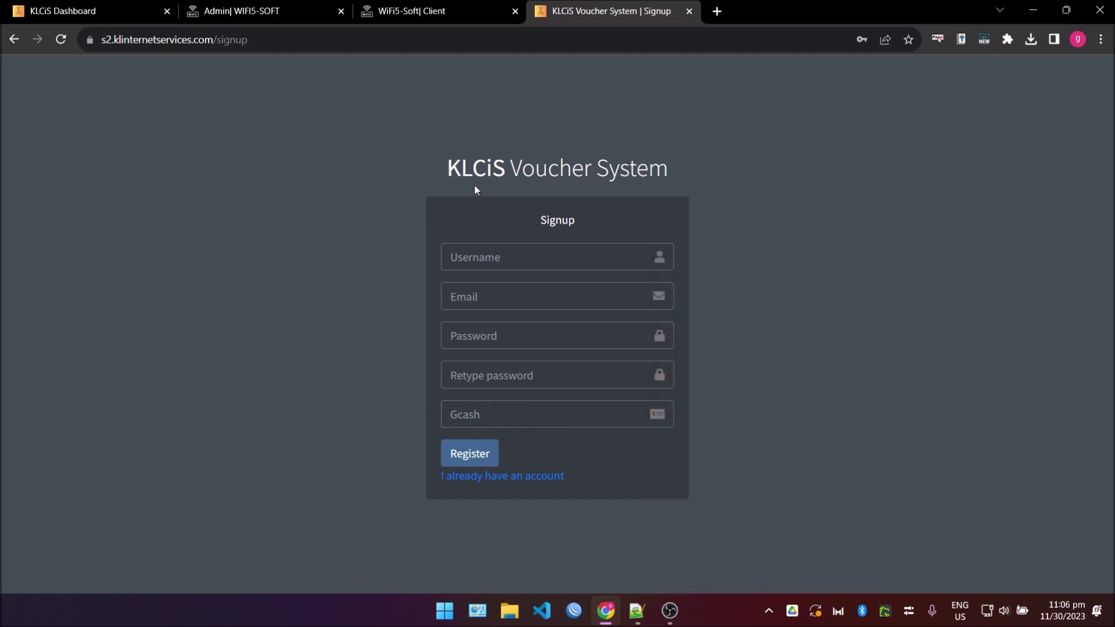
{"action": "left_click", "coordinate": [532, 420]}
{"action": "left_click", "coordinate": [553, 438]}
{"action": "left_click", "coordinate": [536, 426]}
{"action": "left_click", "coordinate": [557, 443]}
{"action": "left_click", "coordinate": [548, 419]}
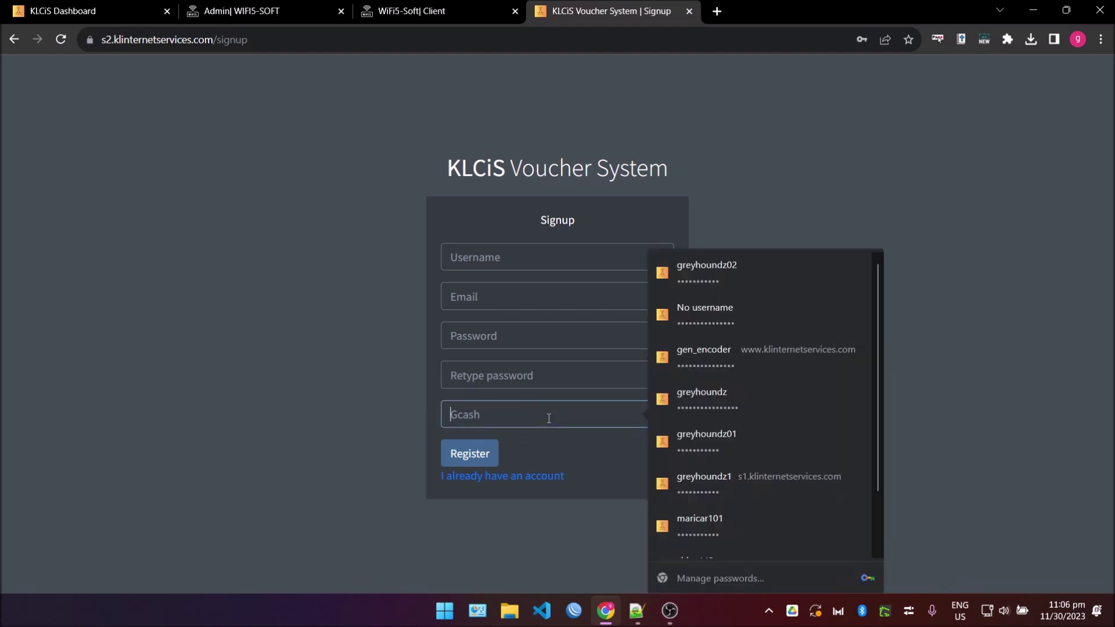
{"action": "left_click", "coordinate": [555, 451]}
{"action": "left_click", "coordinate": [491, 417]}
{"action": "left_click", "coordinate": [509, 434]}
{"action": "left_click", "coordinate": [489, 416]}
{"action": "left_click", "coordinate": [550, 446]}
{"action": "left_click", "coordinate": [519, 418]}
{"action": "key", "text": "Escape"}
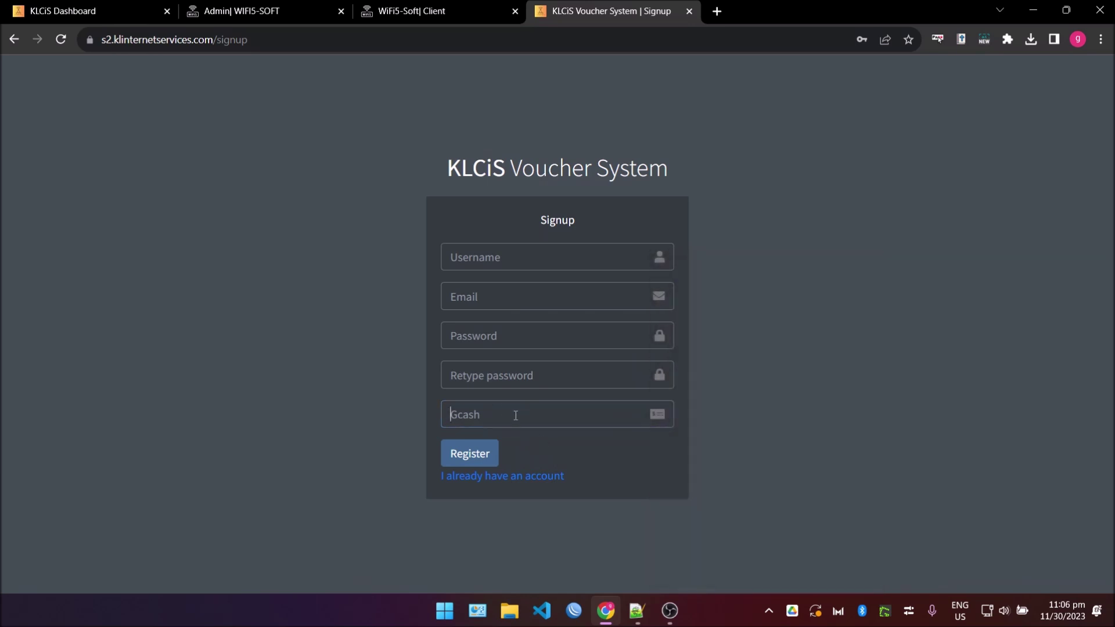
{"action": "left_click", "coordinate": [516, 416]}
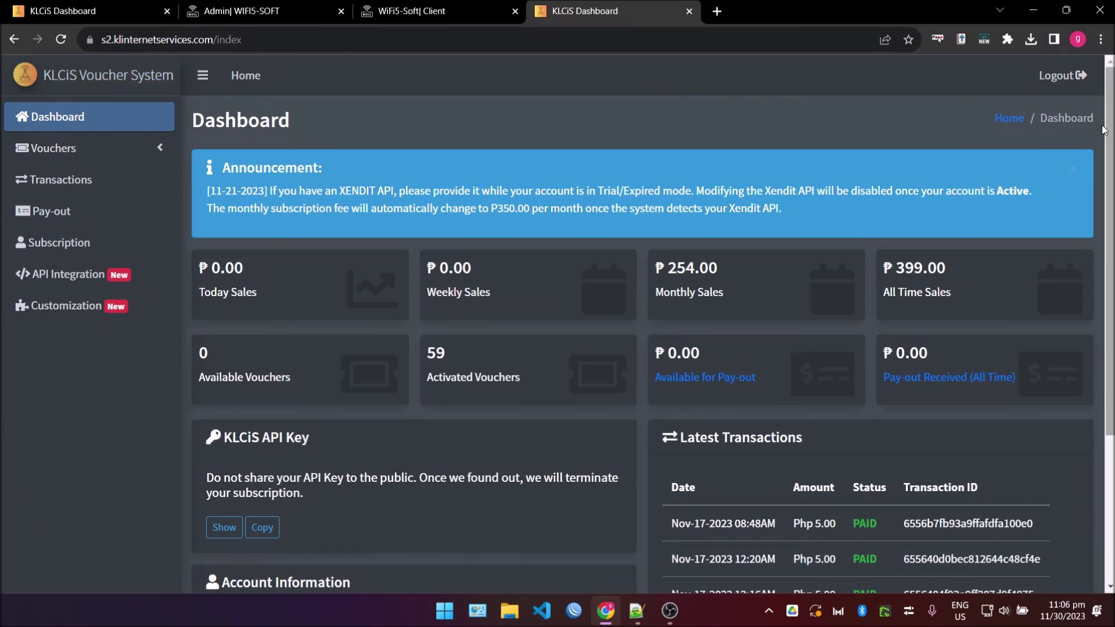
- Highlight the monthly sales amount and the 59 Activated Vouchers count on the dashboard
{"action": "scroll", "coordinate": [680, 240], "scroll_direction": "down", "scroll_amount": 5}
{"action": "scroll", "coordinate": [301, 267], "scroll_direction": "up", "scroll_amount": 5}
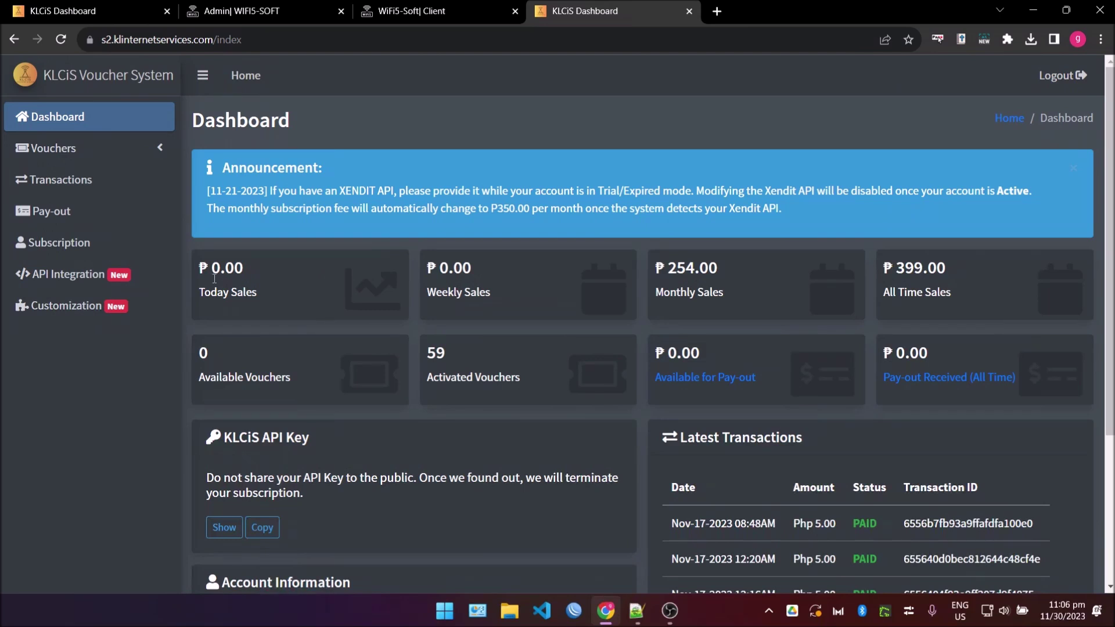
{"action": "left_click_drag", "start_coordinate": [430, 308], "coordinate": [926, 293]}
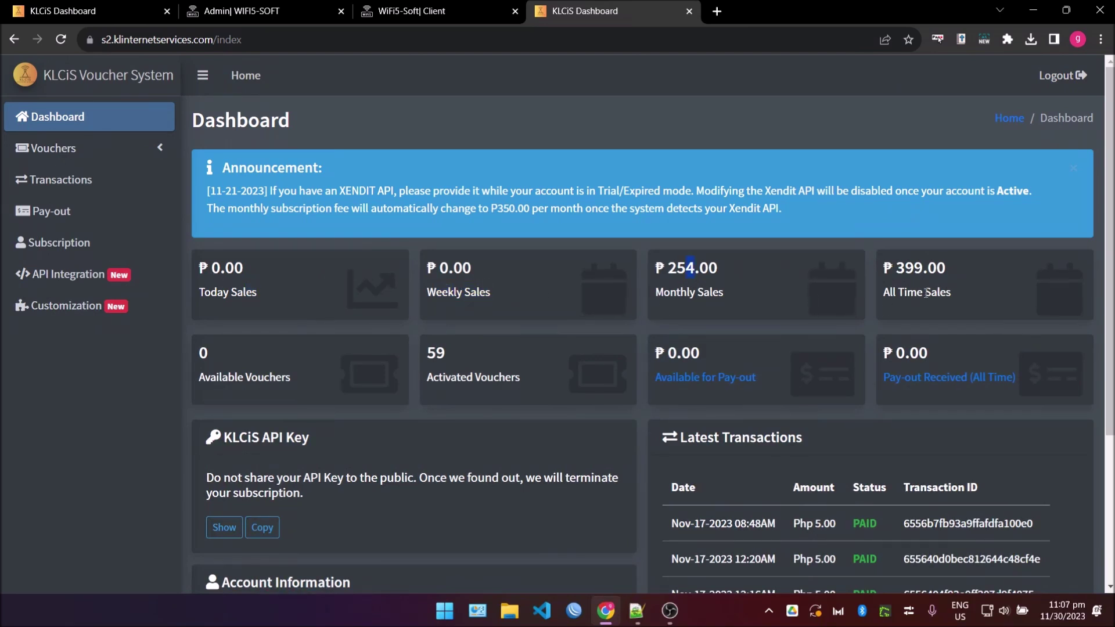
{"action": "scroll", "coordinate": [266, 320], "scroll_direction": "down", "scroll_amount": 1}
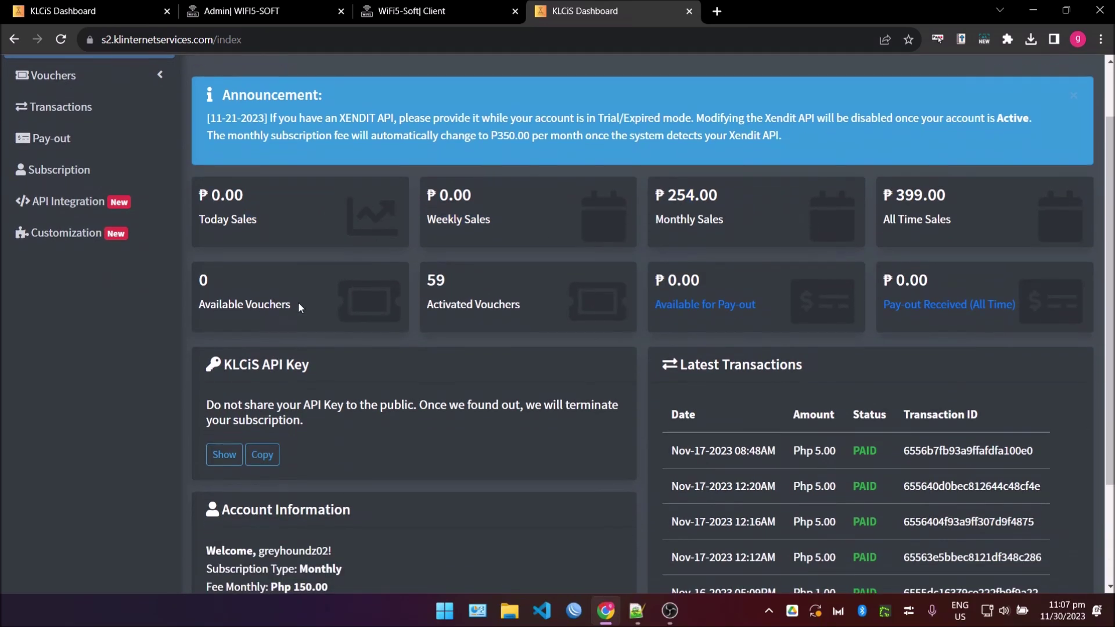
{"action": "left_click_drag", "start_coordinate": [528, 307], "coordinate": [427, 282]}
{"action": "left_click", "coordinate": [716, 274]}
- Highlight Today Sales and Available for Pay-out, then open the Voucher Status page
{"action": "triple_click", "coordinate": [222, 197]}
{"action": "left_click_drag", "start_coordinate": [728, 279], "coordinate": [669, 272]}
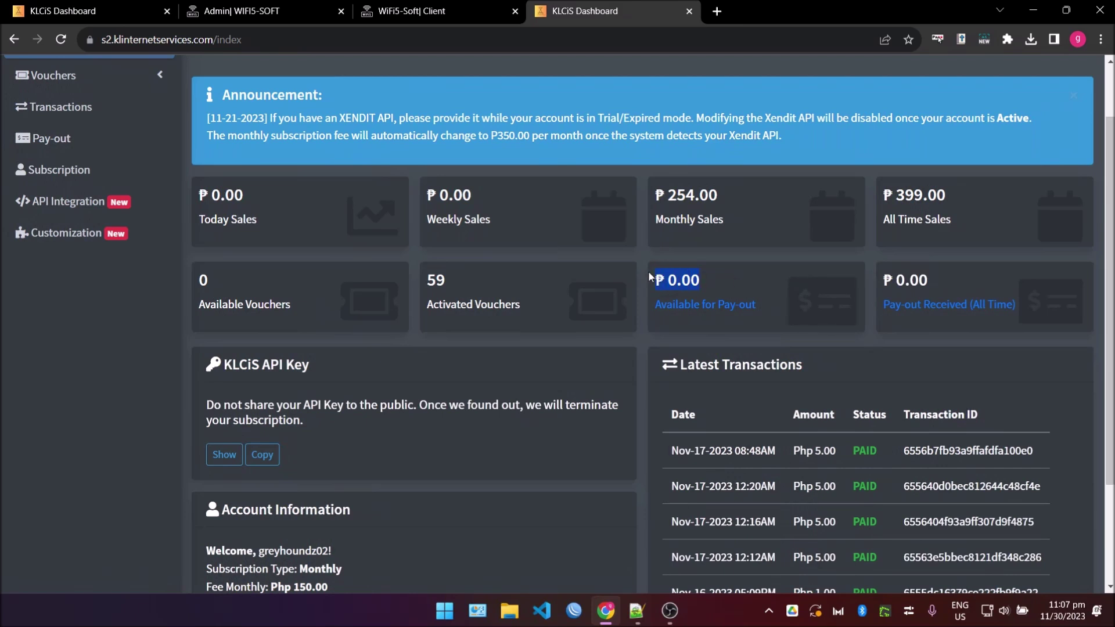
{"action": "left_click", "coordinate": [716, 305]}
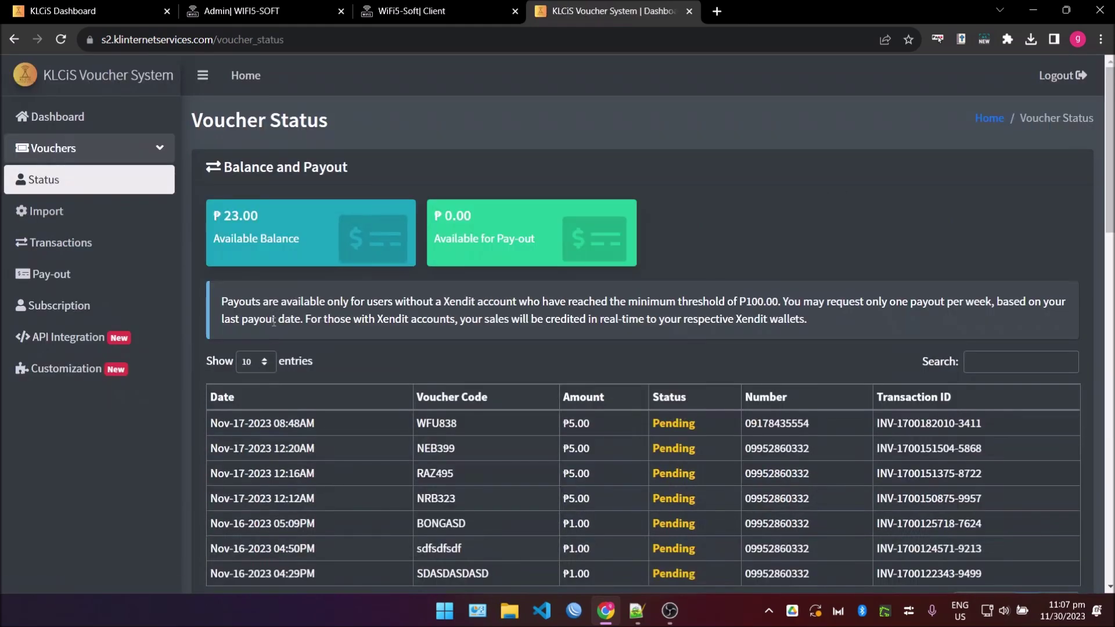
- Highlight the ₱23.00 available balance and scroll down the Voucher Status page
{"action": "left_click_drag", "start_coordinate": [203, 152], "coordinate": [209, 211]}
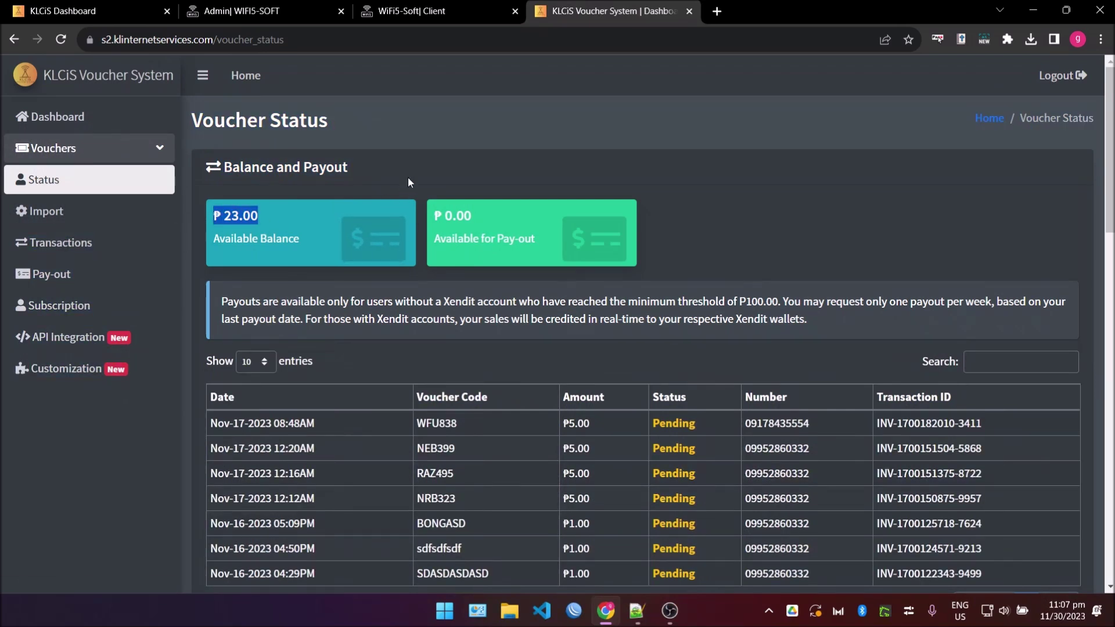
{"action": "left_click", "coordinate": [417, 153]}
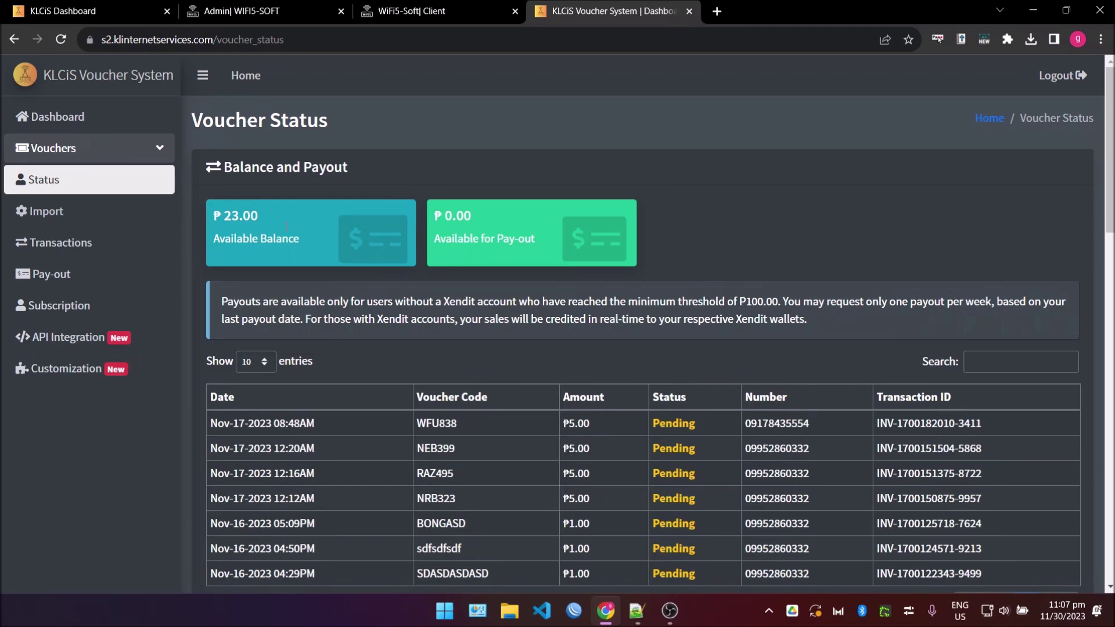
{"action": "scroll", "coordinate": [244, 235], "scroll_direction": "down", "scroll_amount": 2}
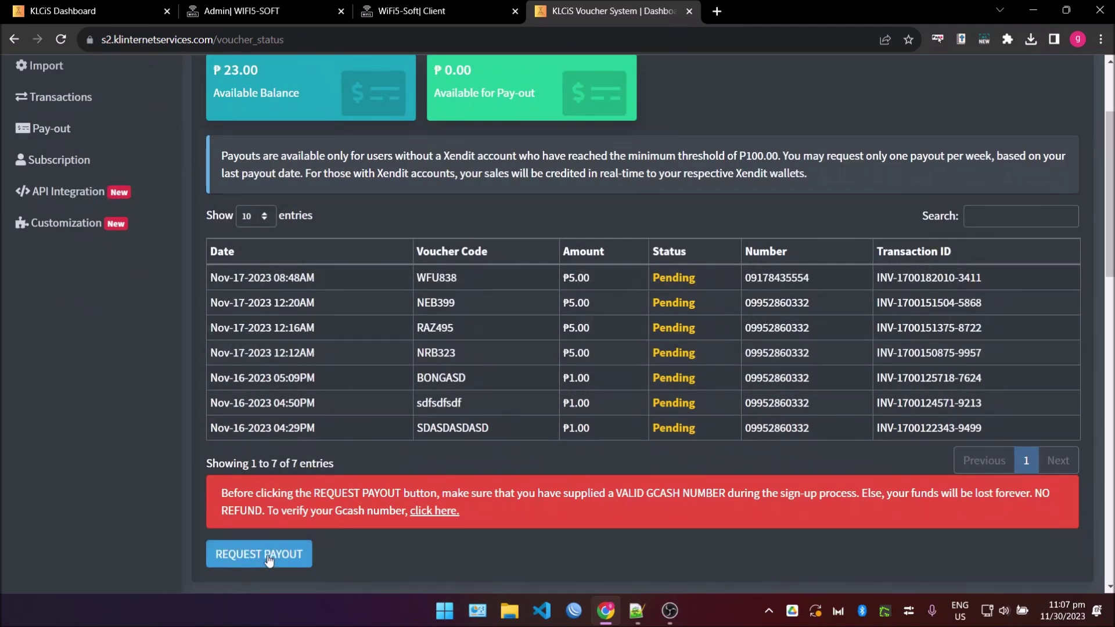
{"action": "scroll", "coordinate": [255, 554], "scroll_direction": "down", "scroll_amount": 1}
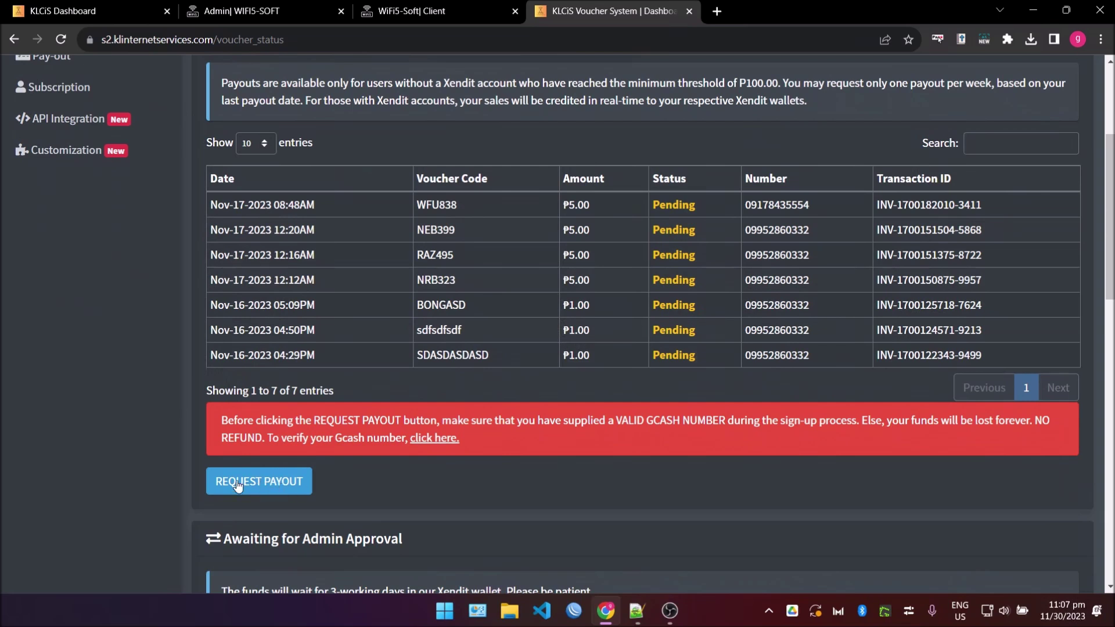
- Request a payout and acknowledge the Php 100.00 minimum-threshold warning
{"action": "left_click", "coordinate": [266, 480]}
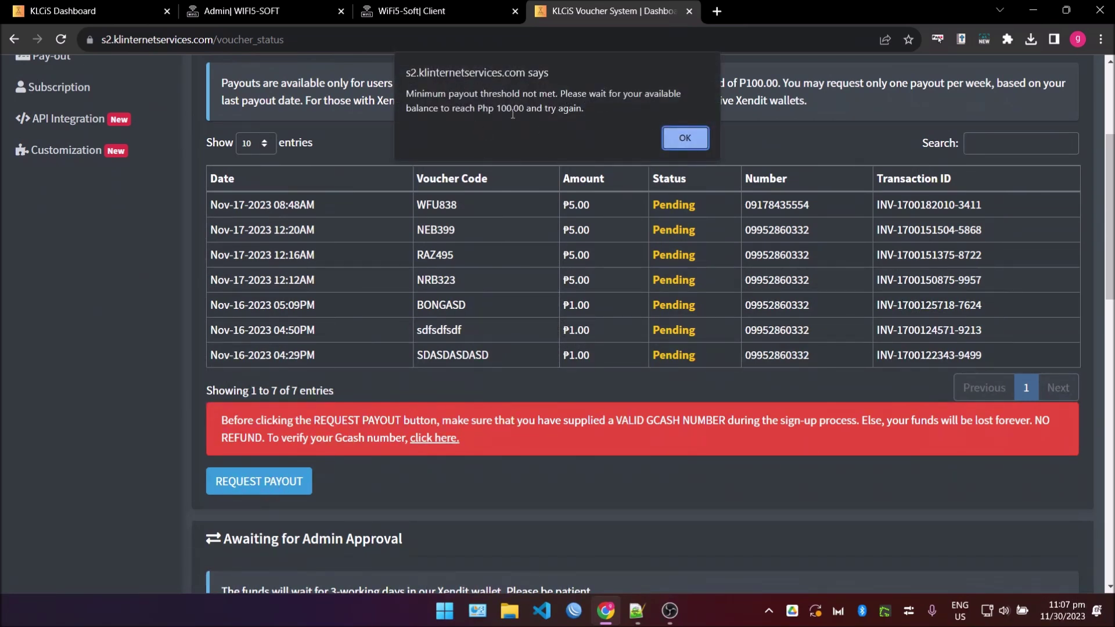
{"action": "left_click_drag", "start_coordinate": [513, 115], "coordinate": [455, 110]}
{"action": "left_click", "coordinate": [685, 137]}
{"action": "scroll", "coordinate": [339, 320], "scroll_direction": "down", "scroll_amount": 4}
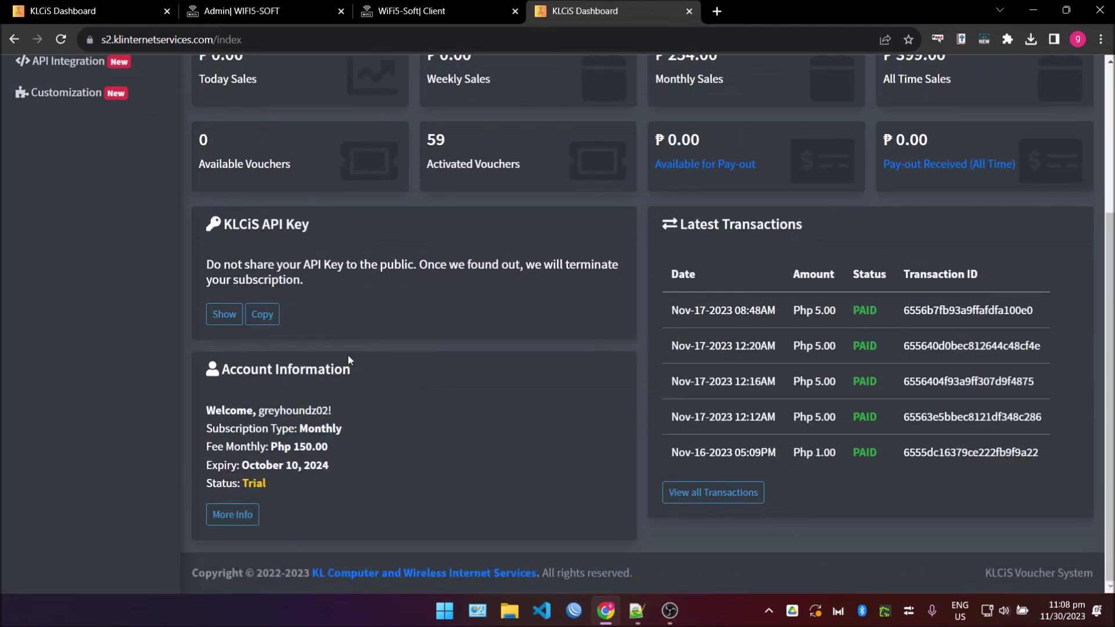
- Reveal the KLCiS API key on the dashboard and copy it to the clipboard
{"action": "scroll", "coordinate": [287, 417], "scroll_direction": "up", "scroll_amount": 4}
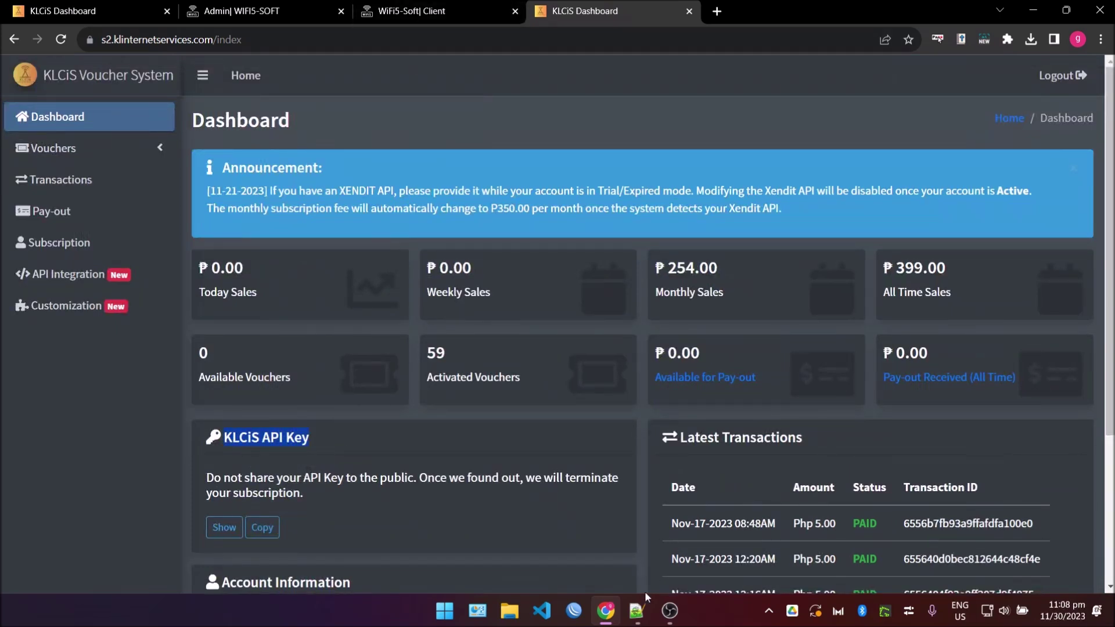
{"action": "left_click", "coordinate": [637, 610]}
{"action": "left_click", "coordinate": [605, 610]}
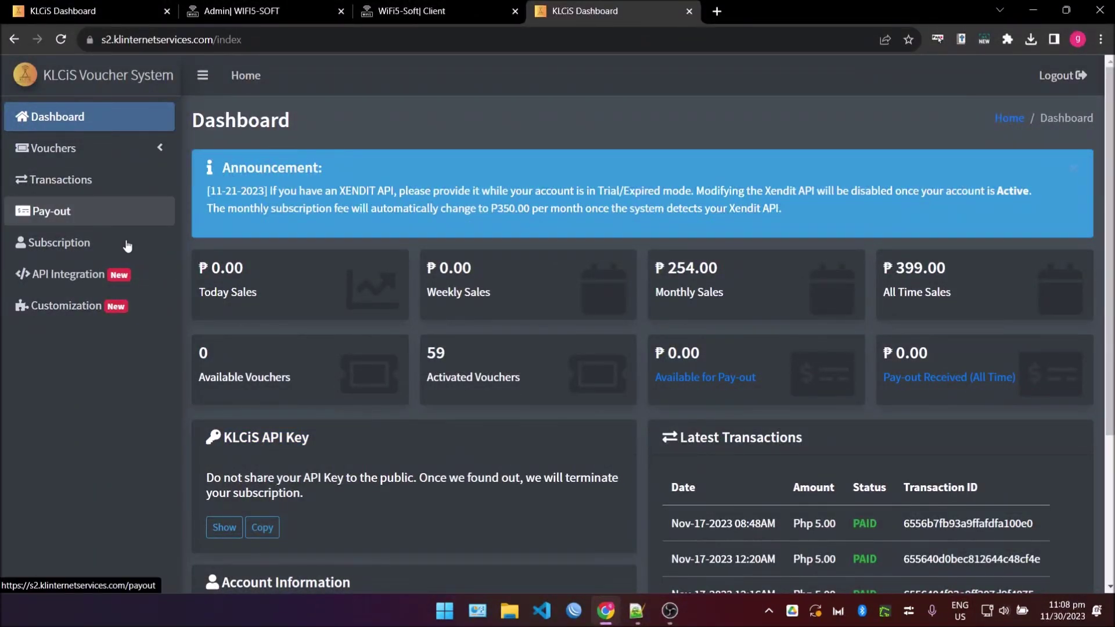
{"action": "scroll", "coordinate": [354, 354], "scroll_direction": "down", "scroll_amount": 2}
{"action": "left_click", "coordinate": [224, 382]}
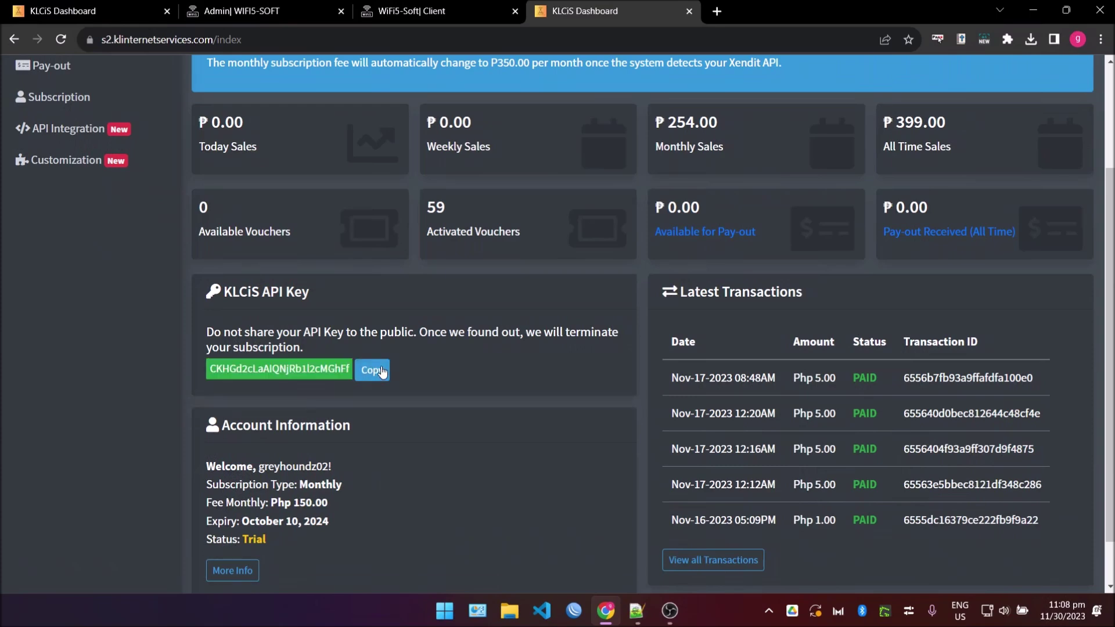
{"action": "left_click", "coordinate": [372, 369]}
{"action": "left_click", "coordinate": [685, 123]}
- Dismiss the key-copied alert and return to the integration file in Notepad++
{"action": "scroll", "coordinate": [407, 290], "scroll_direction": "up", "scroll_amount": 2}
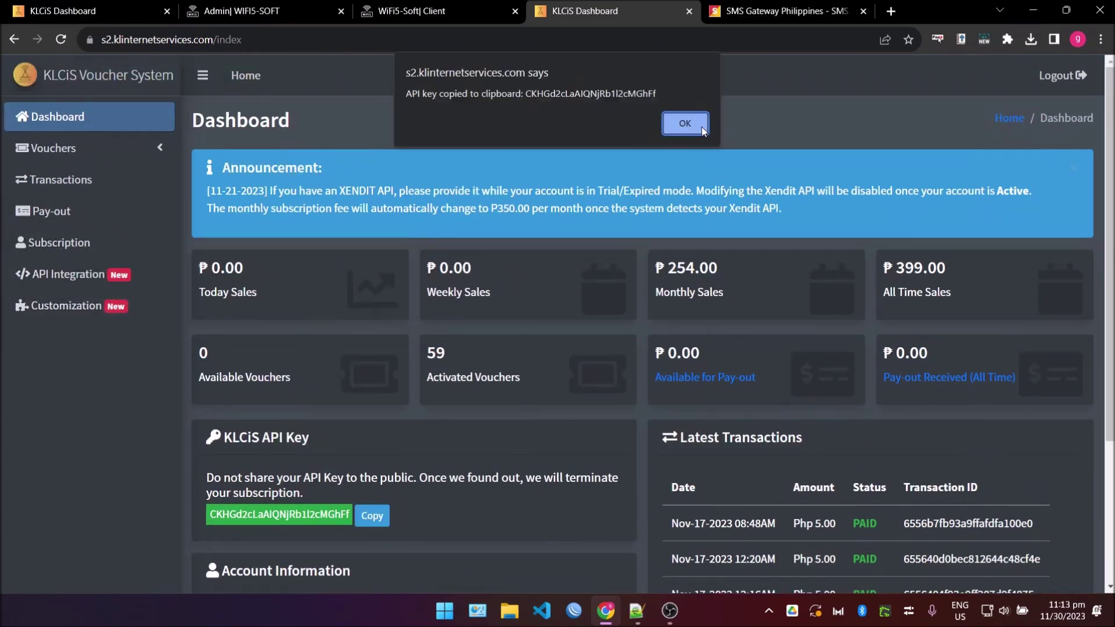
{"action": "left_click", "coordinate": [685, 123]}
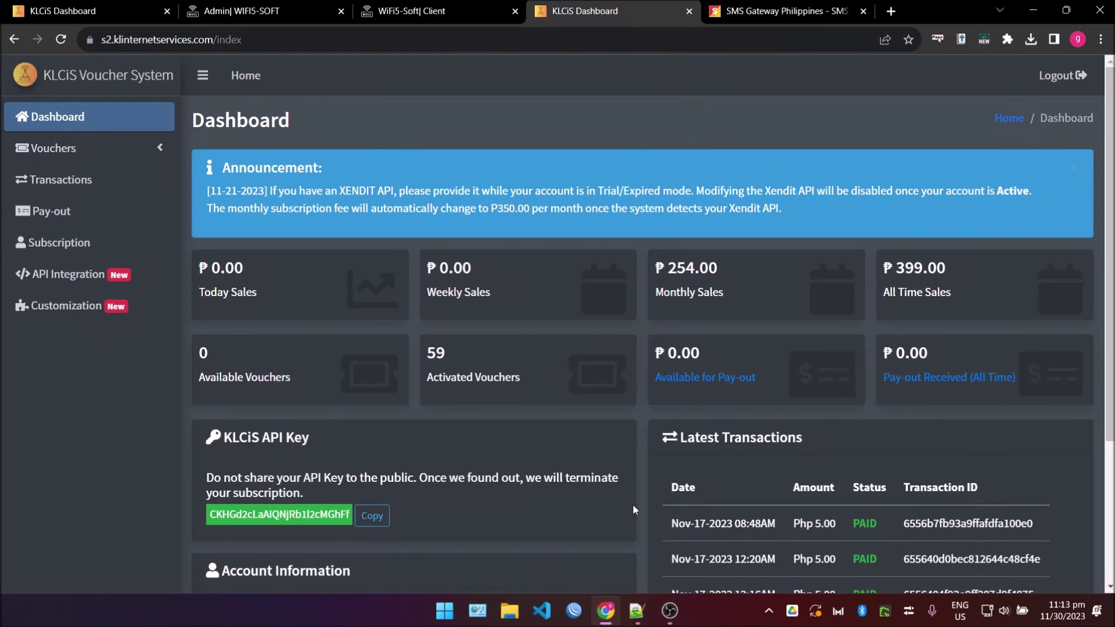
{"action": "left_click", "coordinate": [637, 610]}
{"action": "left_click", "coordinate": [438, 185]}
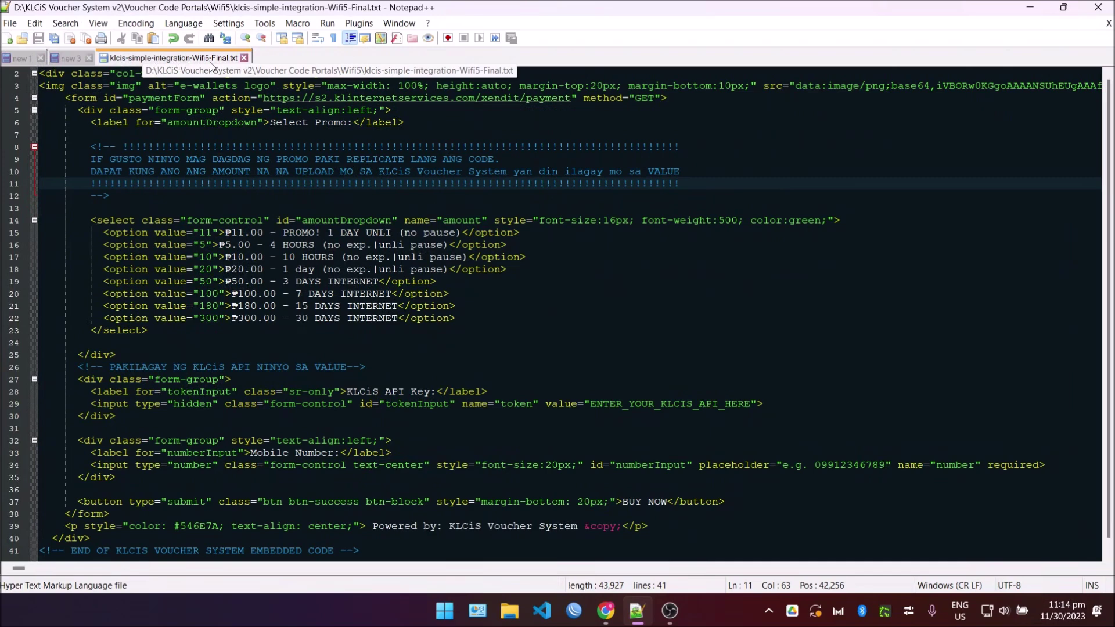
- Select the ENTER_YOUR_KLCIS_API_HERE placeholder in the token value on line 29
{"action": "left_click", "coordinate": [521, 271]}
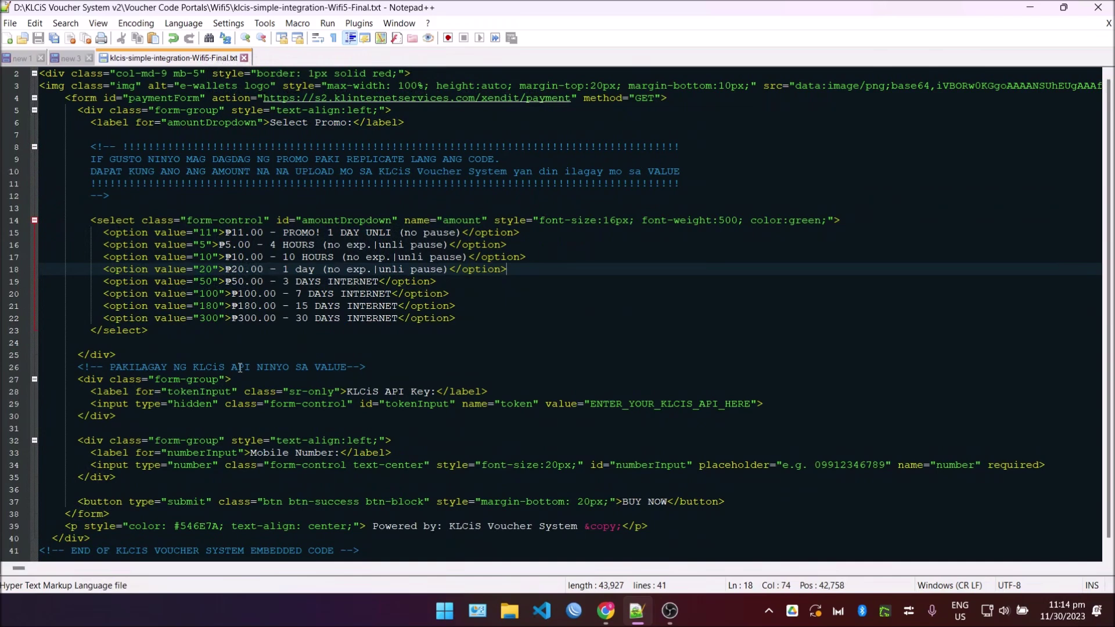
{"action": "scroll", "coordinate": [191, 374], "scroll_direction": "up", "scroll_amount": 3, "text": "ctrl"}
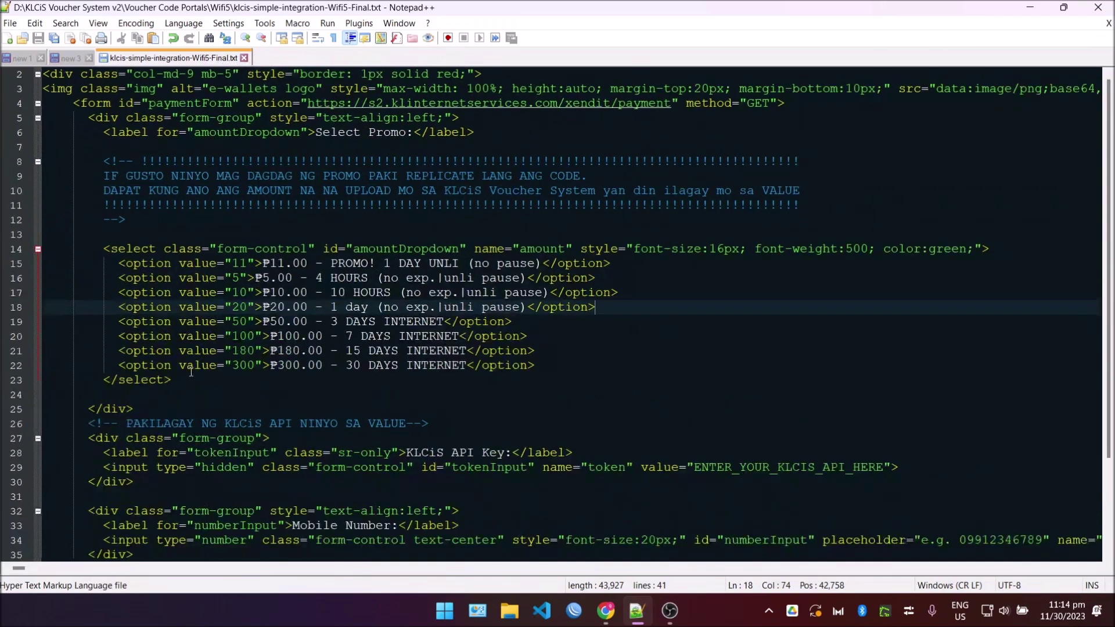
{"action": "scroll", "coordinate": [326, 399], "scroll_direction": "down", "scroll_amount": 2}
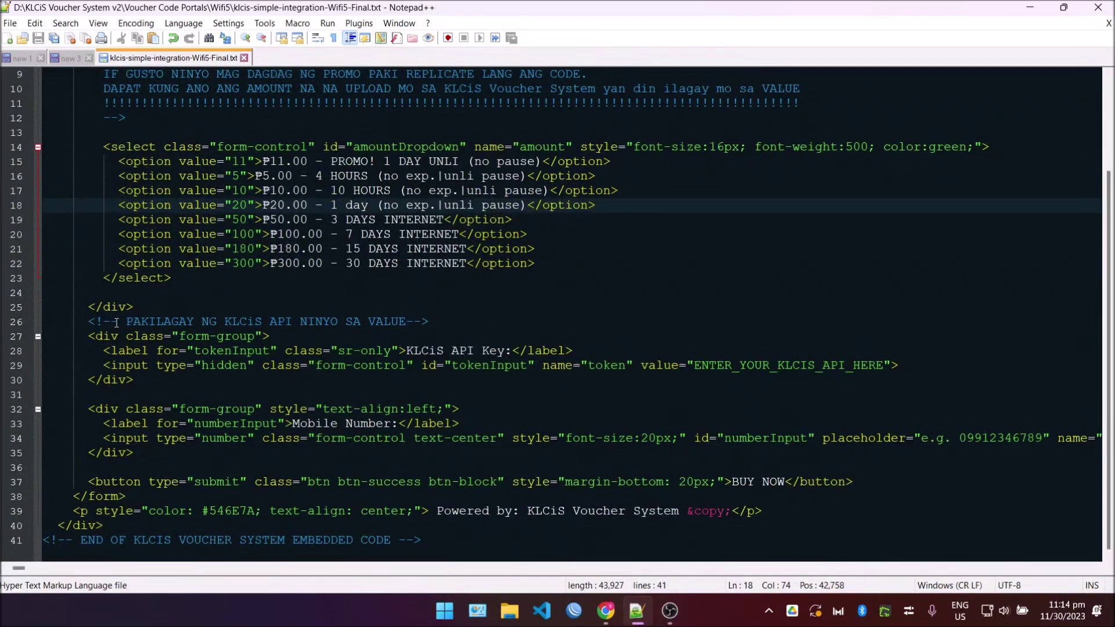
{"action": "left_click_drag", "start_coordinate": [89, 322], "coordinate": [405, 318]}
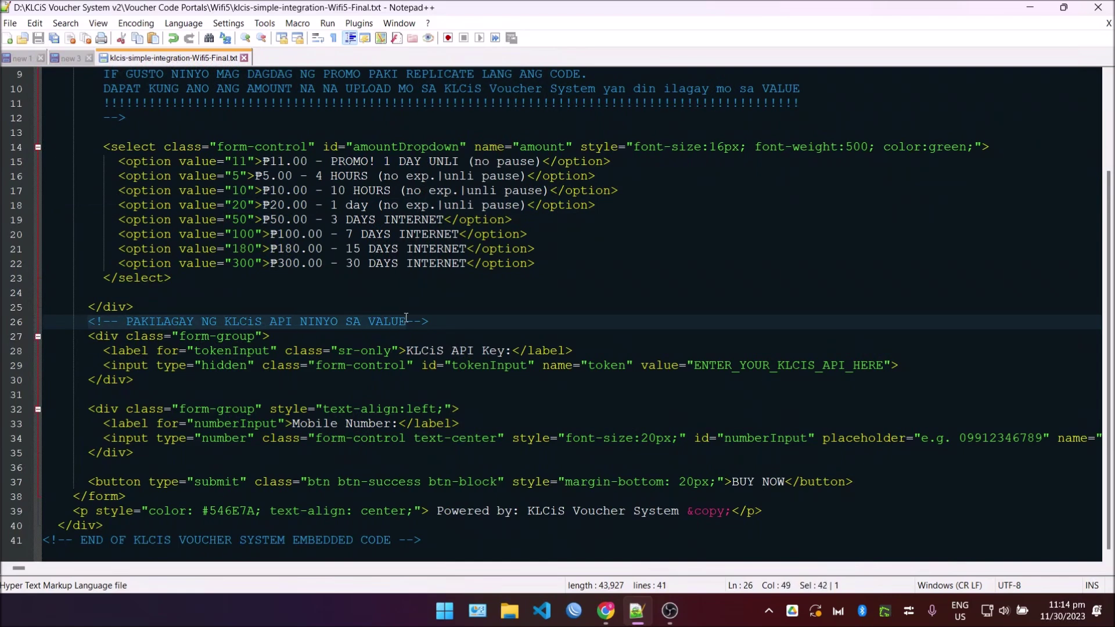
{"action": "left_click", "coordinate": [329, 366]}
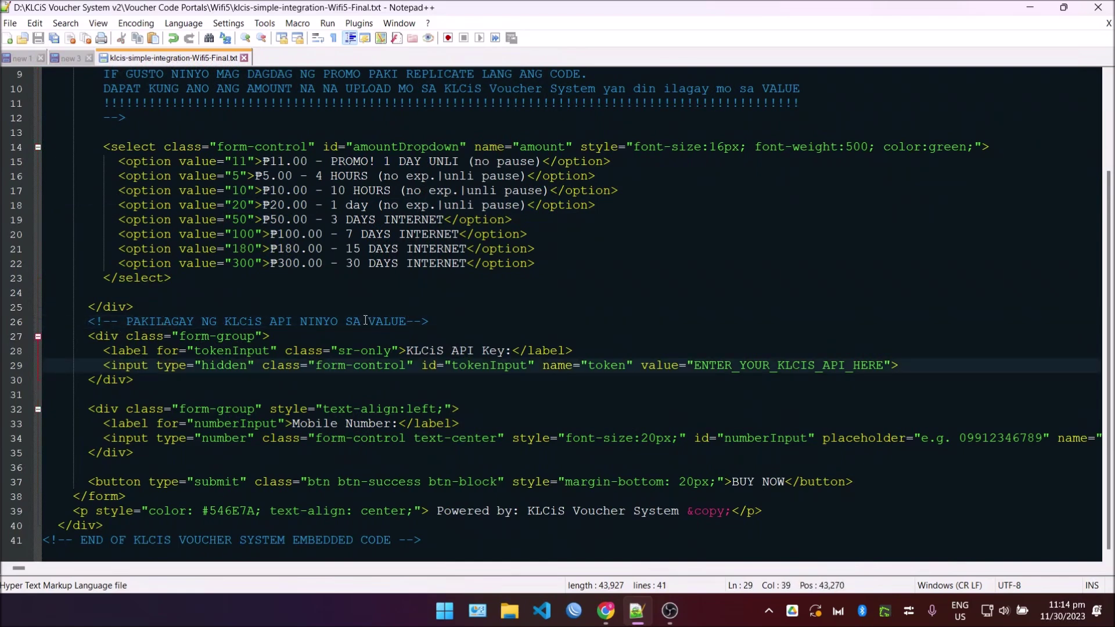
{"action": "double_click", "coordinate": [391, 323]}
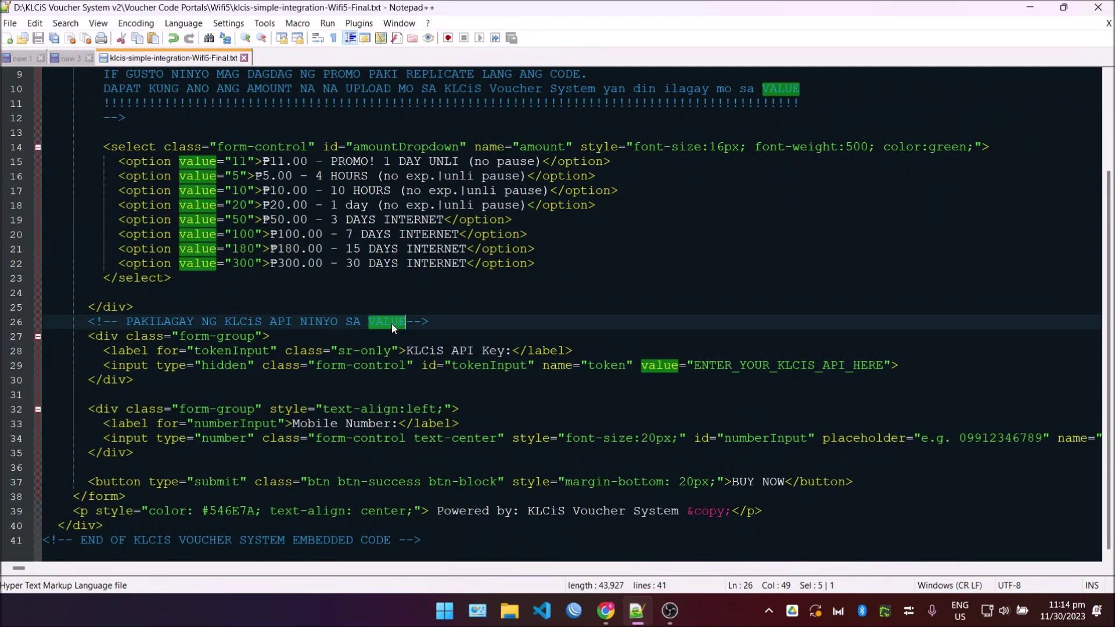
{"action": "left_click", "coordinate": [676, 419]}
{"action": "double_click", "coordinate": [659, 365]}
{"action": "left_click", "coordinate": [762, 365]}
{"action": "left_click_drag", "start_coordinate": [691, 366], "coordinate": [886, 365]}
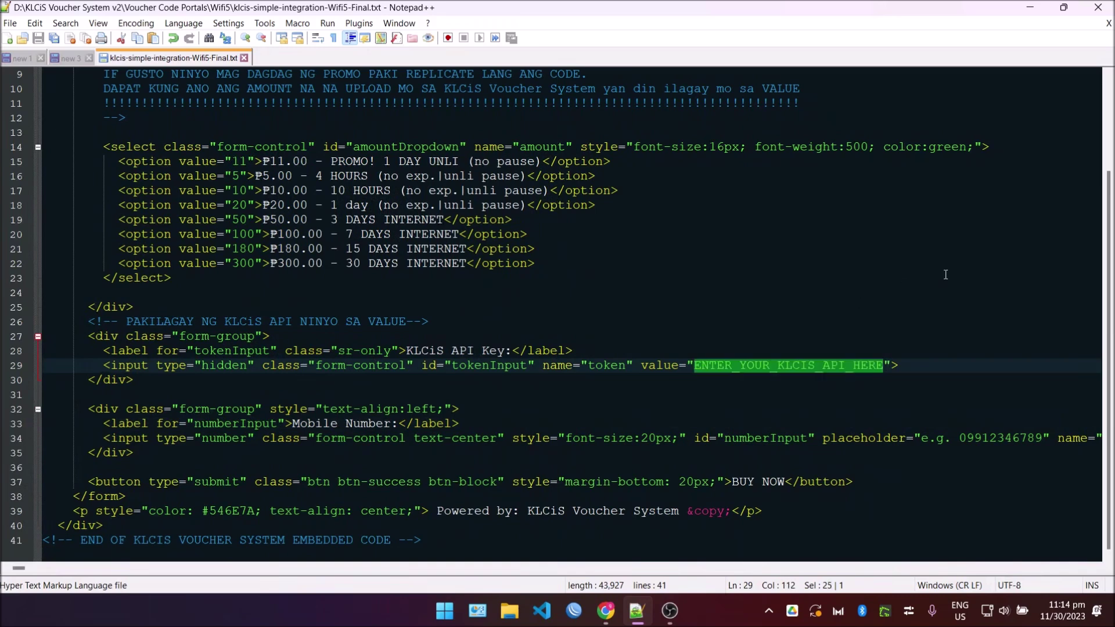
- Paste the copied API key over the placeholder and save the file
{"action": "key", "text": "ctrl+v"}
{"action": "key", "text": "Down"}
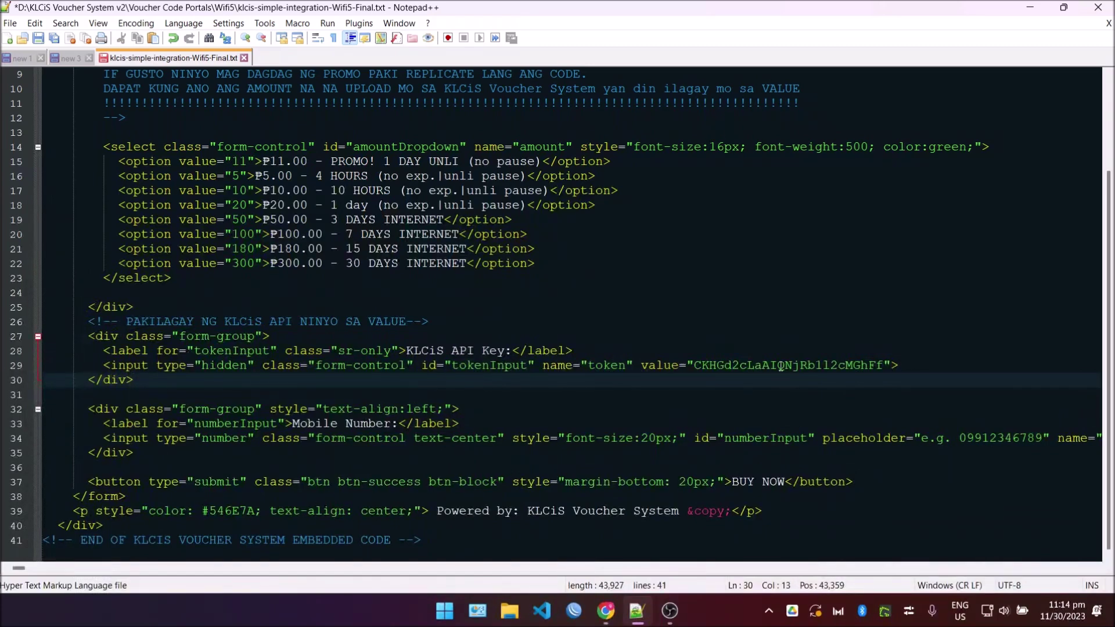
{"action": "key", "text": "ctrl+s"}
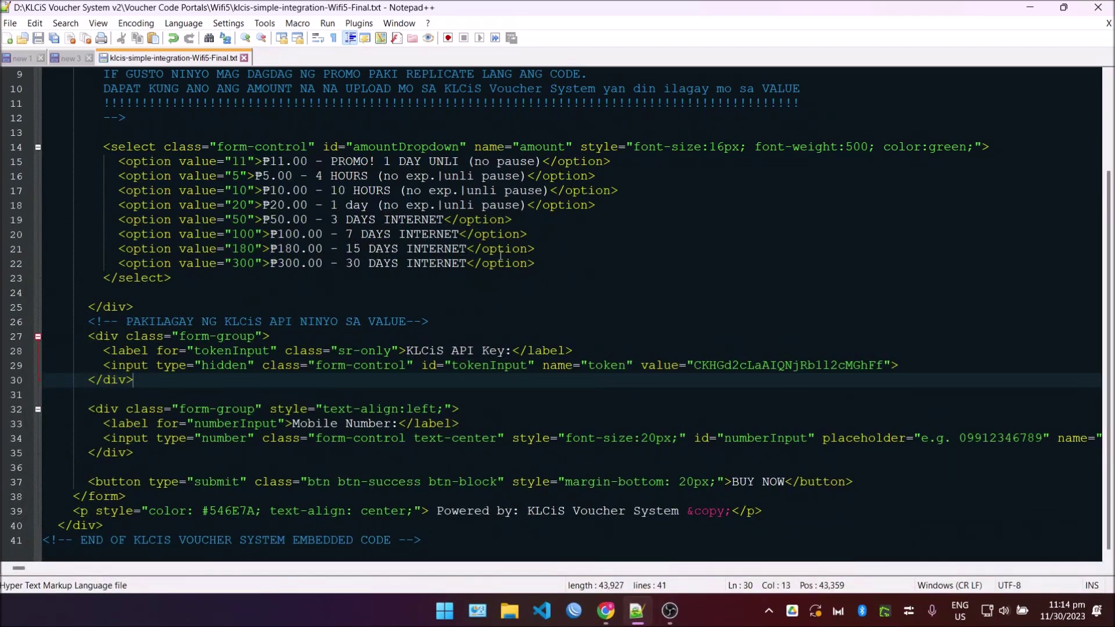
- Review the amount dropdown's ₱5 and ₱20 promo option lines, then return to the KLCiS dashboard
{"action": "scroll", "coordinate": [501, 256], "scroll_direction": "up", "scroll_amount": 3}
{"action": "left_click", "coordinate": [322, 322]}
{"action": "left_click", "coordinate": [238, 307]}
{"action": "left_click_drag", "start_coordinate": [174, 267], "coordinate": [177, 268]}
{"action": "left_click", "coordinate": [396, 296]}
{"action": "left_click", "coordinate": [583, 323]}
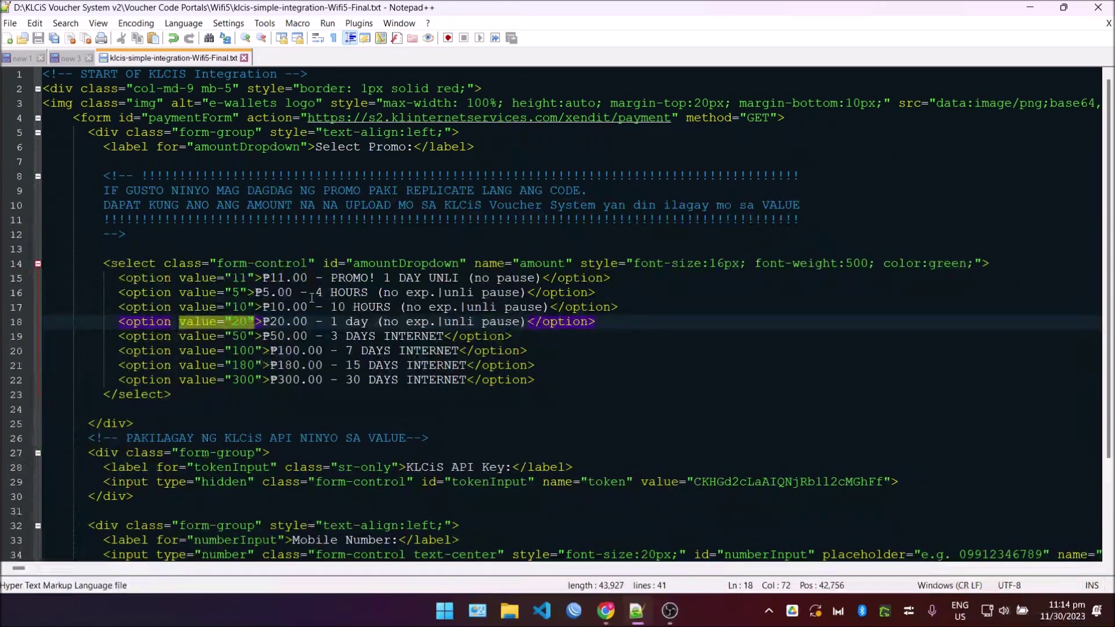
{"action": "left_click", "coordinate": [271, 336]}
{"action": "left_click", "coordinate": [180, 265]}
{"action": "left_click", "coordinate": [254, 292]}
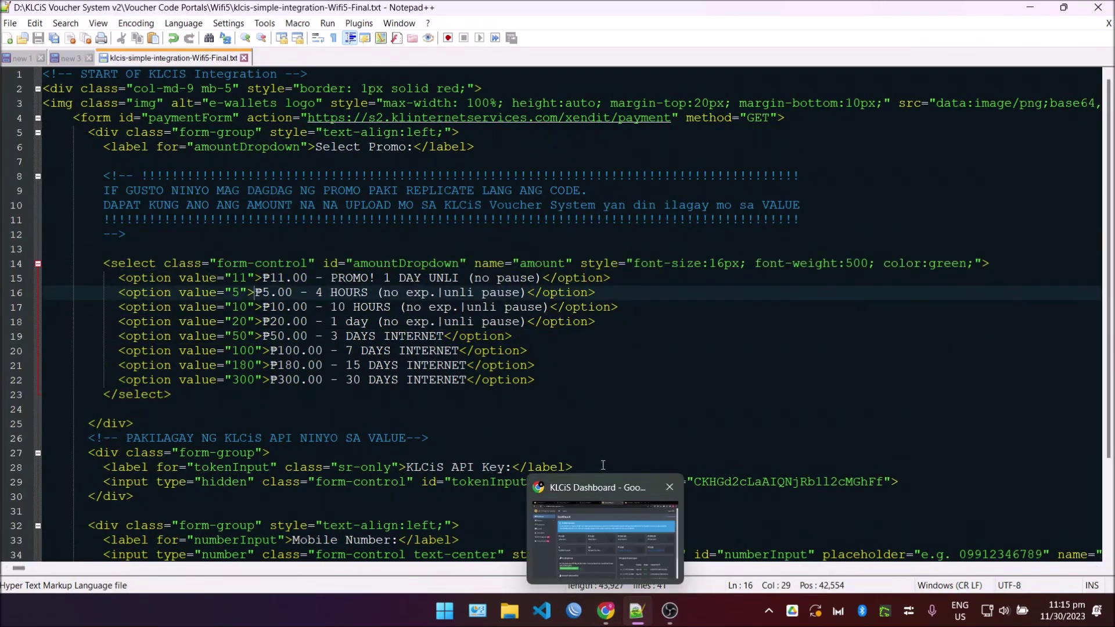
{"action": "left_click", "coordinate": [606, 611]}
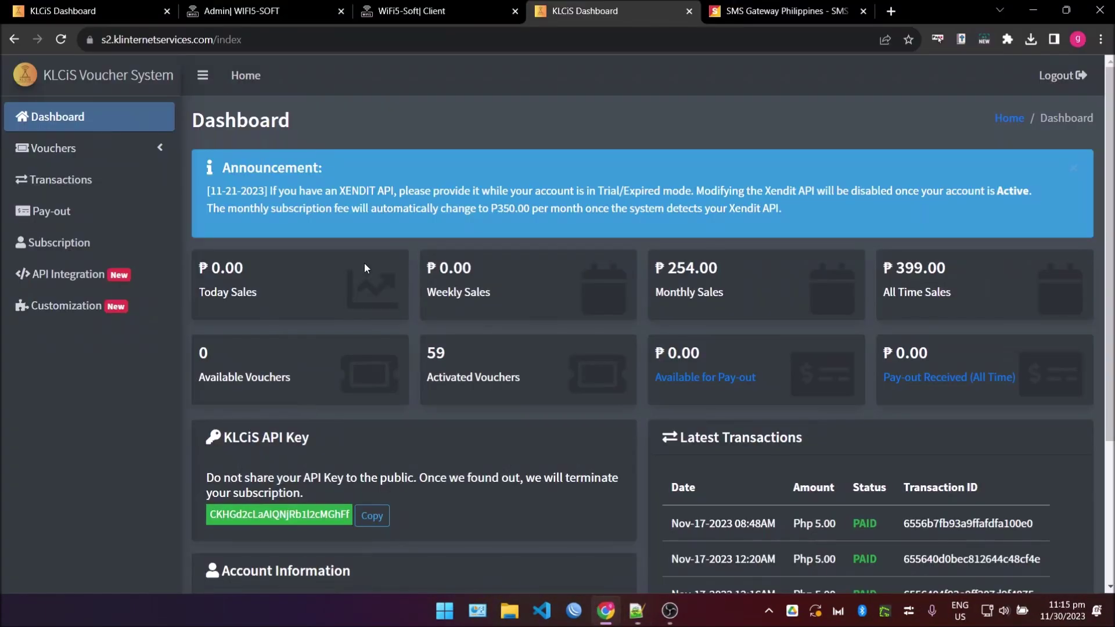
- Switch between the WiFi5-Soft and KLCiS tabs, then open Credit and Vouchers in the admin sidebar
{"action": "left_click", "coordinate": [301, 6]}
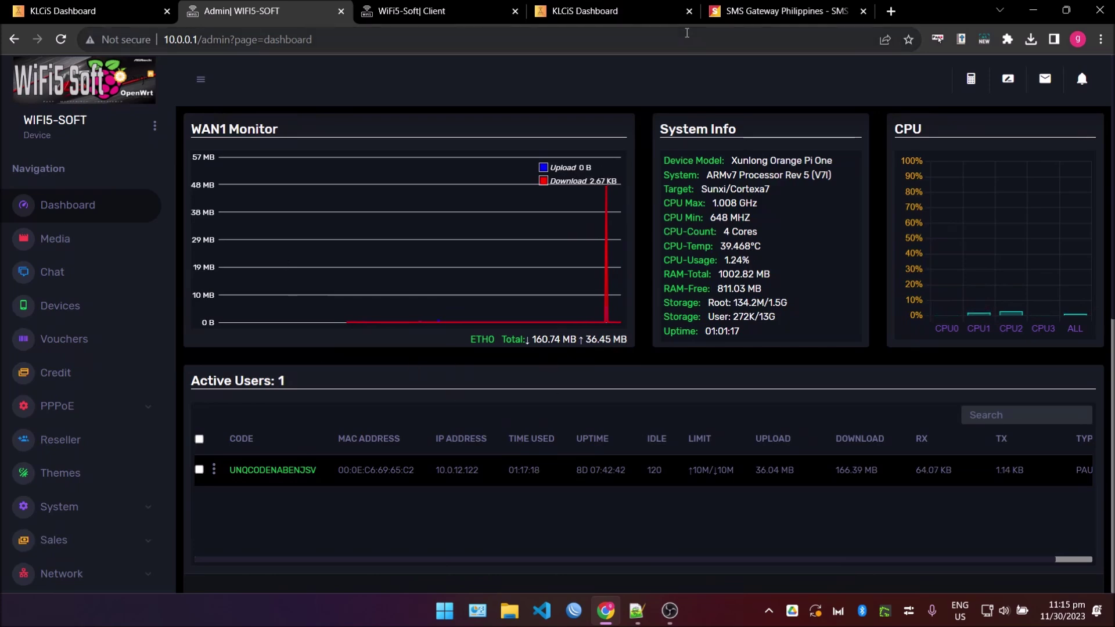
{"action": "left_click", "coordinate": [598, 6]}
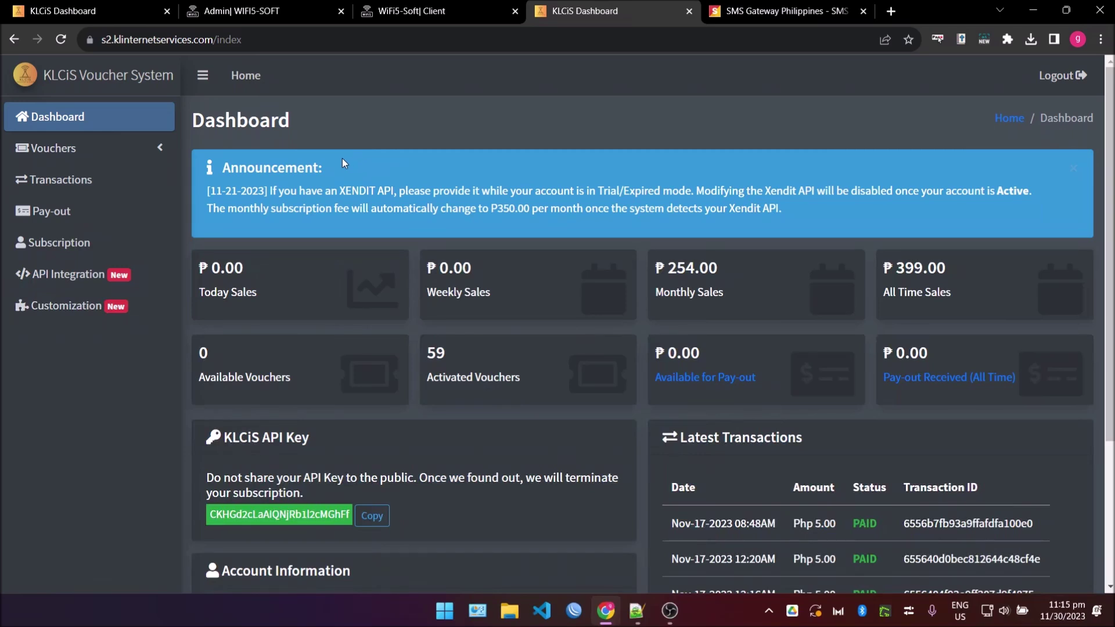
{"action": "left_click", "coordinate": [250, 10]}
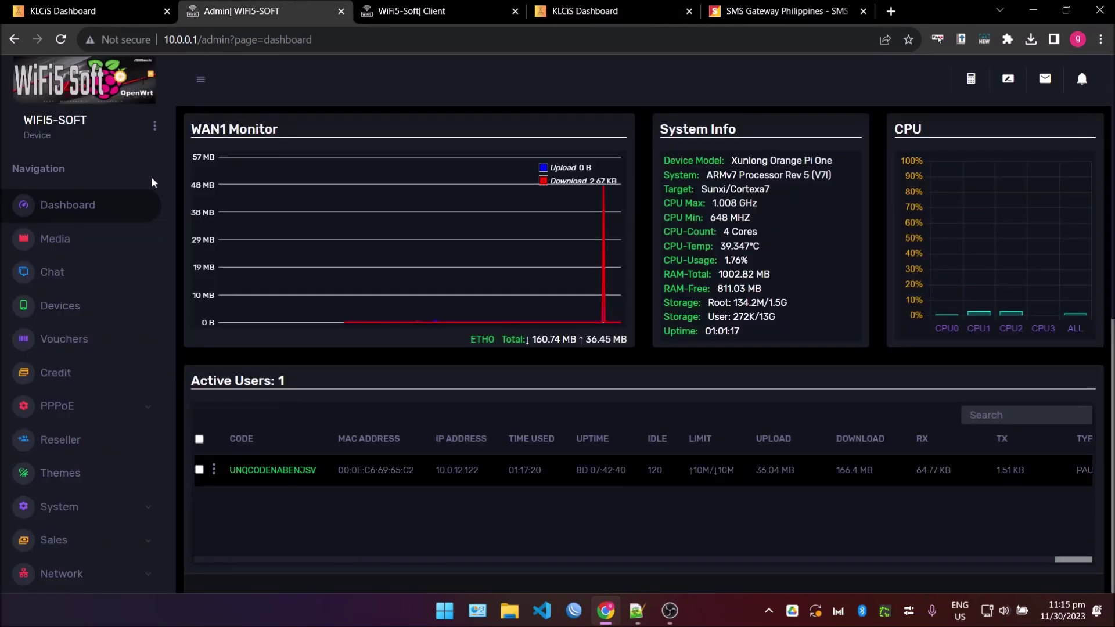
{"action": "left_click", "coordinate": [55, 372]}
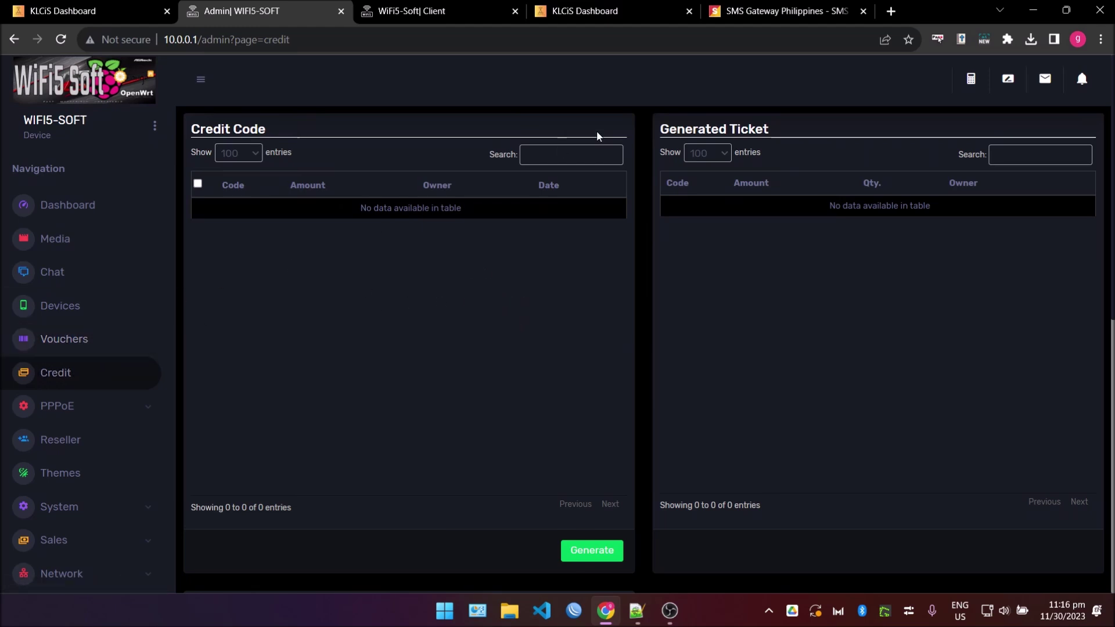
{"action": "left_click", "coordinate": [17, 348]}
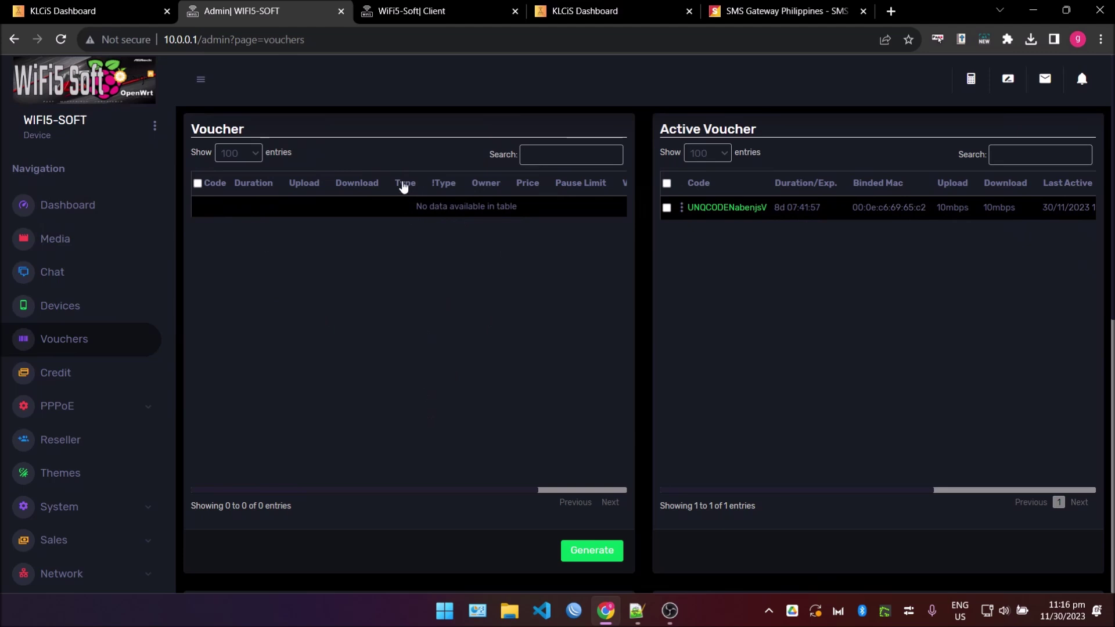
{"action": "left_click", "coordinate": [636, 612]}
- Delete the ₱11 PROMO option line from the amount dropdown
{"action": "left_click", "coordinate": [342, 235]}
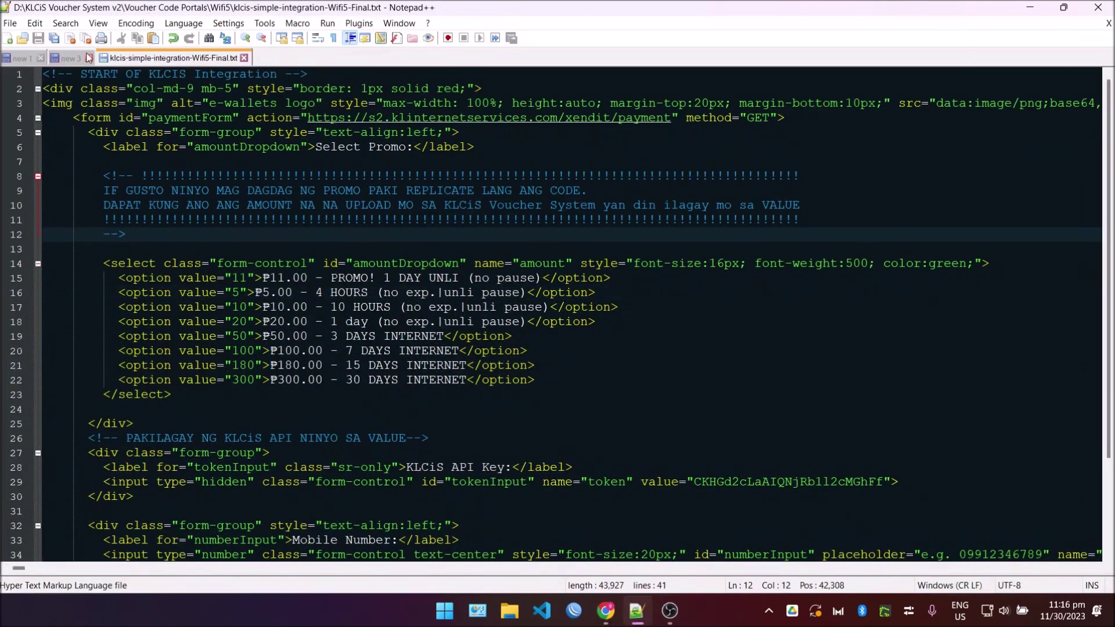
{"action": "left_click", "coordinate": [414, 323]}
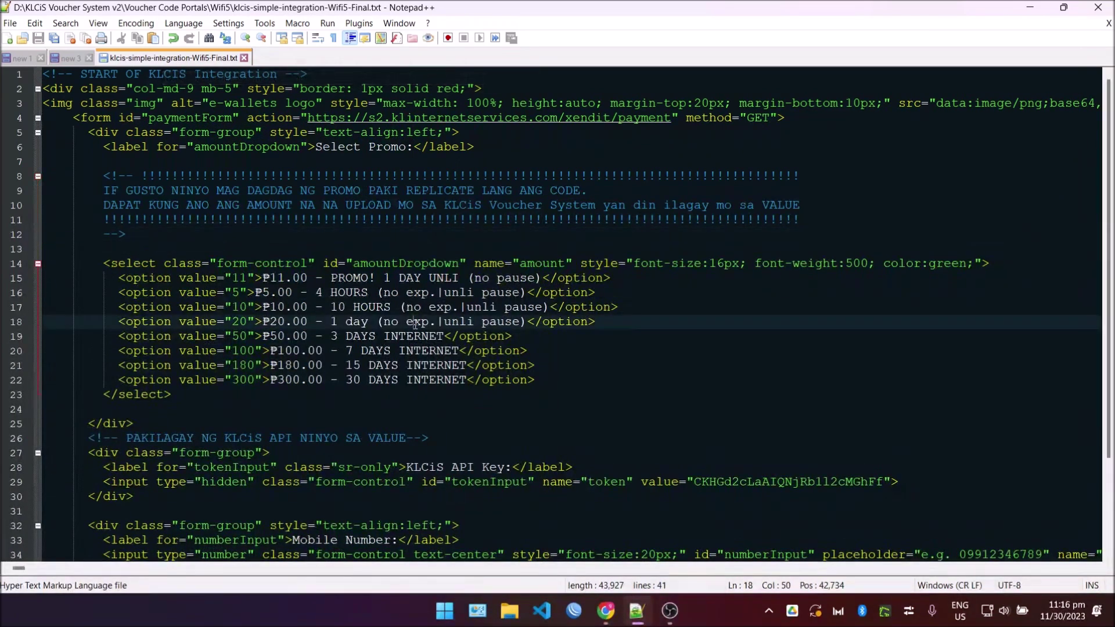
{"action": "left_click", "coordinate": [503, 308]}
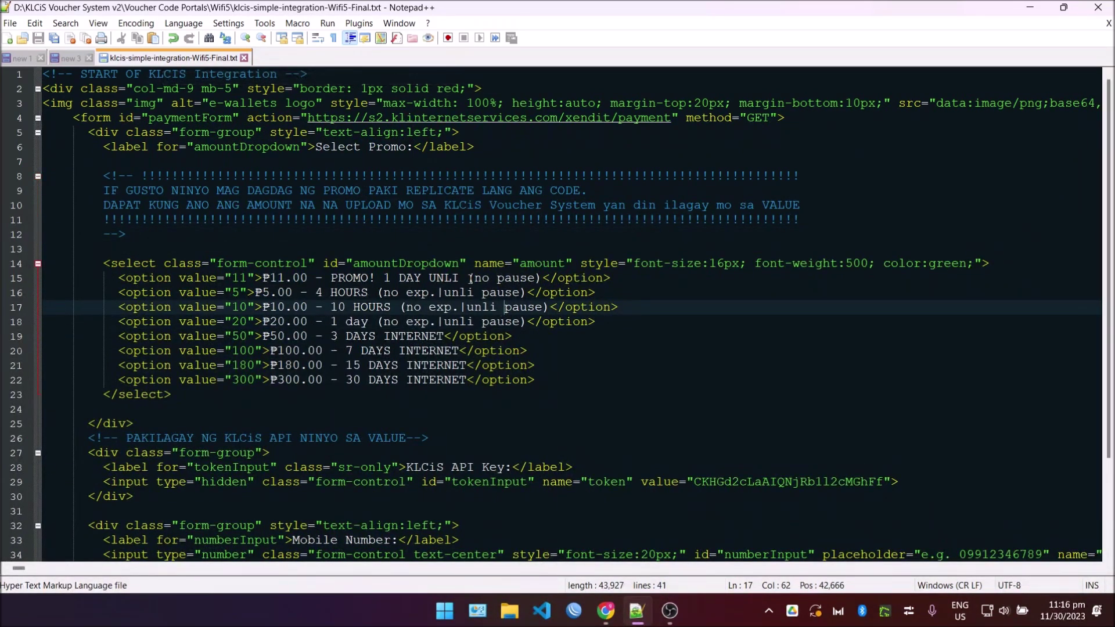
{"action": "mouse_move", "coordinate": [111, 278]}
{"action": "left_mouse_down"}
{"action": "mouse_move", "coordinate": [610, 279]}
{"action": "mouse_move", "coordinate": [267, 270]}
{"action": "mouse_move", "coordinate": [115, 279]}
{"action": "left_mouse_up"}
{"action": "left_click", "coordinate": [284, 278]}
{"action": "key", "text": "Delete"}
{"action": "key", "text": "ctrl+shift+l"}
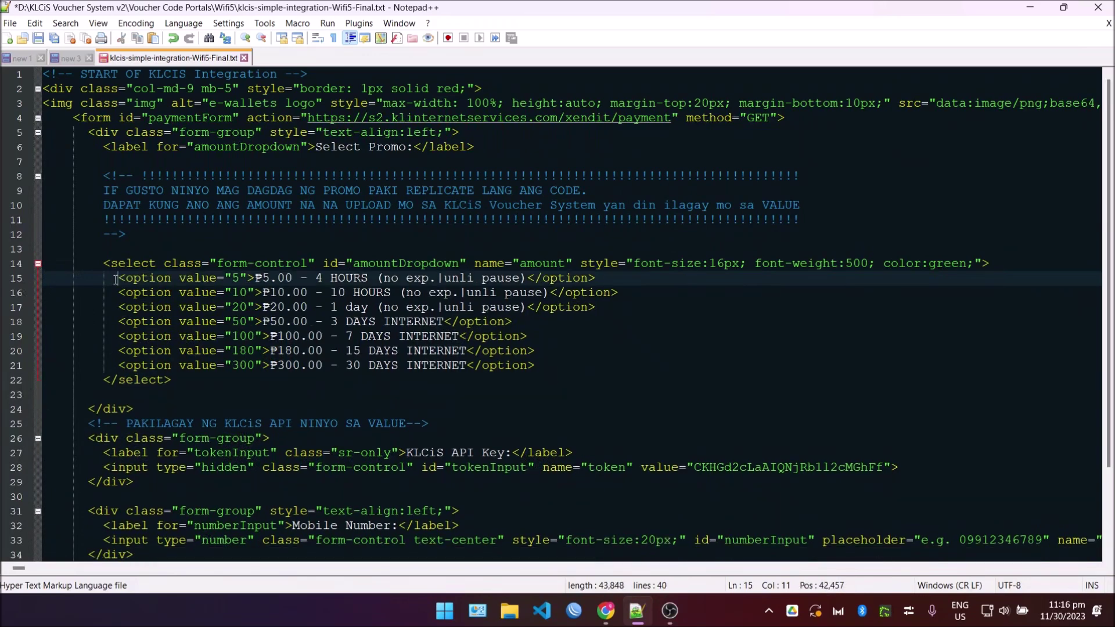
- Delete the ₱50 through ₱300 option lines, leaving only ₱5, ₱10 and ₱20
{"action": "left_click", "coordinate": [468, 293]}
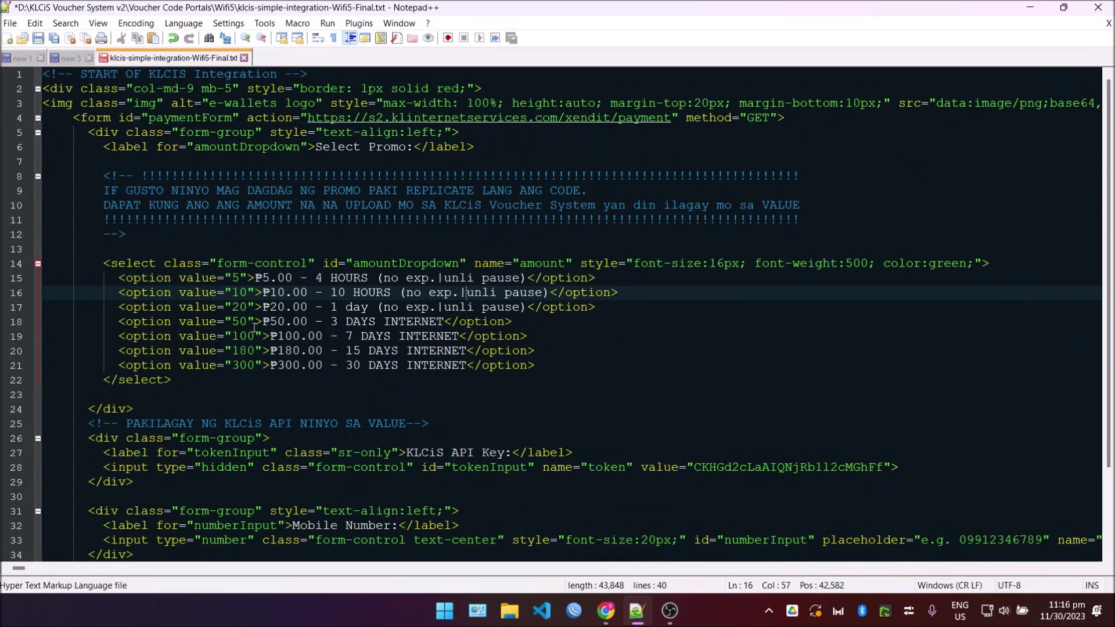
{"action": "left_click", "coordinate": [218, 308]}
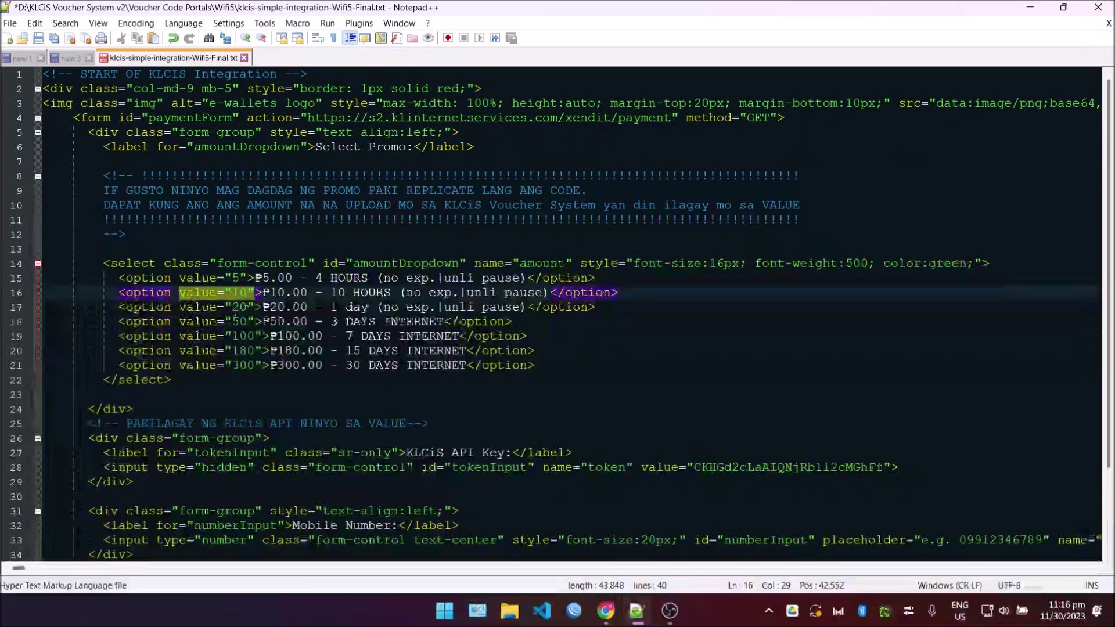
{"action": "left_click", "coordinate": [232, 321]}
{"action": "left_click_drag", "start_coordinate": [119, 321], "coordinate": [559, 364]}
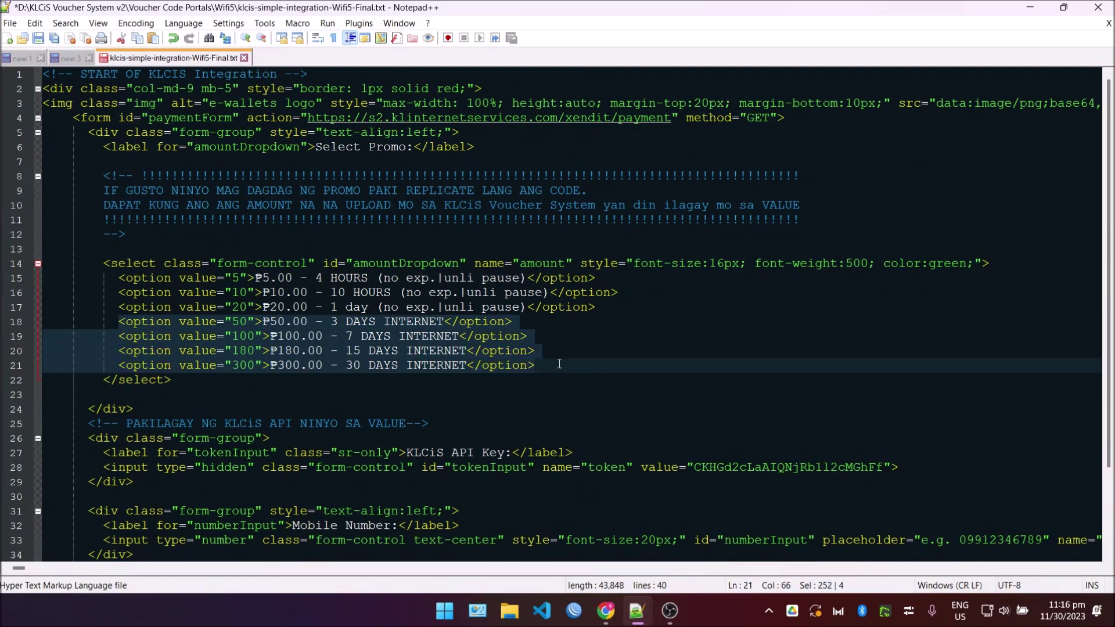
{"action": "key", "text": "Delete"}
{"action": "key", "text": "ctrl+Delete"}
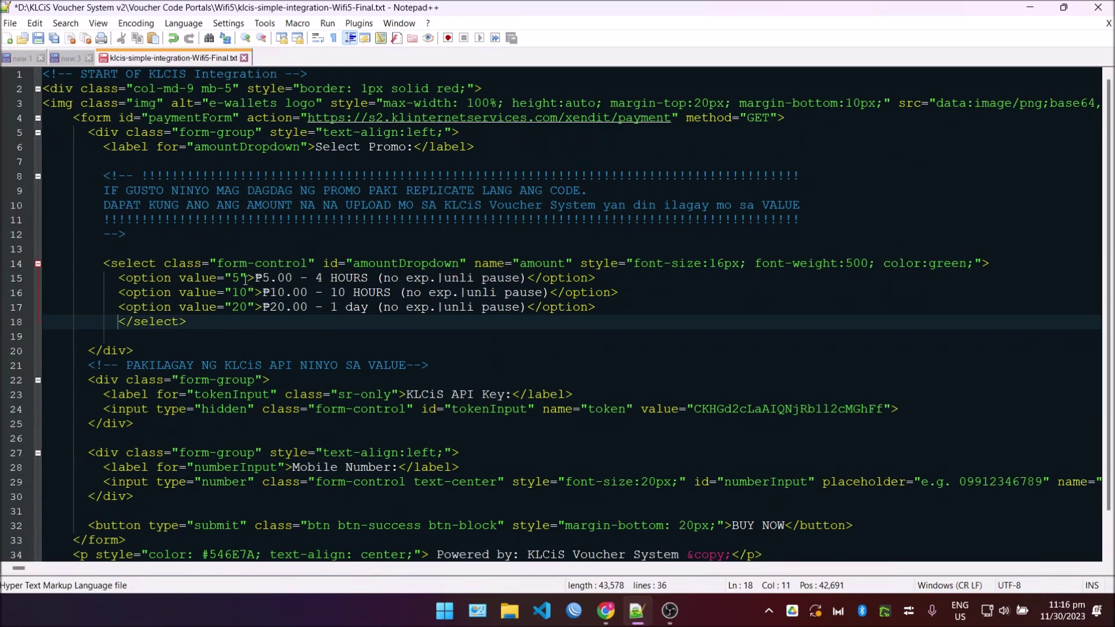
- Change the three displayed prices to ₱10.00, ₱20.00 and ₱100.00
{"action": "left_click_drag", "start_coordinate": [246, 280], "coordinate": [311, 279]}
{"action": "left_click", "coordinate": [270, 278]}
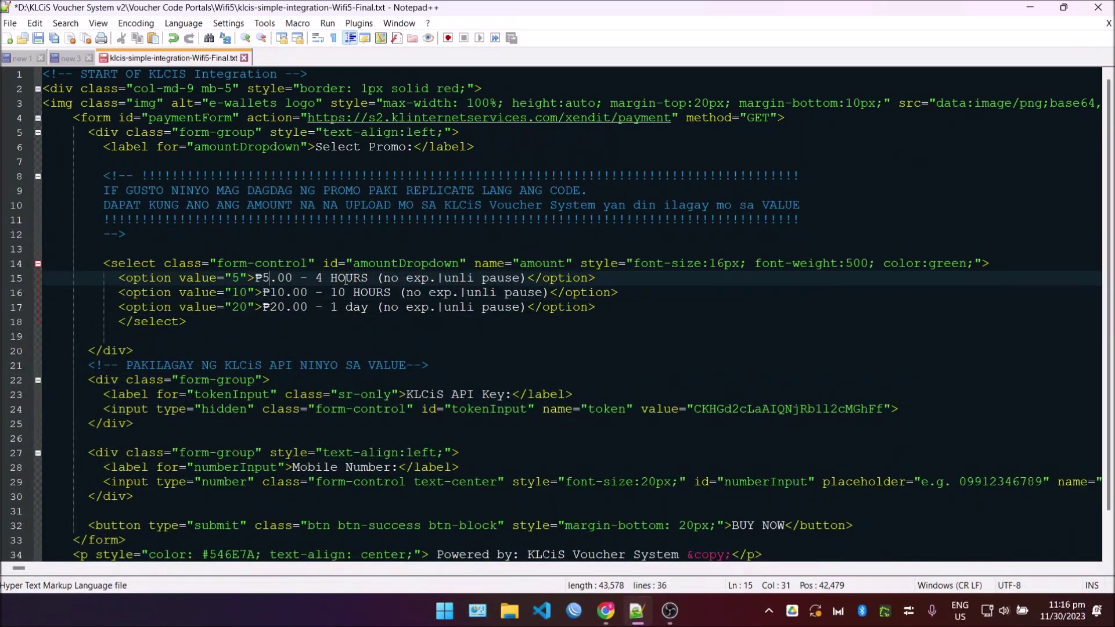
{"action": "key", "text": "BackSpace"}
{"action": "type", "text": "10"}
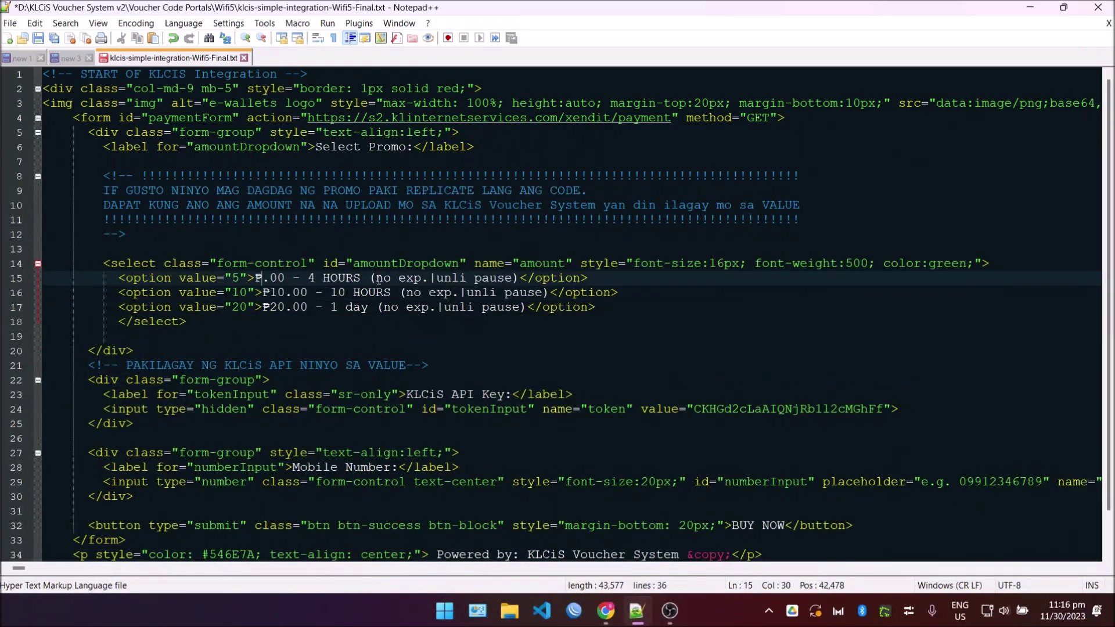
{"action": "double_click", "coordinate": [277, 293]}
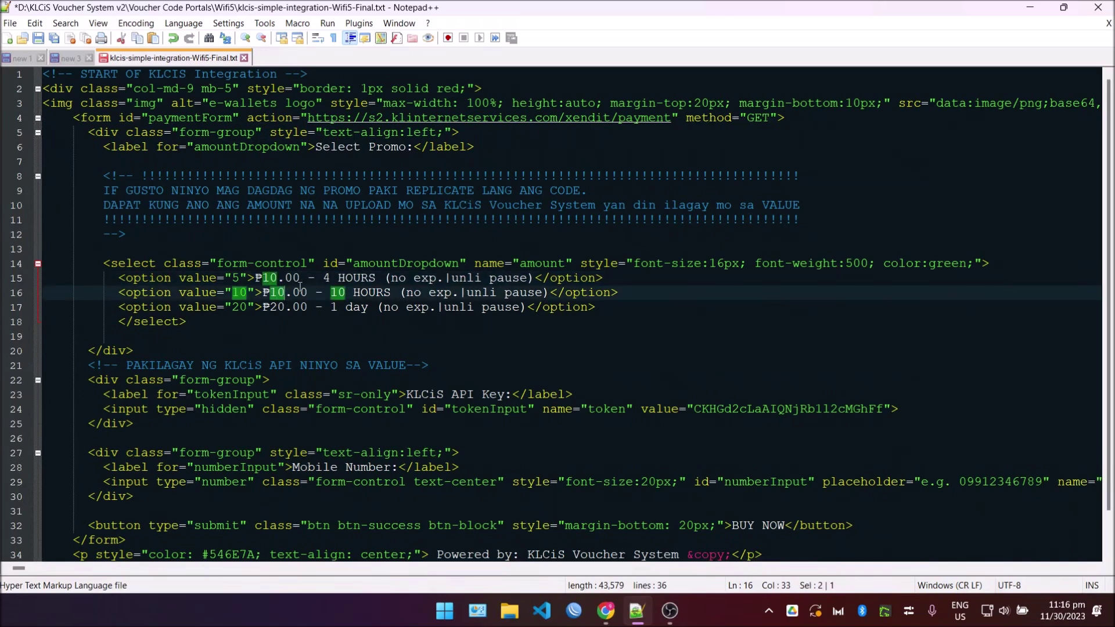
{"action": "type", "text": "20"}
{"action": "double_click", "coordinate": [278, 307]}
{"action": "type", "text": "100"}
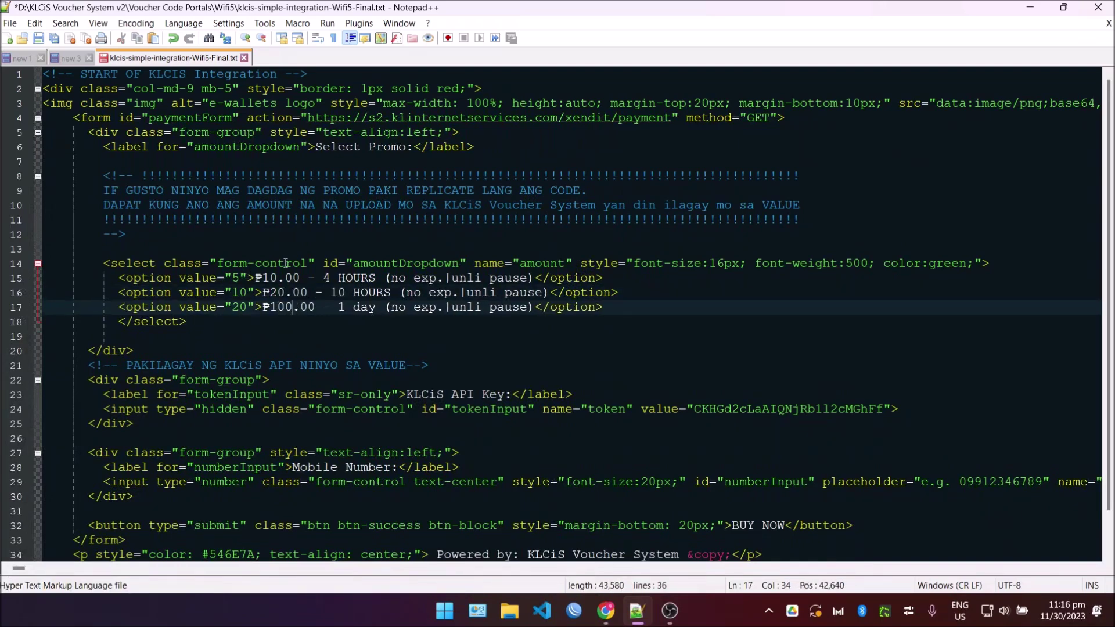
- Set the three option values to 10, 20 and 100 to match the prices
{"action": "double_click", "coordinate": [270, 277]}
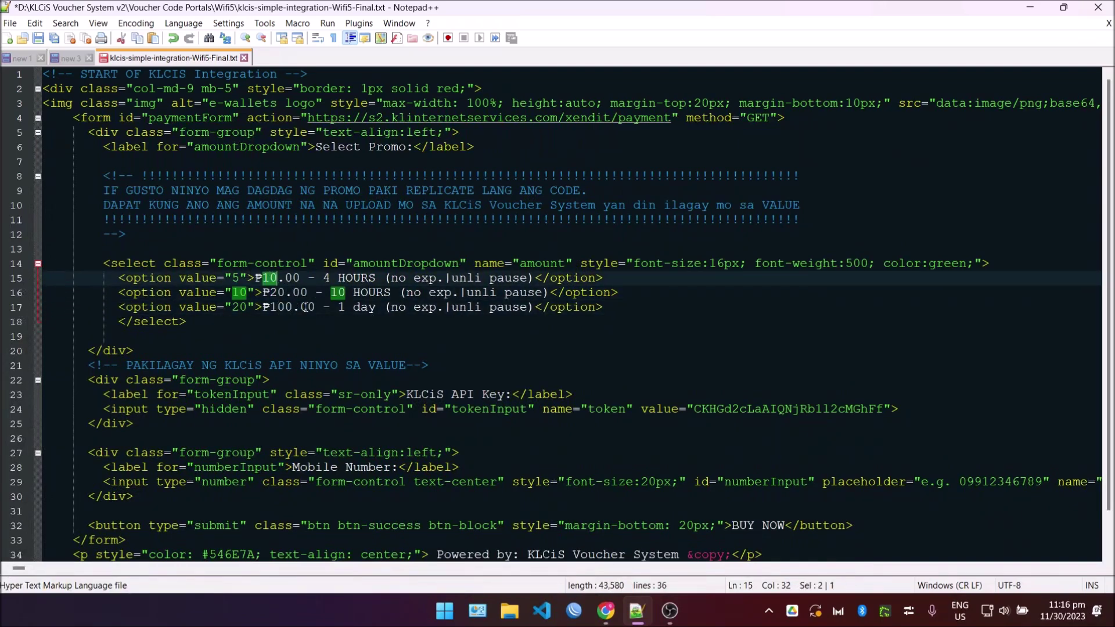
{"action": "double_click", "coordinate": [235, 277]}
{"action": "type", "text": "10"}
{"action": "double_click", "coordinate": [276, 292]}
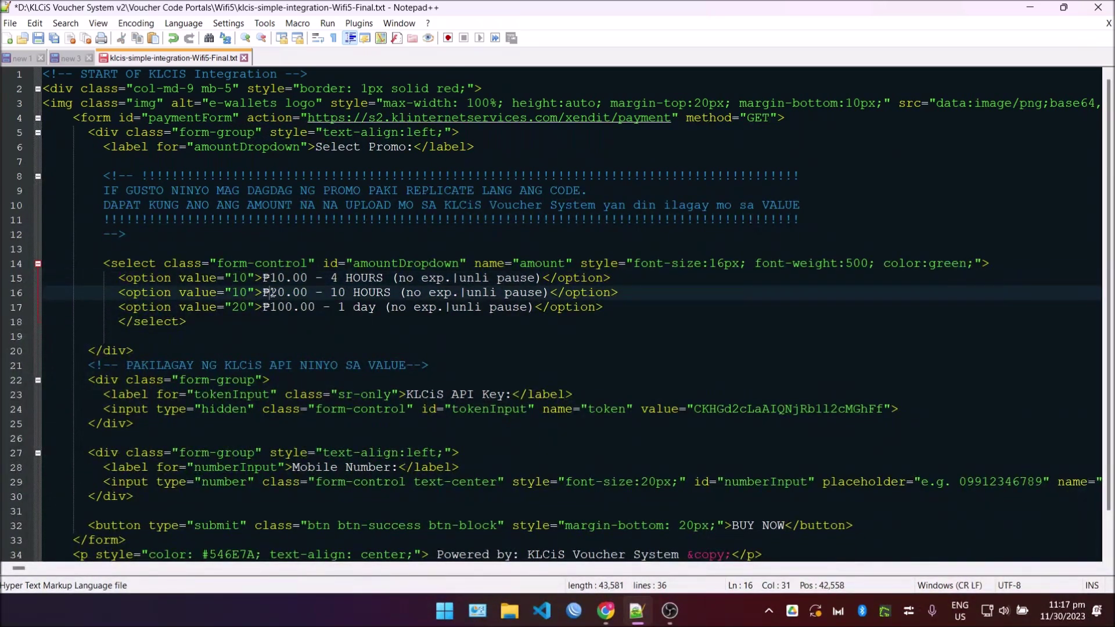
{"action": "left_click", "coordinate": [242, 292]}
{"action": "key", "text": "BackSpace"}
{"action": "type", "text": "2"}
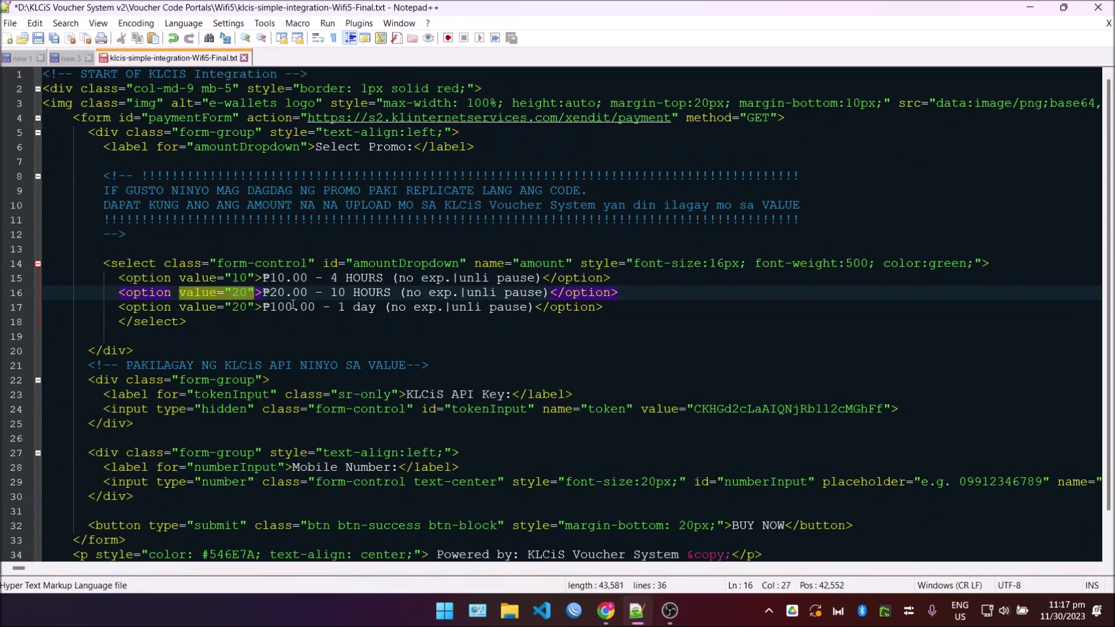
{"action": "double_click", "coordinate": [289, 307]}
{"action": "left_click", "coordinate": [235, 308]}
{"action": "key", "text": "BackSpace"}
{"action": "type", "text": "10"}
{"action": "left_click", "coordinate": [411, 386]}
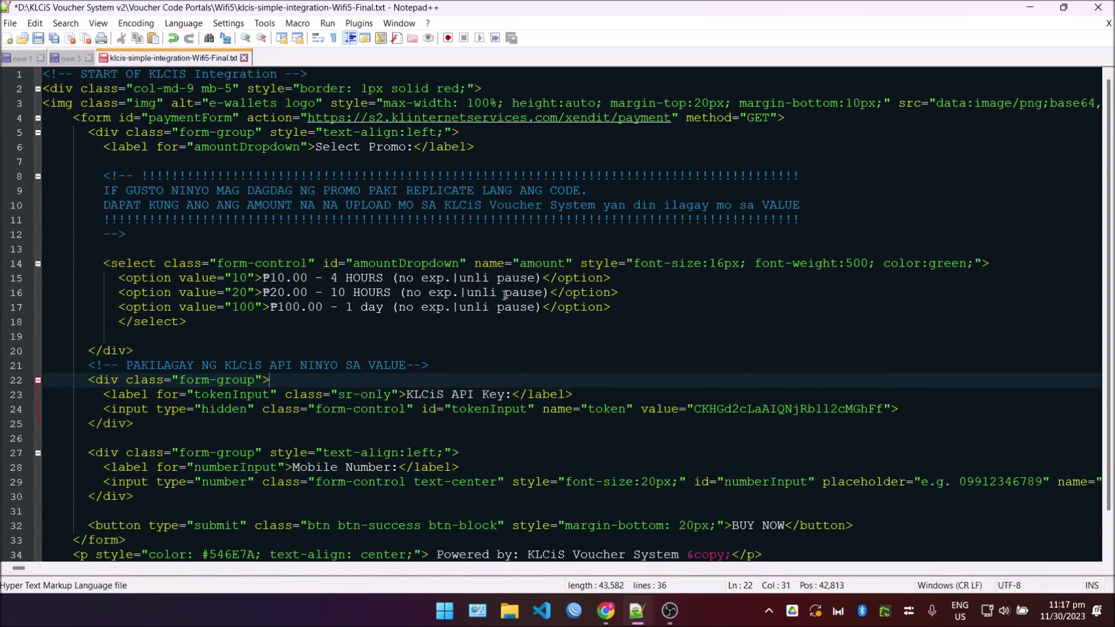
- Delete the pause notes from the ends of all three option labels
{"action": "left_click_drag", "start_coordinate": [540, 278], "coordinate": [386, 278]}
{"action": "key", "text": "Delete"}
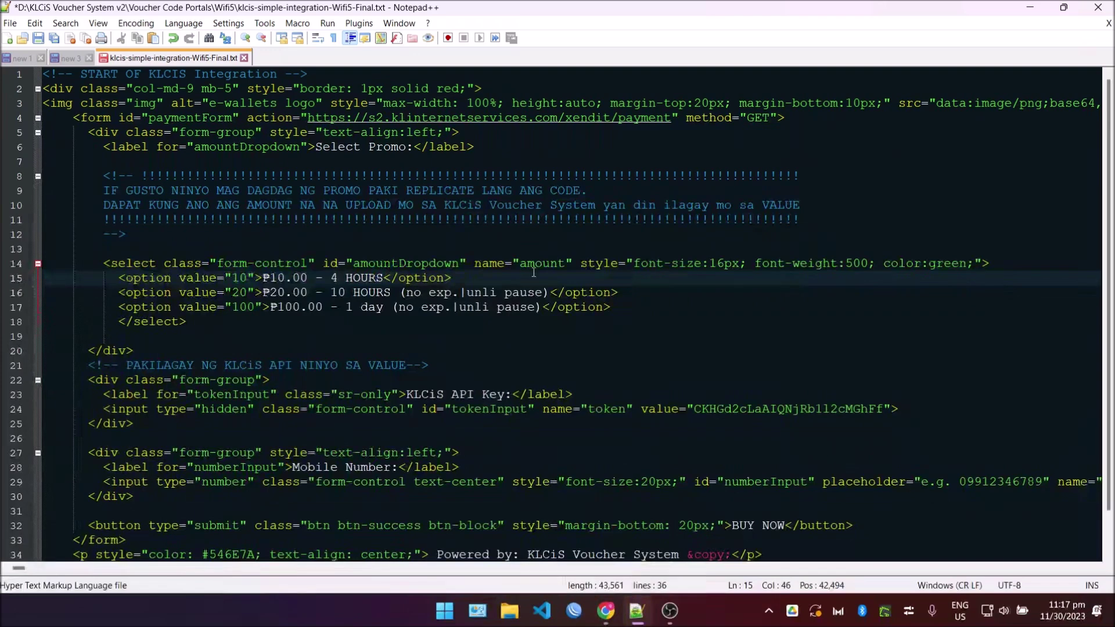
{"action": "left_click_drag", "start_coordinate": [553, 292], "coordinate": [390, 292]}
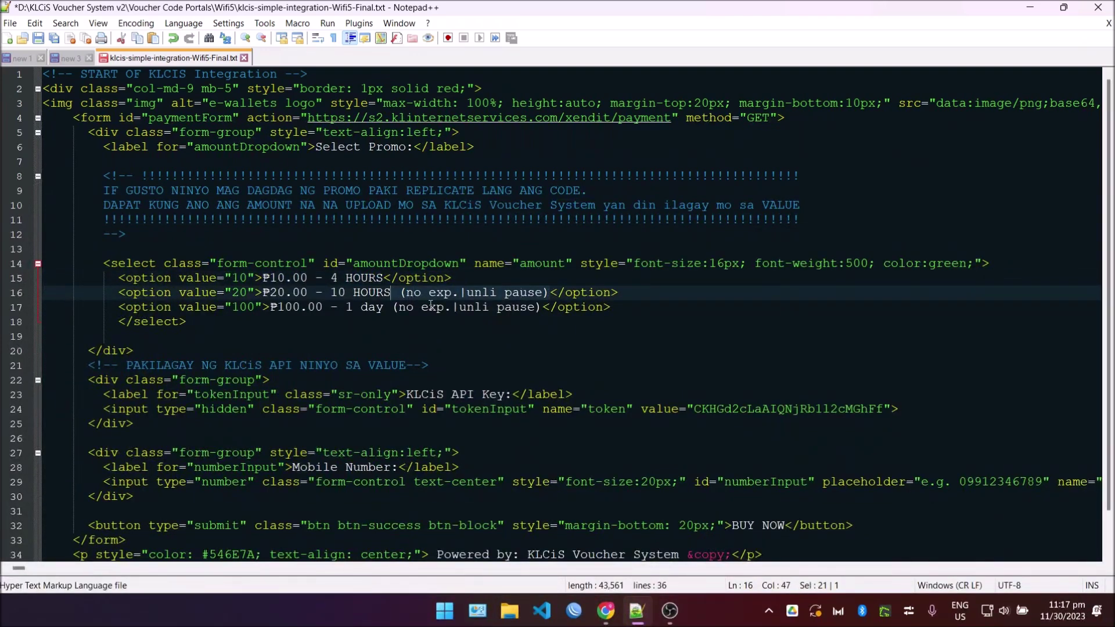
{"action": "key", "text": "Delete"}
{"action": "left_click_drag", "start_coordinate": [543, 306], "coordinate": [384, 308]}
{"action": "key", "text": "Delete"}
{"action": "key", "text": "BackSpace"}
{"action": "key", "text": "BackSpace"}
{"action": "key", "text": "BackSpace"}
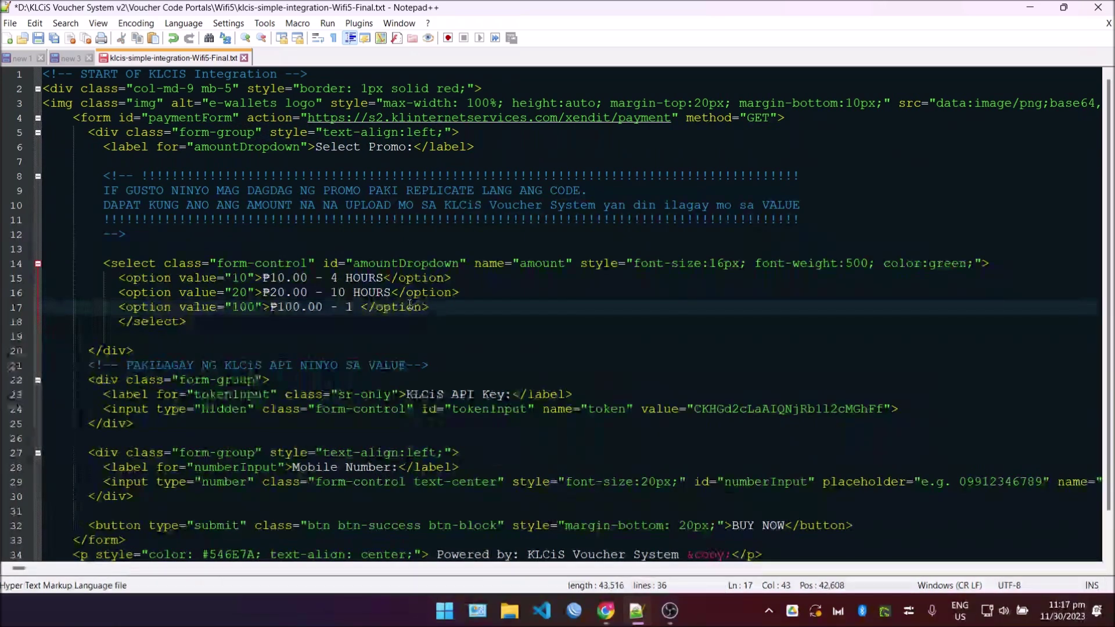
- Relabel the first two options '5 HOURS UNLIMITED INTERNET' and '1 DAY UNLIMITED INTERNET'
{"action": "left_click", "coordinate": [338, 278]}
{"action": "key", "text": "BackSpace"}
{"action": "type", "text": "5"}
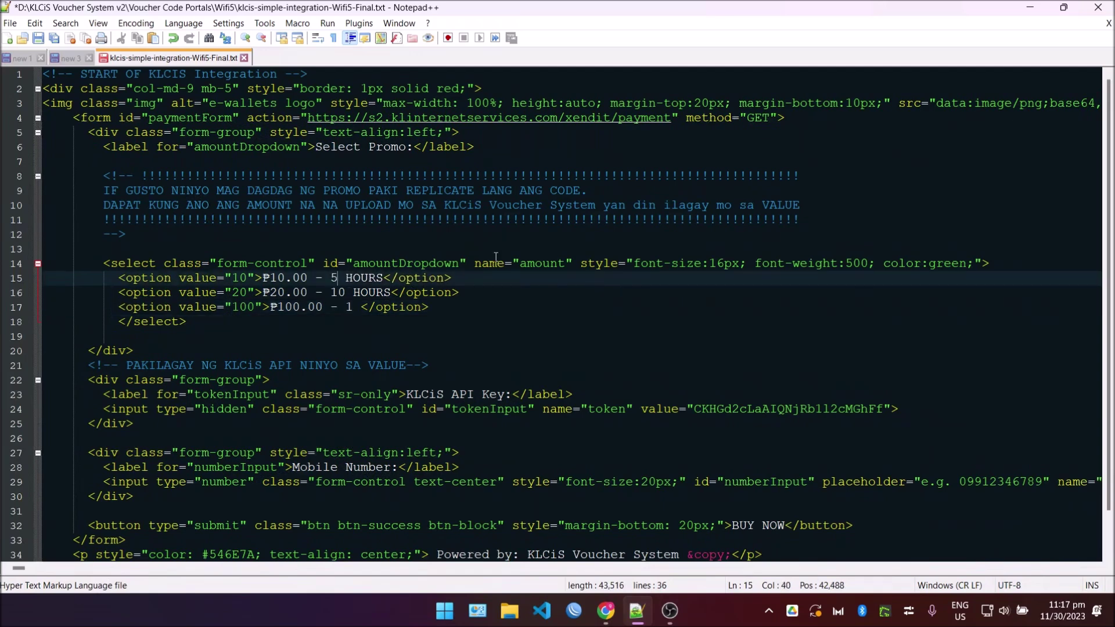
{"action": "type", "text": " HOURS UNLIMITED "}
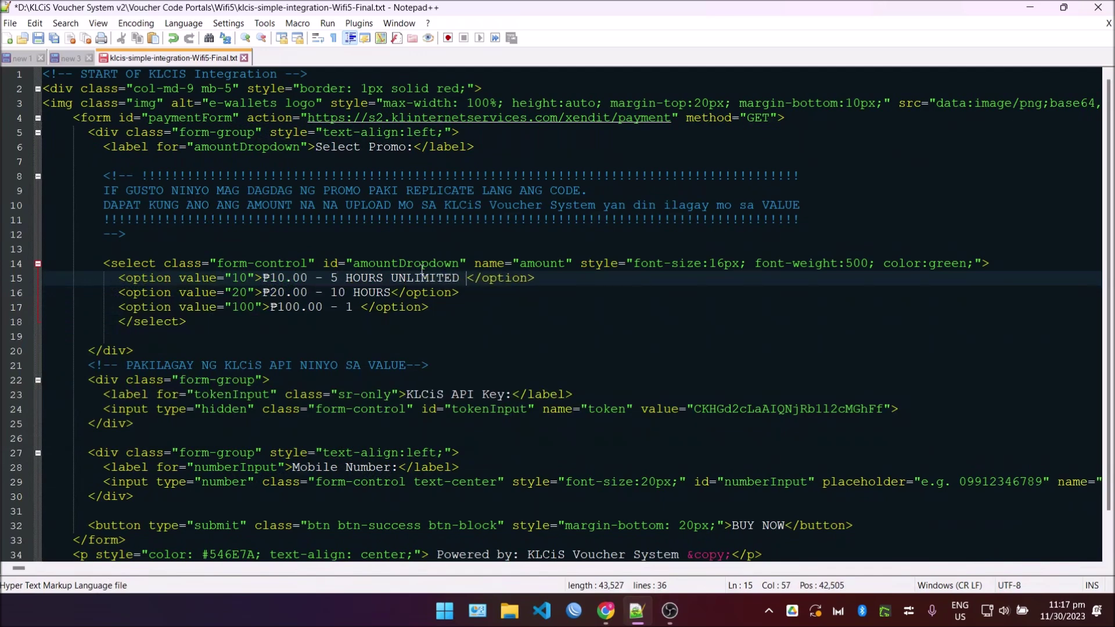
{"action": "type", "text": "INTERNET"}
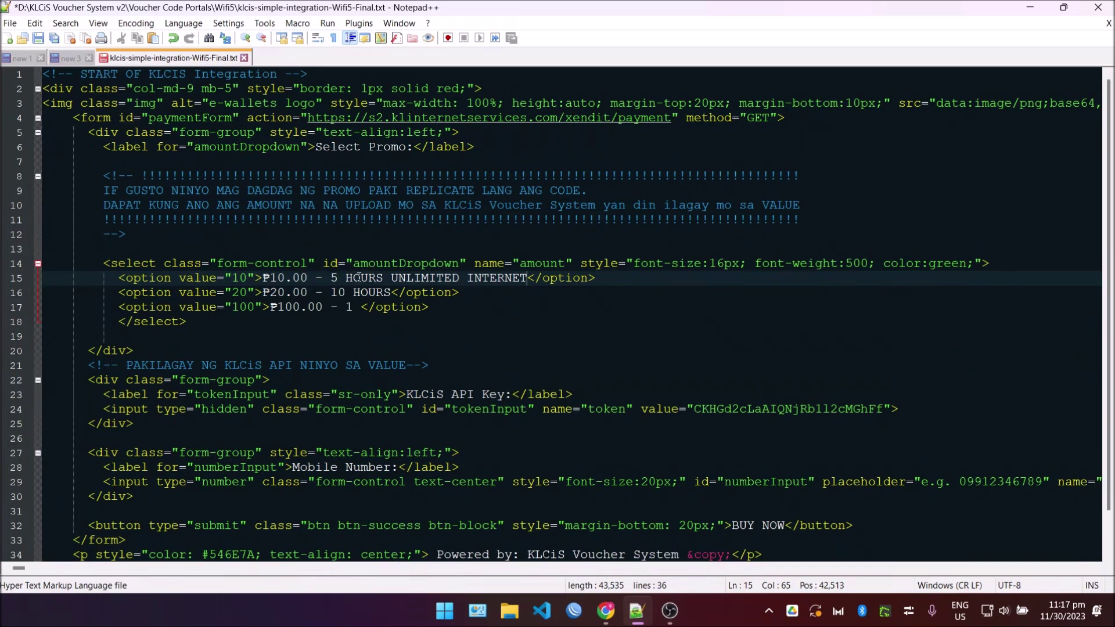
{"action": "double_click", "coordinate": [339, 295]}
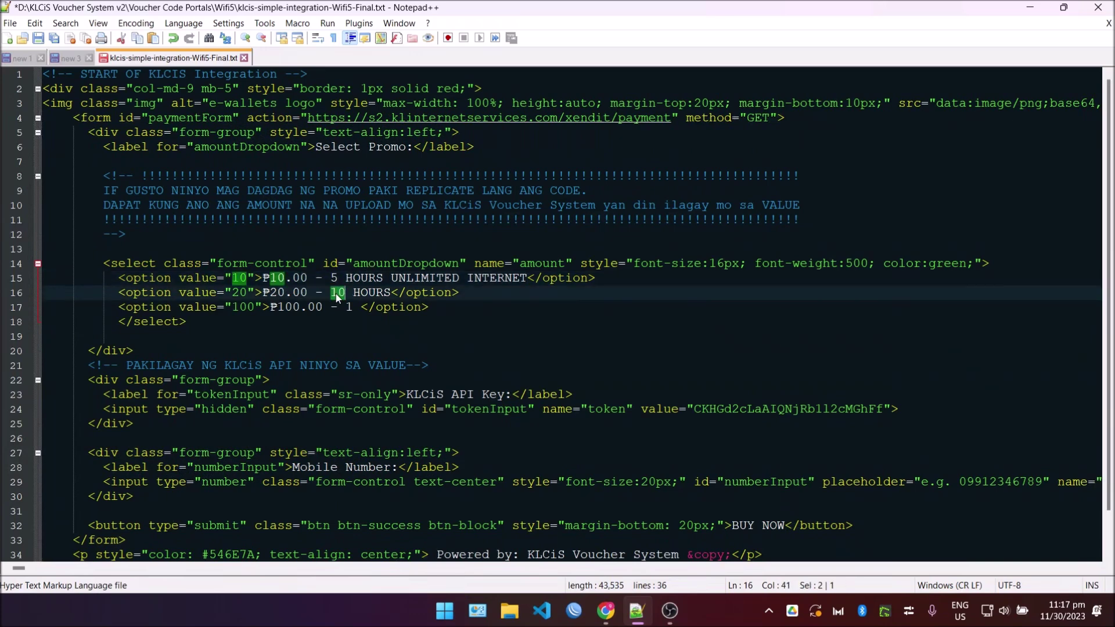
{"action": "type", "text": "1 DAY"}
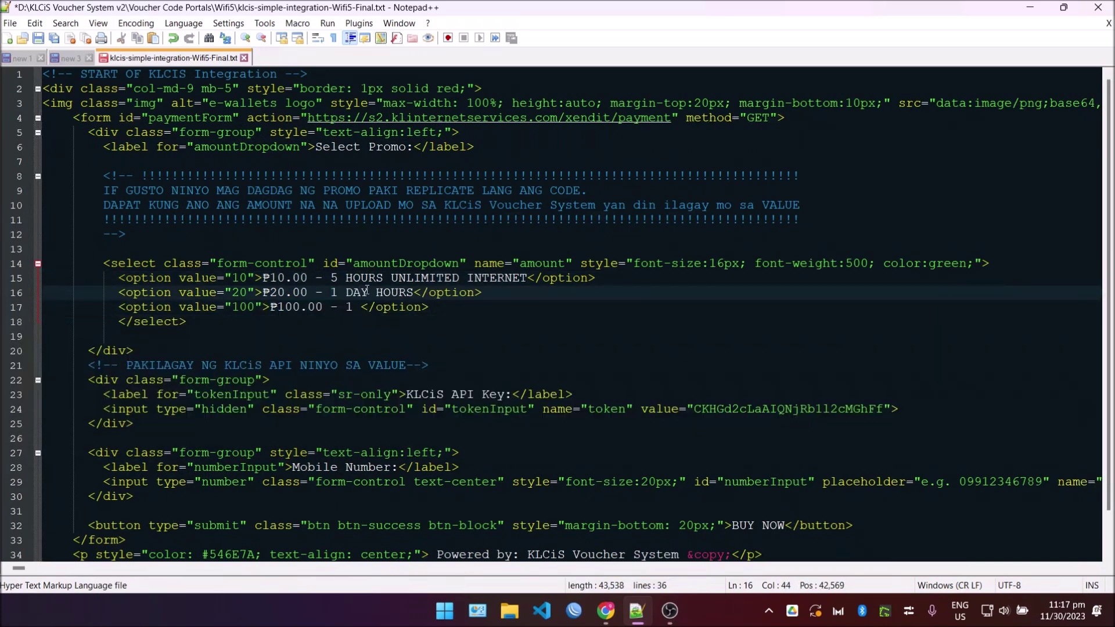
{"action": "double_click", "coordinate": [385, 292]}
{"action": "type", "text": "UNLIMITED INTERNET"}
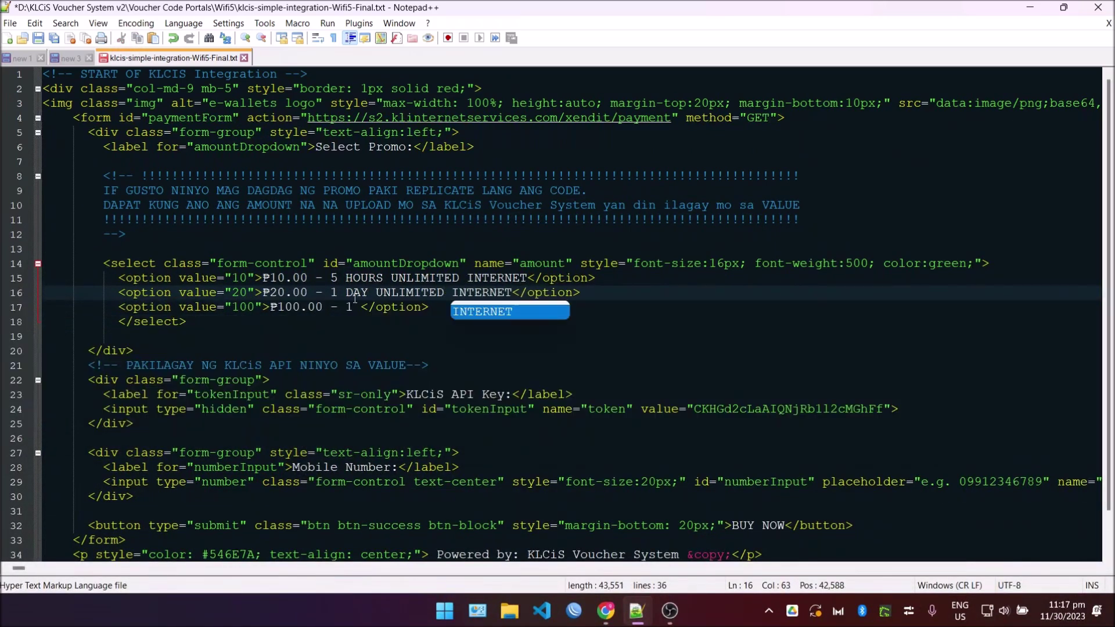
- Relabel the third option '7 DAYS UNLIMITED INTERNET'
{"action": "left_click", "coordinate": [353, 307]}
{"action": "key", "text": "BackSpace"}
{"action": "type", "text": "7 DAYS UNLI INTERNET"}
{"action": "double_click", "coordinate": [422, 297]}
{"action": "left_click", "coordinate": [650, 346]}
{"action": "left_click", "coordinate": [432, 306]}
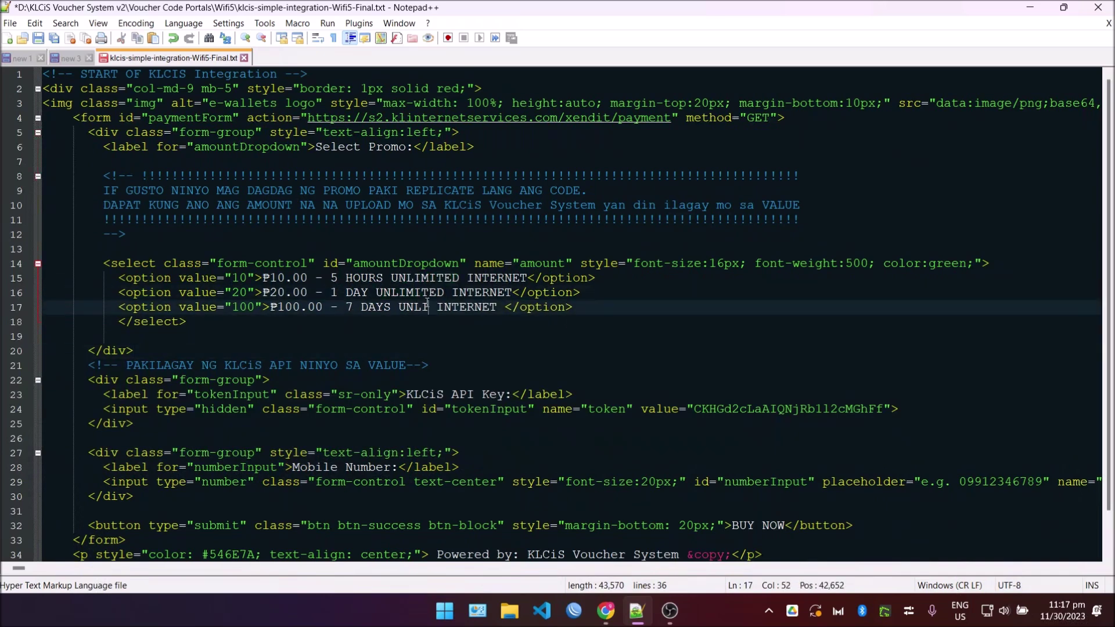
{"action": "type", "text": "MITED"}
{"action": "left_click", "coordinate": [471, 248]}
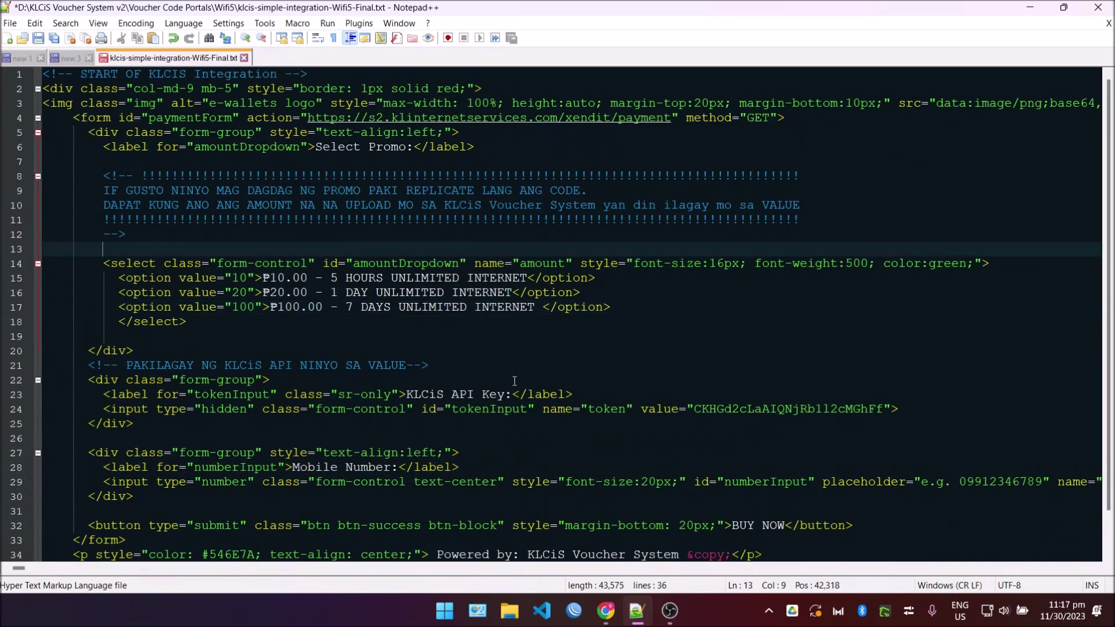
- Save the integration file and review the promo select and option lines
{"action": "key", "text": "ctrl+s"}
{"action": "scroll", "coordinate": [679, 330], "scroll_direction": "down", "scroll_amount": 1}
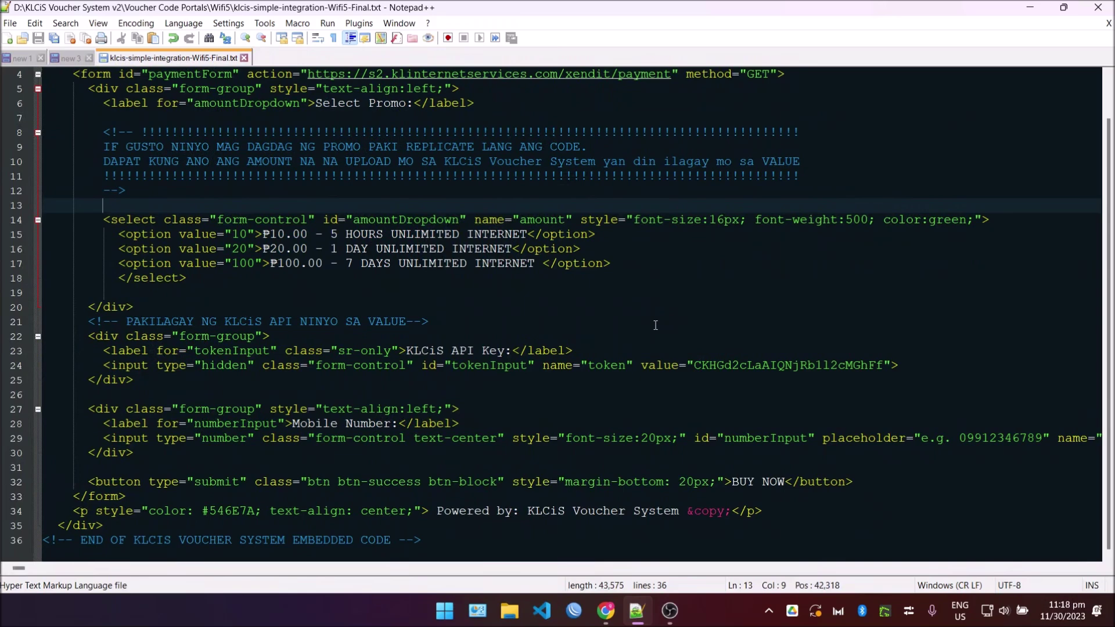
{"action": "left_click", "coordinate": [244, 249]}
{"action": "left_click", "coordinate": [353, 233]}
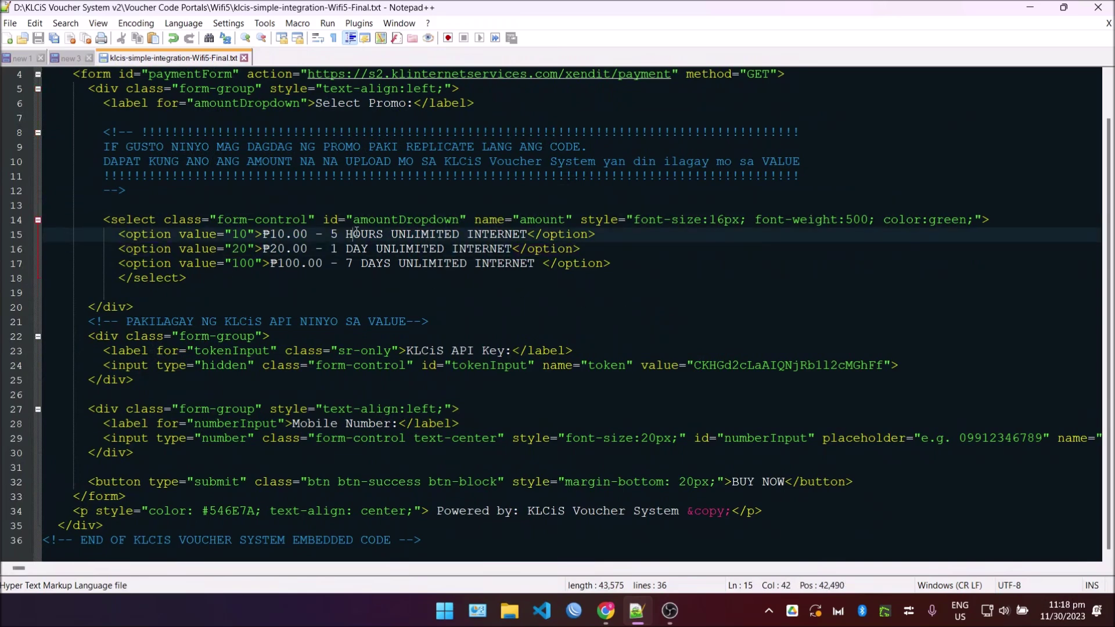
{"action": "left_click", "coordinate": [302, 220]}
{"action": "left_click_drag", "start_coordinate": [611, 264], "coordinate": [124, 250]}
{"action": "left_click", "coordinate": [300, 248]}
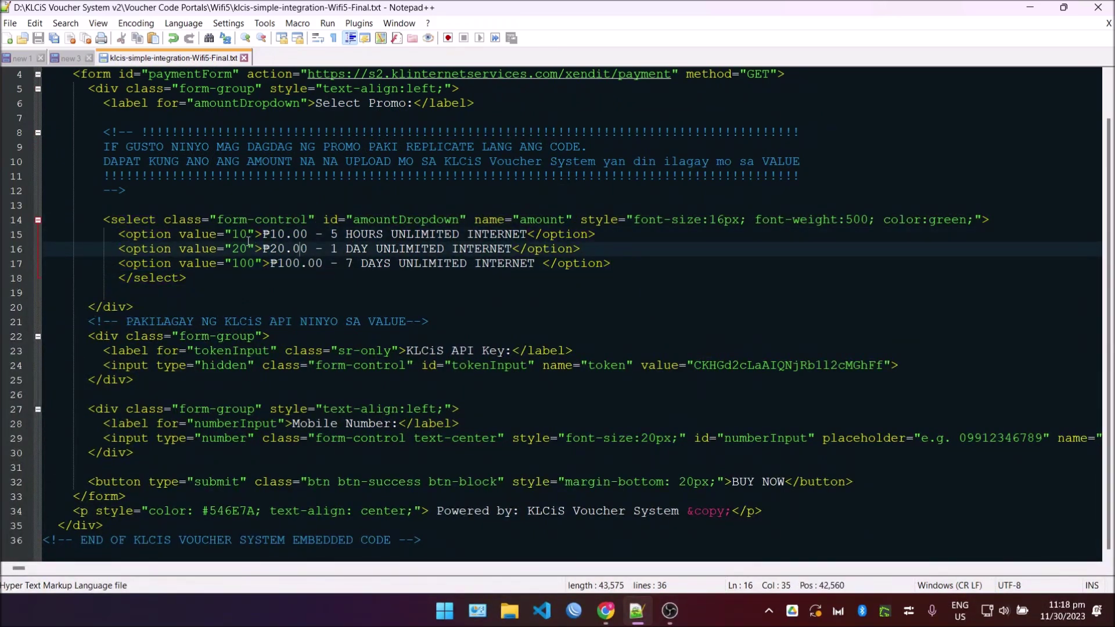
{"action": "left_click", "coordinate": [196, 236]}
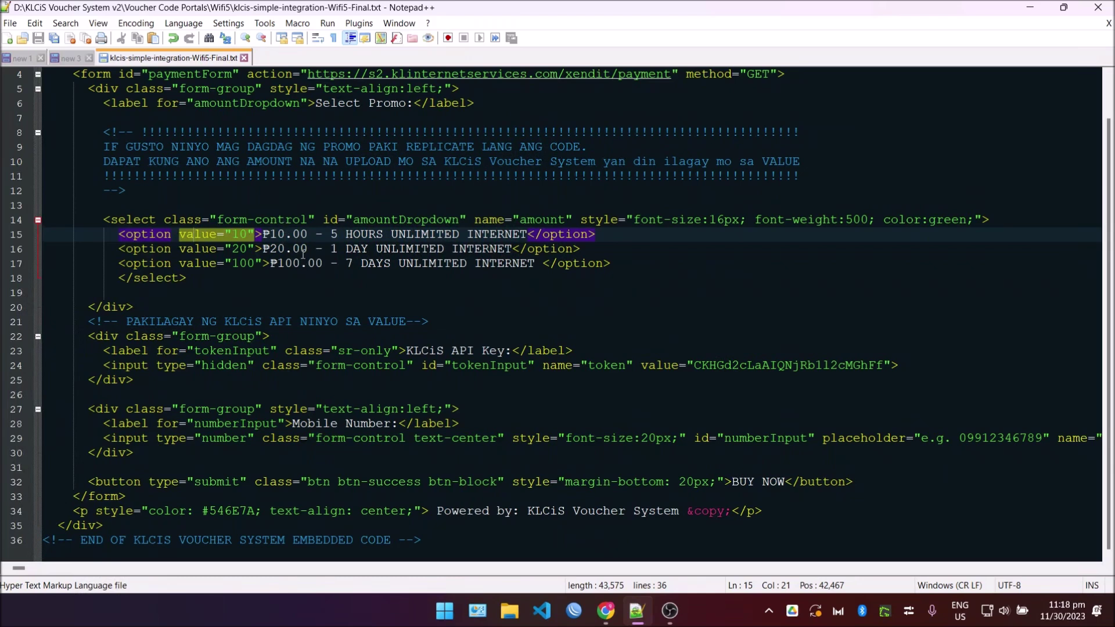
- Delete the two extra spaces before </select> on line 18, then recheck line 16
{"action": "left_click", "coordinate": [358, 304]}
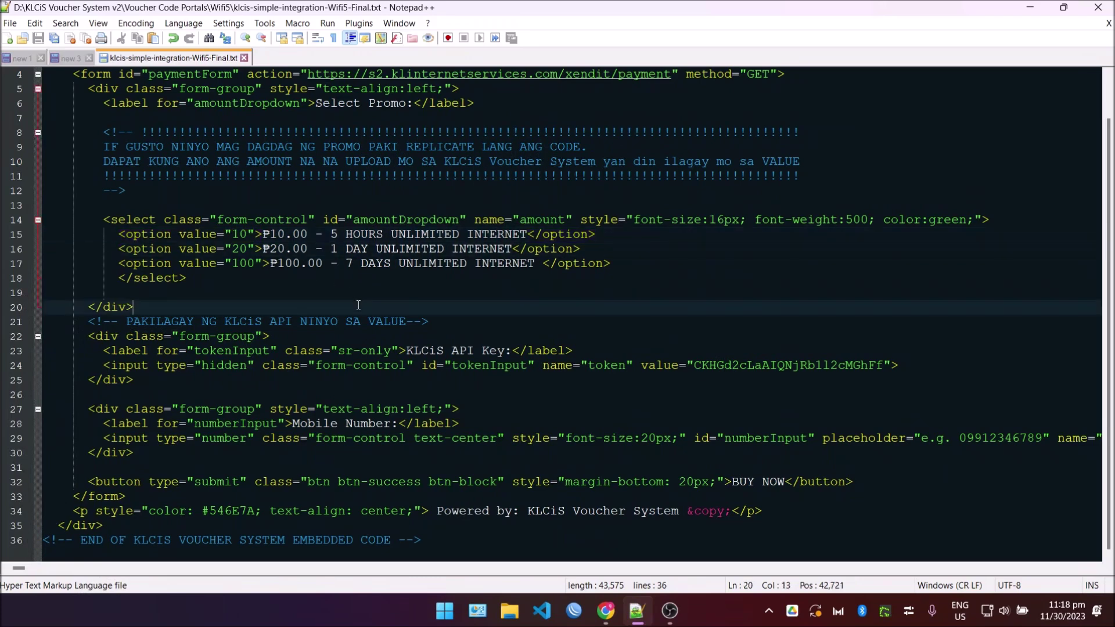
{"action": "scroll", "coordinate": [358, 304], "scroll_direction": "up", "scroll_amount": 1}
{"action": "scroll", "coordinate": [360, 300], "scroll_direction": "down", "scroll_amount": 1}
{"action": "scroll", "coordinate": [360, 275], "scroll_direction": "up", "scroll_amount": 1}
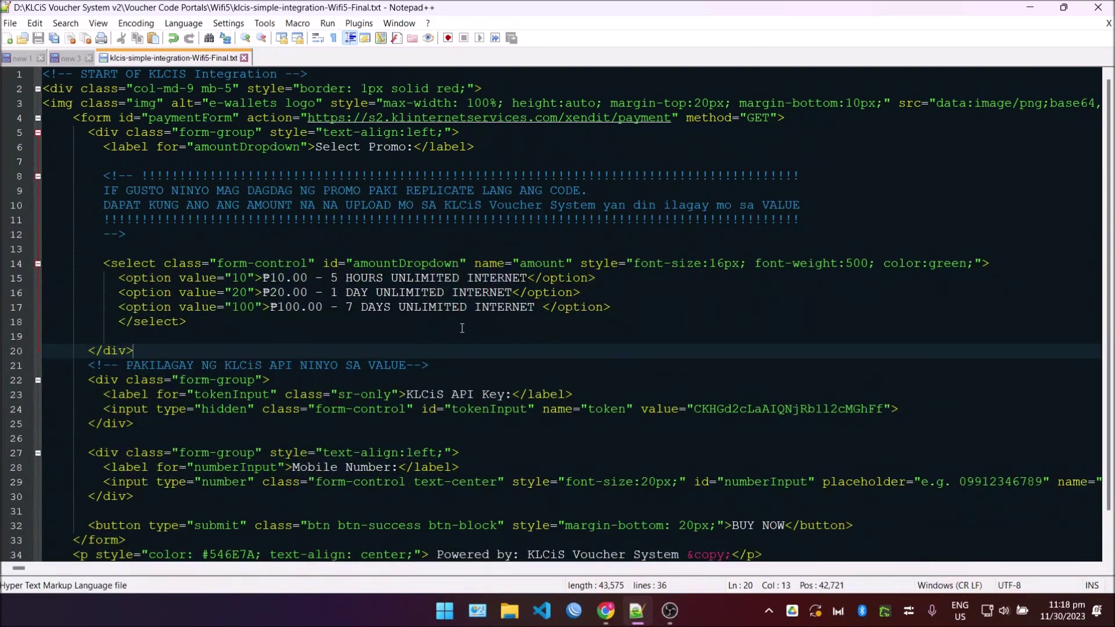
{"action": "scroll", "coordinate": [461, 328], "scroll_direction": "down", "scroll_amount": 1}
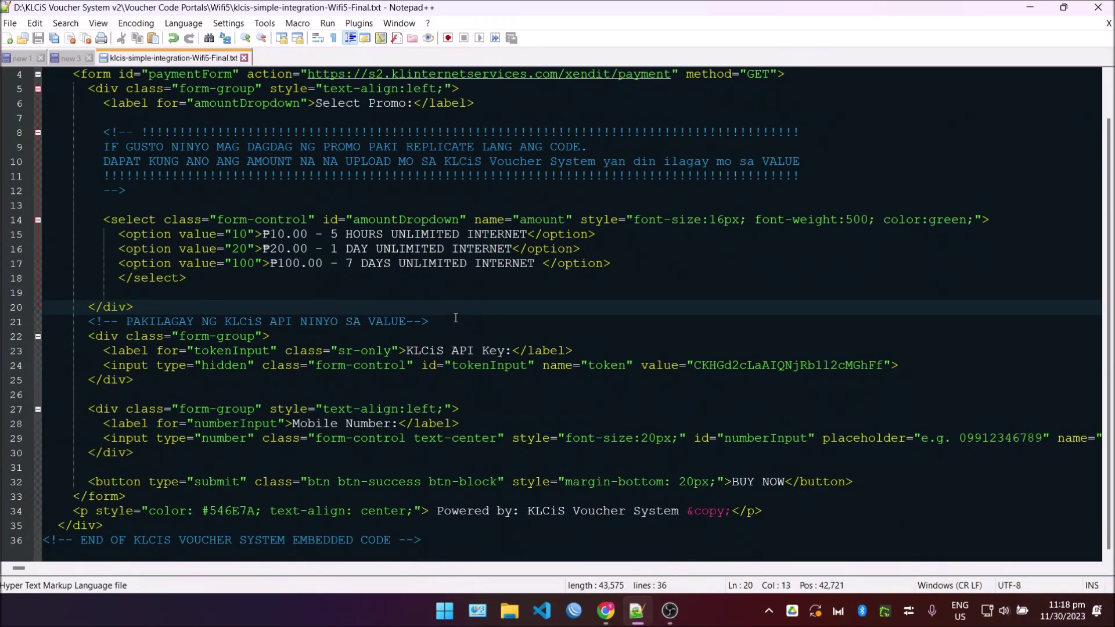
{"action": "left_click", "coordinate": [110, 279]}
{"action": "key", "text": "BackSpace"}
{"action": "key", "text": "BackSpace"}
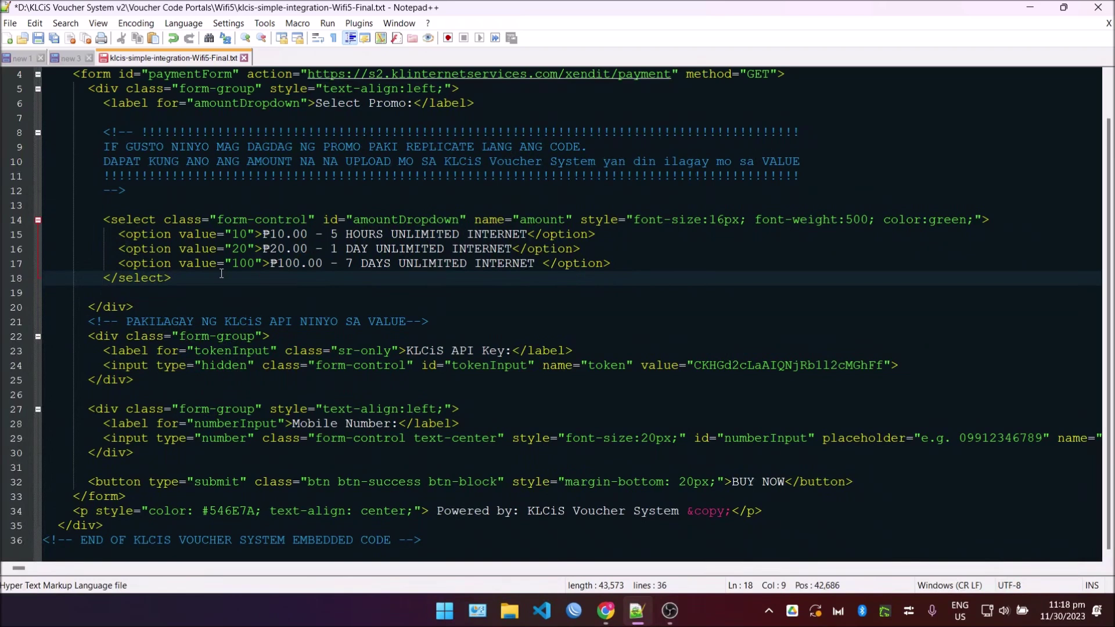
{"action": "left_click", "coordinate": [221, 273]}
{"action": "scroll", "coordinate": [355, 226], "scroll_direction": "up", "scroll_amount": 1}
{"action": "left_click", "coordinate": [423, 293]}
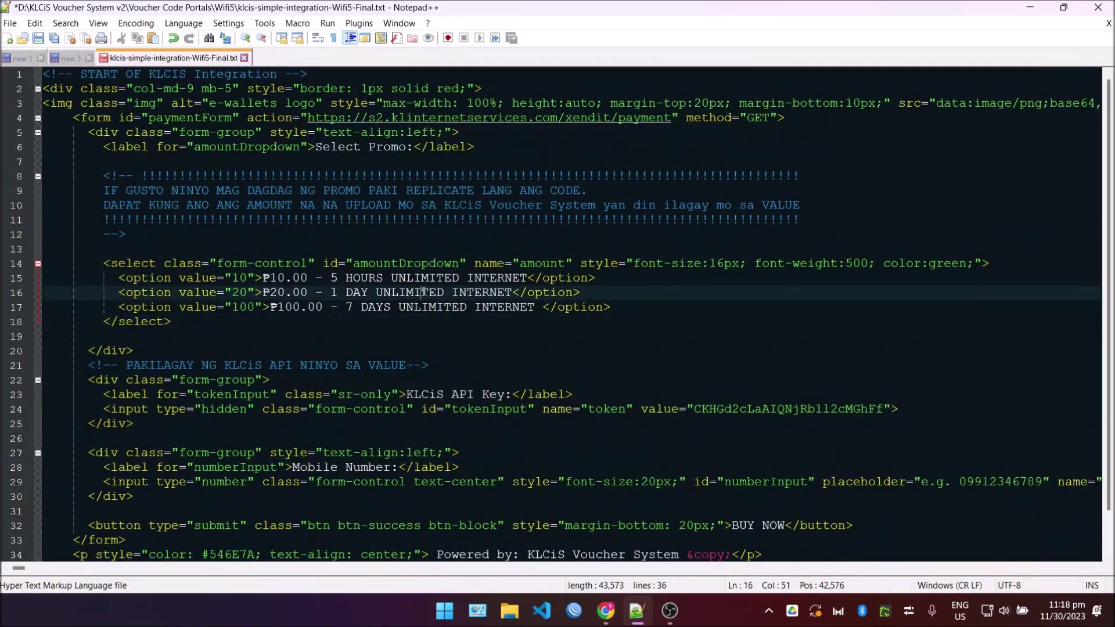
{"action": "double_click", "coordinate": [424, 292]}
- Check the empty KLCiS Voucher Import table alongside the WiFi5-Soft admin and client pages
{"action": "left_click", "coordinate": [606, 610]}
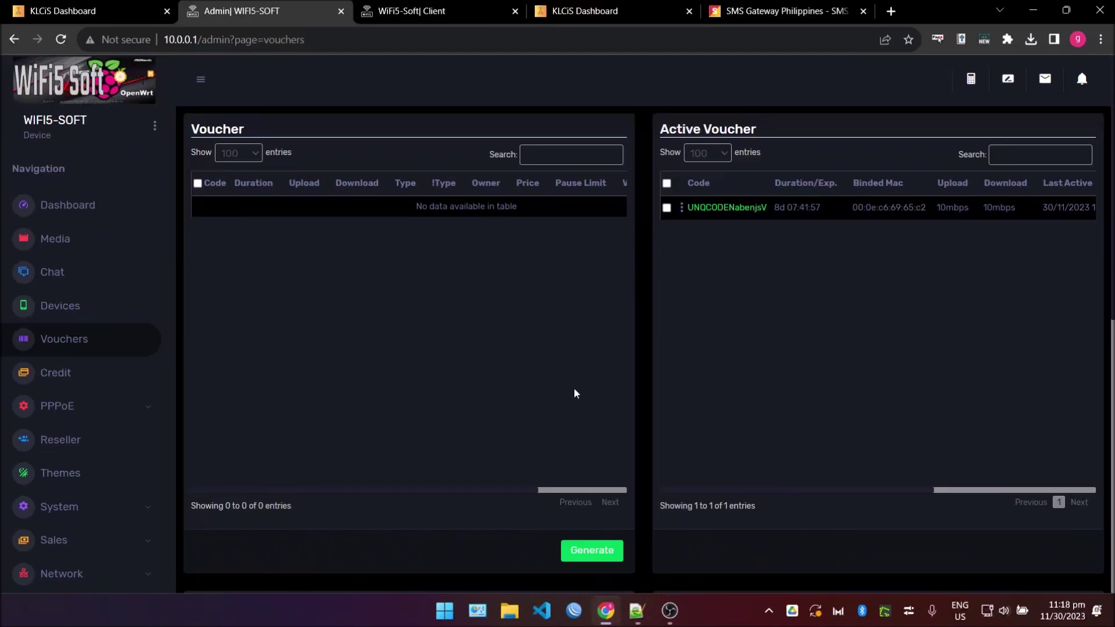
{"action": "left_click", "coordinate": [58, 10]}
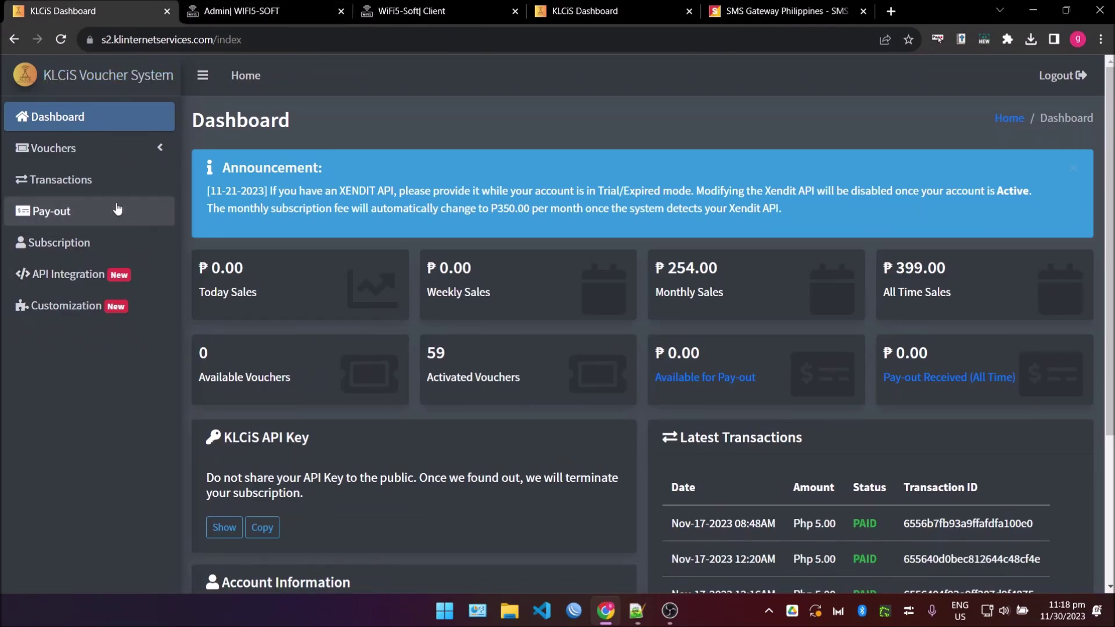
{"action": "left_click", "coordinate": [52, 148]}
{"action": "left_click", "coordinate": [47, 211]}
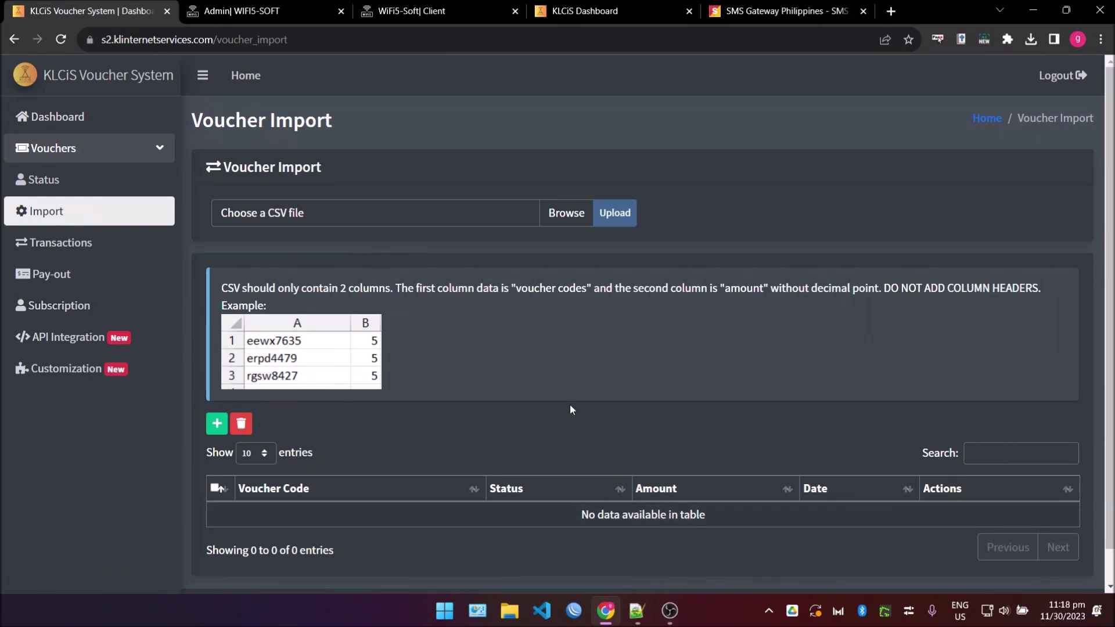
{"action": "triple_click", "coordinate": [326, 137]}
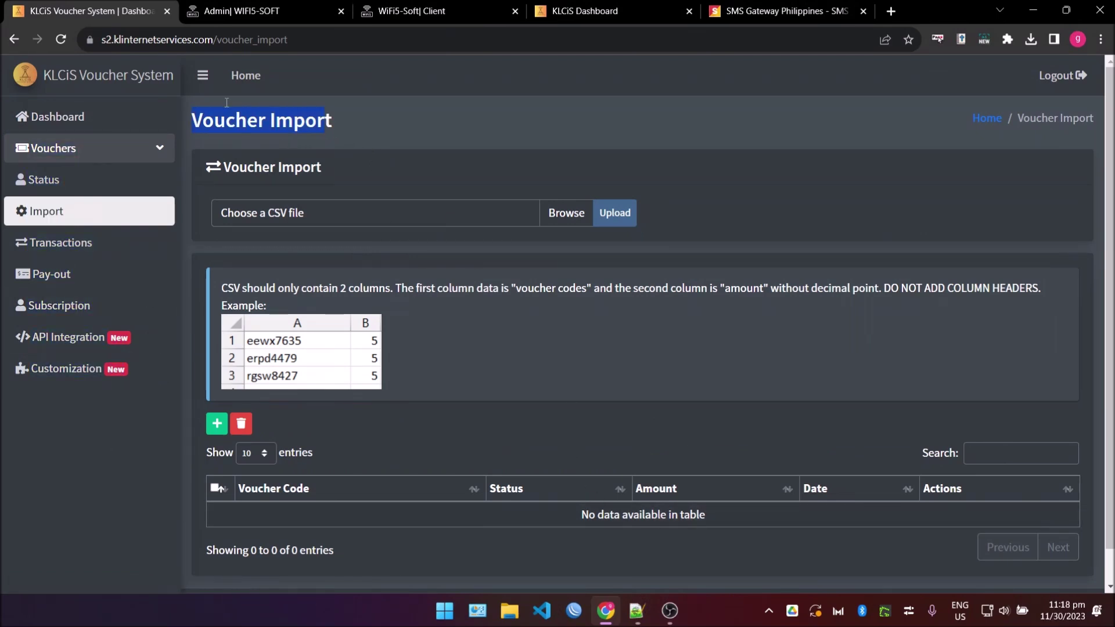
{"action": "left_click", "coordinate": [262, 9]}
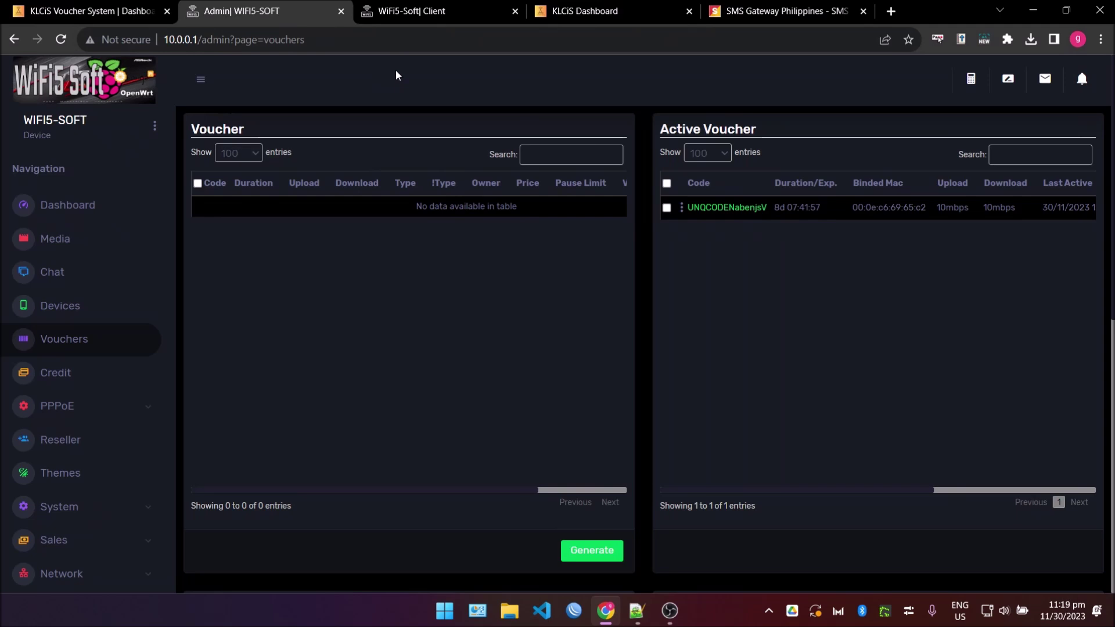
{"action": "left_click", "coordinate": [406, 11]}
{"action": "left_click", "coordinate": [261, 8]}
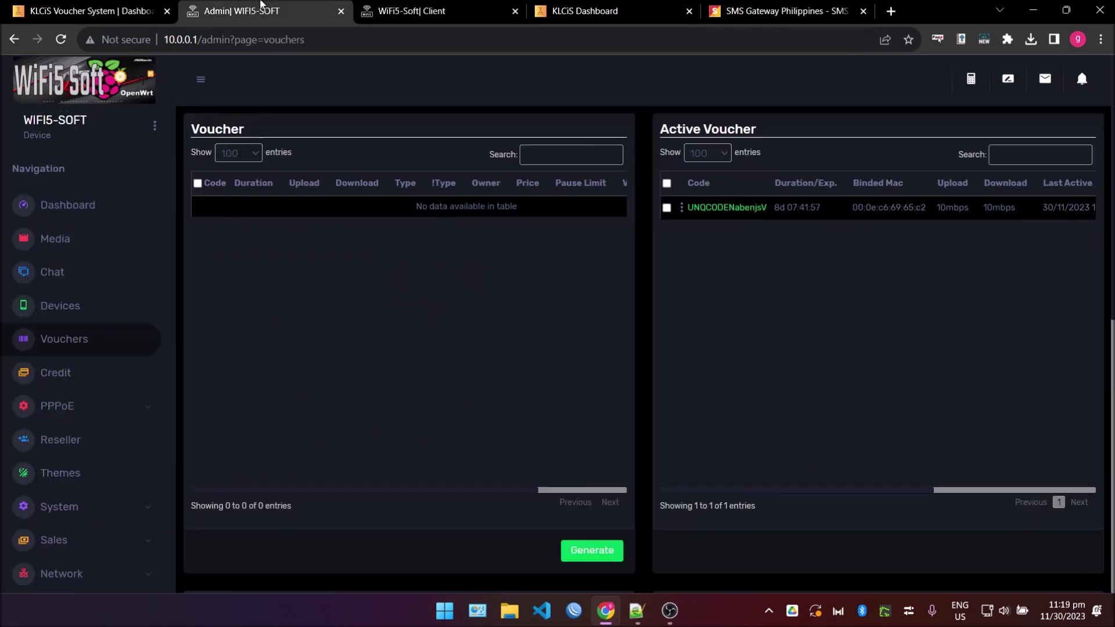
{"action": "left_click", "coordinate": [88, 10]}
{"action": "left_click_drag", "start_coordinate": [604, 515], "coordinate": [581, 514]}
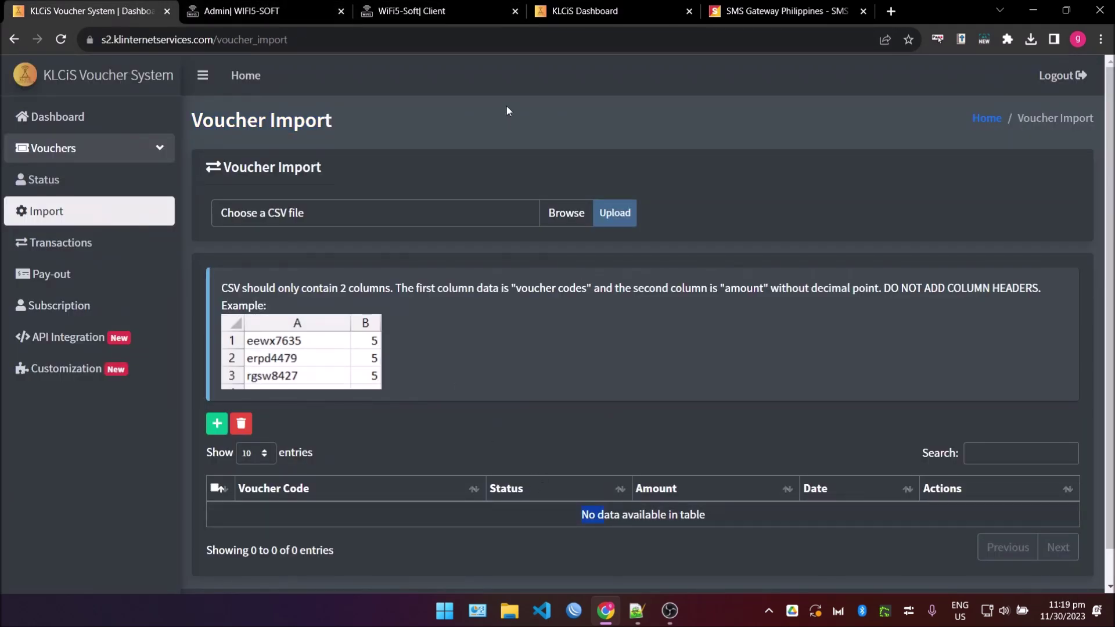
{"action": "left_click", "coordinate": [437, 8]}
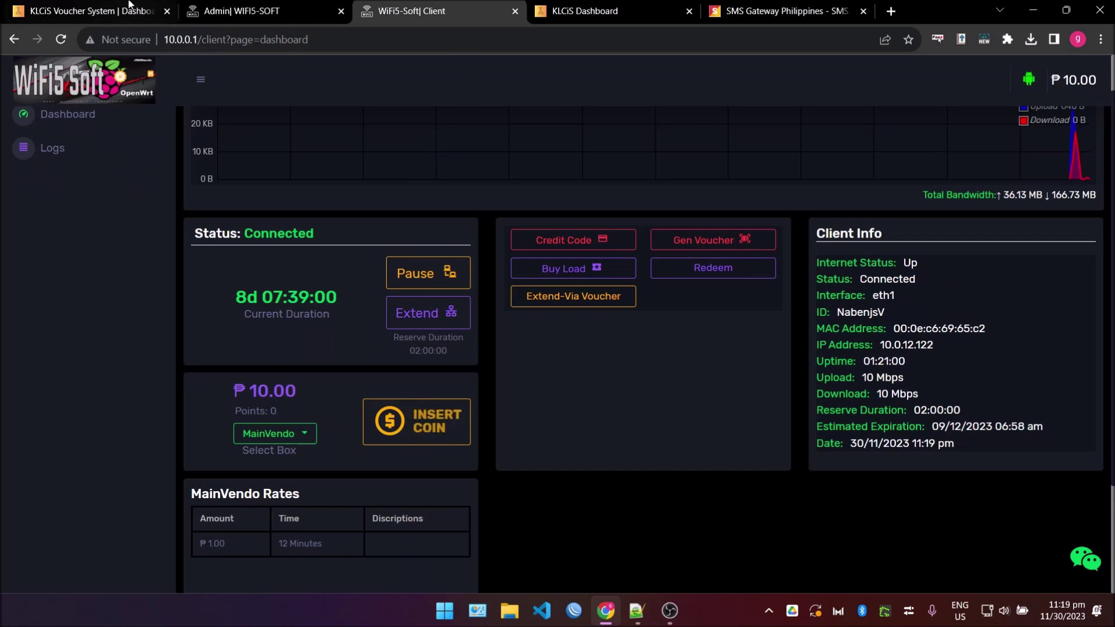
{"action": "left_click", "coordinate": [128, 7]}
{"action": "left_click", "coordinate": [439, 7]}
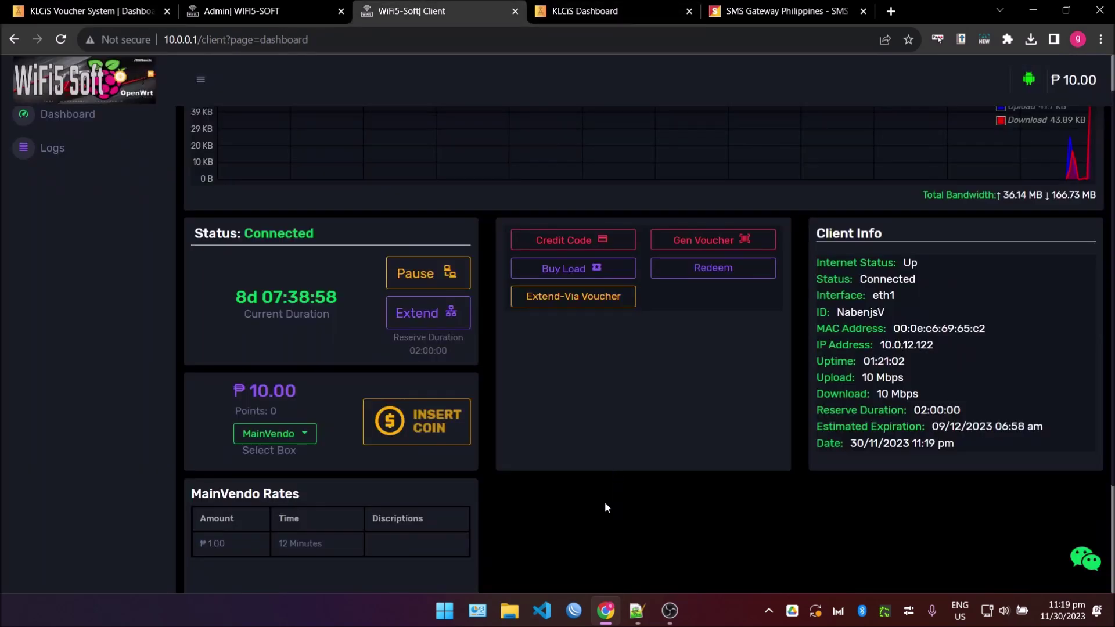
- Select all of the KLCiS integration code in Notepad++ with Ctrl+A
{"action": "left_click", "coordinate": [637, 610]}
{"action": "left_click", "coordinate": [315, 278]}
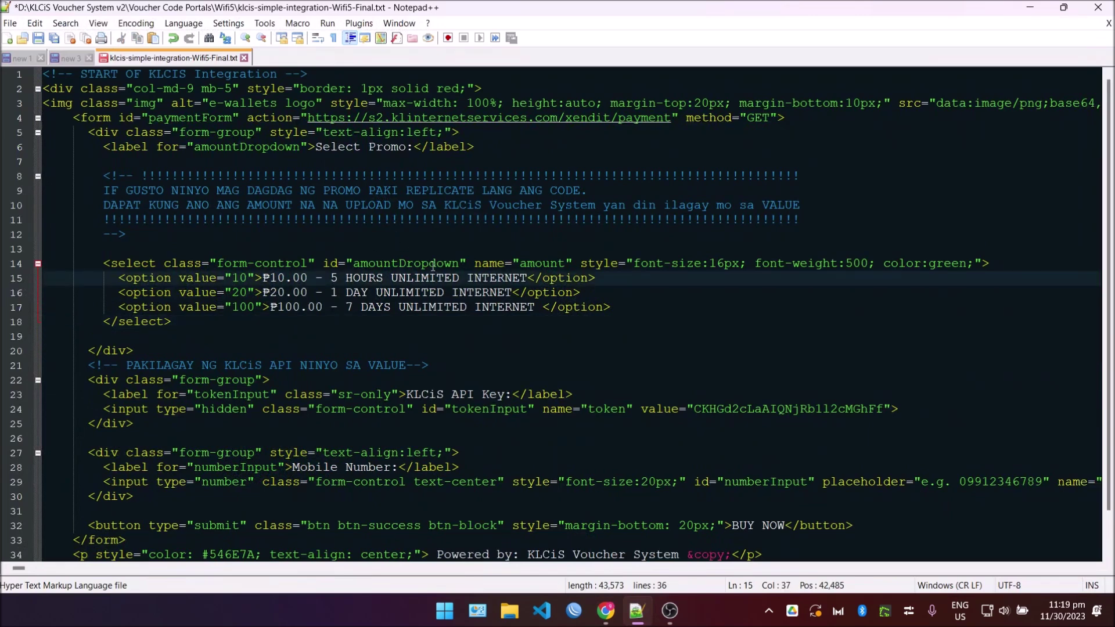
{"action": "key", "text": "ctrl+a"}
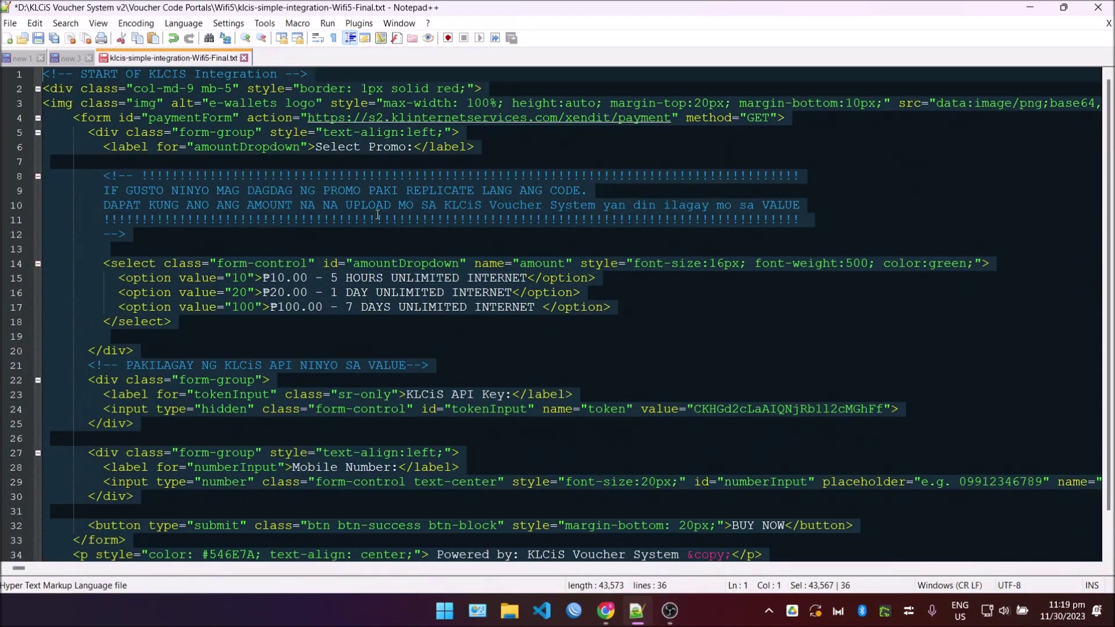
{"action": "scroll", "coordinate": [89, 130], "scroll_direction": "down", "scroll_amount": 1}
{"action": "scroll", "coordinate": [71, 88], "scroll_direction": "up", "scroll_amount": 1}
{"action": "scroll", "coordinate": [116, 545], "scroll_direction": "down", "scroll_amount": 1}
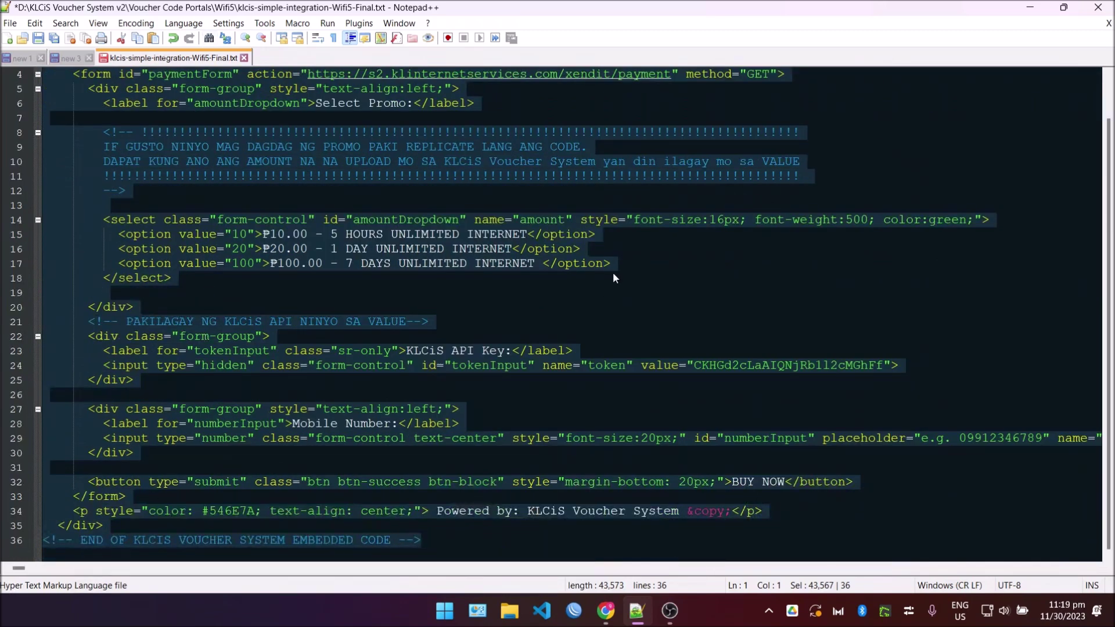
{"action": "left_click", "coordinate": [606, 611]}
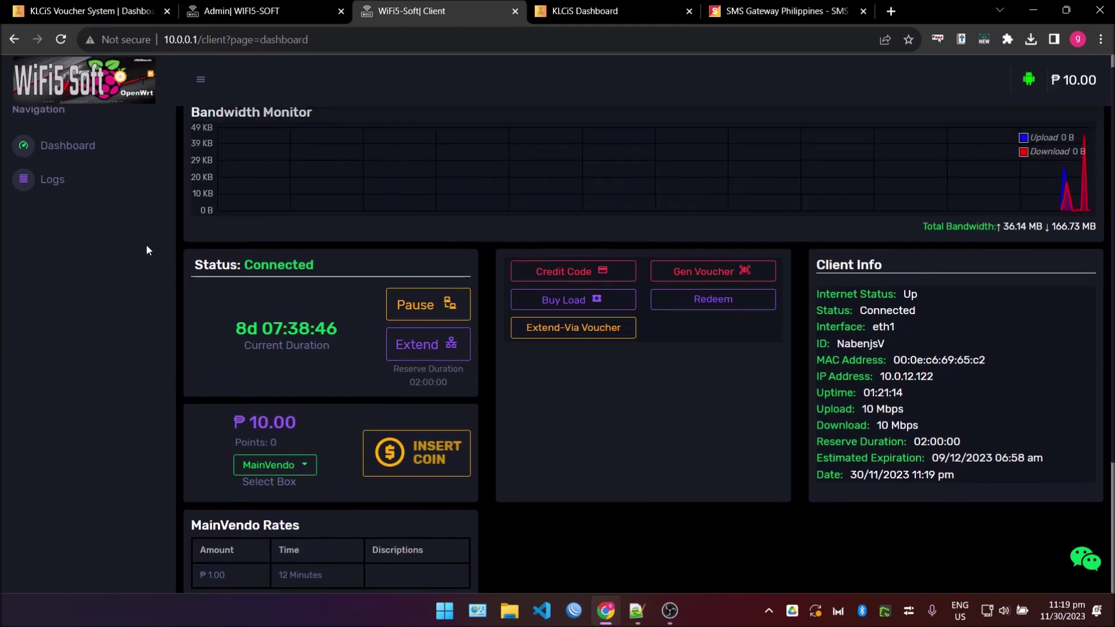
- Go to WiFi5-Soft admin System Settings and locate the Client HTML Footer section
{"action": "left_click", "coordinate": [285, 11]}
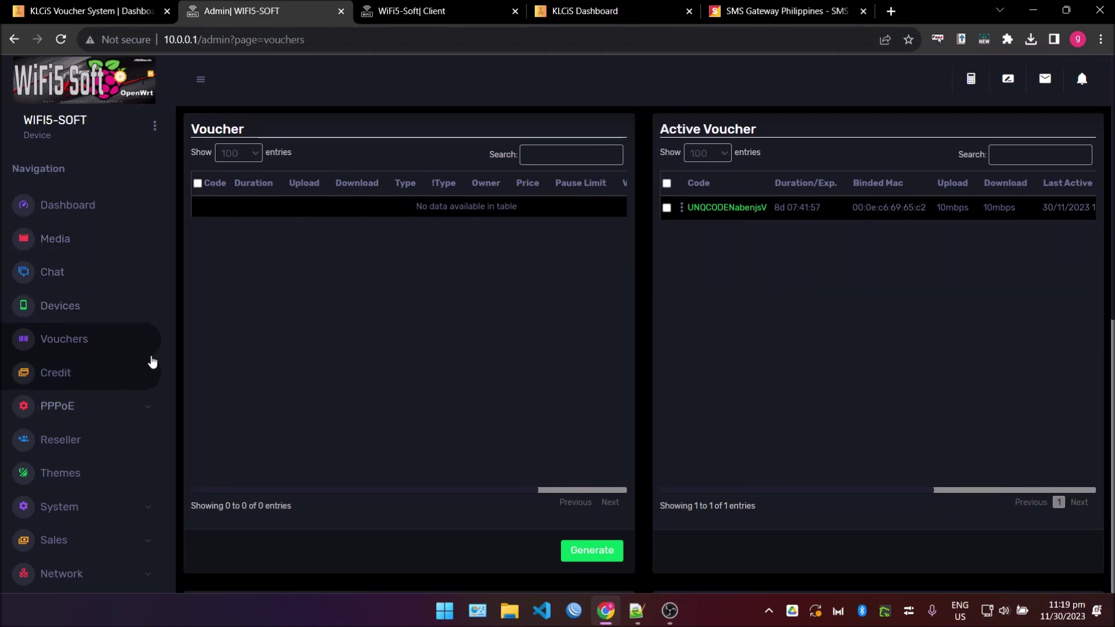
{"action": "scroll", "coordinate": [110, 457], "scroll_direction": "down", "scroll_amount": 1}
{"action": "left_click", "coordinate": [87, 434]}
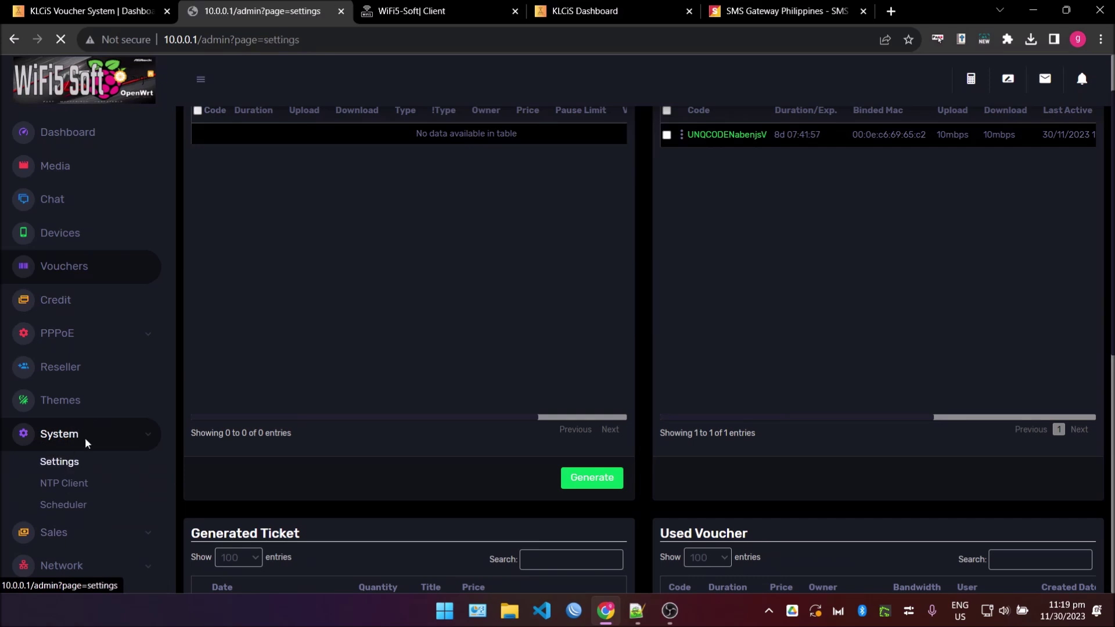
{"action": "left_click", "coordinate": [55, 464]}
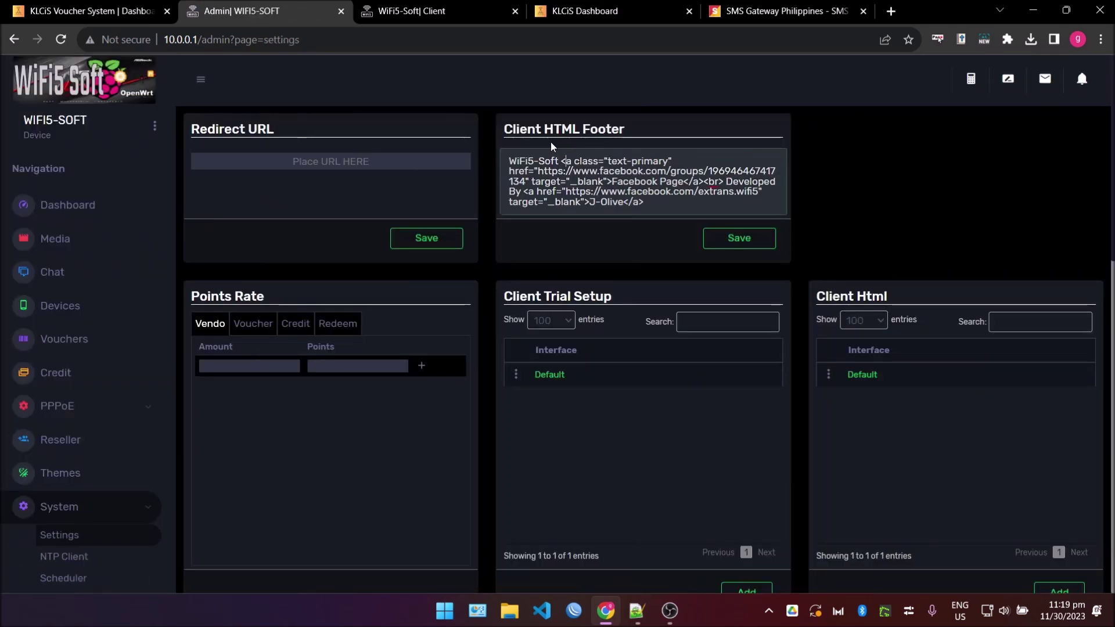
{"action": "left_click_drag", "start_coordinate": [650, 129], "coordinate": [501, 129]}
{"action": "scroll", "coordinate": [381, 465], "scroll_direction": "down", "scroll_amount": 15}
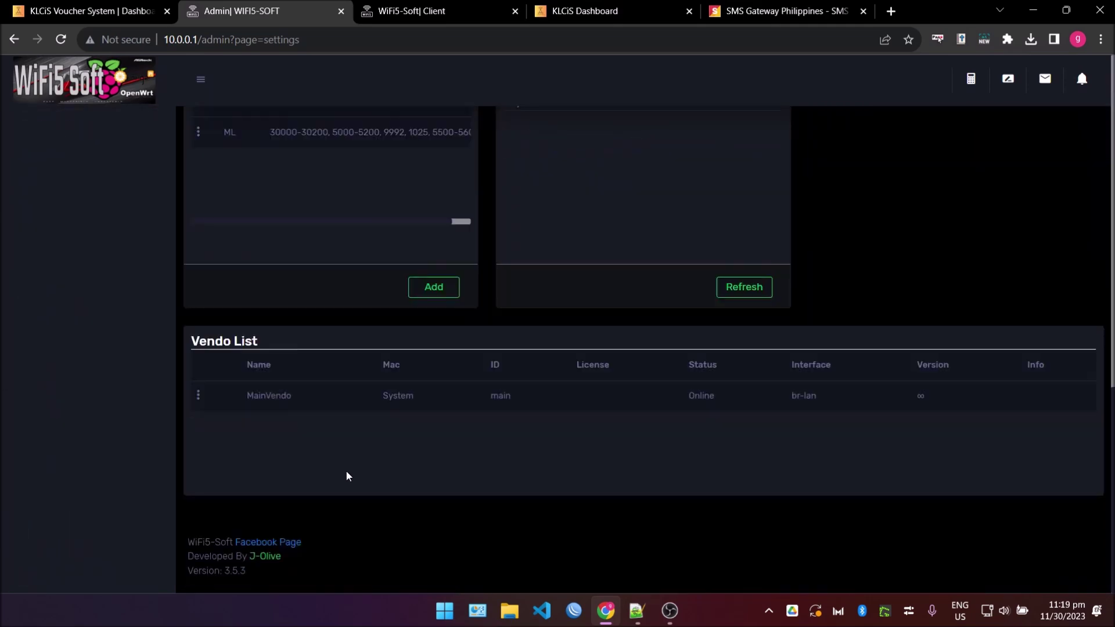
{"action": "left_click_drag", "start_coordinate": [225, 574], "coordinate": [249, 577]}
{"action": "scroll", "coordinate": [557, 413], "scroll_direction": "up", "scroll_amount": 7}
{"action": "scroll", "coordinate": [557, 412], "scroll_direction": "up", "scroll_amount": 8}
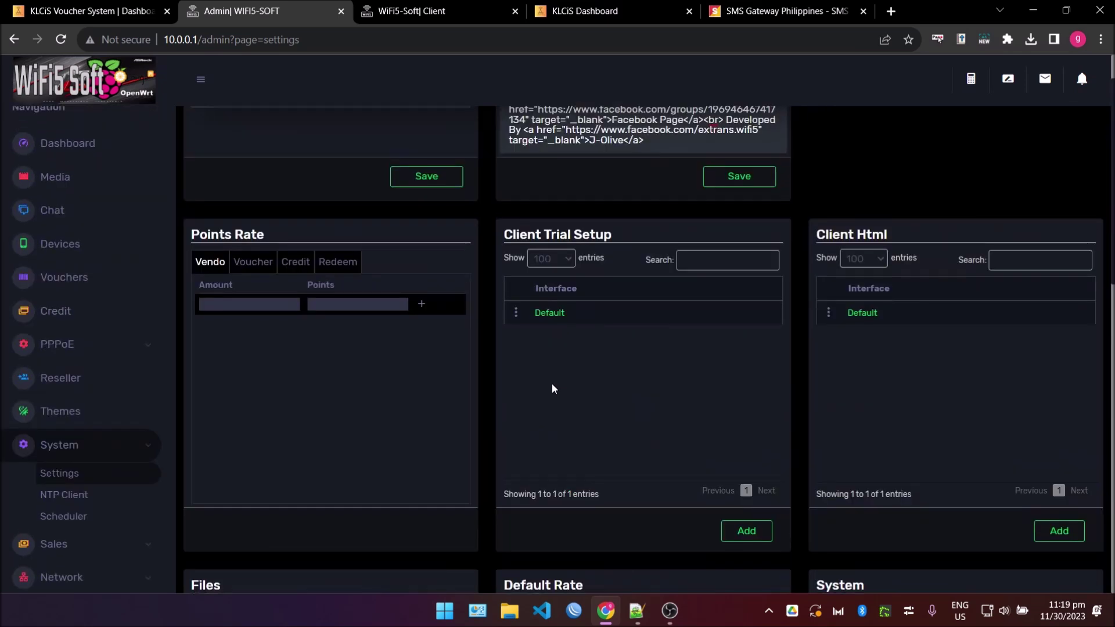
- Paste the KLCiS voucher embed code at the top of the Client HTML Footer and save
{"action": "left_click", "coordinate": [520, 169]}
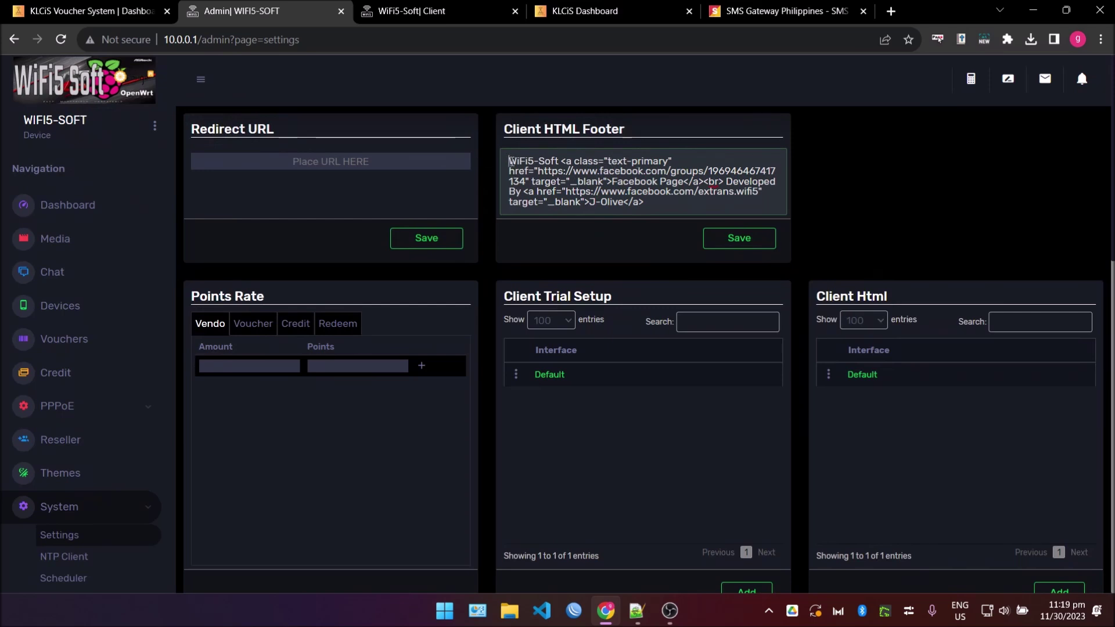
{"action": "key", "text": "Return"}
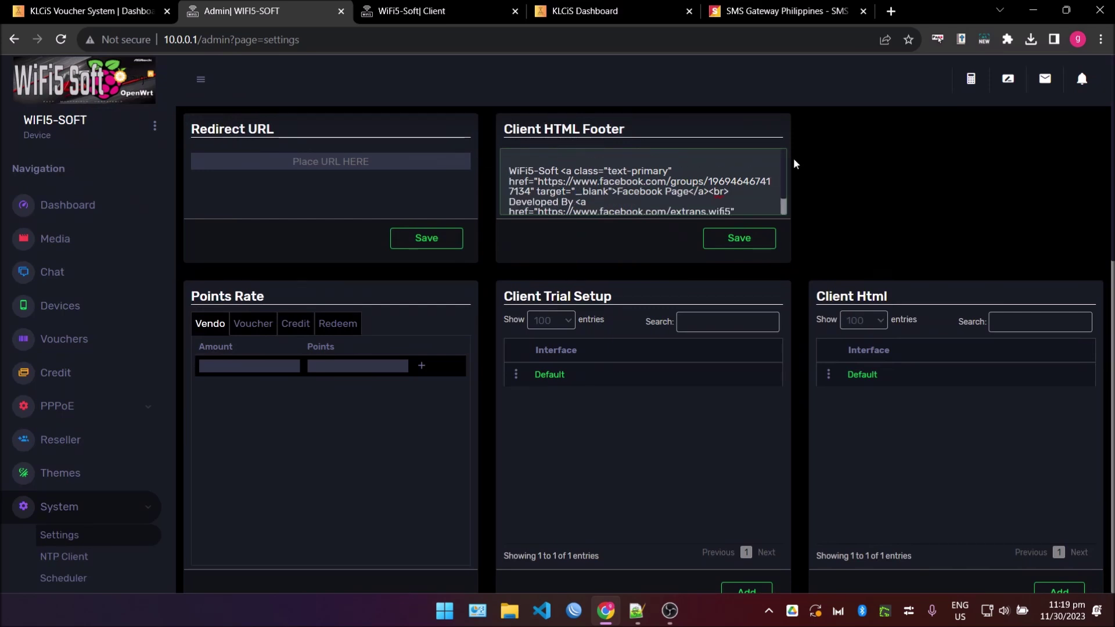
{"action": "key", "text": "Return"}
{"action": "key", "text": "Up"}
{"action": "key", "text": "Up"}
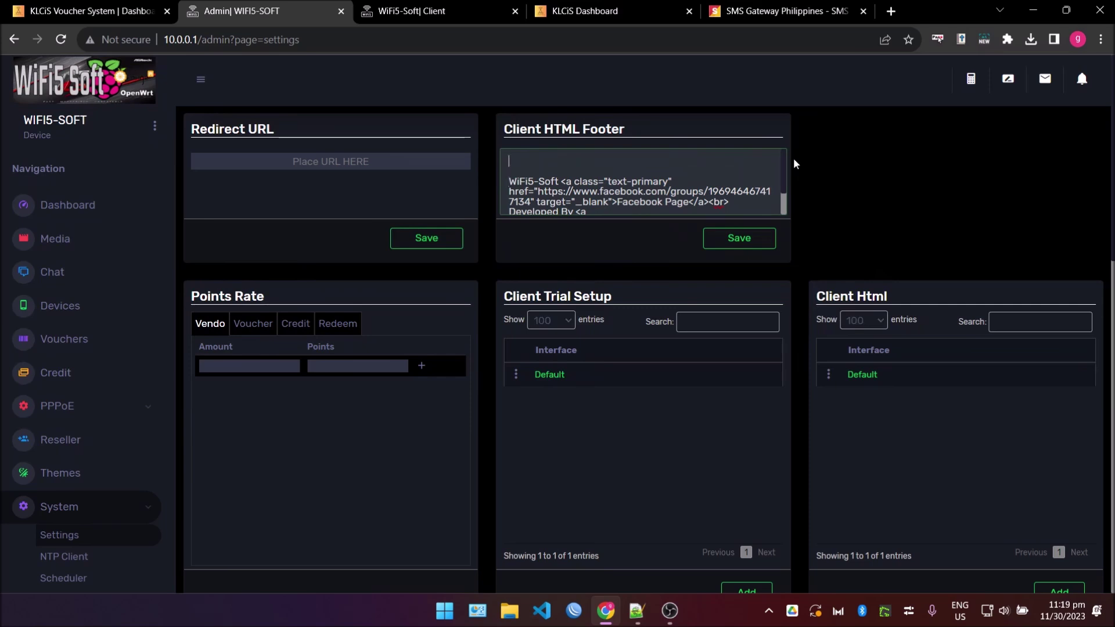
{"action": "key", "text": "ctrl+v"}
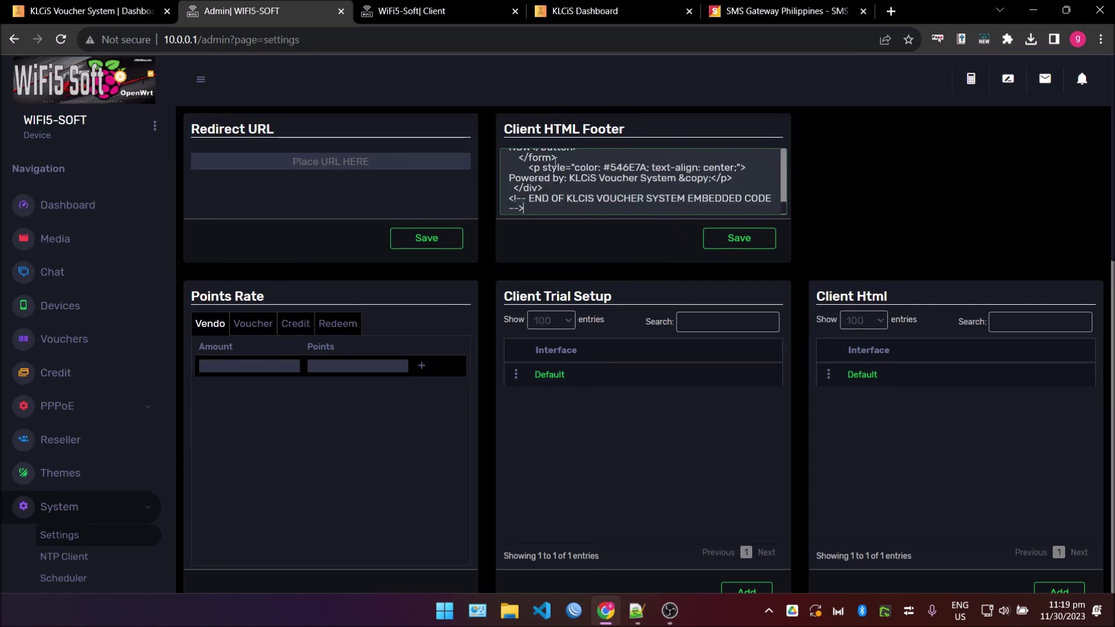
{"action": "scroll", "coordinate": [638, 180], "scroll_direction": "up", "scroll_amount": 10}
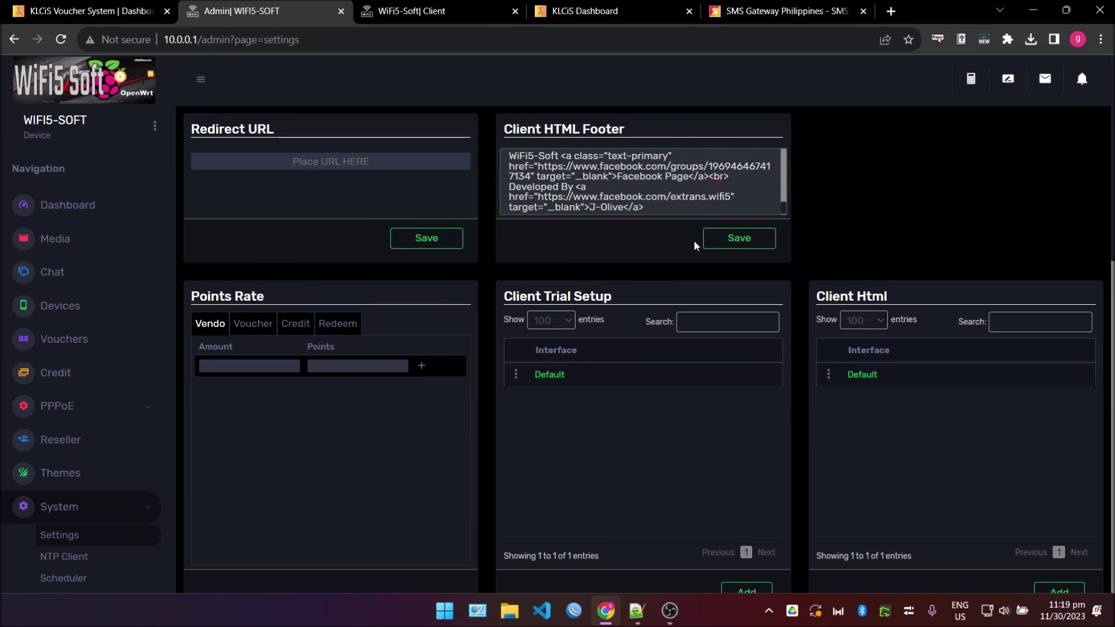
{"action": "left_click", "coordinate": [735, 247]}
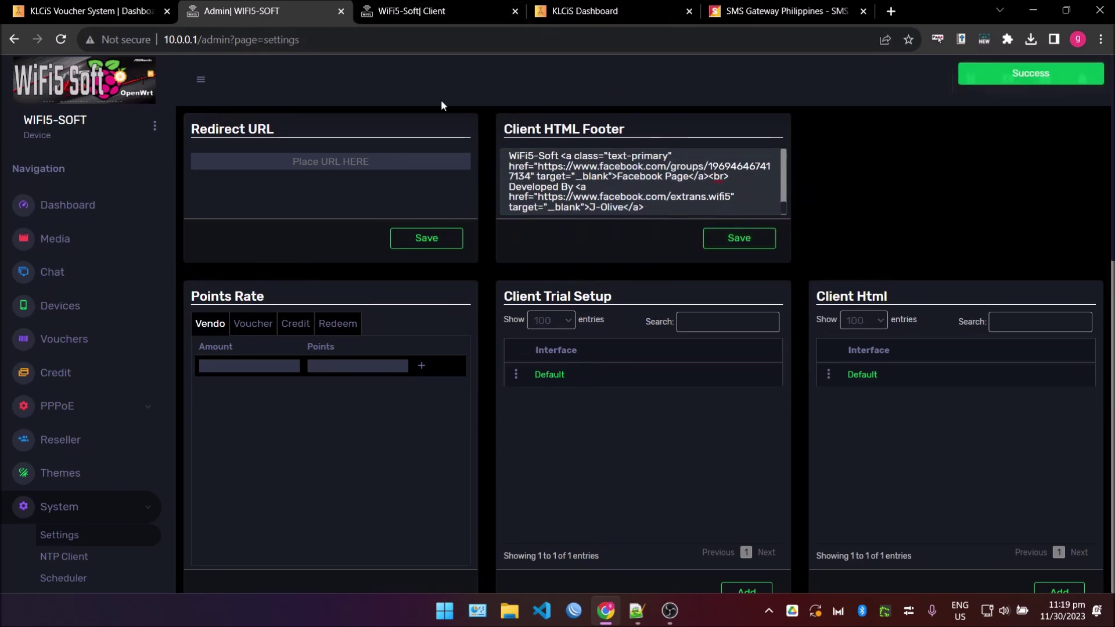
{"action": "left_click", "coordinate": [419, 7]}
{"action": "scroll", "coordinate": [515, 252], "scroll_direction": "down", "scroll_amount": 3}
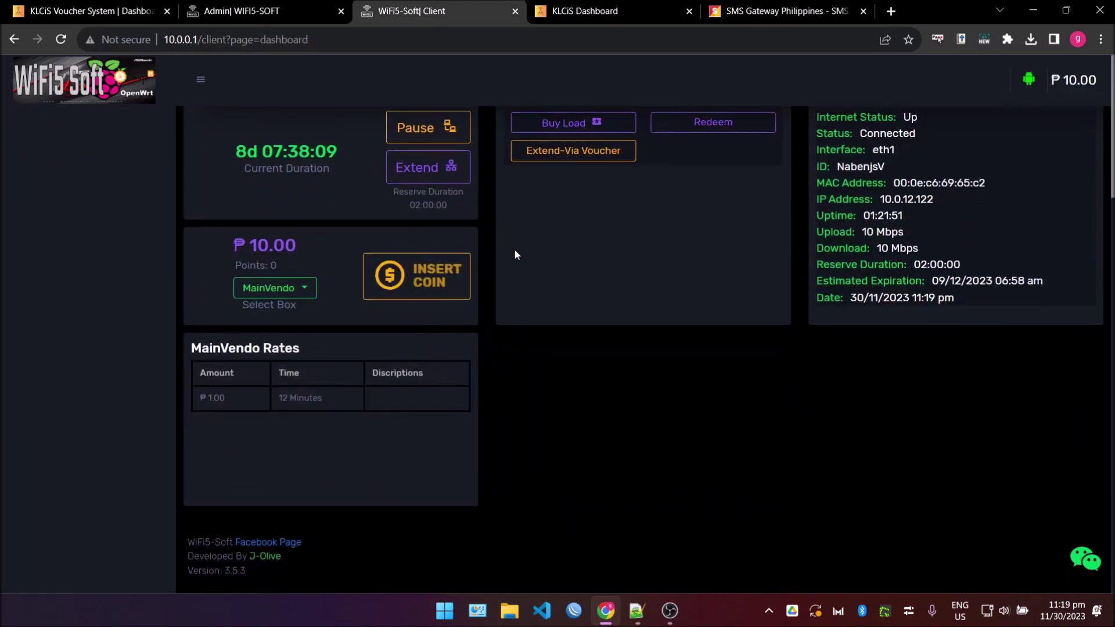
- Reload the client portal and scroll to the e-wallet voucher panel
{"action": "left_click", "coordinate": [62, 39]}
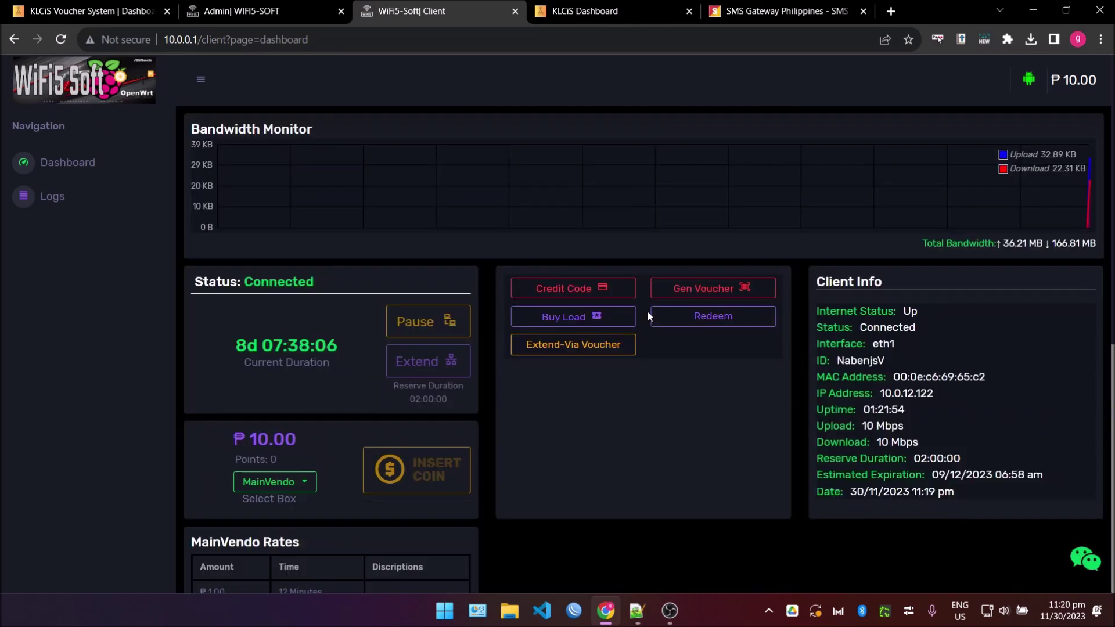
{"action": "scroll", "coordinate": [646, 313], "scroll_direction": "down", "scroll_amount": 7}
{"action": "scroll", "coordinate": [407, 355], "scroll_direction": "up", "scroll_amount": 5}
{"action": "scroll", "coordinate": [413, 357], "scroll_direction": "down", "scroll_amount": 5}
- Try the ₱20.00 1 DAY, ₱100.00 7 DAYS and ₱10.00 5 HOURS promos, ending on ₱10.00
{"action": "left_click", "coordinate": [409, 357]}
{"action": "left_click", "coordinate": [409, 357]}
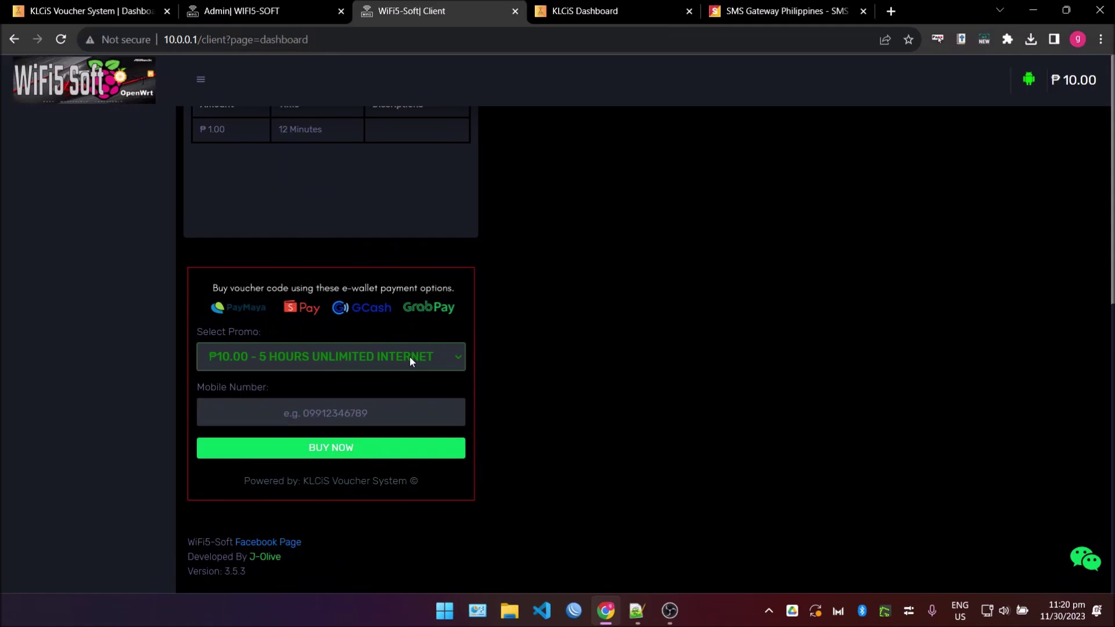
{"action": "left_click", "coordinate": [385, 356]}
{"action": "left_click", "coordinate": [358, 393]}
{"action": "left_click", "coordinate": [374, 358]}
{"action": "left_click", "coordinate": [346, 406]}
{"action": "left_click", "coordinate": [357, 346]}
{"action": "left_click", "coordinate": [326, 377]}
{"action": "left_click", "coordinate": [334, 364]}
{"action": "left_click", "coordinate": [330, 391]}
{"action": "left_click", "coordinate": [341, 347]}
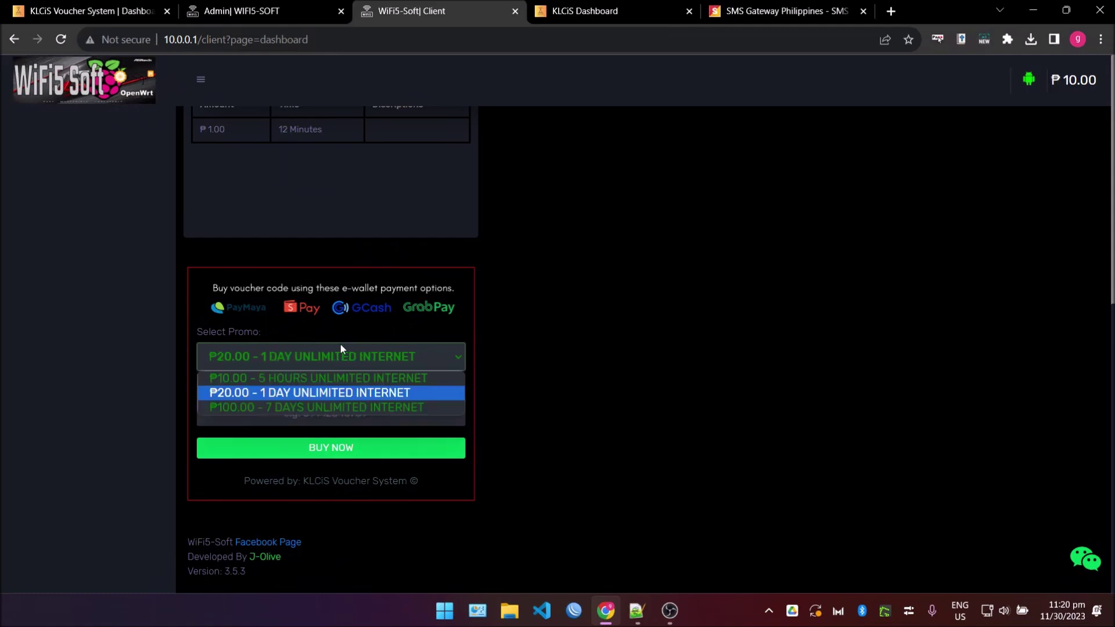
{"action": "left_click", "coordinate": [321, 398]}
{"action": "left_click", "coordinate": [335, 359]}
{"action": "left_click", "coordinate": [381, 377]}
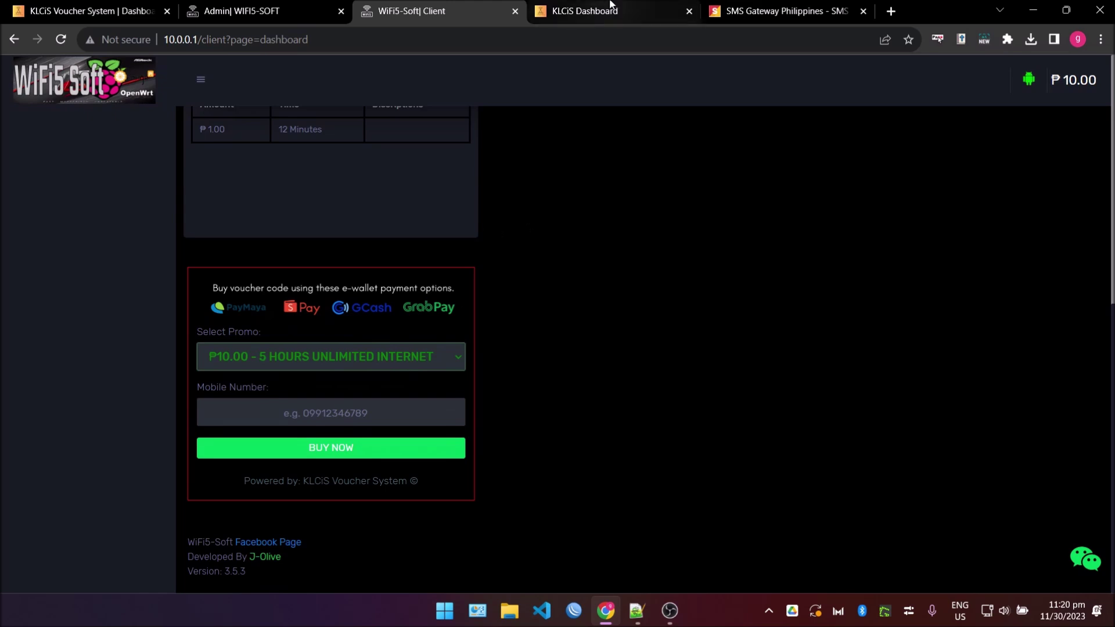
- Switch to the KLCiS dashboard and its Voucher Import page
{"action": "left_click", "coordinate": [586, 8]}
{"action": "left_click", "coordinate": [87, 10]}
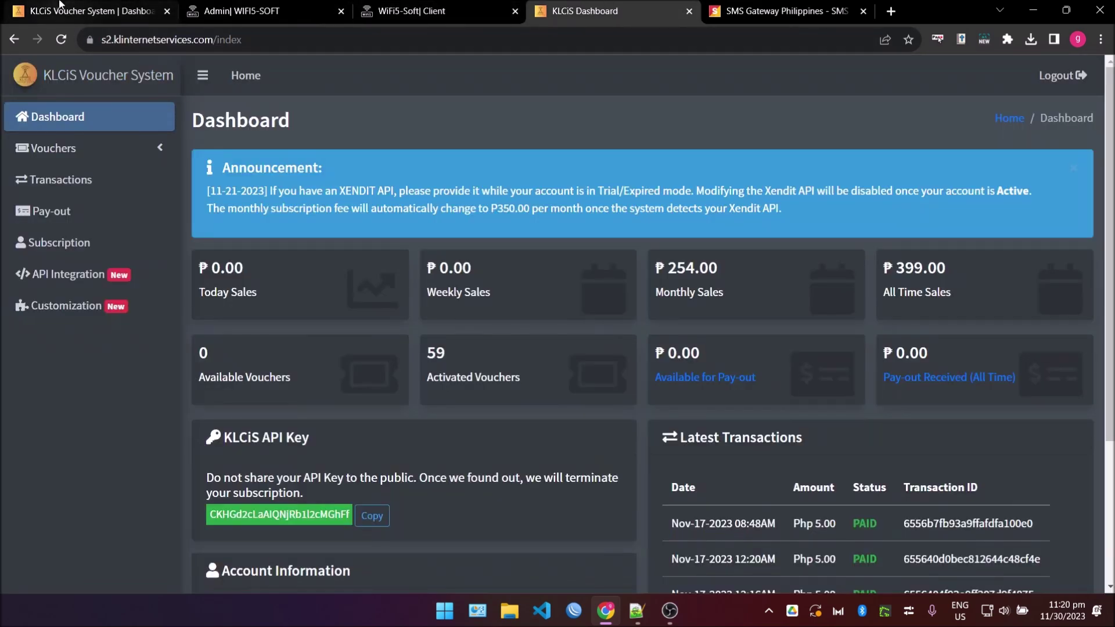
{"action": "scroll", "coordinate": [540, 513], "scroll_direction": "down", "scroll_amount": 1}
- Revisit the Voucher Import tab, close the KLCiS Dashboard and SMS Gateway tabs, and return to the Client tab
{"action": "left_click", "coordinate": [583, 11]}
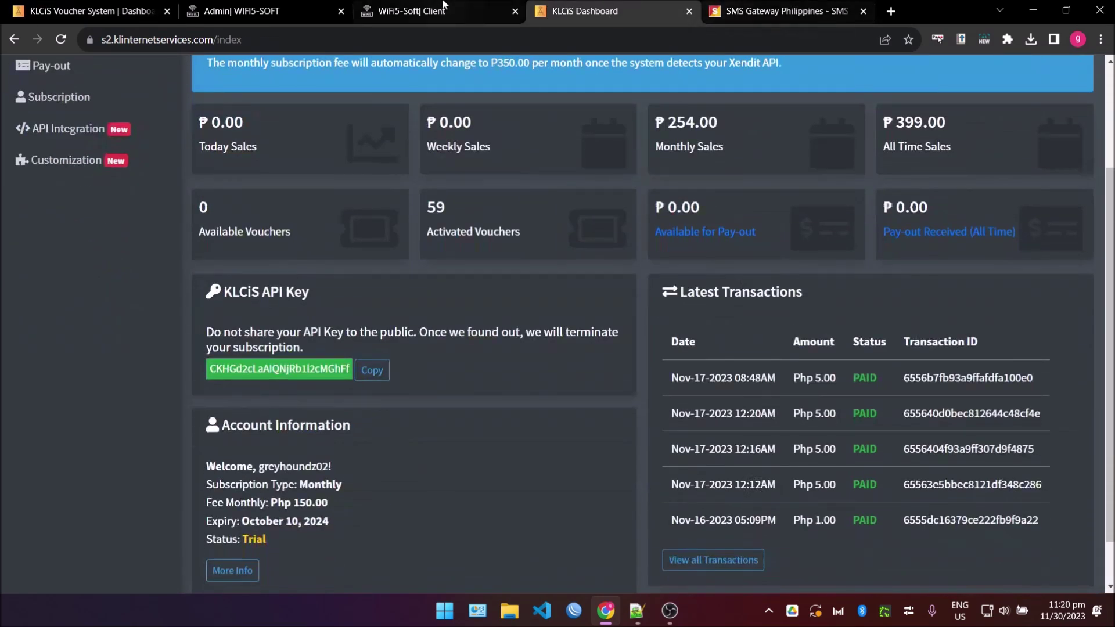
{"action": "left_click", "coordinate": [401, 11]}
{"action": "left_click", "coordinate": [261, 11]}
{"action": "left_click", "coordinate": [111, 11]}
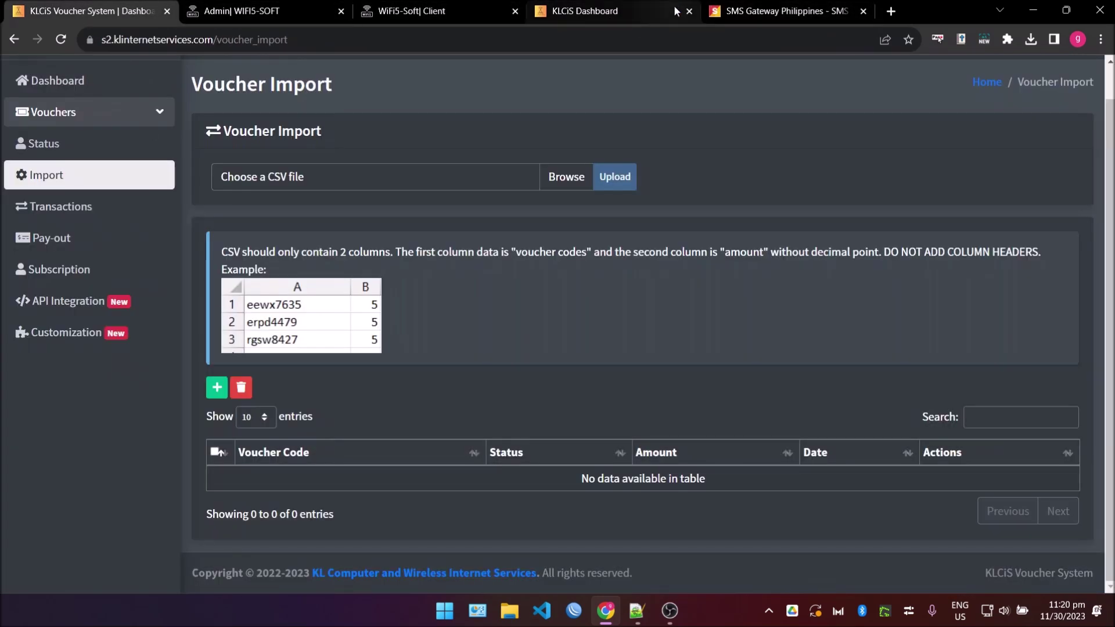
{"action": "left_click", "coordinate": [689, 11]}
{"action": "left_click", "coordinate": [689, 11]}
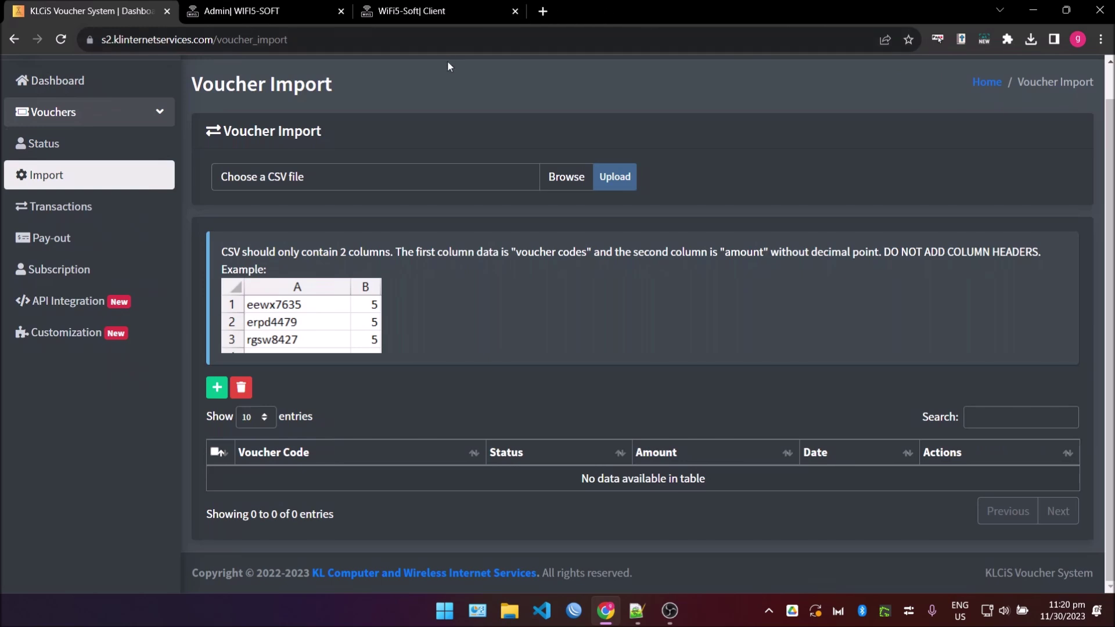
{"action": "left_click", "coordinate": [406, 11]}
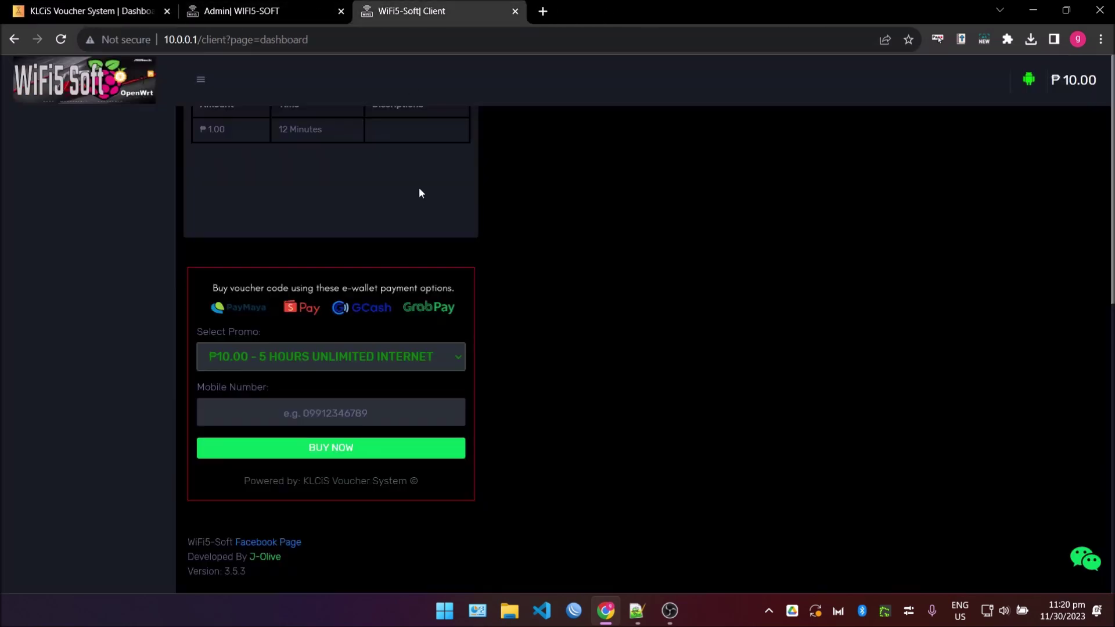
- Keep the ₱10.00 - 5 HOURS promo, enter a mobile number and click BUY NOW
{"action": "scroll", "coordinate": [543, 416], "scroll_direction": "down", "scroll_amount": 3}
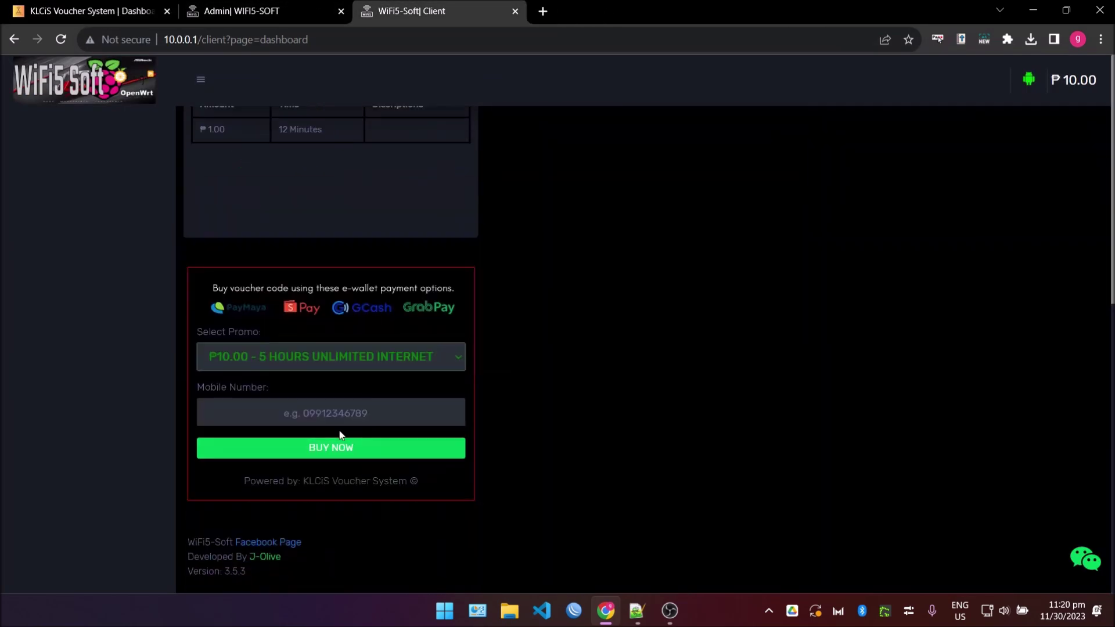
{"action": "left_click", "coordinate": [307, 359]}
{"action": "left_click", "coordinate": [305, 363]}
{"action": "left_click", "coordinate": [309, 413]}
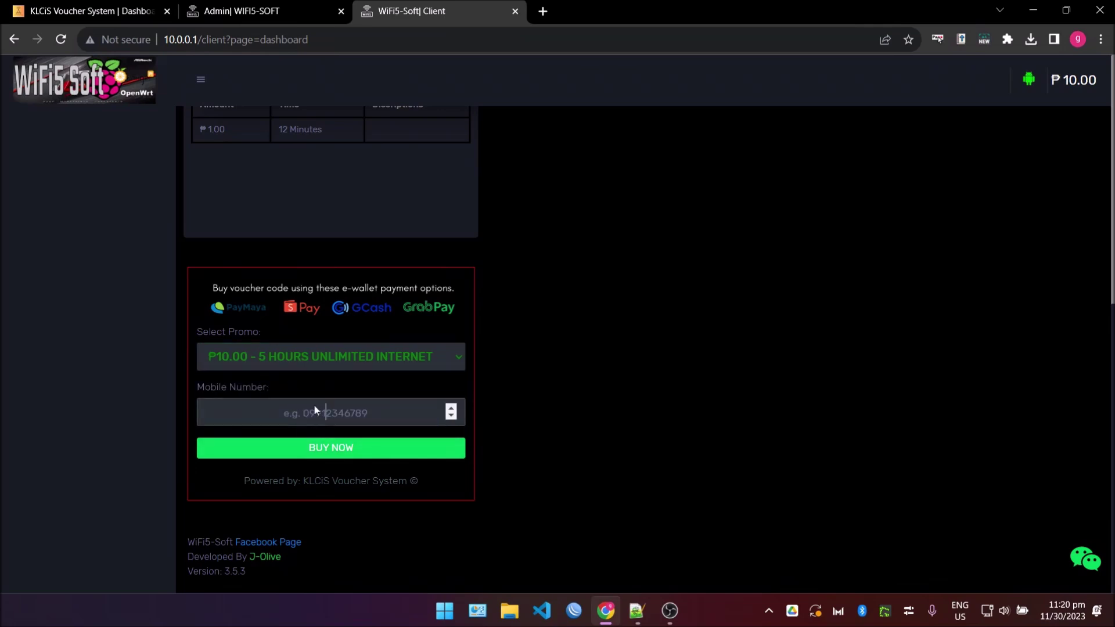
{"action": "left_click", "coordinate": [333, 446]}
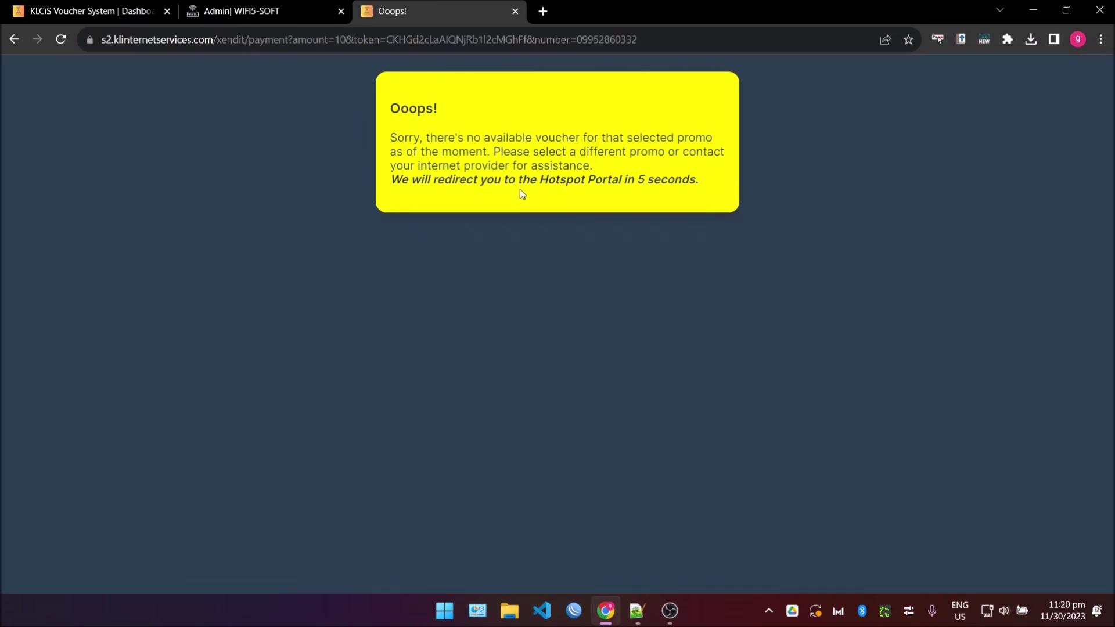
- Highlight the Ooops! no-voucher message, then go back to the client portal
{"action": "left_click_drag", "start_coordinate": [388, 107], "coordinate": [735, 181]}
{"action": "left_click", "coordinate": [735, 181]}
{"action": "left_click_drag", "start_coordinate": [447, 137], "coordinate": [692, 140]}
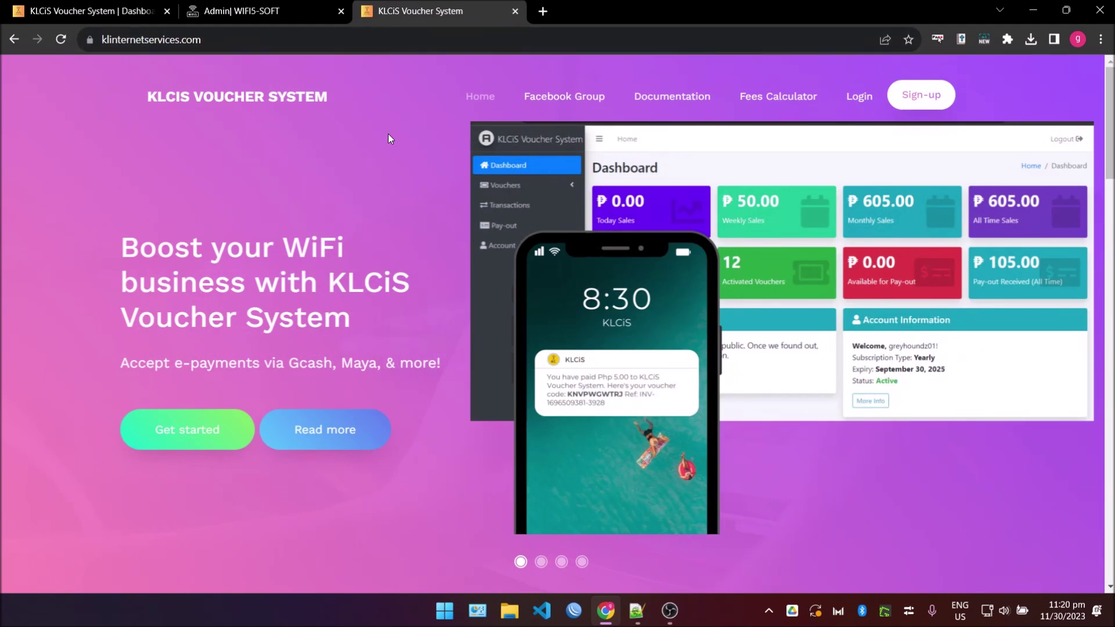
{"action": "key", "text": "alt+Left"}
{"action": "key", "text": "alt+Left"}
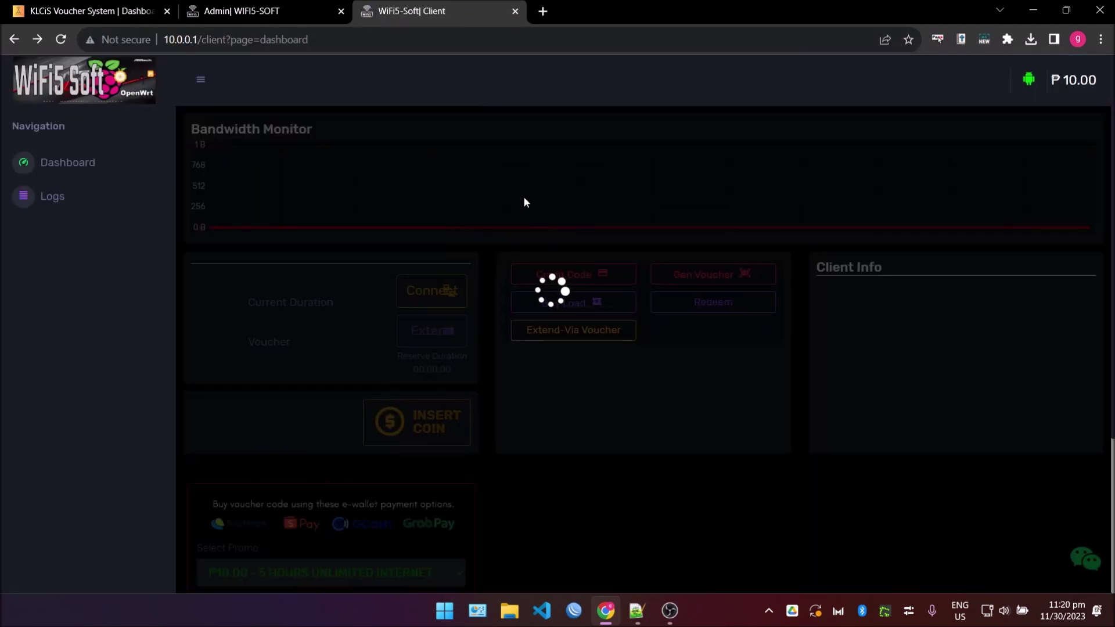
- Review the e-wallet promo list, keep ₱10.00 - 5 HOURS selected, and return to the admin tab
{"action": "scroll", "coordinate": [518, 413], "scroll_direction": "down", "scroll_amount": 8}
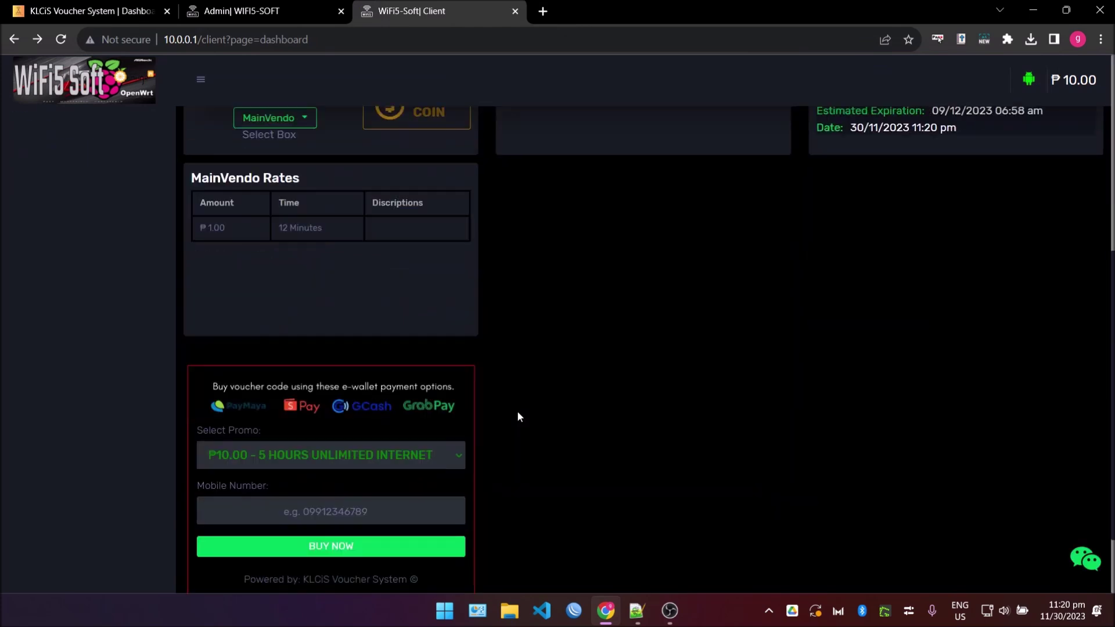
{"action": "left_click", "coordinate": [421, 356]}
{"action": "left_click", "coordinate": [421, 358]}
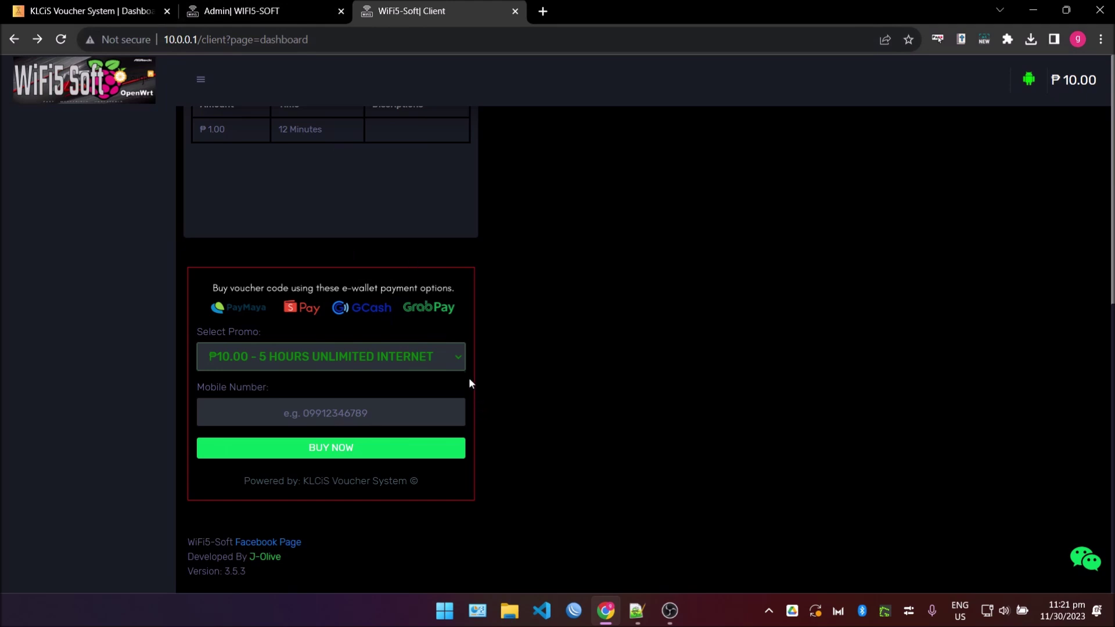
{"action": "left_click", "coordinate": [357, 357]}
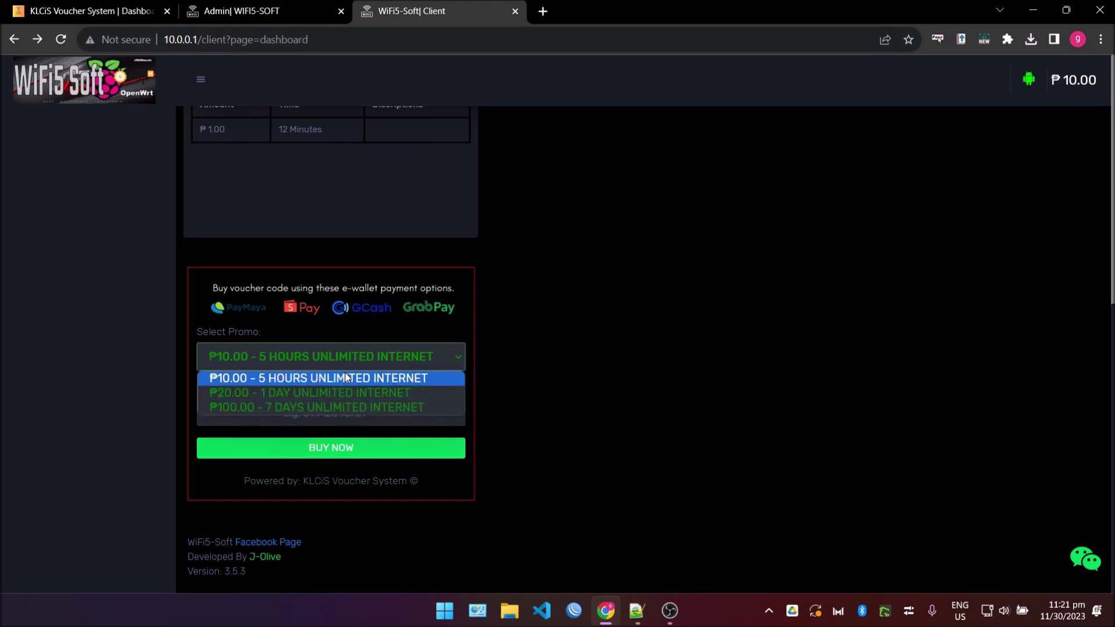
{"action": "left_click", "coordinate": [347, 377]}
{"action": "left_click", "coordinate": [356, 354]}
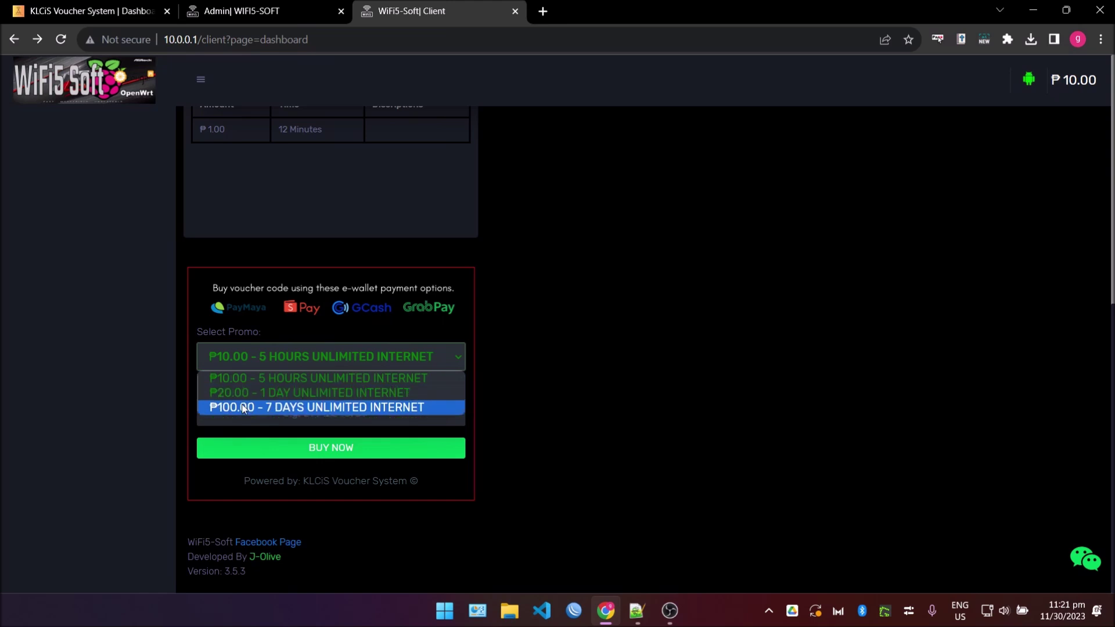
{"action": "left_click", "coordinate": [127, 368]}
{"action": "left_click", "coordinate": [219, 8]}
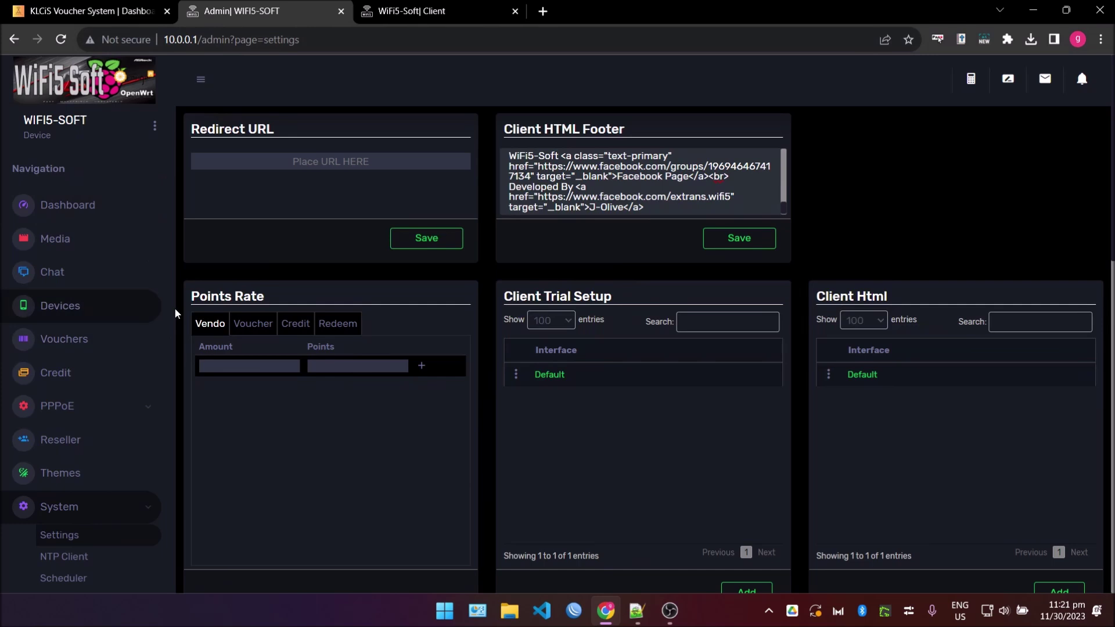
- Open the vouchers page and start a new voucher batch, keeping type Allowed
{"action": "left_click", "coordinate": [64, 340]}
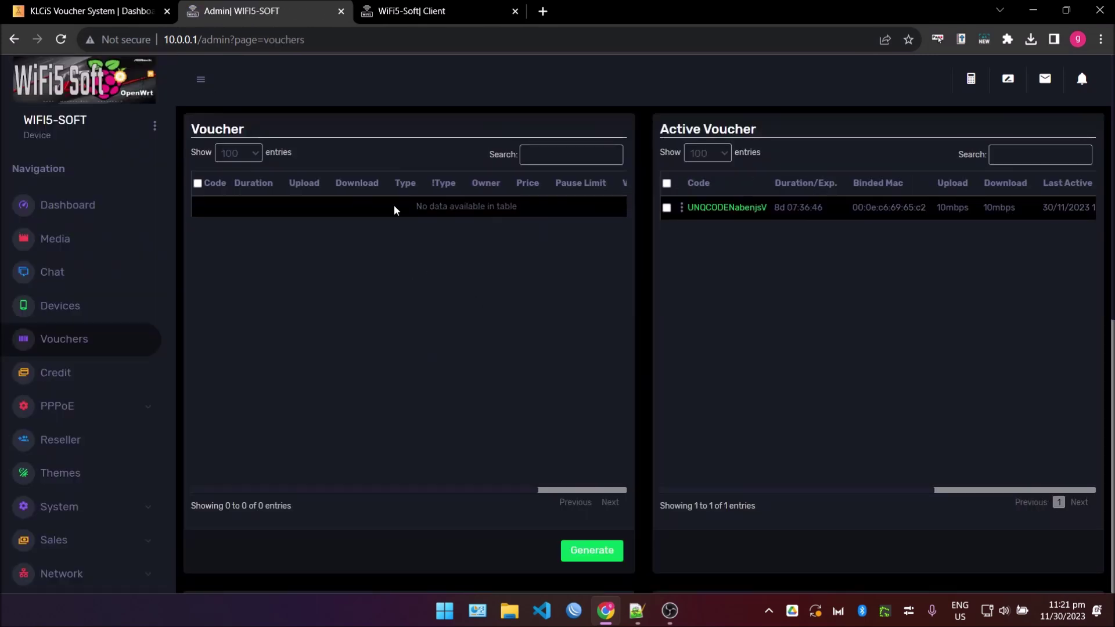
{"action": "left_click", "coordinate": [591, 550]}
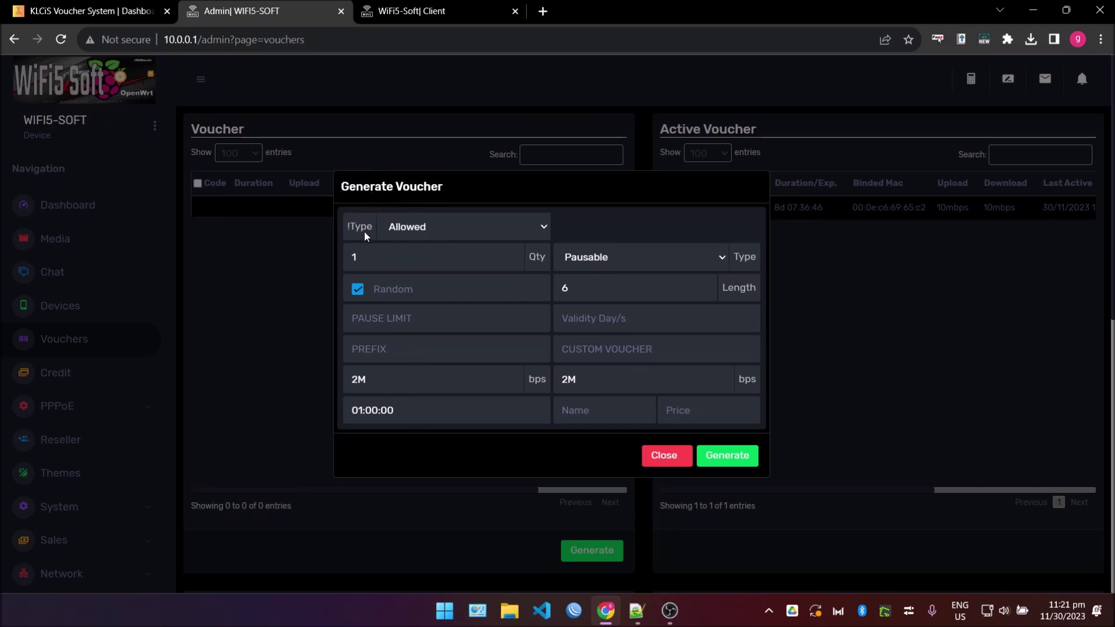
{"action": "double_click", "coordinate": [361, 231]}
{"action": "left_click", "coordinate": [444, 228]}
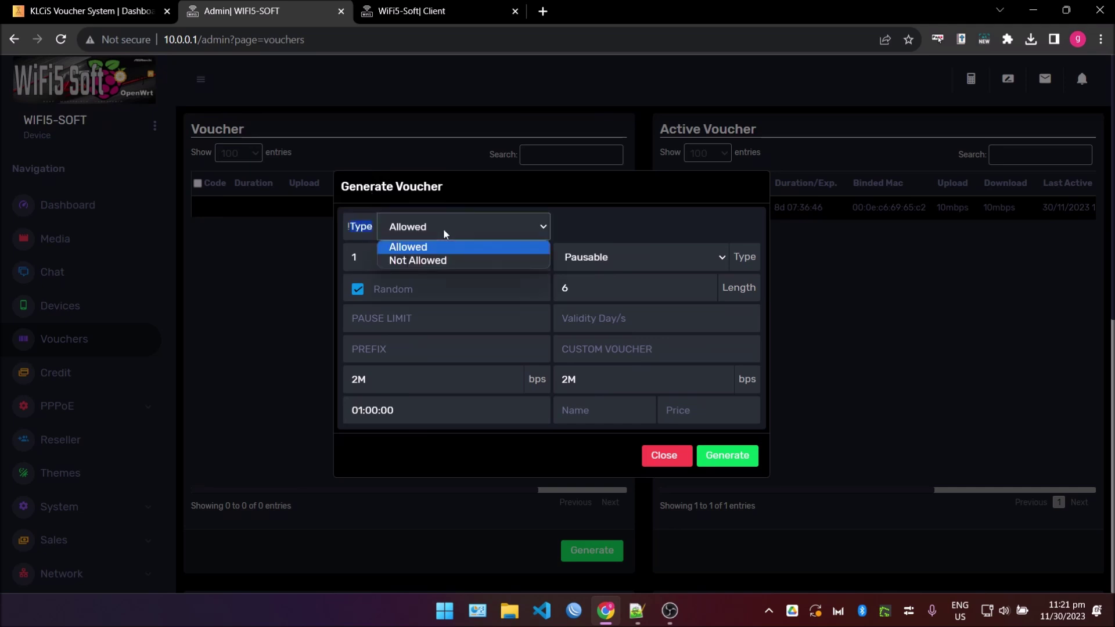
{"action": "left_click", "coordinate": [591, 224]}
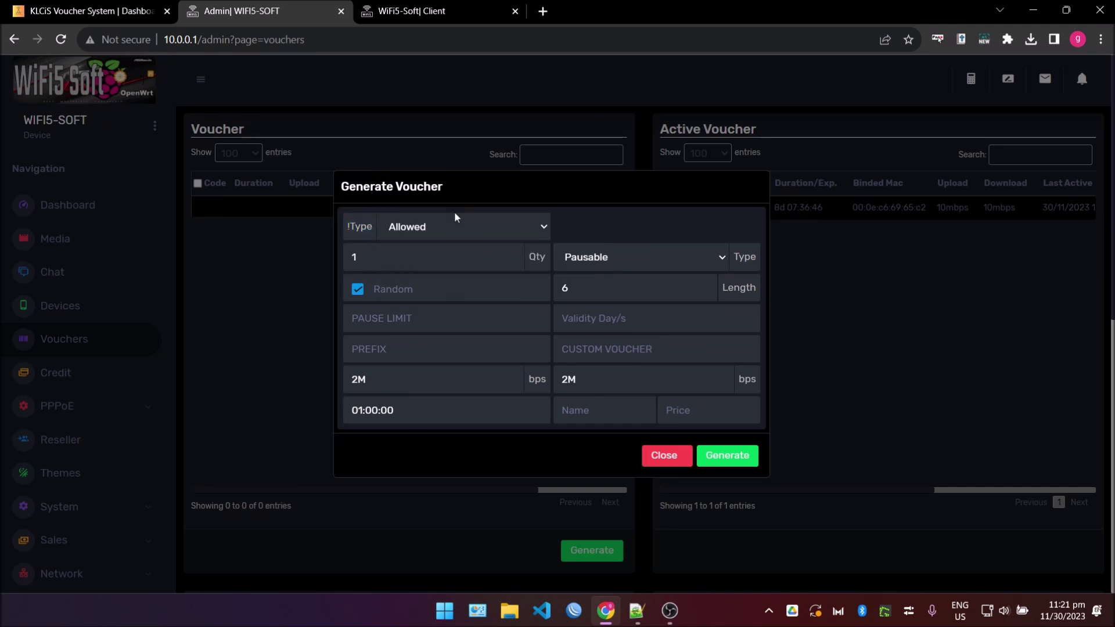
- Set the voucher quantity to 50, price to 10, and keep the Pausable type
{"action": "left_click", "coordinate": [412, 259]}
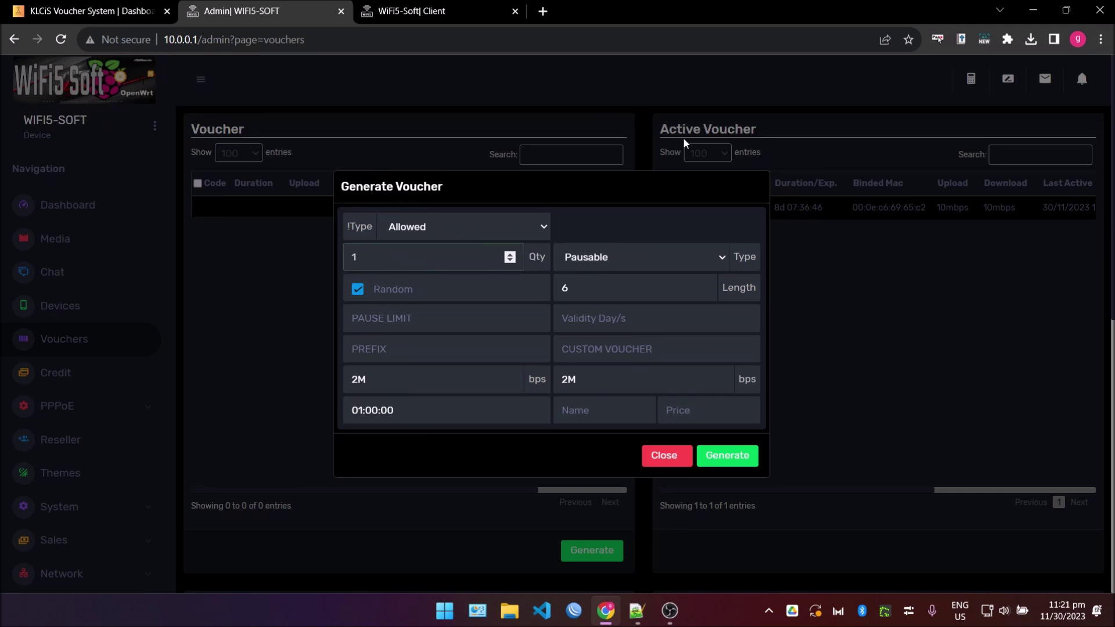
{"action": "key", "text": "BackSpace"}
{"action": "type", "text": "50"}
{"action": "left_click", "coordinate": [720, 415]}
{"action": "type", "text": "10"}
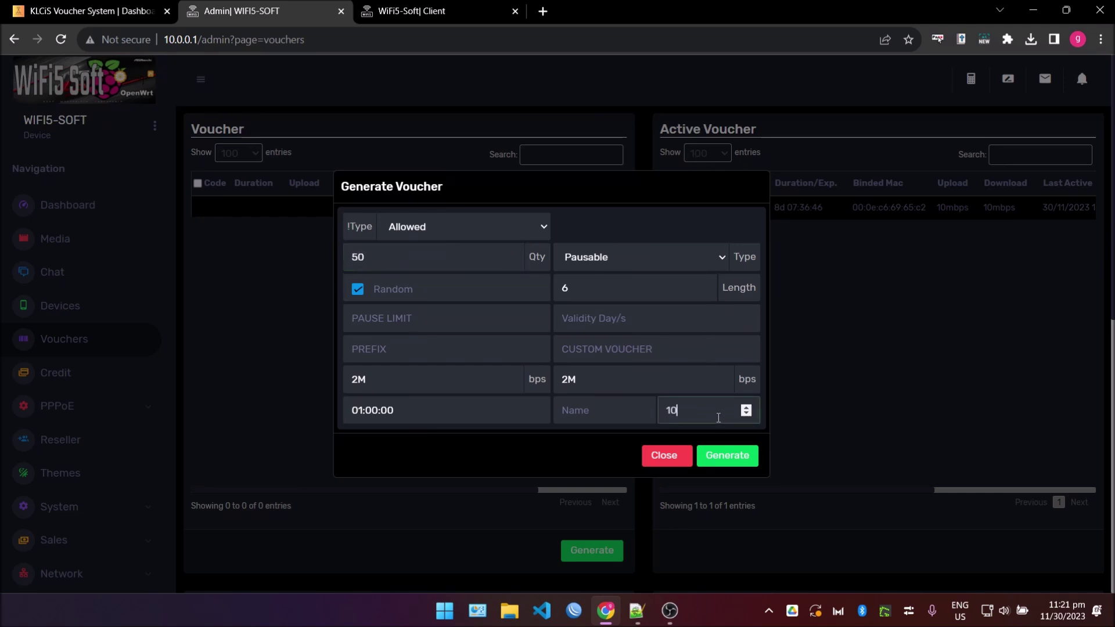
{"action": "left_click", "coordinate": [607, 413]}
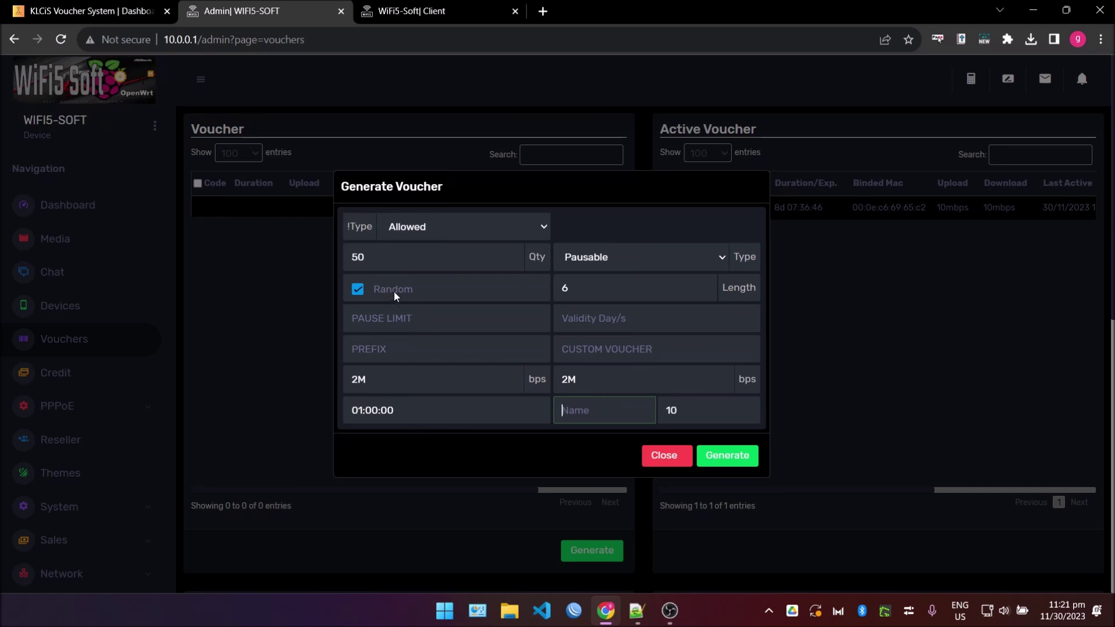
{"action": "left_click", "coordinate": [689, 255]}
{"action": "left_click", "coordinate": [688, 256]}
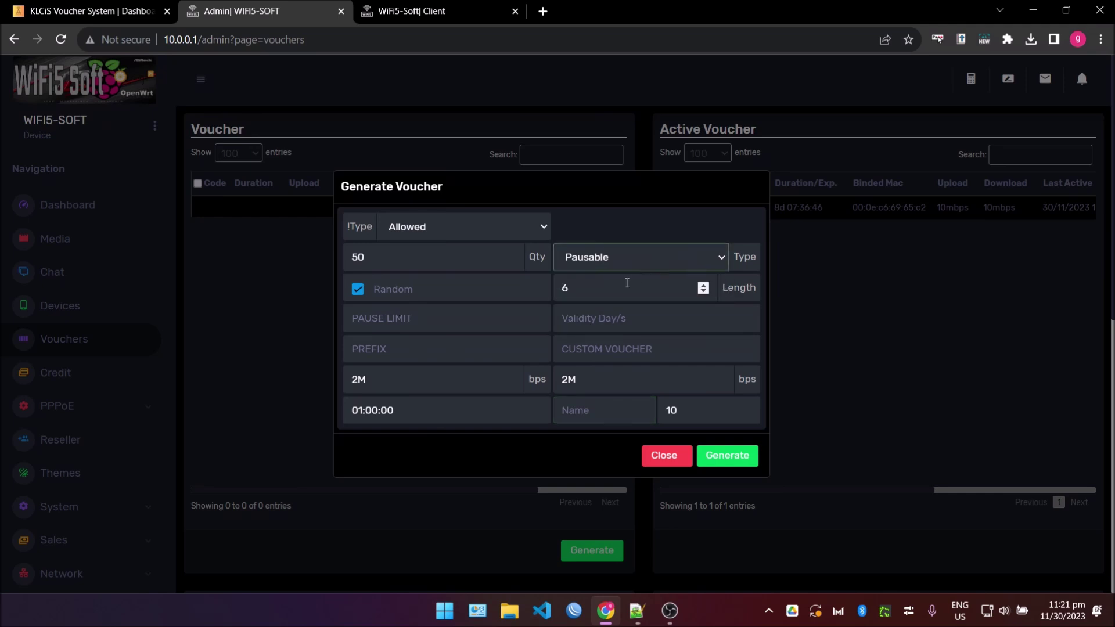
- Set validity to 1 day and code length to 8, selecting the 01:00:00 duration
{"action": "left_click", "coordinate": [604, 317]}
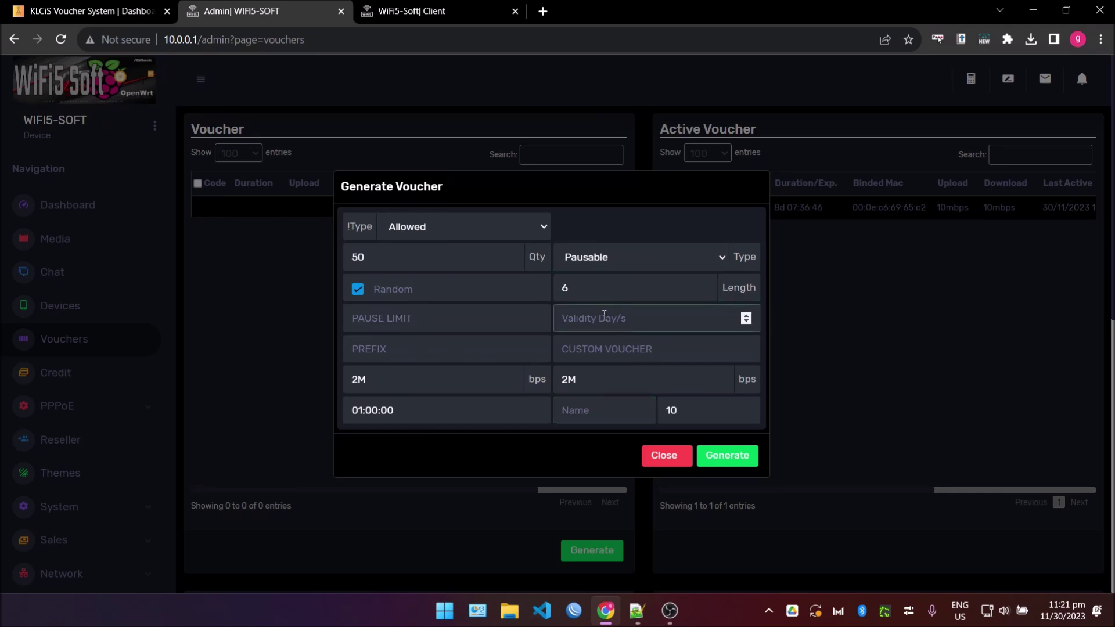
{"action": "type", "text": "1"}
{"action": "left_click", "coordinate": [417, 346]}
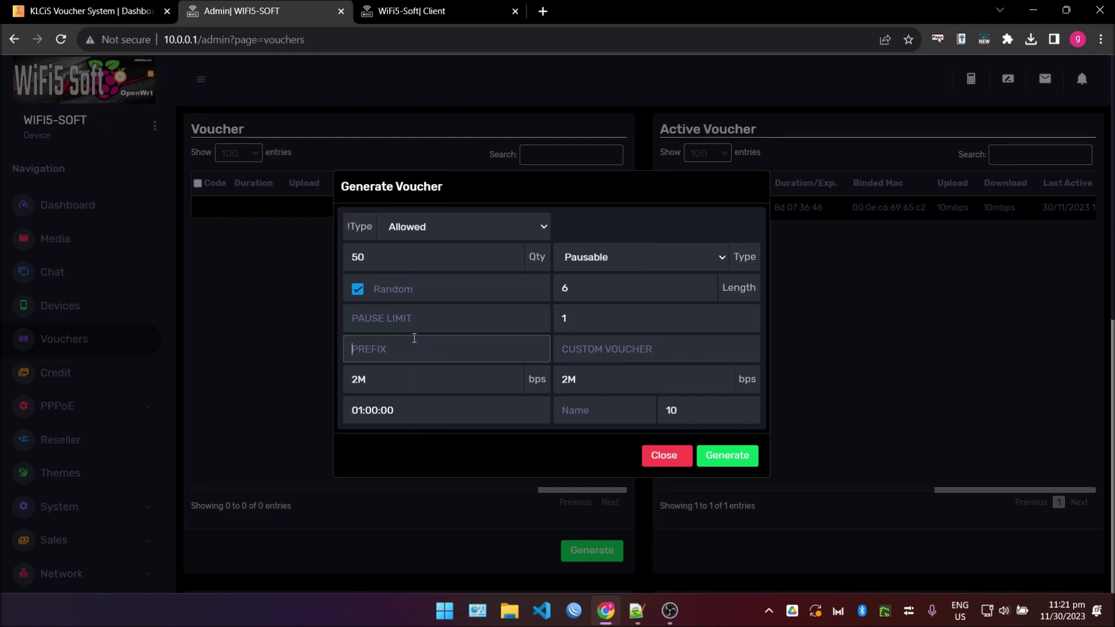
{"action": "left_click", "coordinate": [625, 284]}
{"action": "key", "text": "BackSpace"}
{"action": "type", "text": "8"}
{"action": "left_click", "coordinate": [461, 346]}
{"action": "left_click_drag", "start_coordinate": [400, 420], "coordinate": [352, 408]}
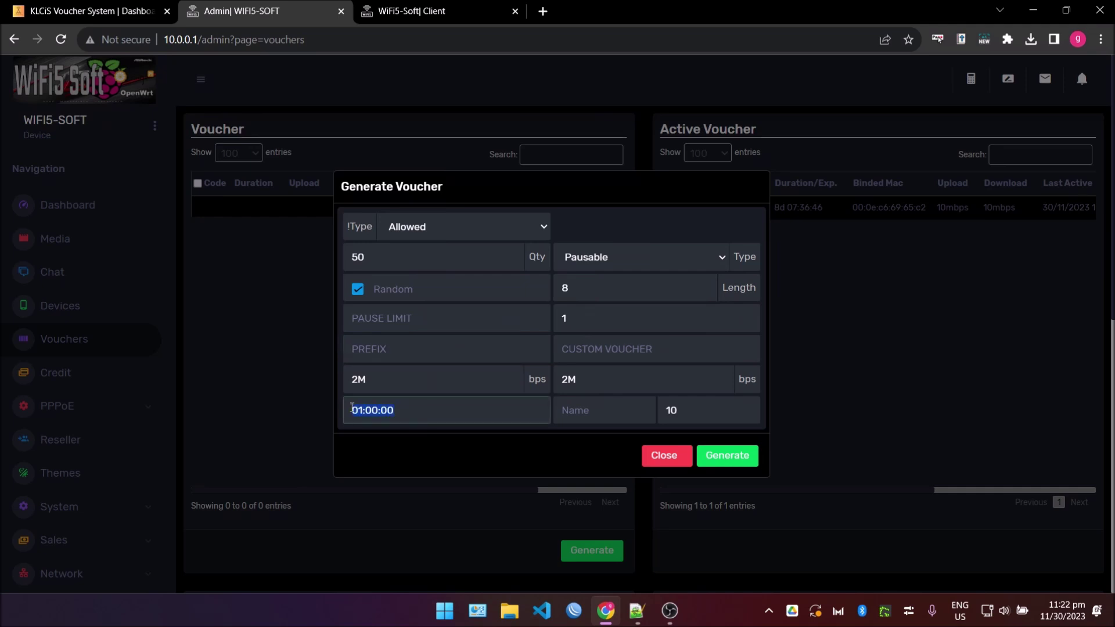
- Recheck the client's promo options, then return to the voucher duration hours field
{"action": "left_click", "coordinate": [430, 9]}
{"action": "left_click", "coordinate": [321, 365]}
{"action": "left_click", "coordinate": [325, 376]}
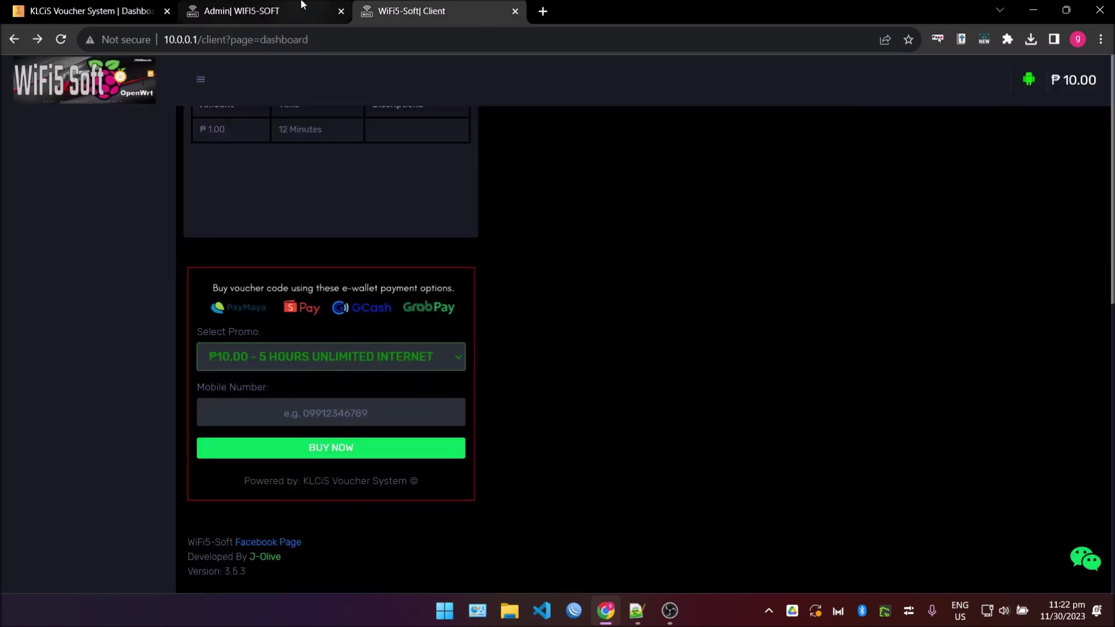
{"action": "left_click", "coordinate": [279, 10]}
{"action": "left_click", "coordinate": [365, 411]}
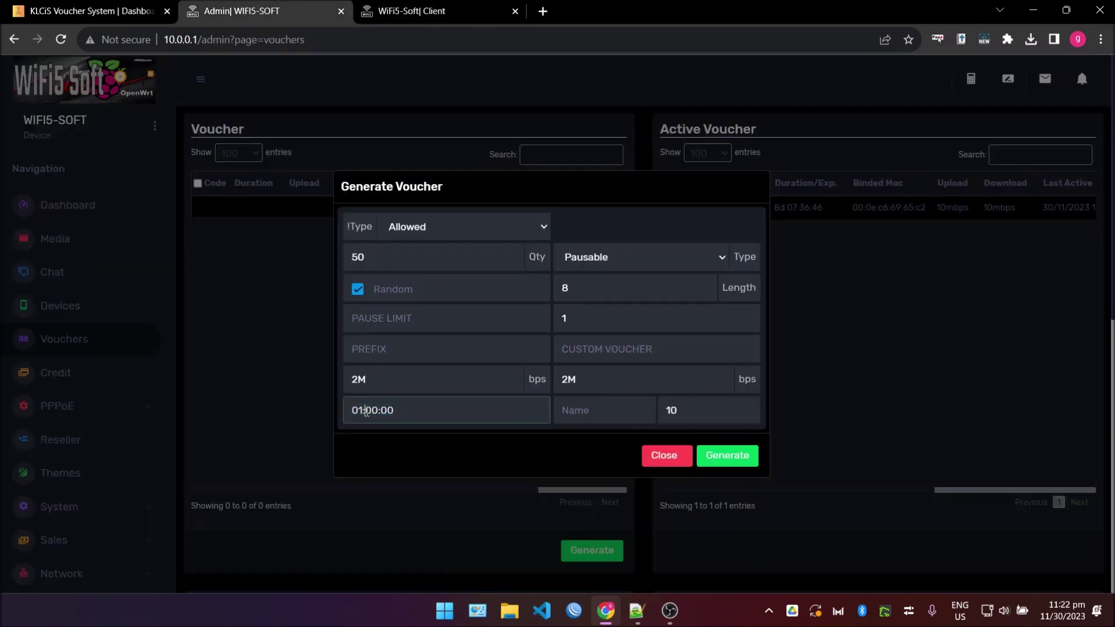
- Change the duration to 05:00:00 and name the vouchers KLCiS
{"action": "key", "text": "BackSpace"}
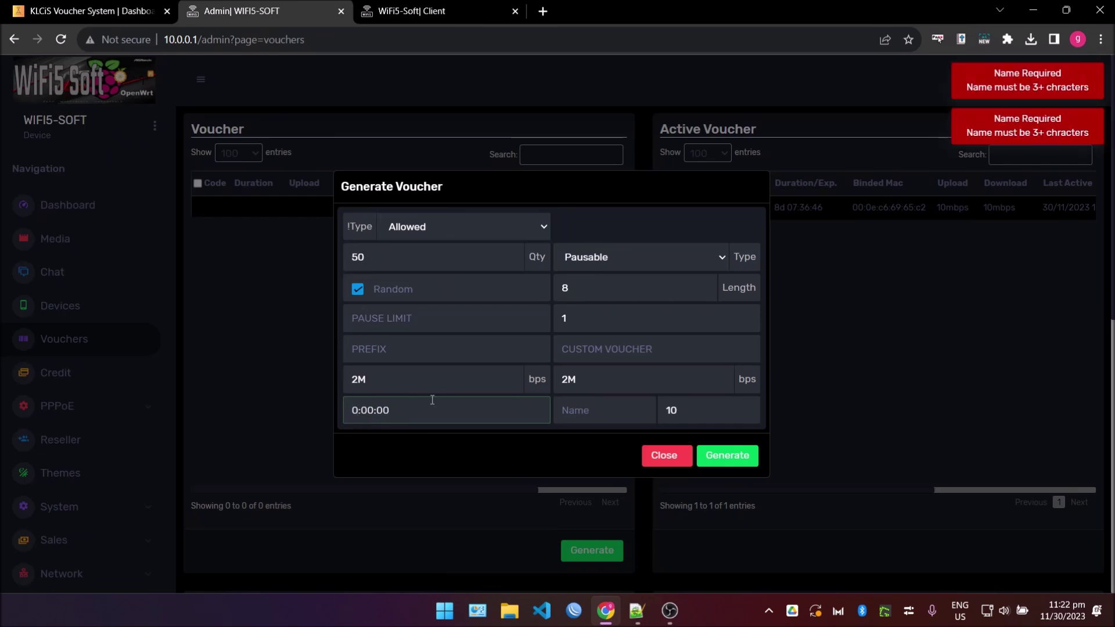
{"action": "type", "text": "5"}
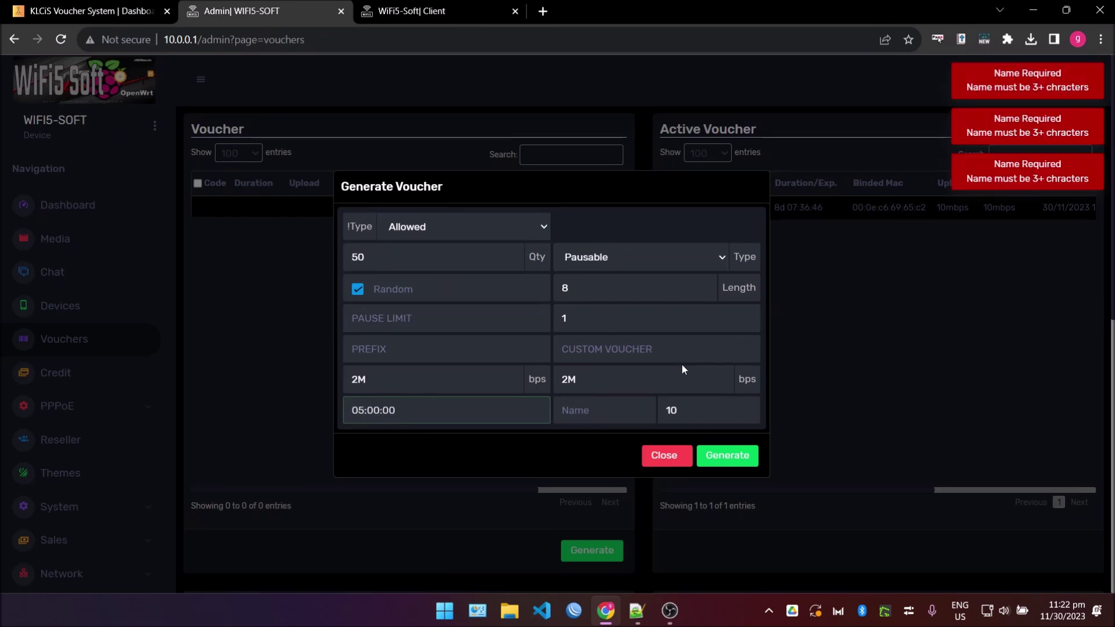
{"action": "left_click", "coordinate": [613, 410]}
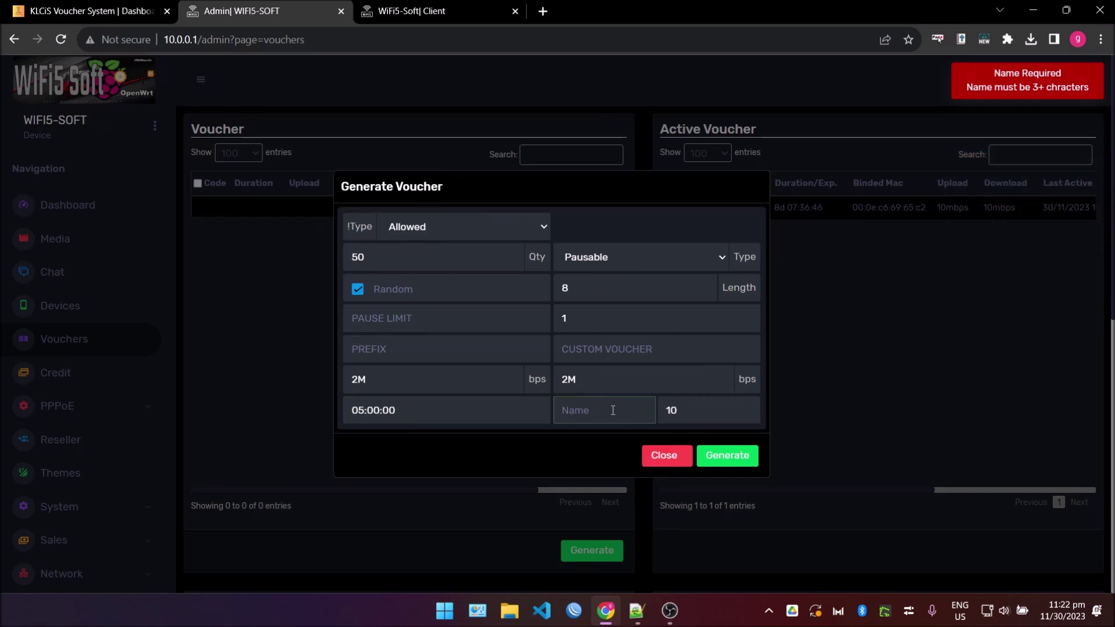
{"action": "type", "text": "KLCiS"}
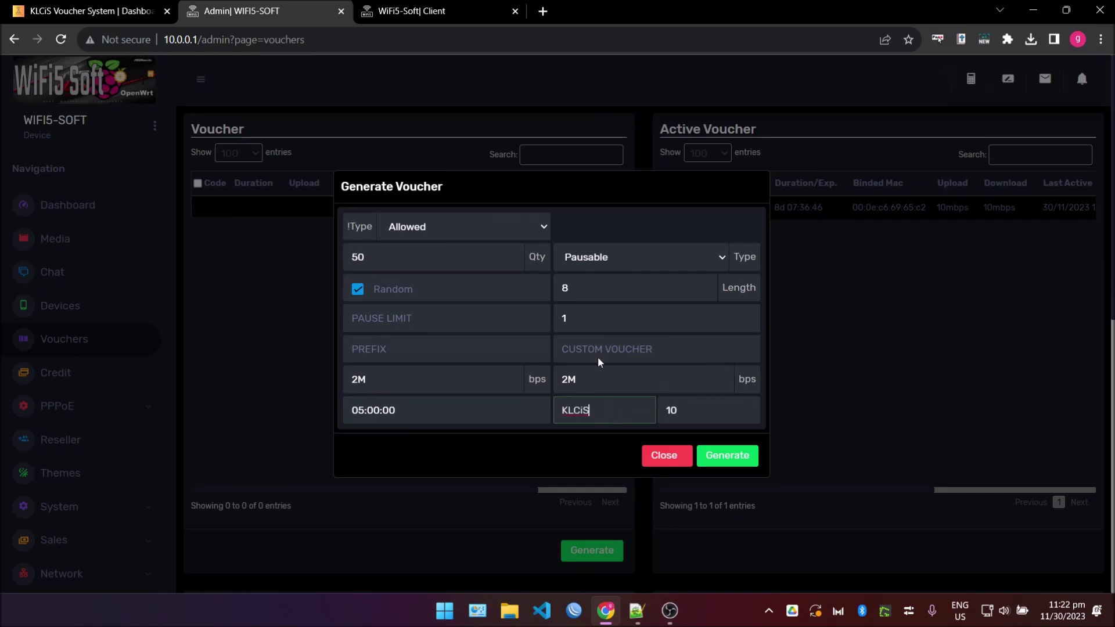
- Set both upload and download speeds to 5M
{"action": "left_click", "coordinate": [359, 378]}
{"action": "key", "text": "BackSpace"}
{"action": "type", "text": "5"}
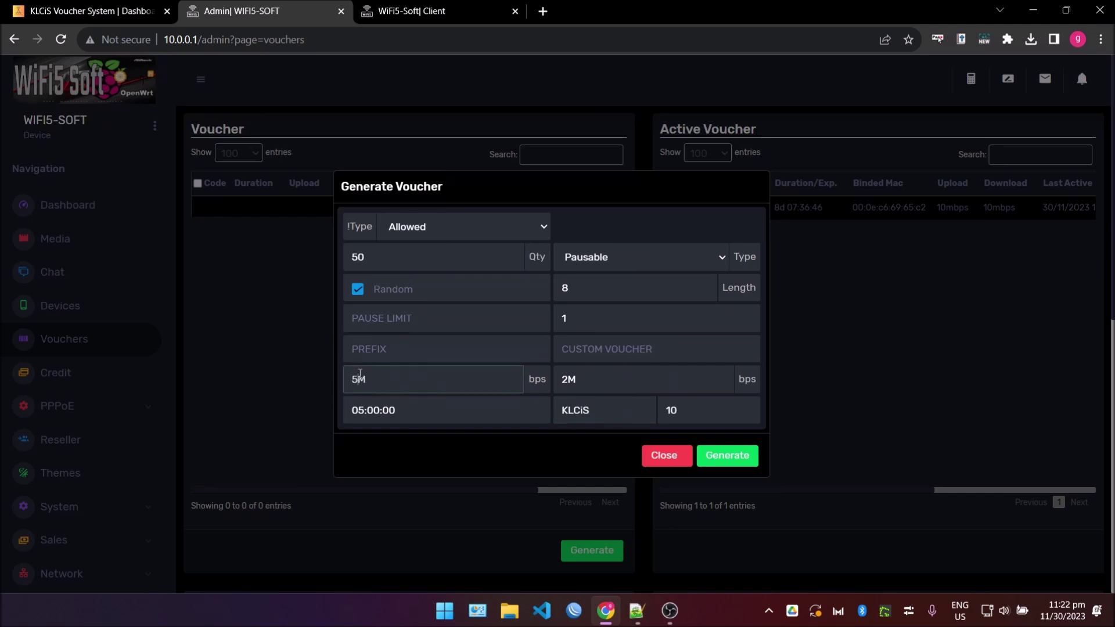
{"action": "left_click", "coordinate": [563, 375]}
{"action": "key", "text": "BackSpace"}
{"action": "type", "text": "5"}
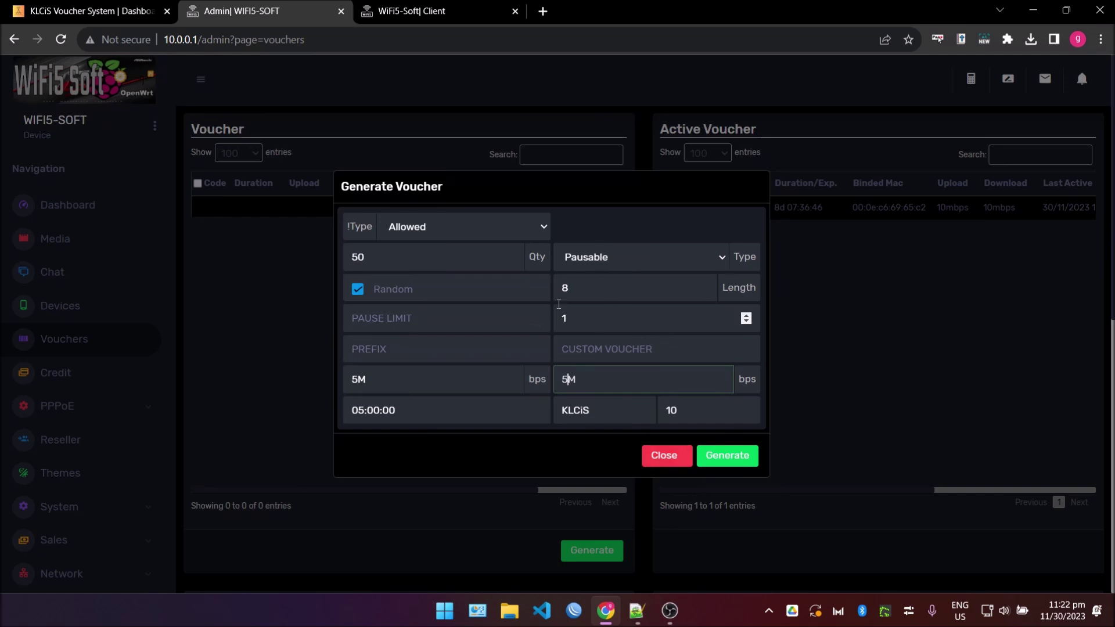
- Confirm validity 1, price 10 and 05:00:00 duration, then generate the 50 vouchers
{"action": "left_click", "coordinate": [600, 319]}
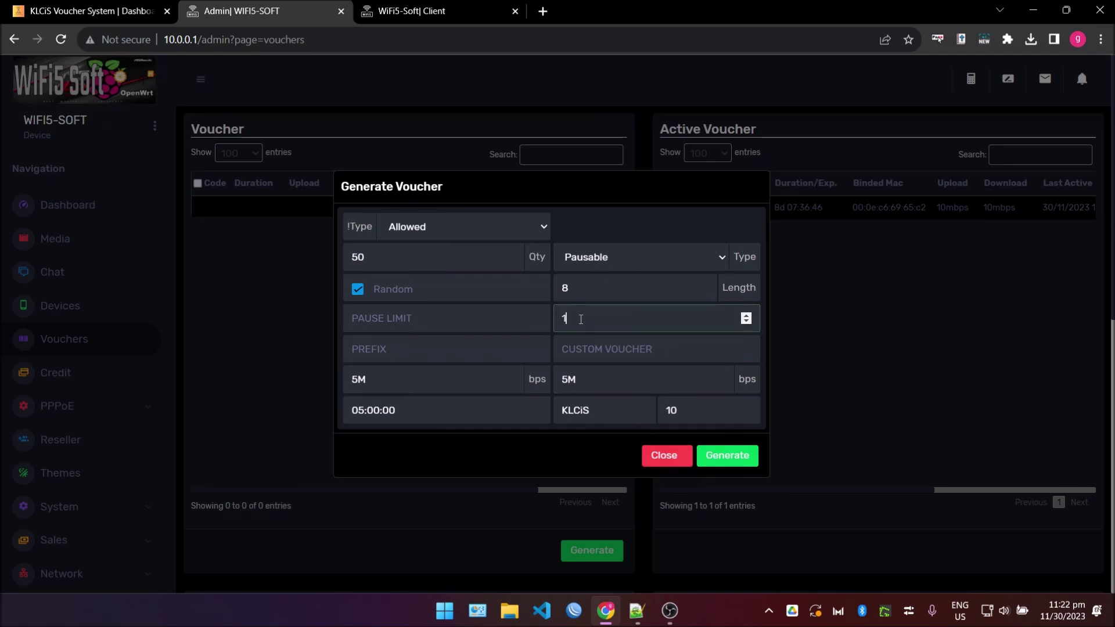
{"action": "key", "text": "BackSpace"}
{"action": "type", "text": "1"}
{"action": "left_click", "coordinate": [448, 321]}
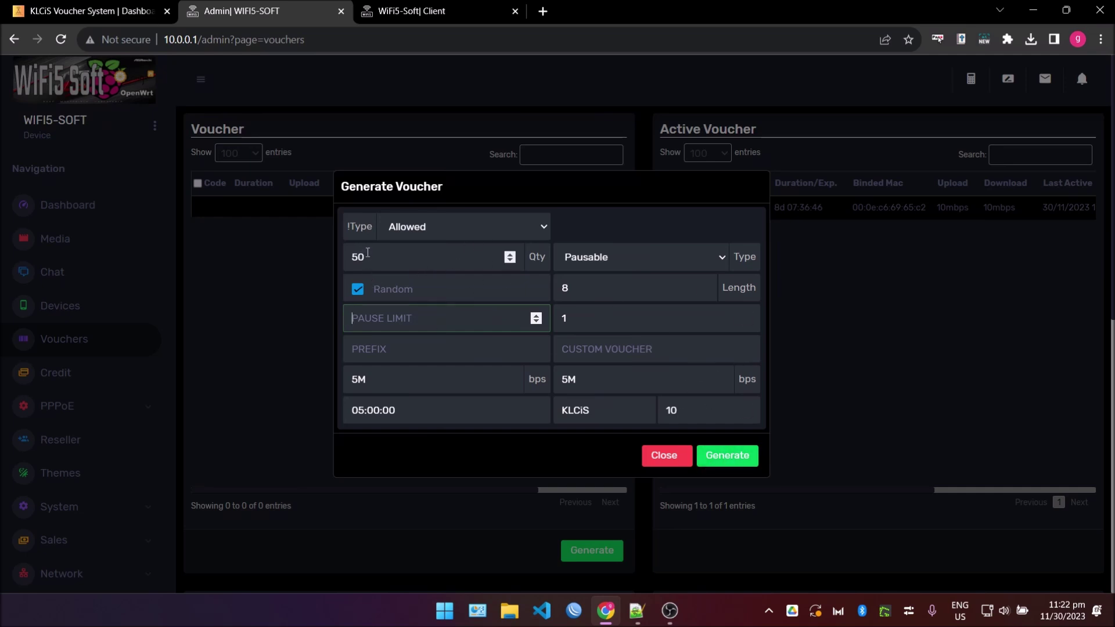
{"action": "left_click", "coordinate": [682, 410]}
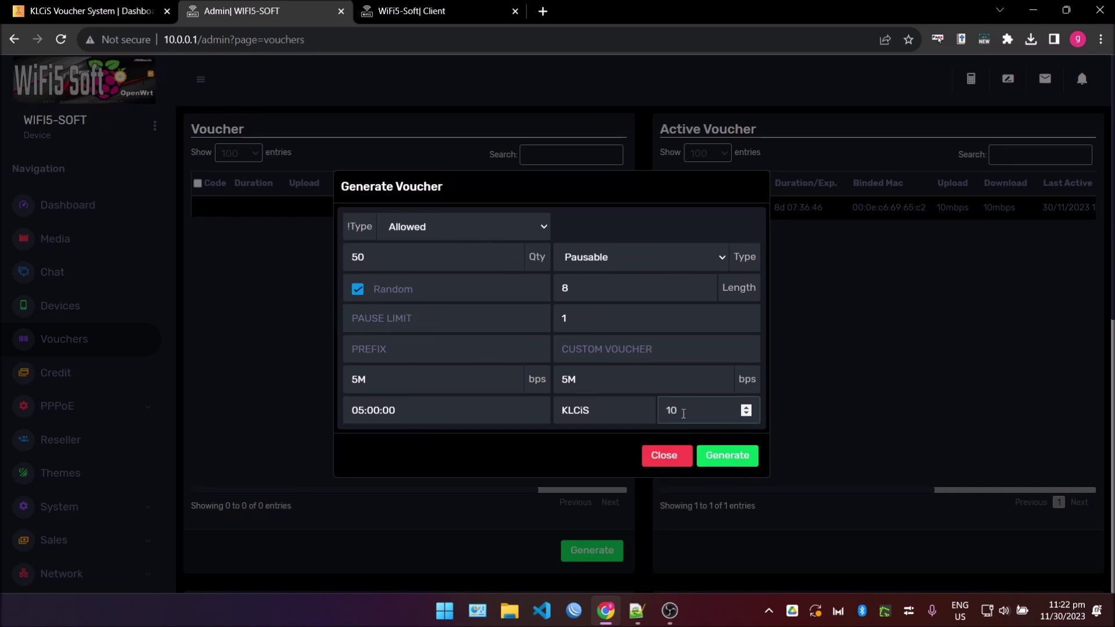
{"action": "left_click", "coordinate": [411, 413]}
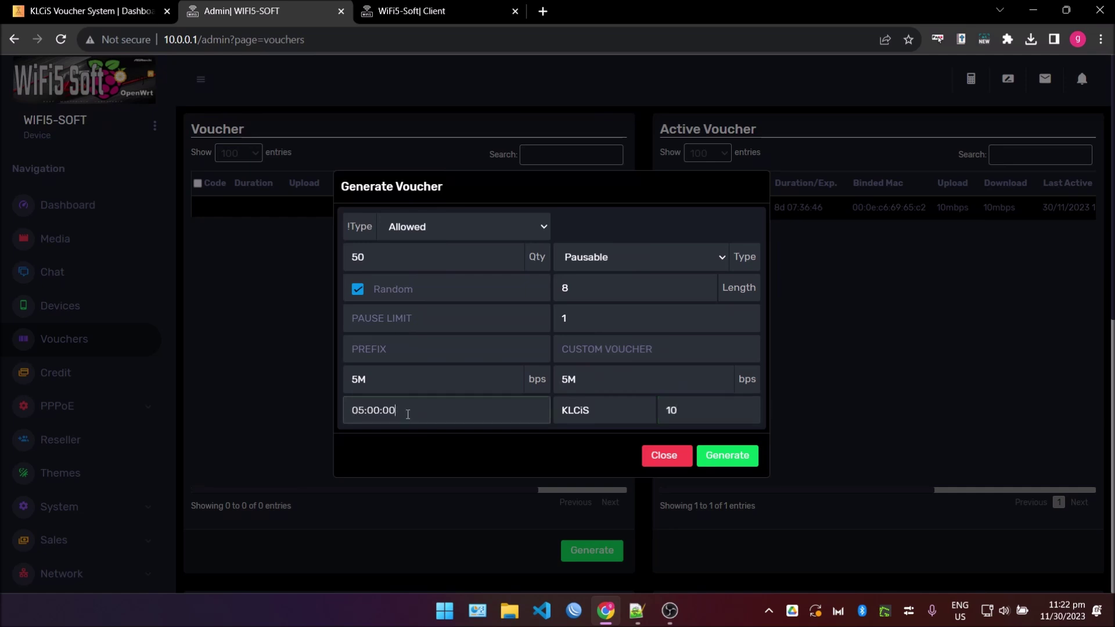
{"action": "left_click", "coordinate": [732, 459]}
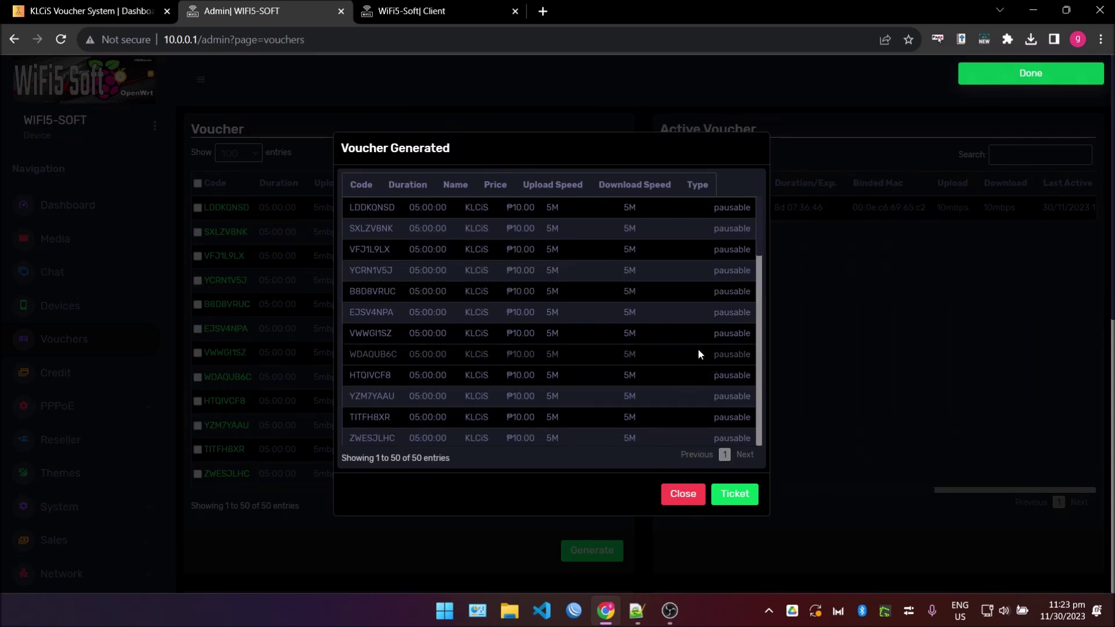
- Scroll through the 50 generated KLCiS codes and bring up the Voucher Ticket dialog
{"action": "scroll", "coordinate": [759, 395], "scroll_direction": "down", "scroll_amount": 4}
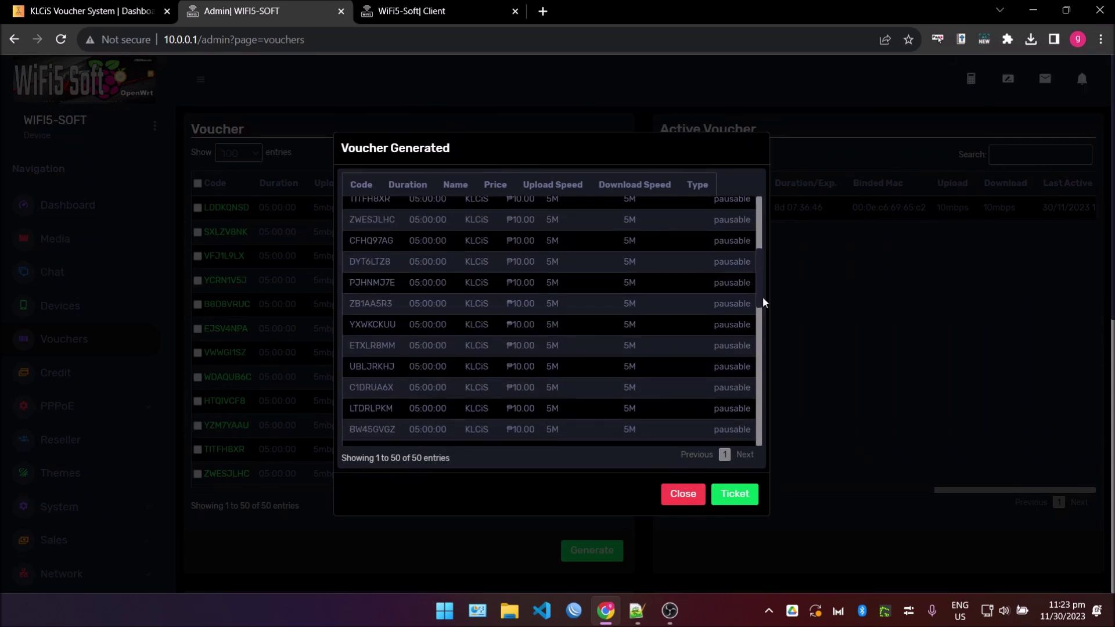
{"action": "left_click", "coordinate": [761, 340]}
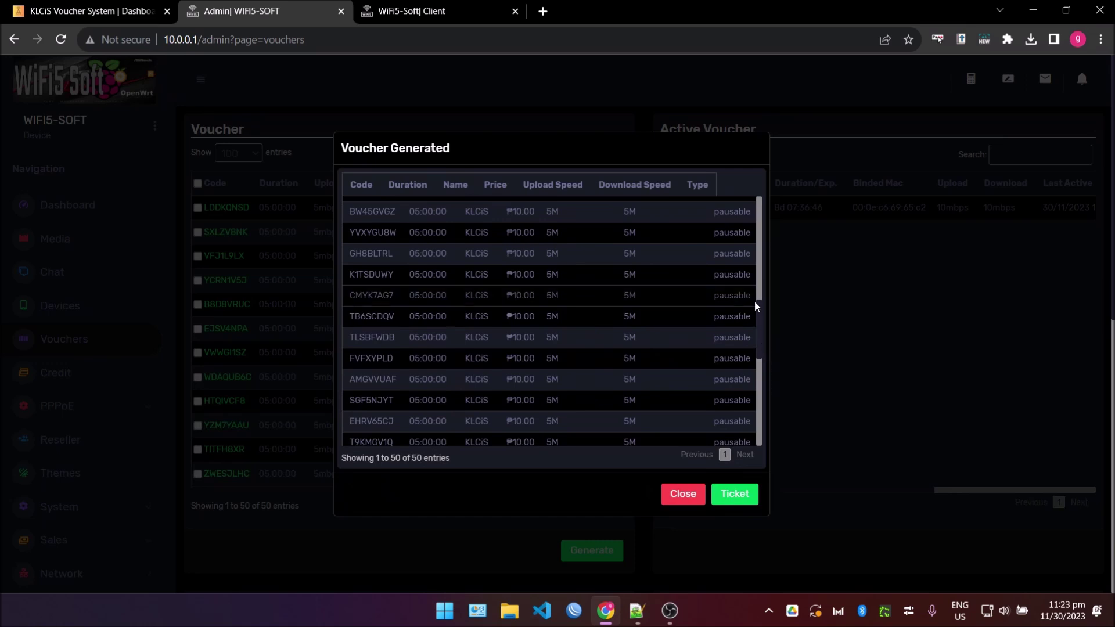
{"action": "scroll", "coordinate": [551, 336], "scroll_direction": "up", "scroll_amount": 5}
{"action": "scroll", "coordinate": [549, 331], "scroll_direction": "up", "scroll_amount": 3}
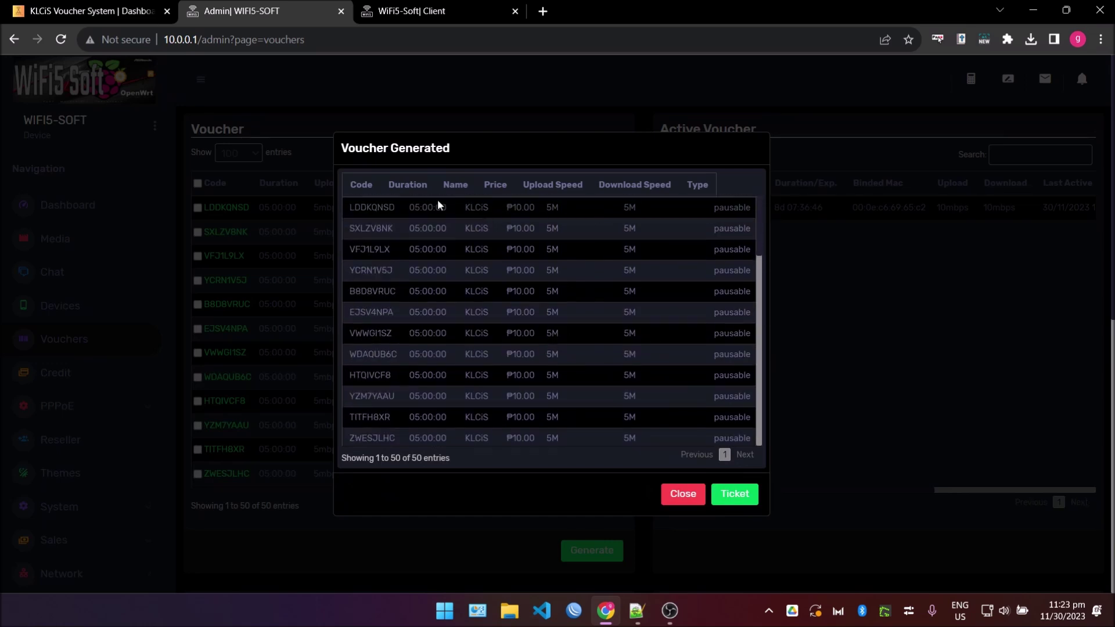
{"action": "left_click", "coordinate": [730, 495]}
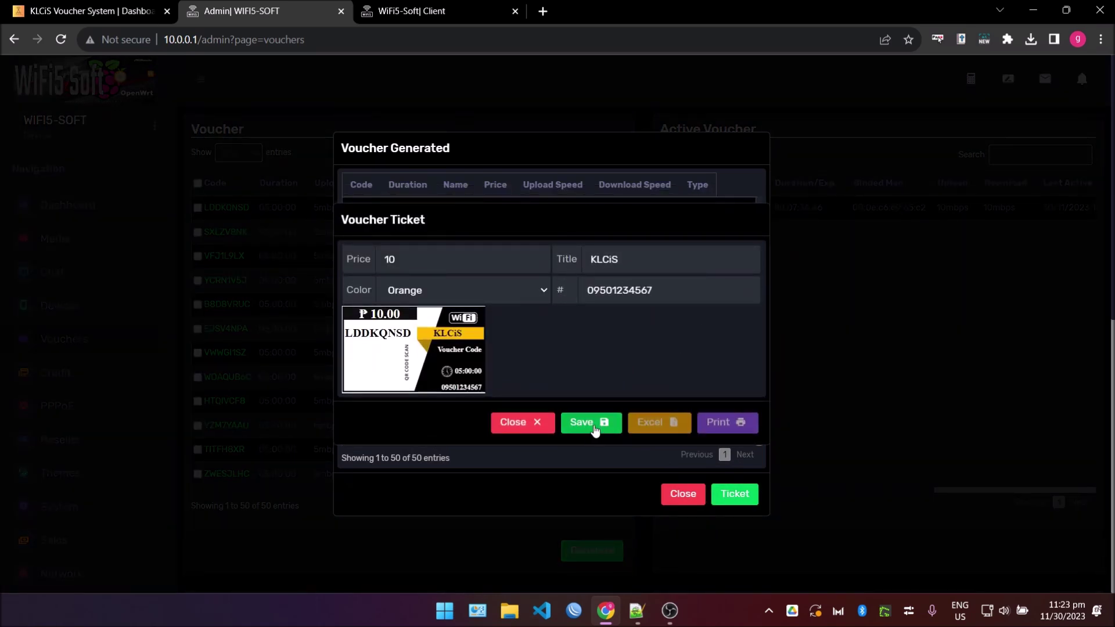
{"action": "left_click", "coordinate": [594, 429]}
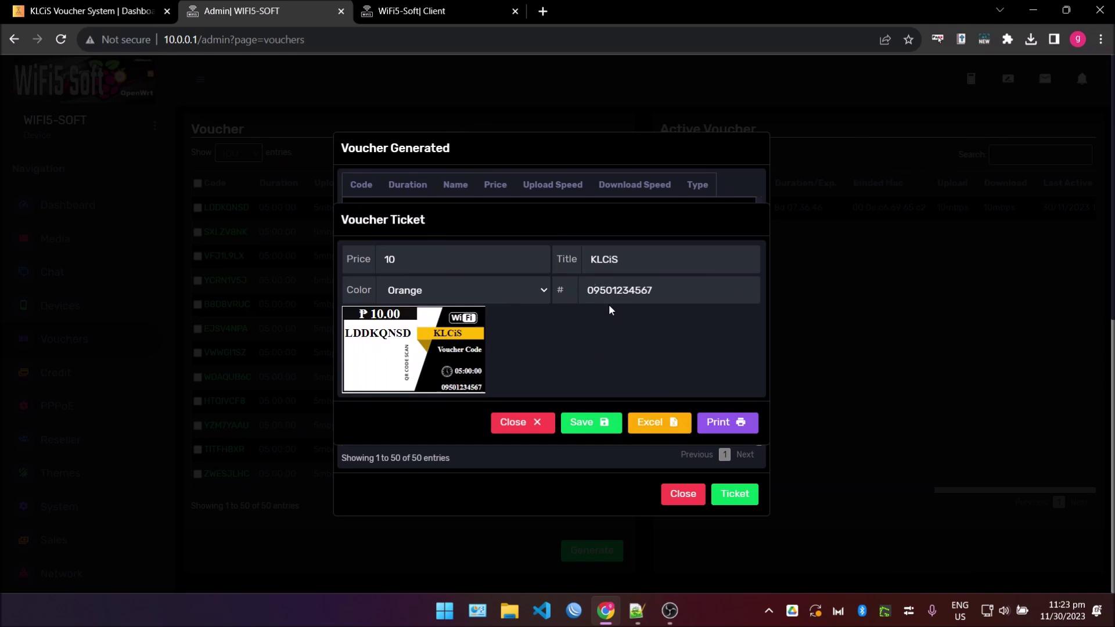
{"action": "left_click", "coordinate": [651, 424]}
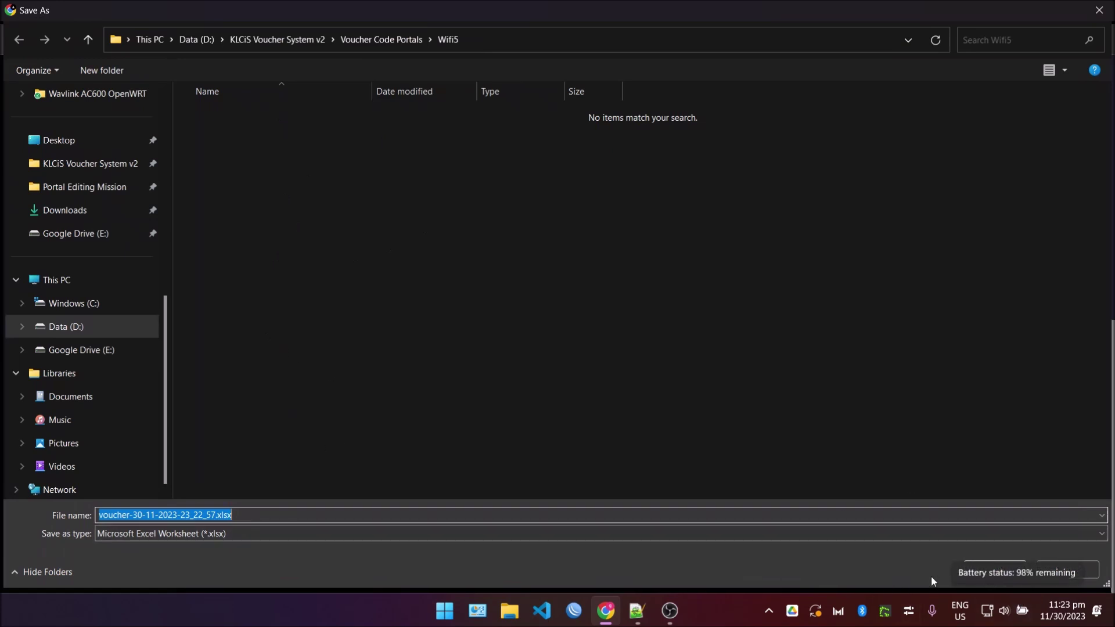
{"action": "left_click", "coordinate": [983, 567]}
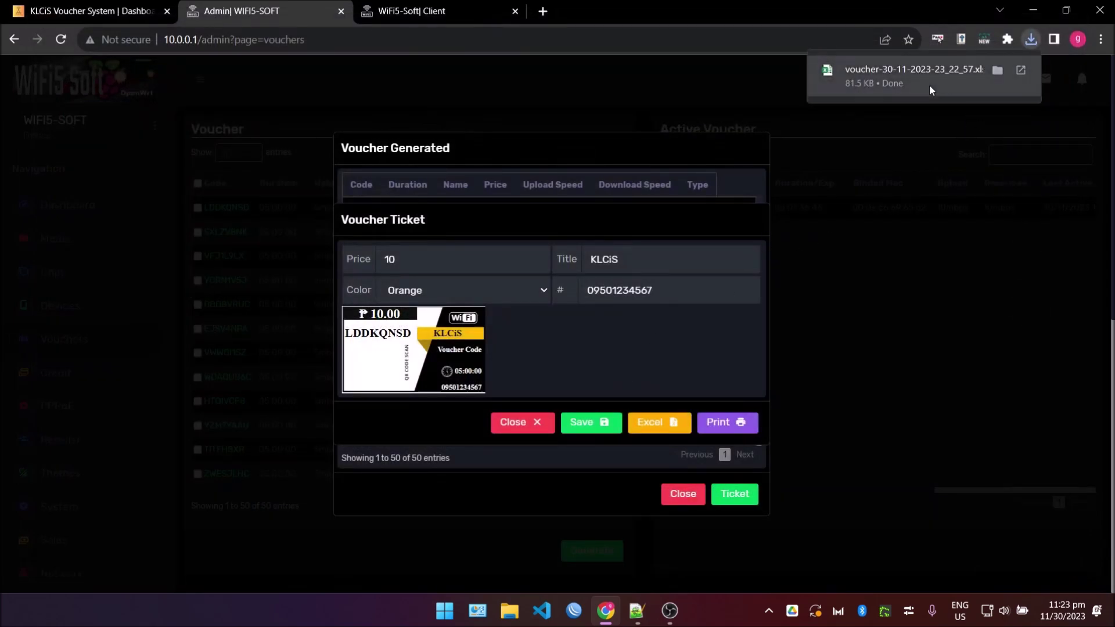
{"action": "left_click", "coordinate": [929, 89]}
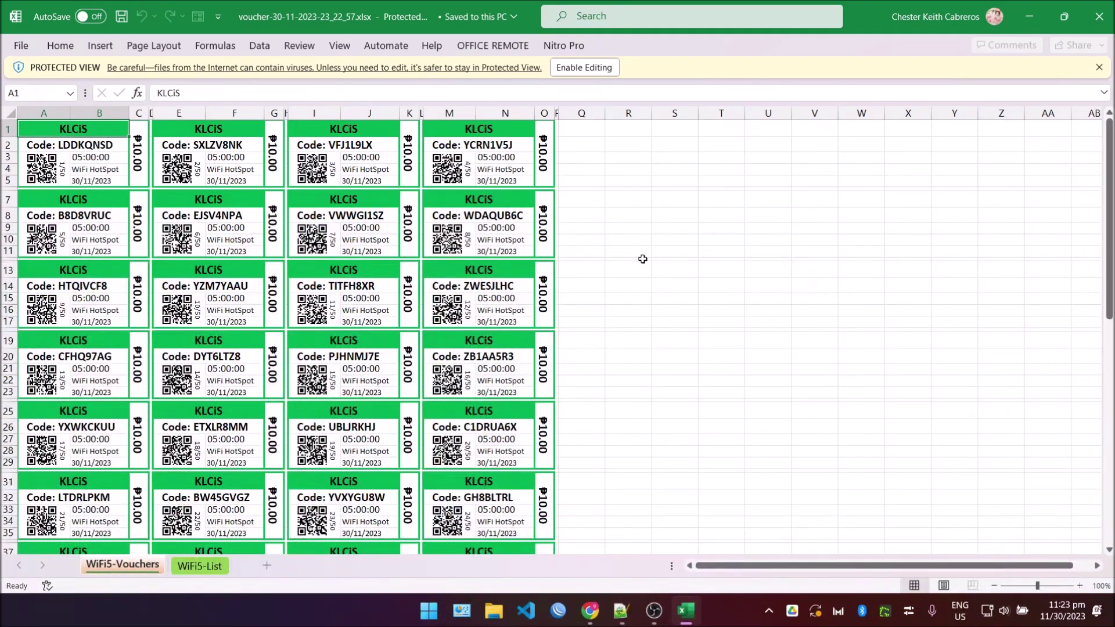
- Enable editing and permanently delete the WiFi5-Vouchers sheet, keeping only WiFi5-List, then return to Chrome
{"action": "left_click", "coordinate": [601, 70]}
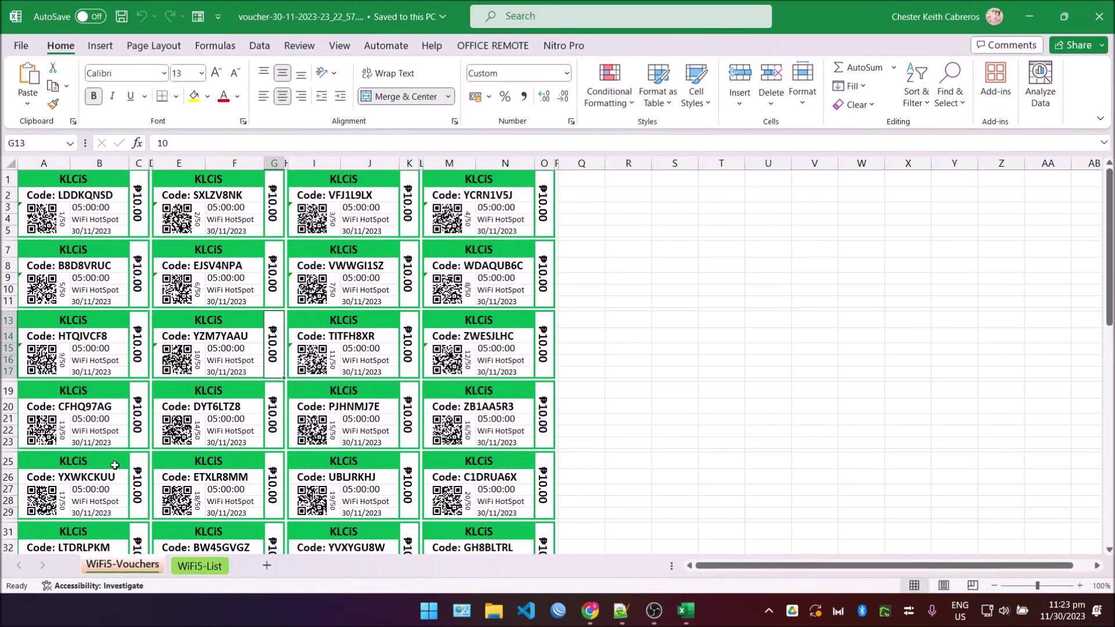
{"action": "right_click", "coordinate": [122, 569]}
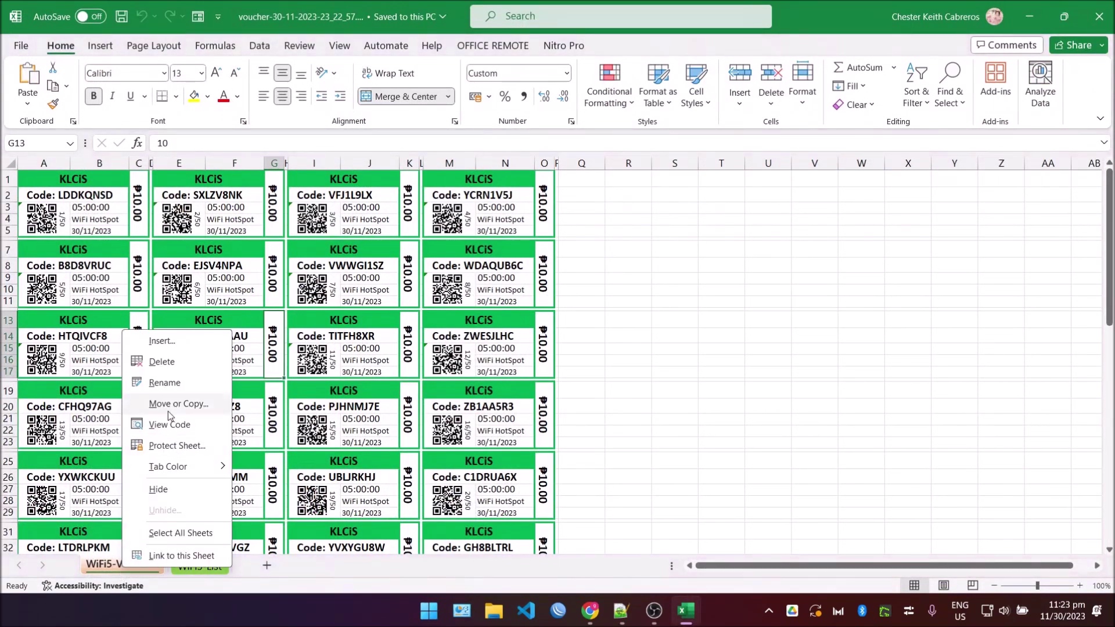
{"action": "left_click", "coordinate": [165, 362]}
{"action": "left_click", "coordinate": [535, 343]}
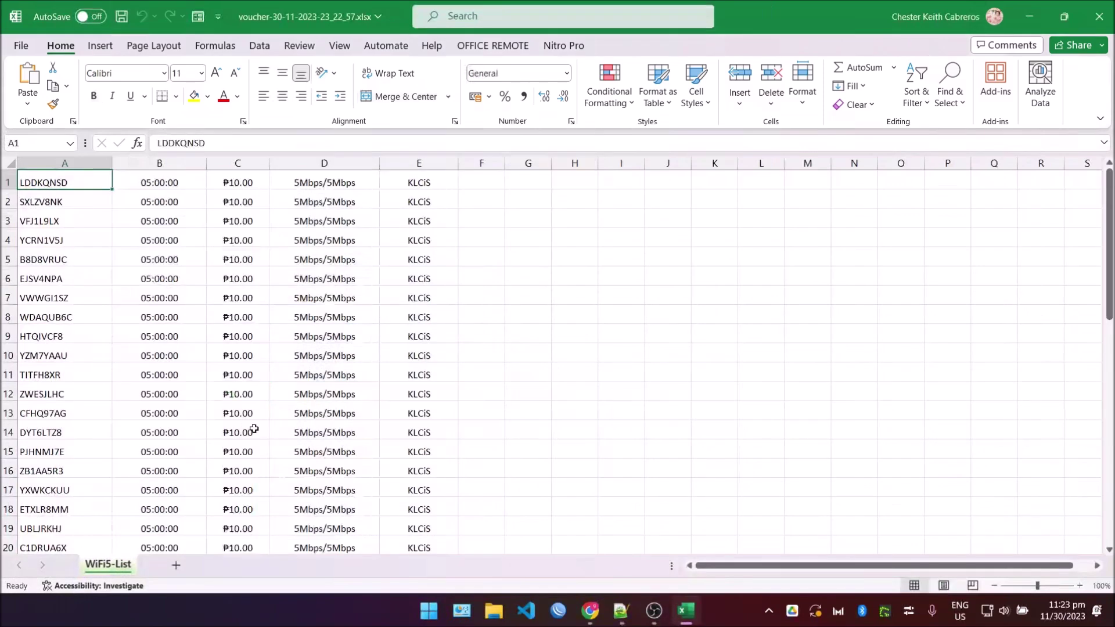
{"action": "left_click", "coordinate": [202, 395]}
{"action": "left_click", "coordinate": [311, 314]}
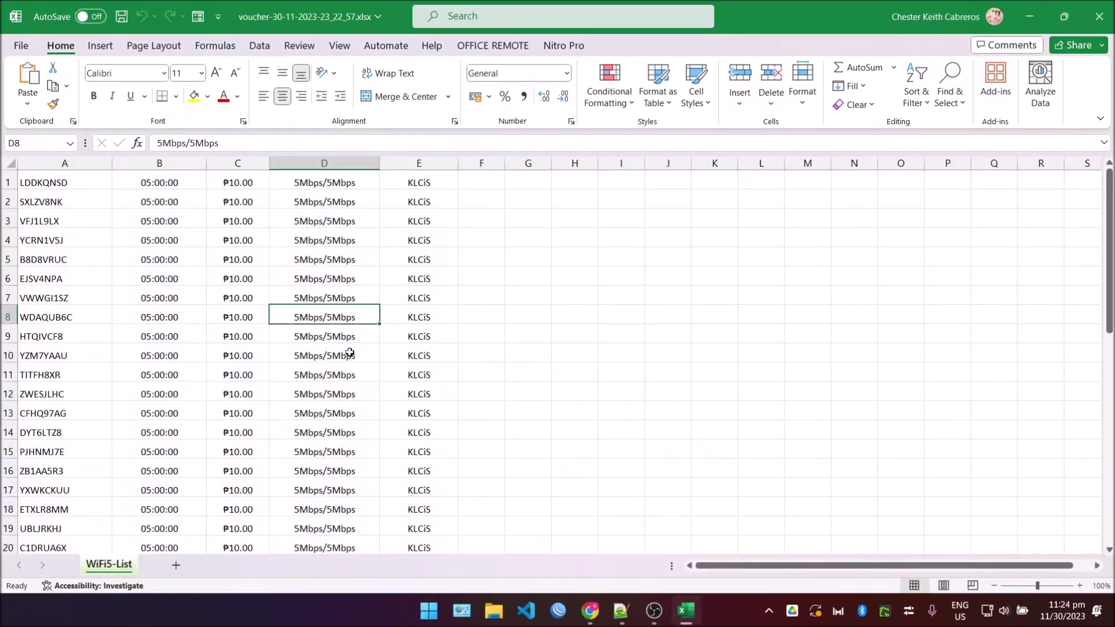
{"action": "left_click", "coordinate": [123, 259]}
{"action": "left_click", "coordinate": [590, 610]}
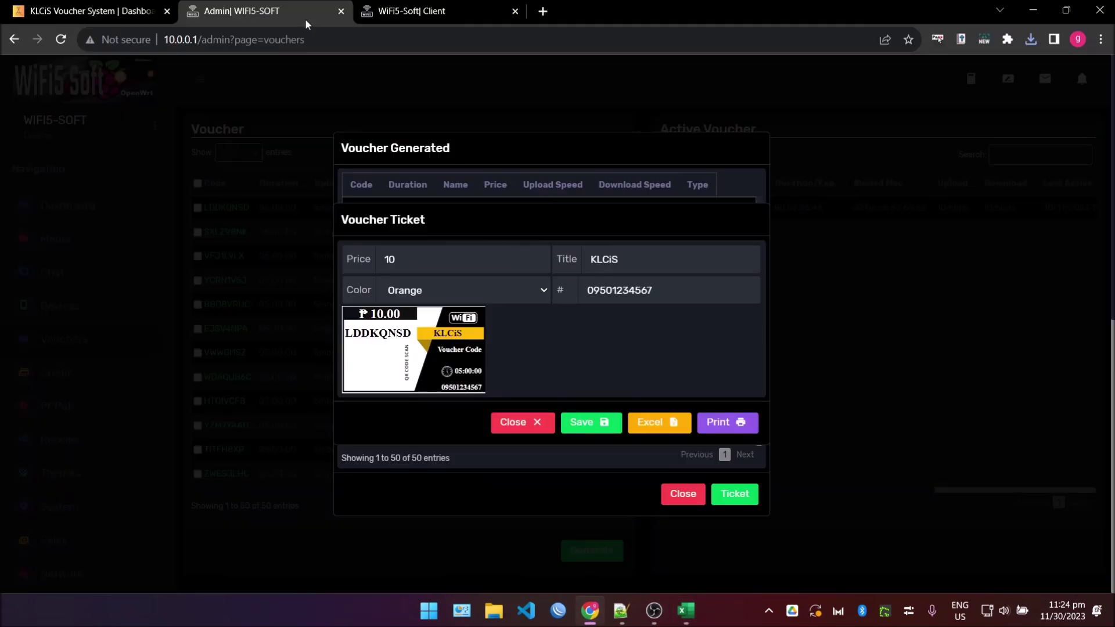
- Check the KLCiS Voucher Import rules (two columns, no headers), then return to the Excel list
{"action": "left_click", "coordinate": [84, 7]}
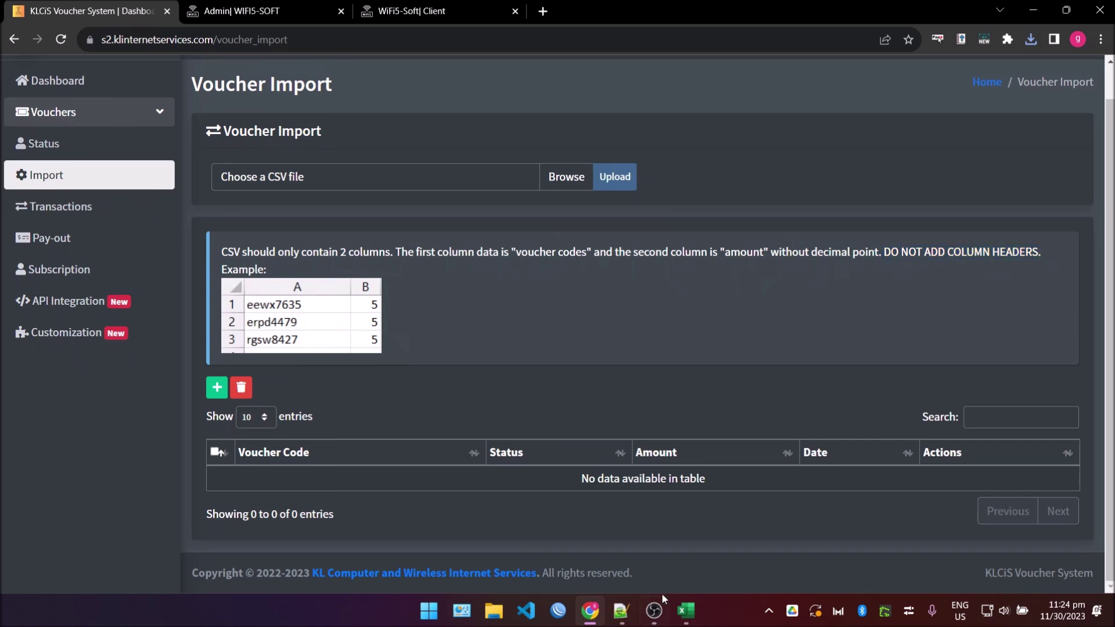
{"action": "left_click", "coordinate": [686, 610]}
{"action": "left_click", "coordinate": [134, 240]}
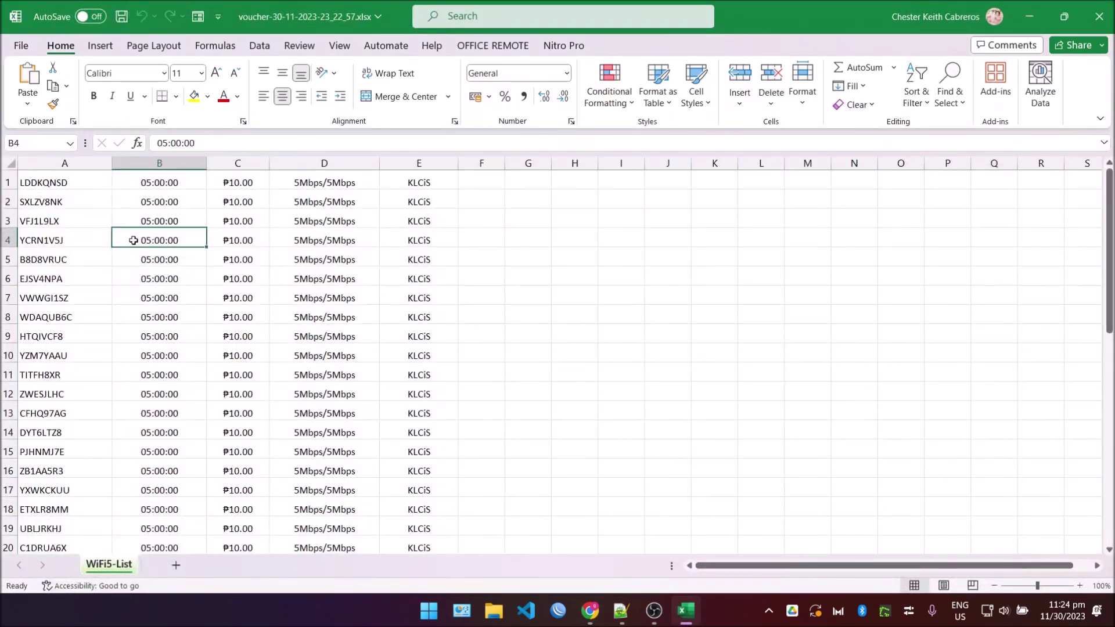
- Delete the duration, speed and name columns, leaving only voucher codes and prices
{"action": "left_click", "coordinate": [266, 186]}
{"action": "left_click", "coordinate": [183, 162]}
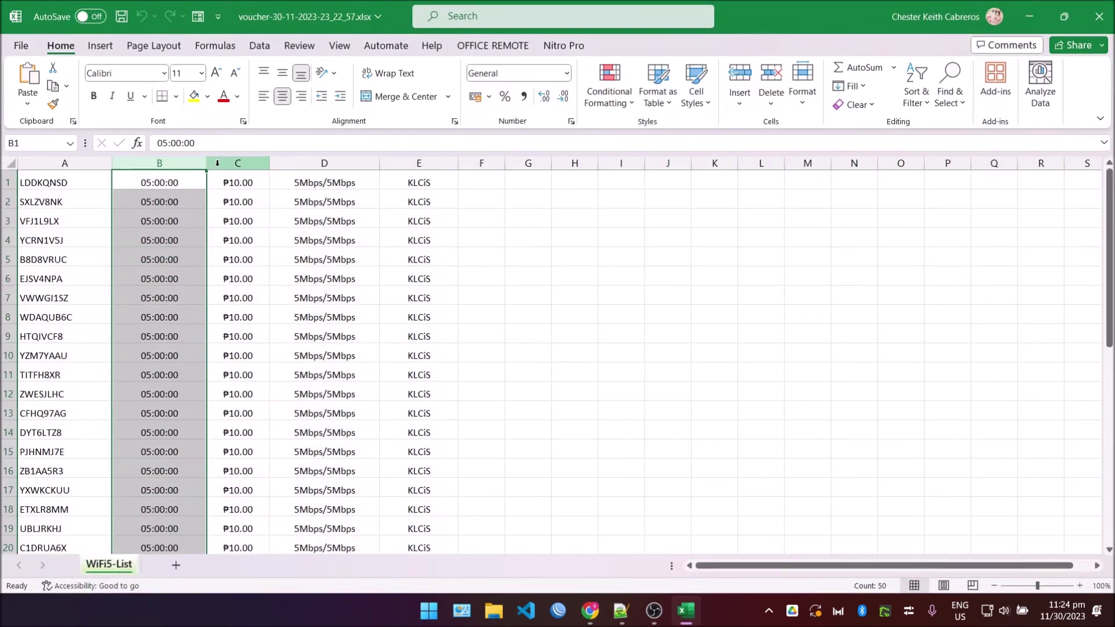
{"action": "left_click", "coordinate": [314, 165], "text": "ctrl"}
{"action": "left_click", "coordinate": [161, 176]}
{"action": "left_click", "coordinate": [161, 163]}
{"action": "left_click", "coordinate": [334, 163], "text": "ctrl"}
{"action": "left_click", "coordinate": [409, 164], "text": "ctrl"}
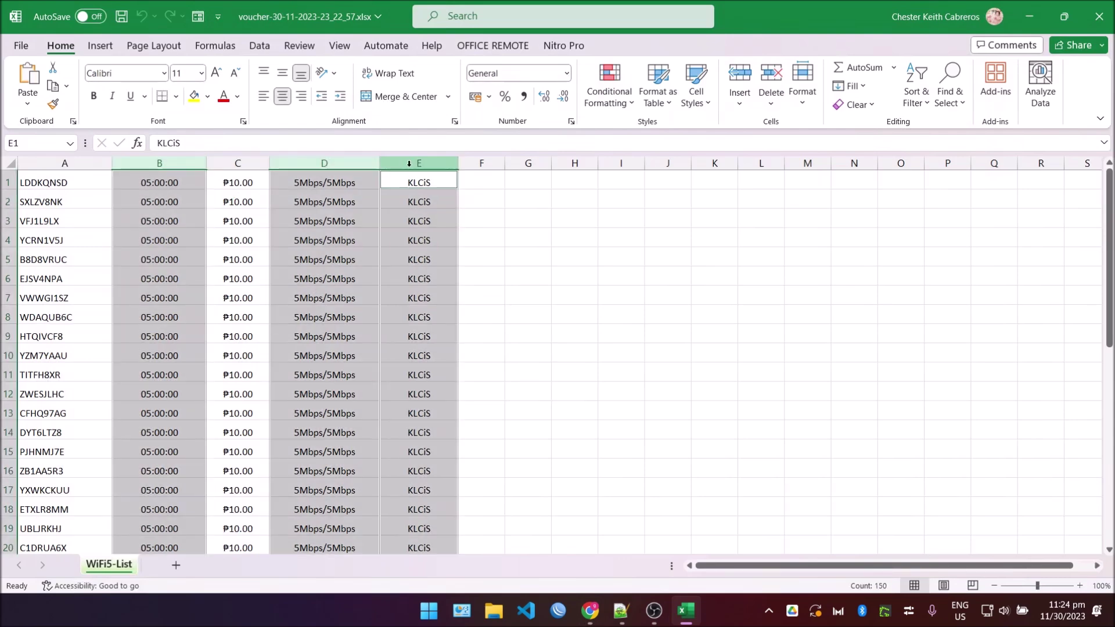
{"action": "right_click", "coordinate": [409, 164]}
{"action": "left_click", "coordinate": [493, 335]}
{"action": "left_click", "coordinate": [529, 367]}
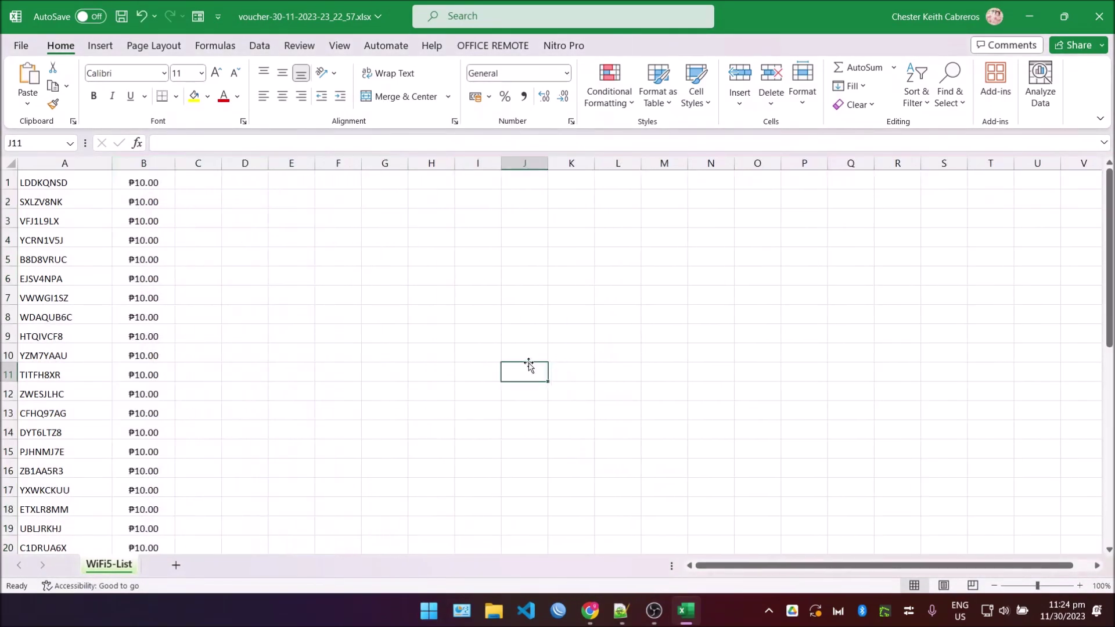
{"action": "left_click", "coordinate": [209, 284]}
- Format the price column as Number with zero decimals so amounts show as 10
{"action": "left_click", "coordinate": [146, 163]}
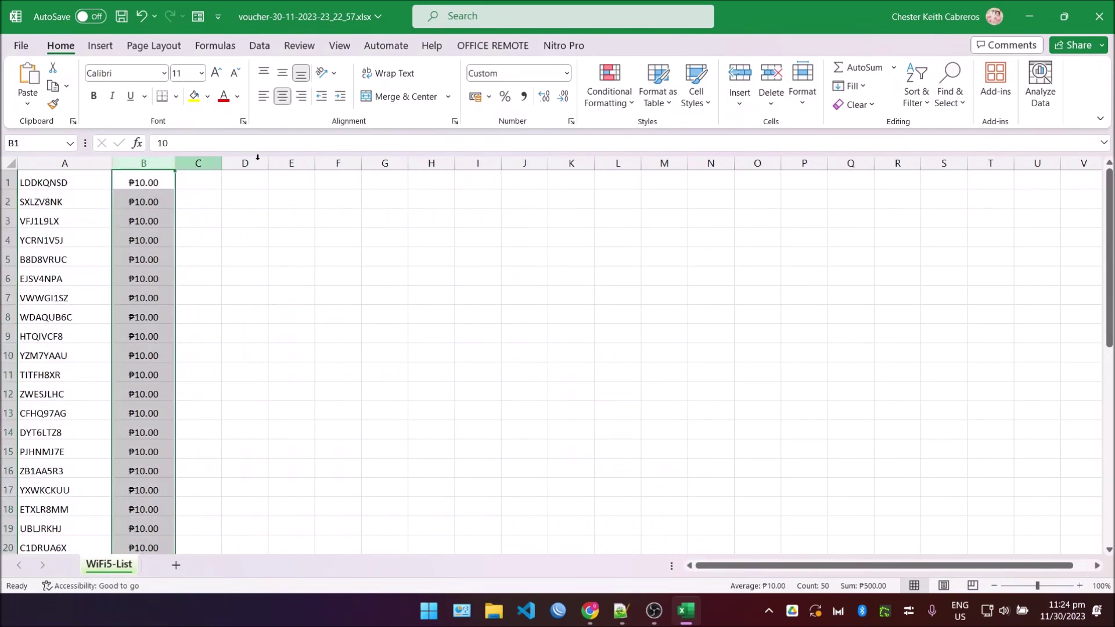
{"action": "left_click", "coordinate": [566, 73]}
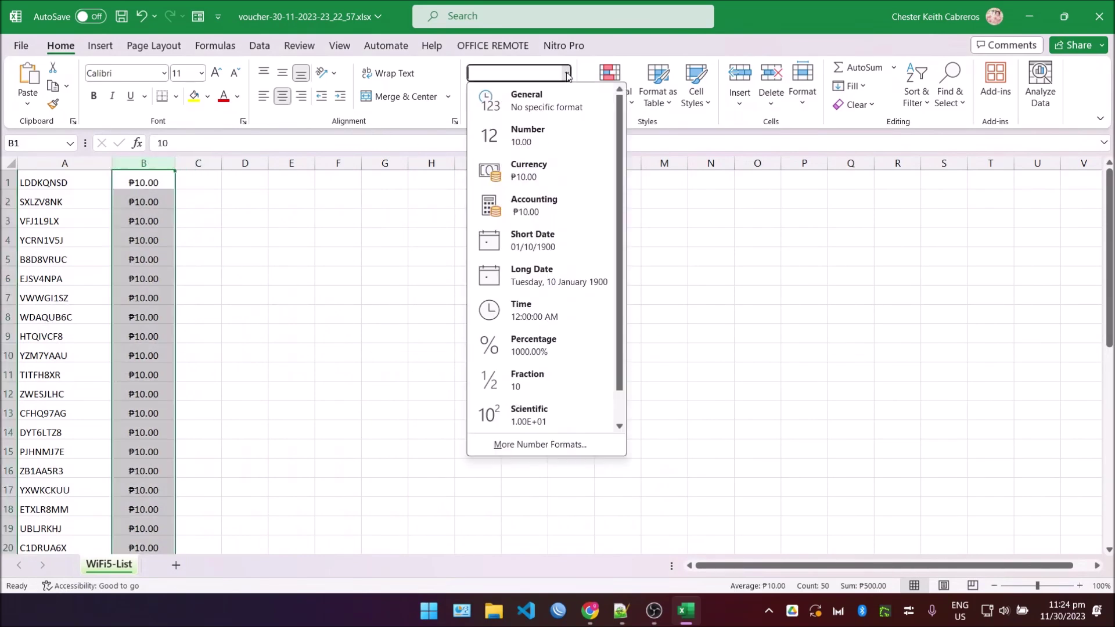
{"action": "left_click", "coordinate": [517, 137]}
{"action": "left_click", "coordinate": [565, 98]}
{"action": "left_click", "coordinate": [564, 99]}
{"action": "left_click", "coordinate": [569, 293]}
{"action": "scroll", "coordinate": [286, 308], "scroll_direction": "down", "scroll_amount": 6}
{"action": "scroll", "coordinate": [334, 410], "scroll_direction": "up", "scroll_amount": 6}
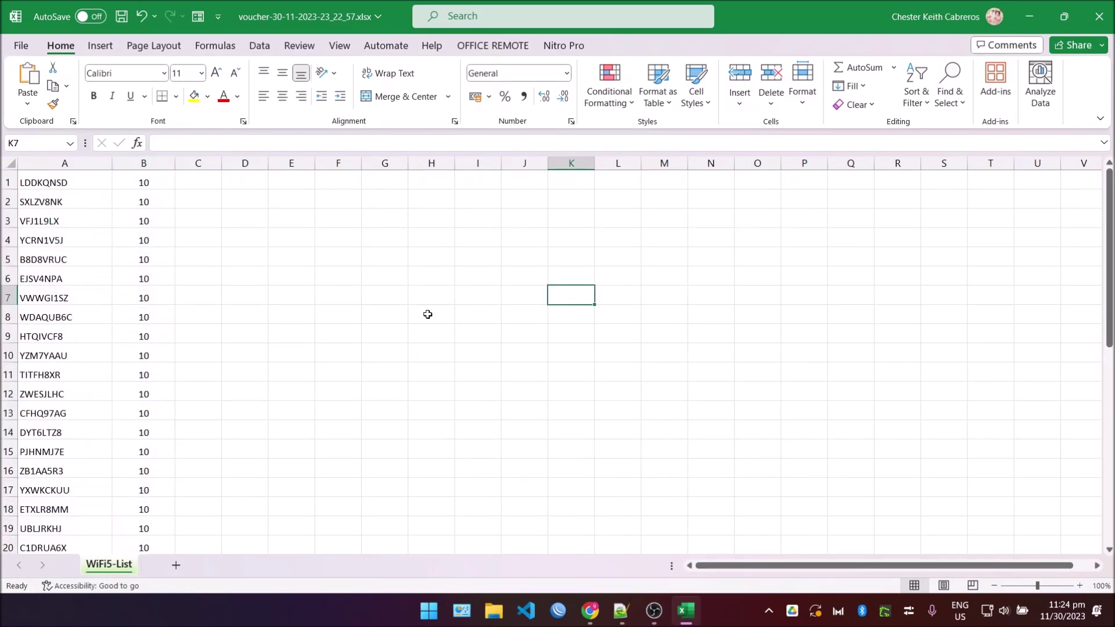
{"action": "left_click", "coordinate": [386, 314]}
{"action": "left_click", "coordinate": [21, 46]}
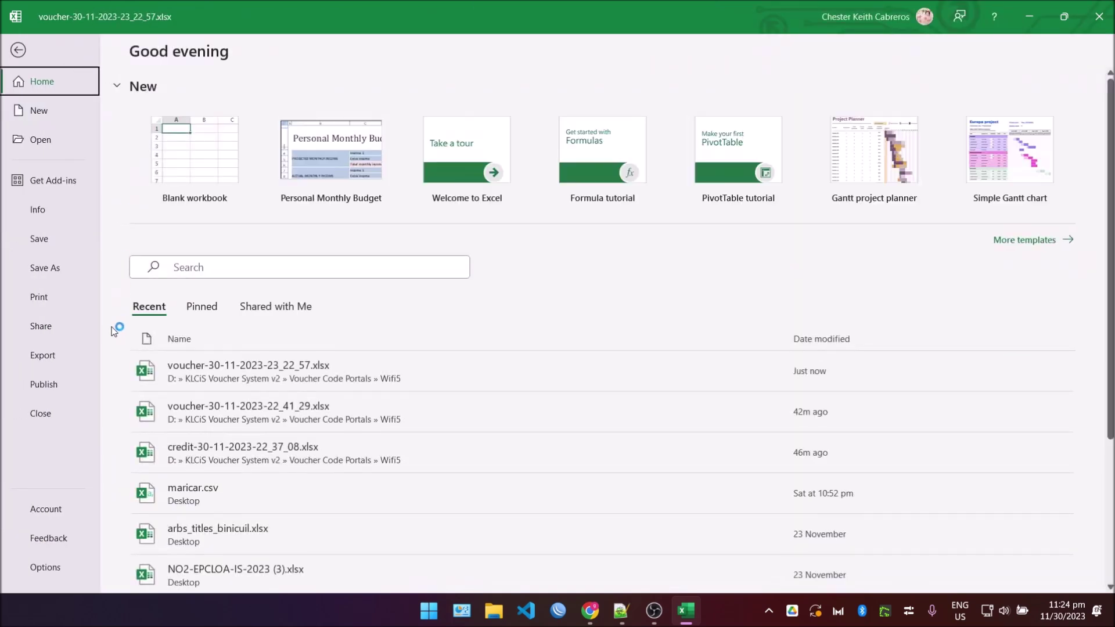
- Save As CSV (Comma delimited) with file name 10pesos in the Wifi5 folder
{"action": "left_click", "coordinate": [45, 268]}
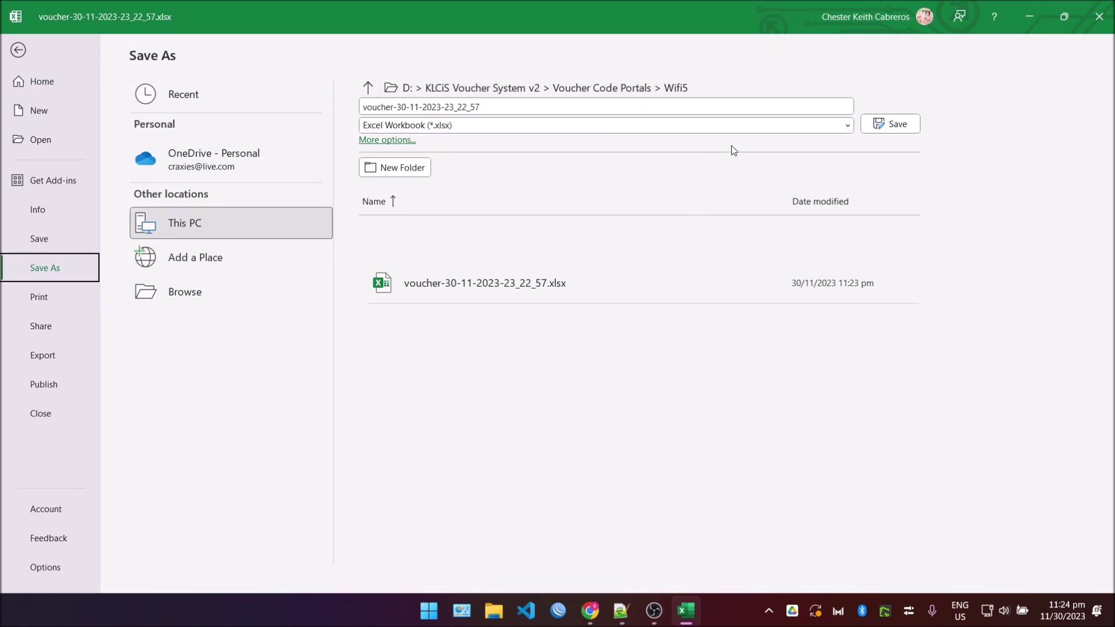
{"action": "left_click", "coordinate": [770, 125]}
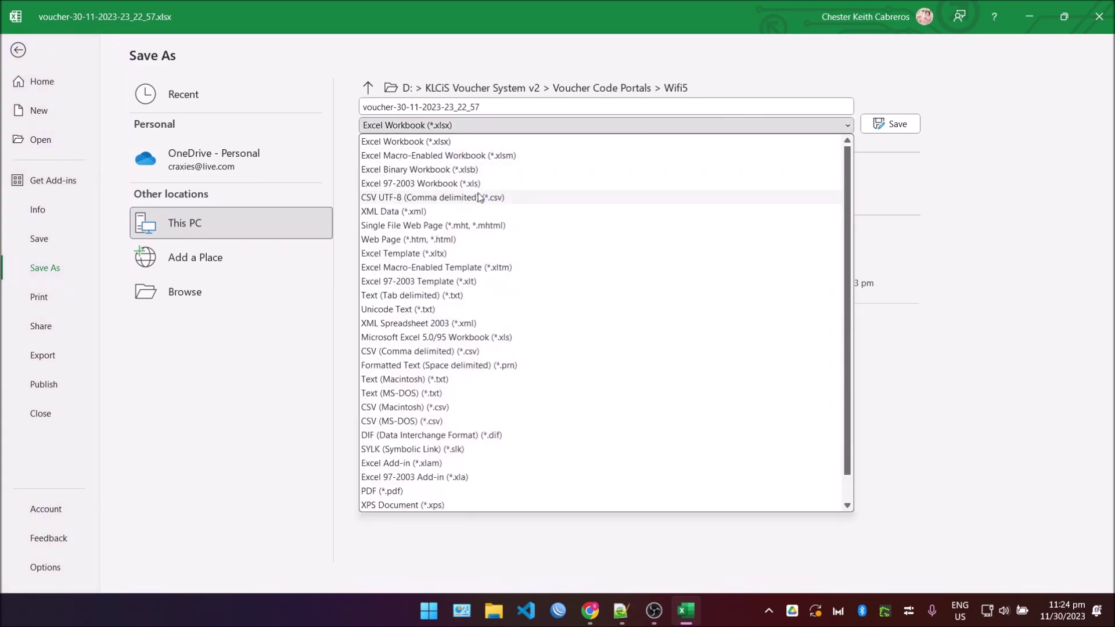
{"action": "left_click", "coordinate": [529, 126]}
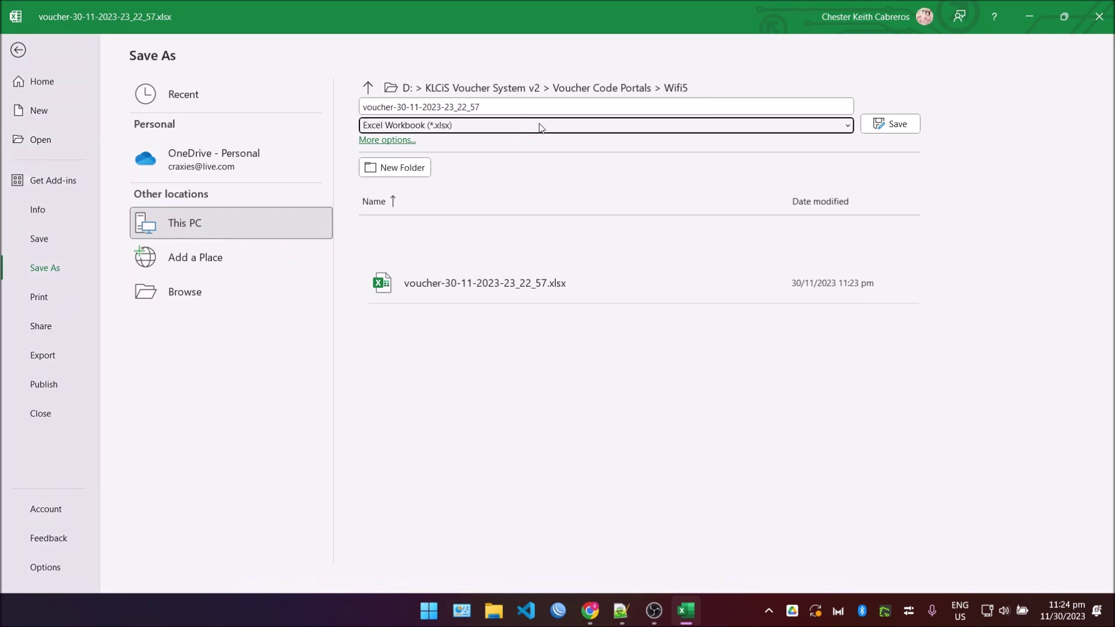
{"action": "left_click", "coordinate": [735, 126]}
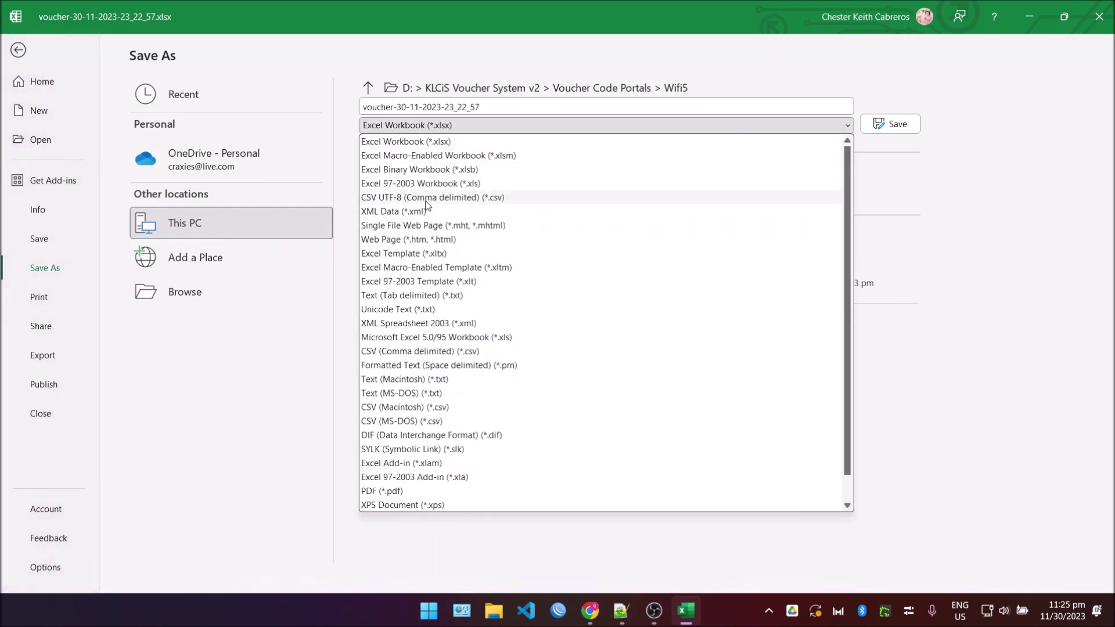
{"action": "left_click", "coordinate": [430, 351]}
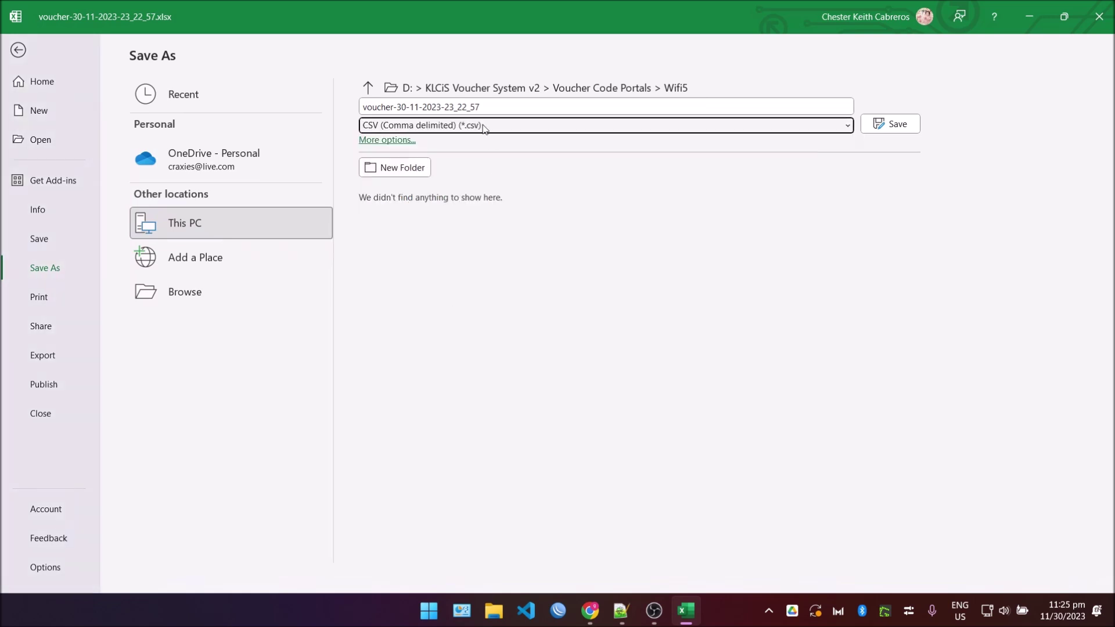
{"action": "left_click", "coordinate": [491, 106]}
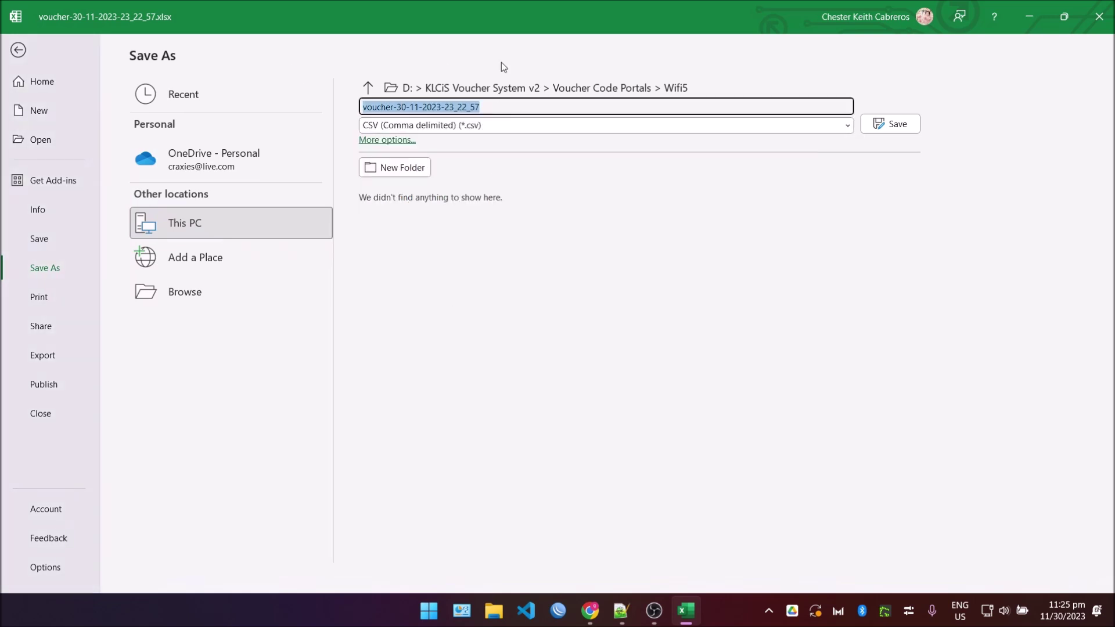
{"action": "type", "text": "10pesos"}
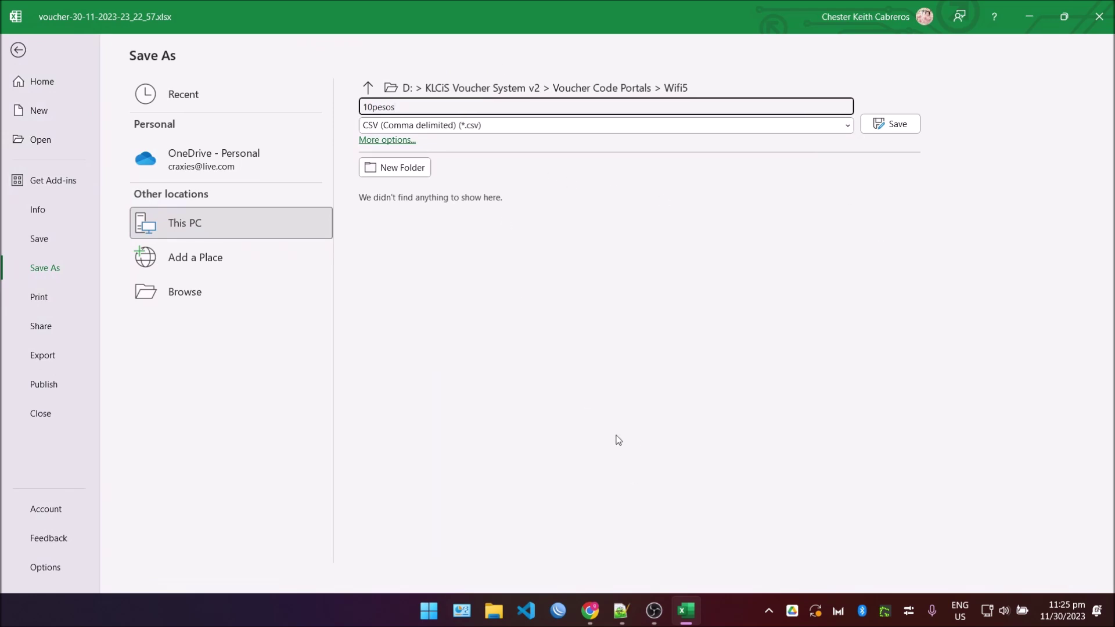
{"action": "left_click", "coordinate": [897, 124]}
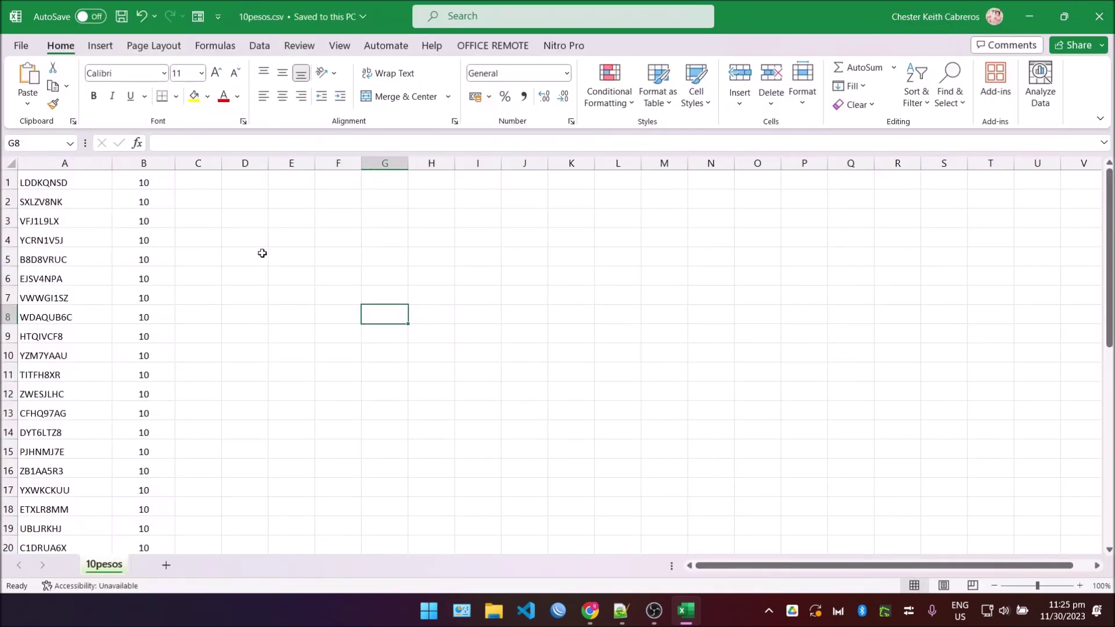
- Upload D:\KLCiS Voucher System v2\Voucher Code Portals\Wifi5\10pesos.csv on the Voucher Import page
{"action": "left_click", "coordinate": [590, 611]}
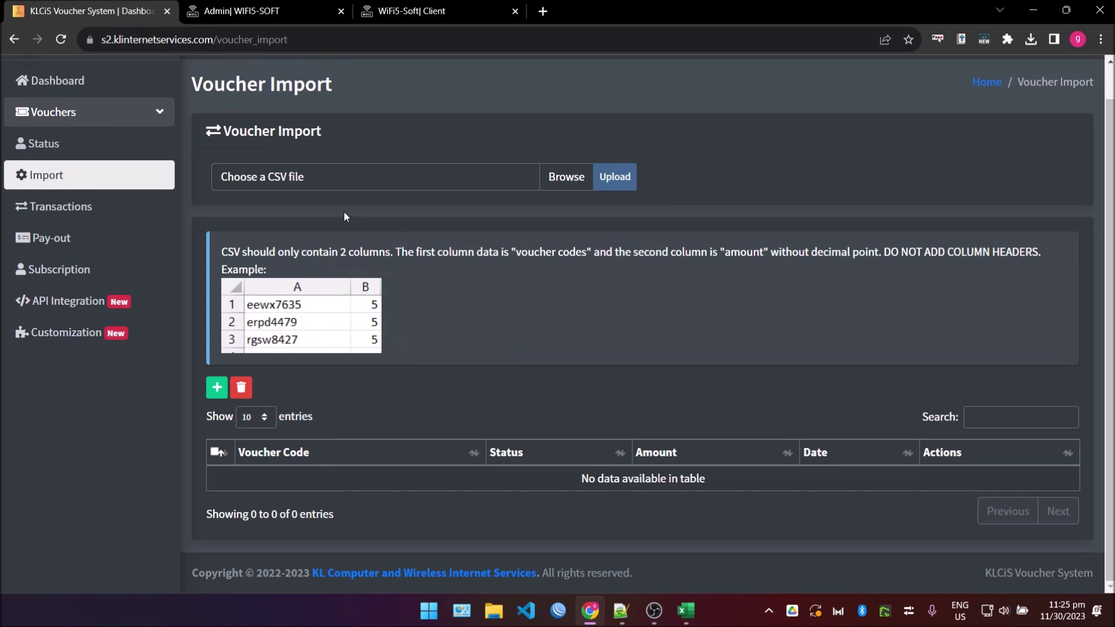
{"action": "left_click", "coordinate": [561, 178]}
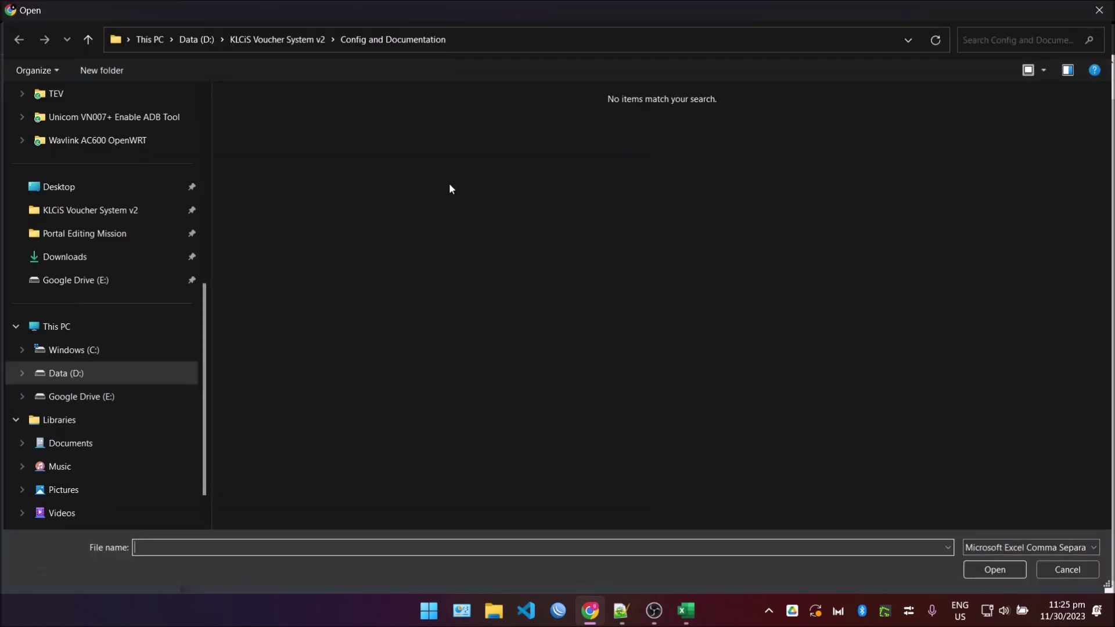
{"action": "left_click", "coordinate": [268, 45]}
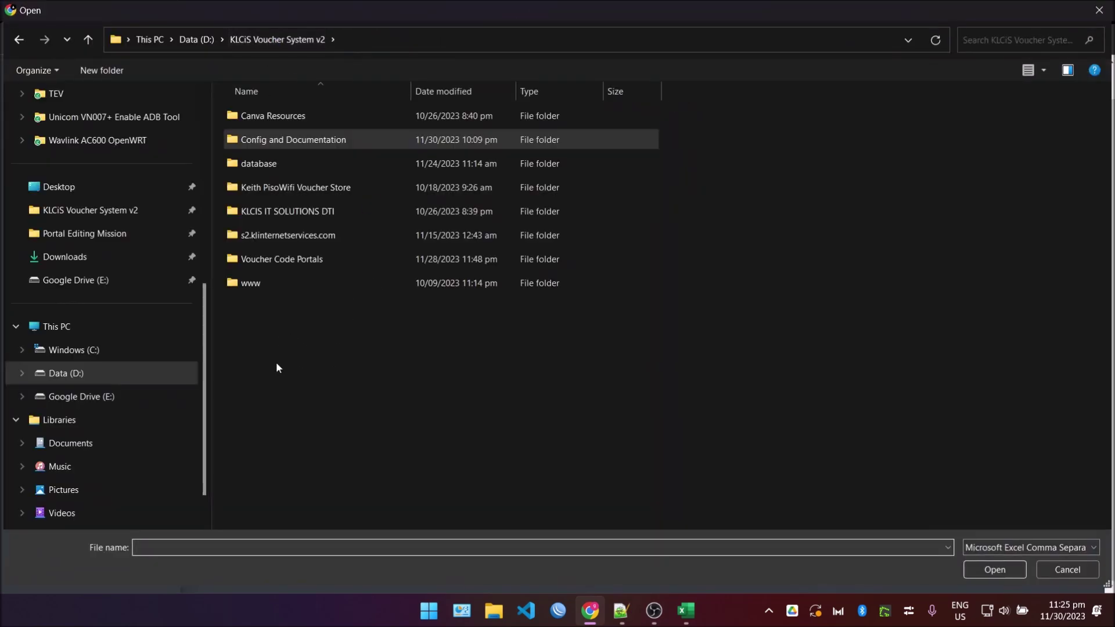
{"action": "double_click", "coordinate": [292, 256]}
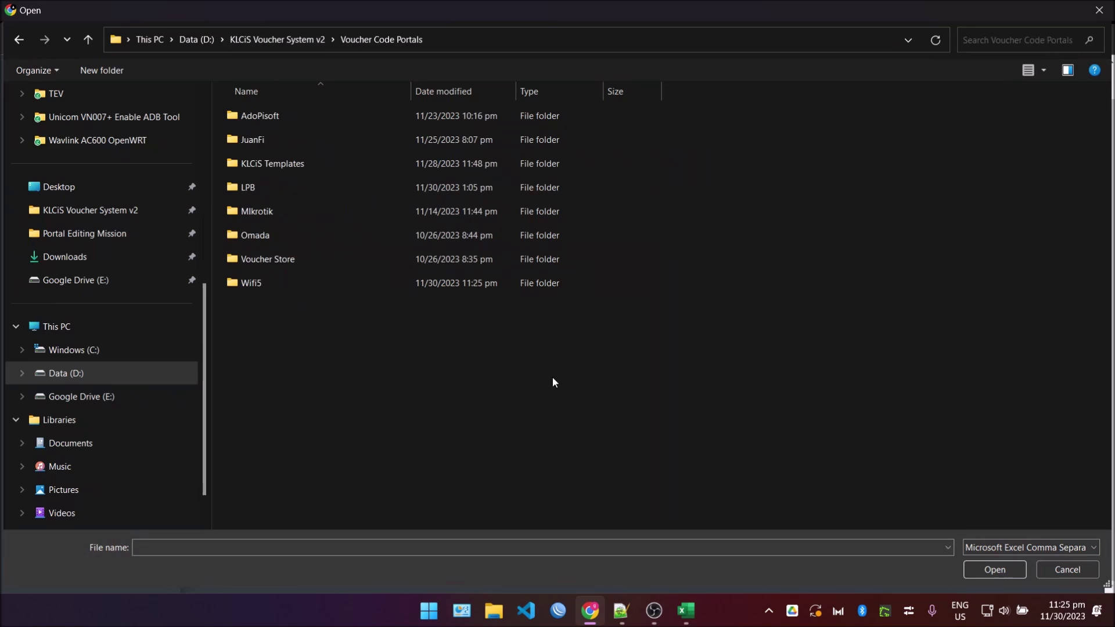
{"action": "double_click", "coordinate": [236, 283]}
{"action": "left_click", "coordinate": [264, 120]}
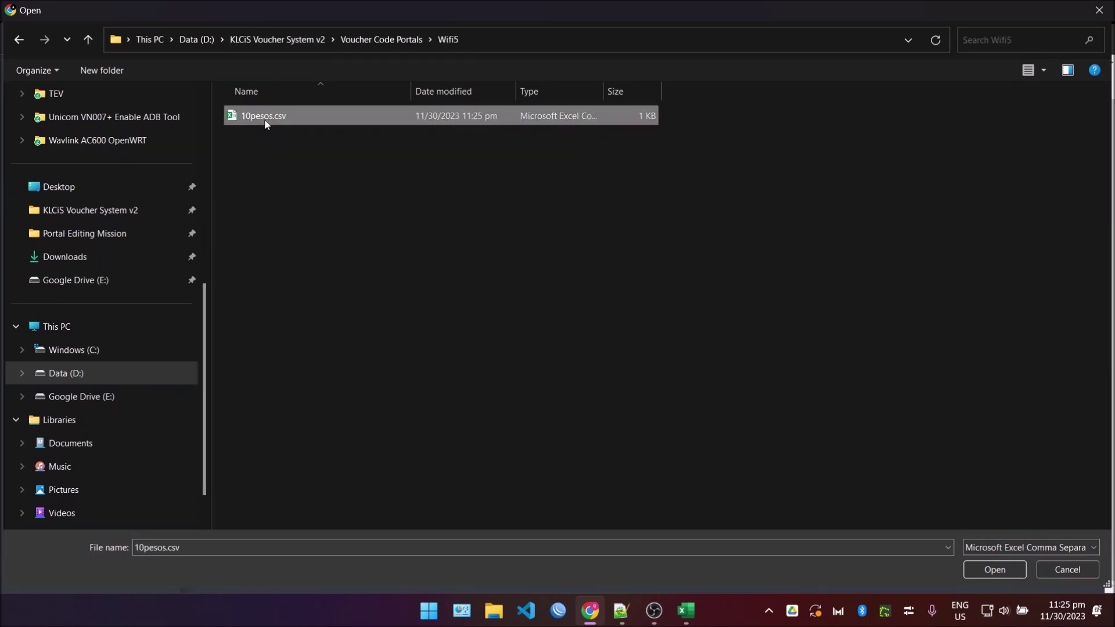
{"action": "left_click", "coordinate": [983, 570]}
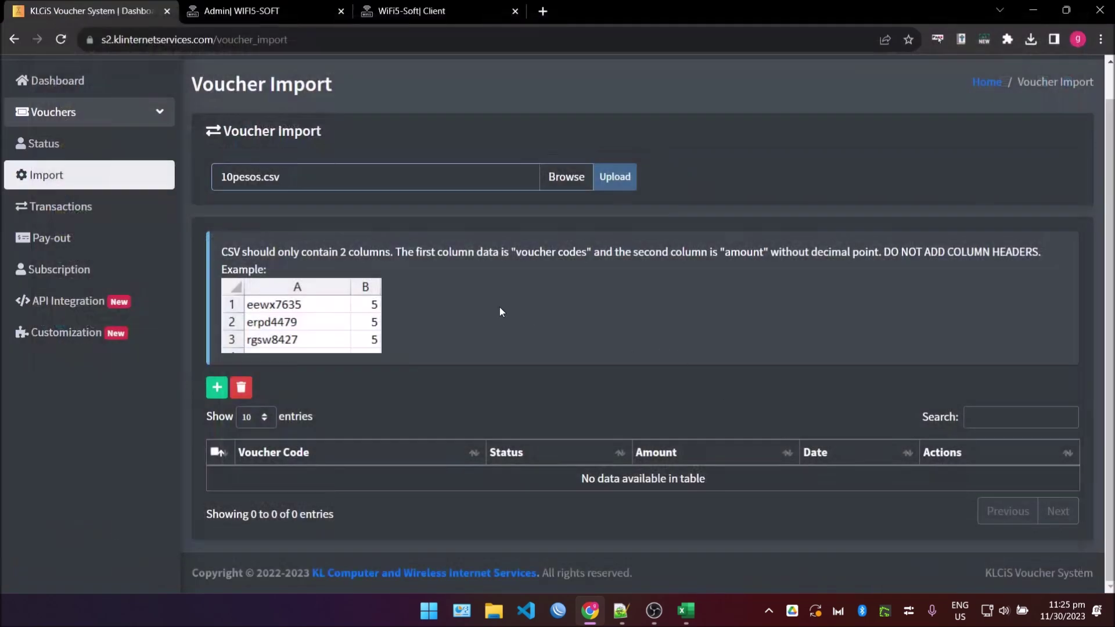
{"action": "left_click", "coordinate": [625, 189]}
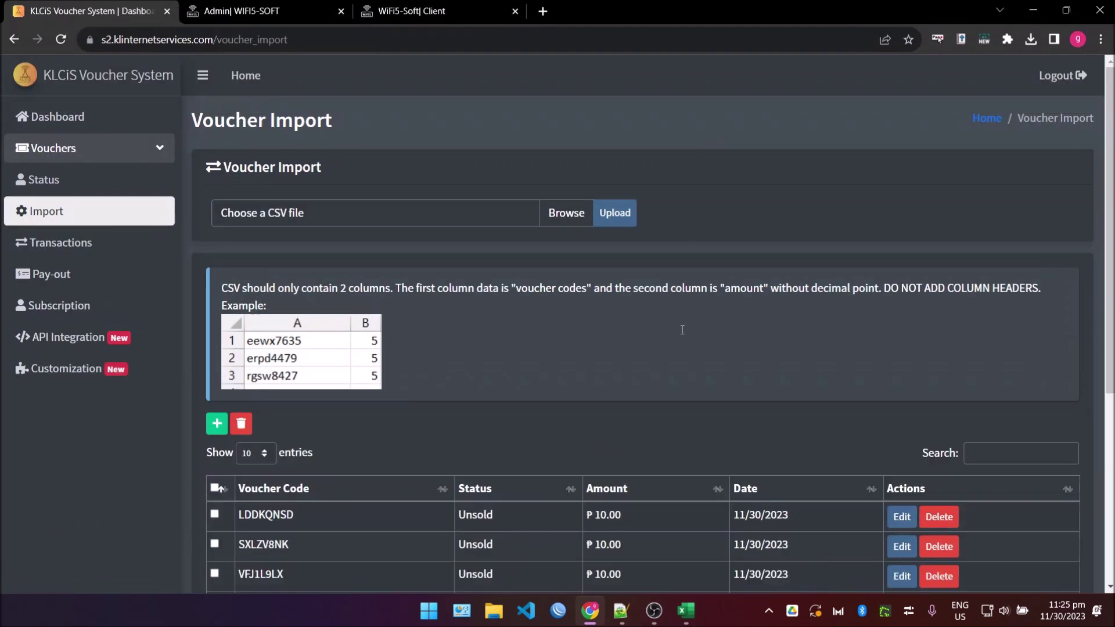
- Look over the imported unsold ₱10.00 voucher rows, then switch to the WiFi5-Soft client page
{"action": "scroll", "coordinate": [681, 374], "scroll_direction": "down", "scroll_amount": 4}
{"action": "left_click_drag", "start_coordinate": [263, 229], "coordinate": [642, 356]}
{"action": "left_click", "coordinate": [642, 356]}
{"action": "left_click_drag", "start_coordinate": [505, 404], "coordinate": [333, 243]}
{"action": "left_click", "coordinate": [329, 246]}
{"action": "scroll", "coordinate": [406, 352], "scroll_direction": "up", "scroll_amount": 5}
{"action": "left_click", "coordinate": [421, 10]}
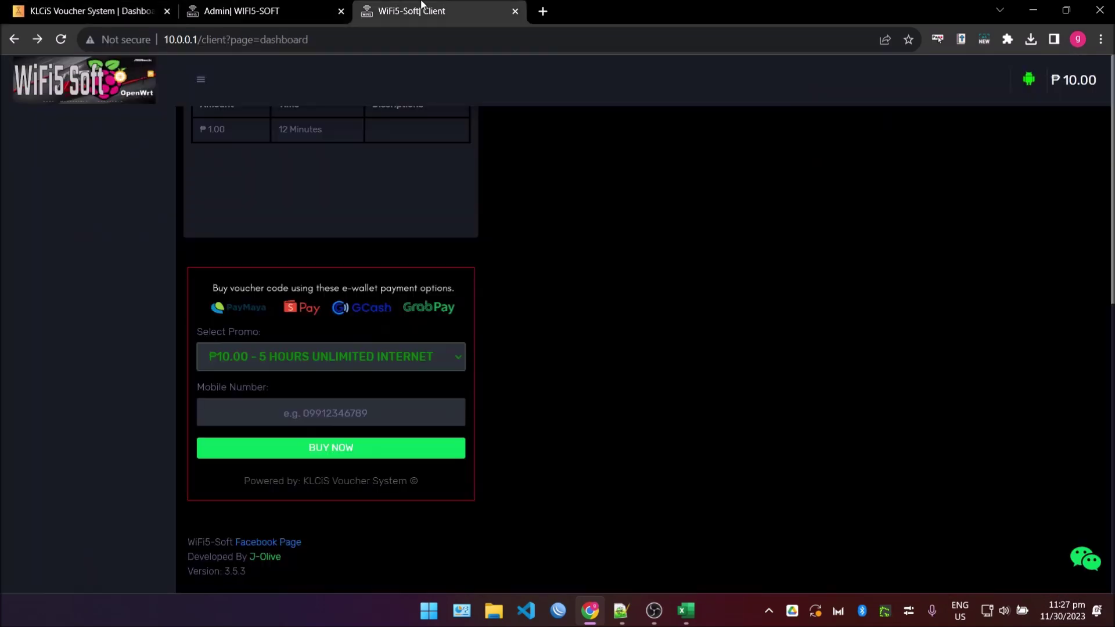
- Reload the WiFi5-Soft client dashboard
{"action": "scroll", "coordinate": [485, 396], "scroll_direction": "up", "scroll_amount": 10}
{"action": "left_click", "coordinate": [266, 36]}
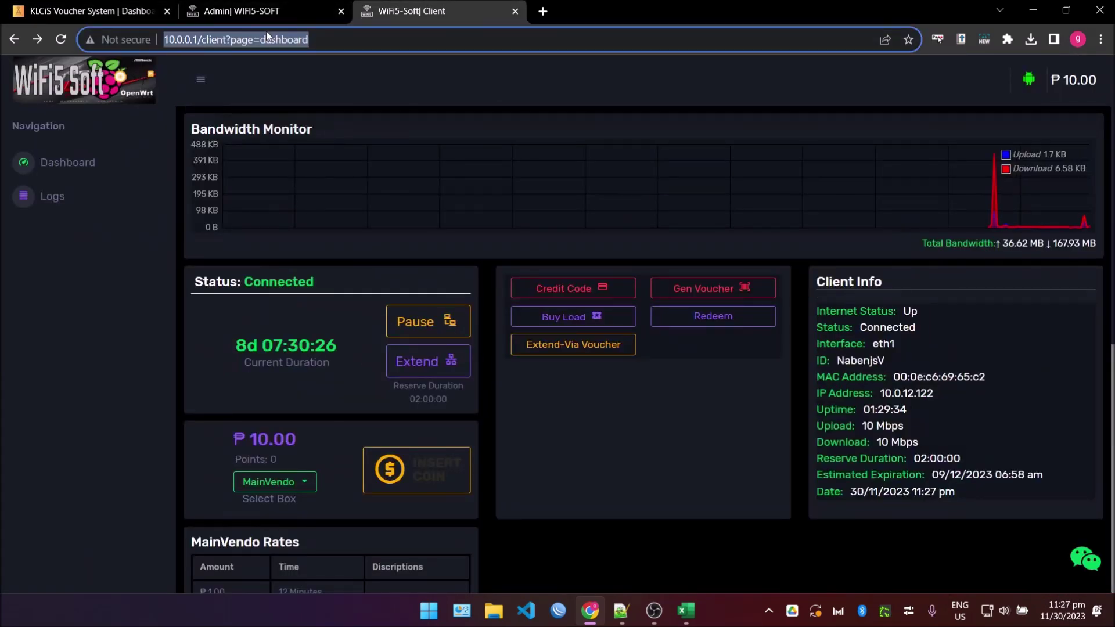
{"action": "key", "text": "Return"}
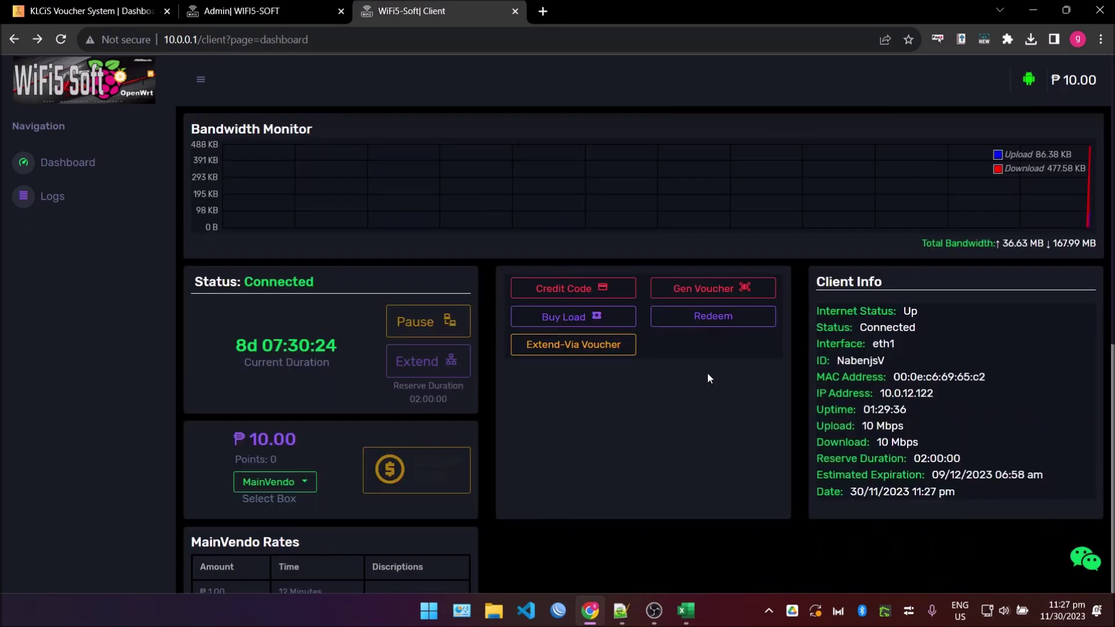
- Keep the ₱10.00 5-hour promo, enter the customer's mobile number and buy the voucher
{"action": "scroll", "coordinate": [516, 460], "scroll_direction": "down", "scroll_amount": 7}
{"action": "scroll", "coordinate": [511, 458], "scroll_direction": "down", "scroll_amount": 2}
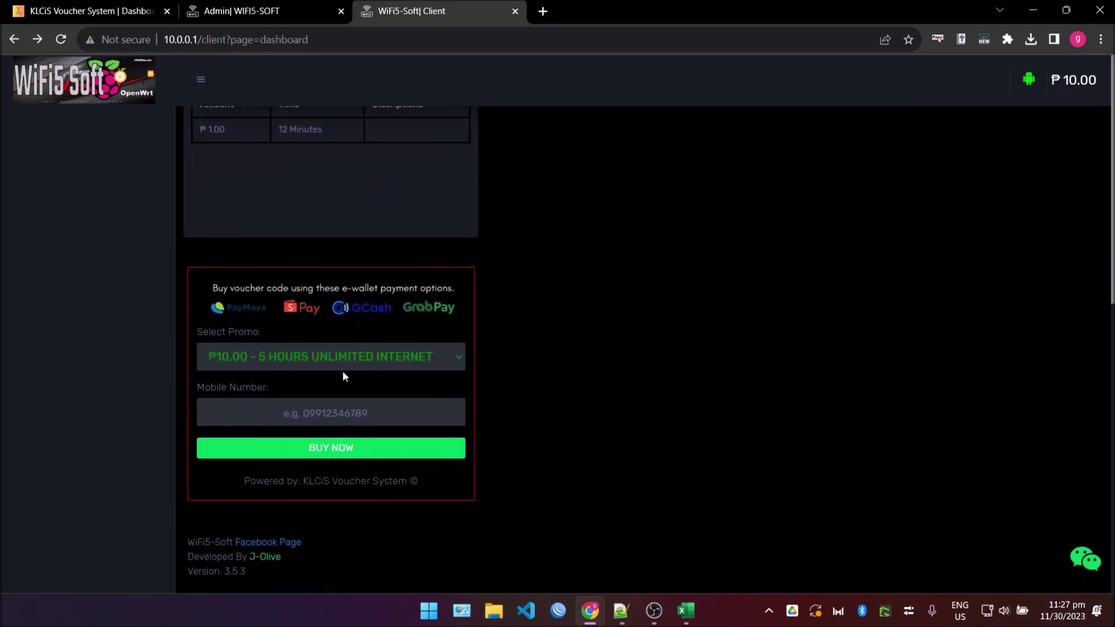
{"action": "left_click", "coordinate": [360, 360]}
{"action": "left_click", "coordinate": [360, 362]}
{"action": "left_click", "coordinate": [326, 418]}
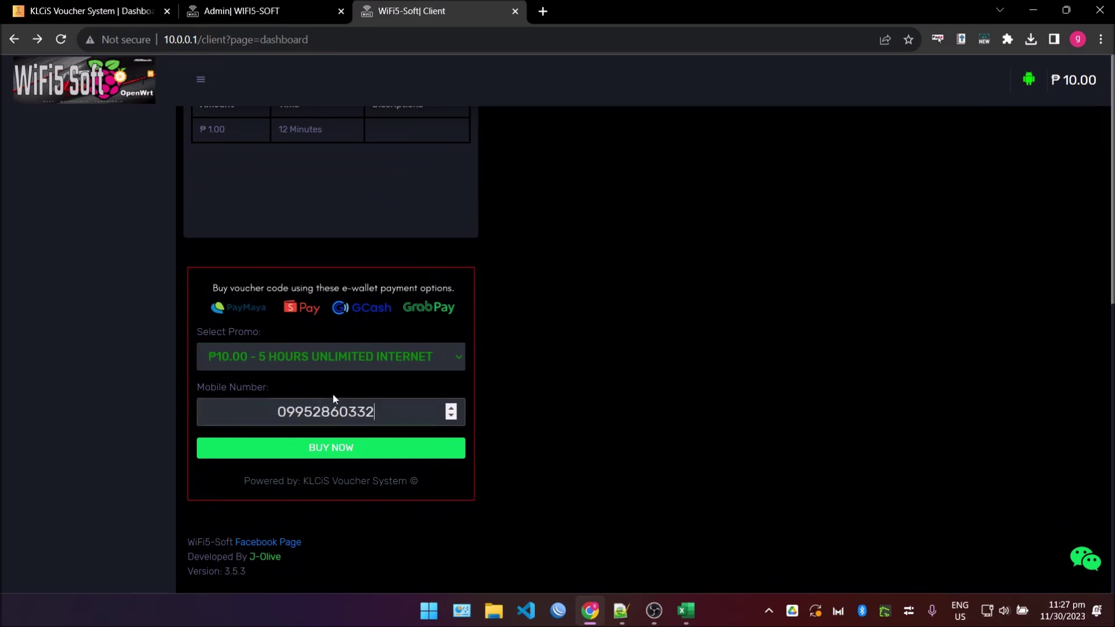
{"action": "left_click", "coordinate": [337, 447]}
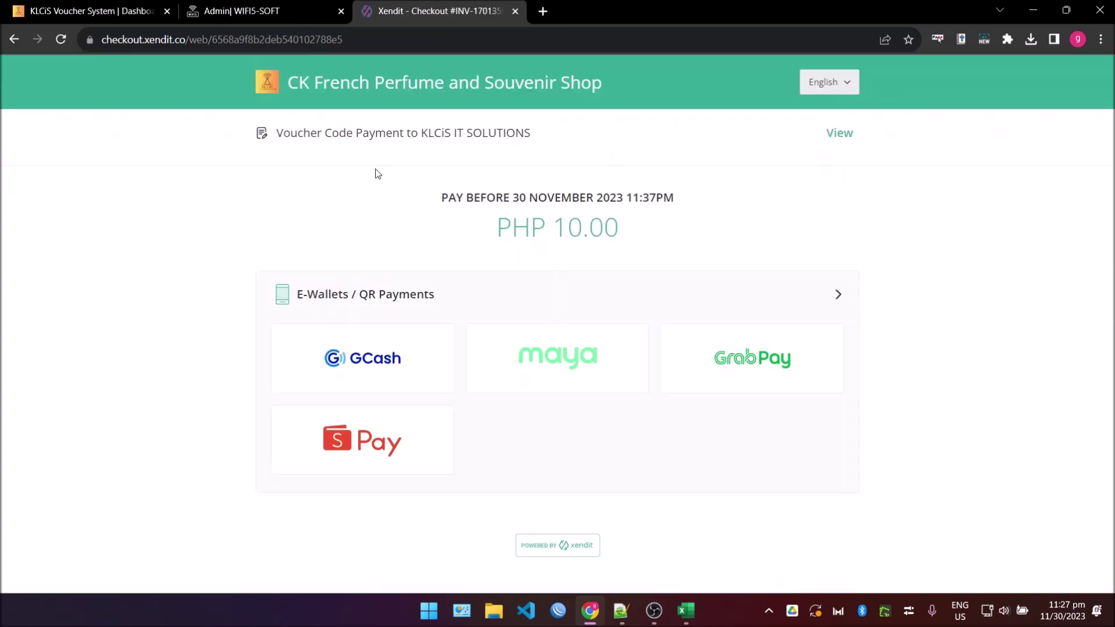
- Expand the invoice details to show the Reference ID under the PHP 10.00 payment description
{"action": "left_click_drag", "start_coordinate": [238, 121], "coordinate": [598, 131]}
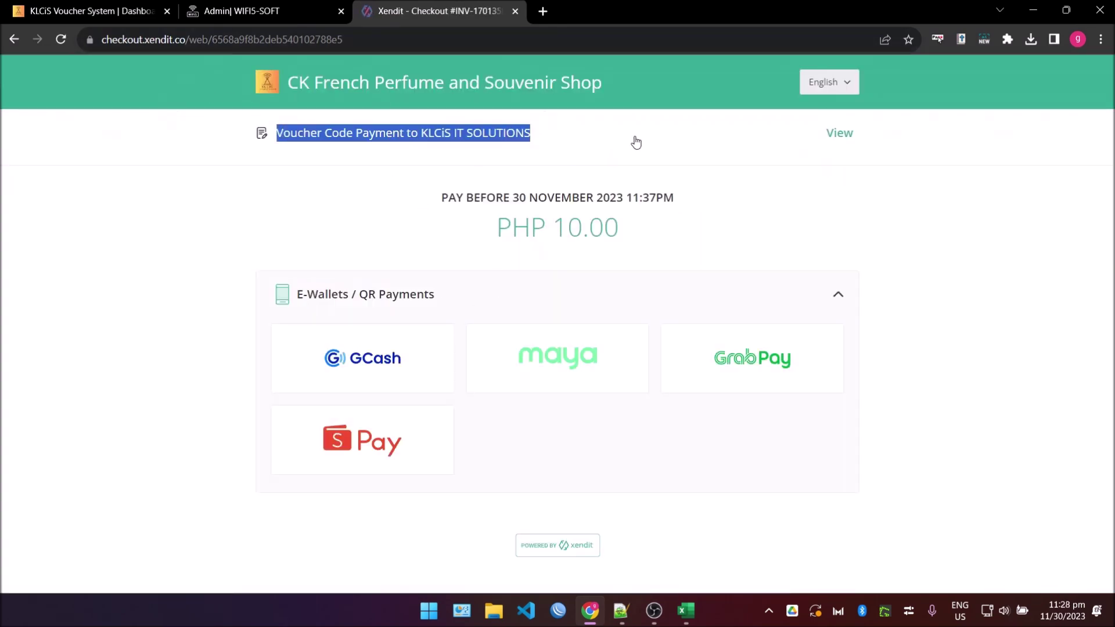
{"action": "left_click", "coordinate": [598, 132]}
{"action": "left_click_drag", "start_coordinate": [151, 102], "coordinate": [581, 97]}
{"action": "left_click", "coordinate": [616, 142]}
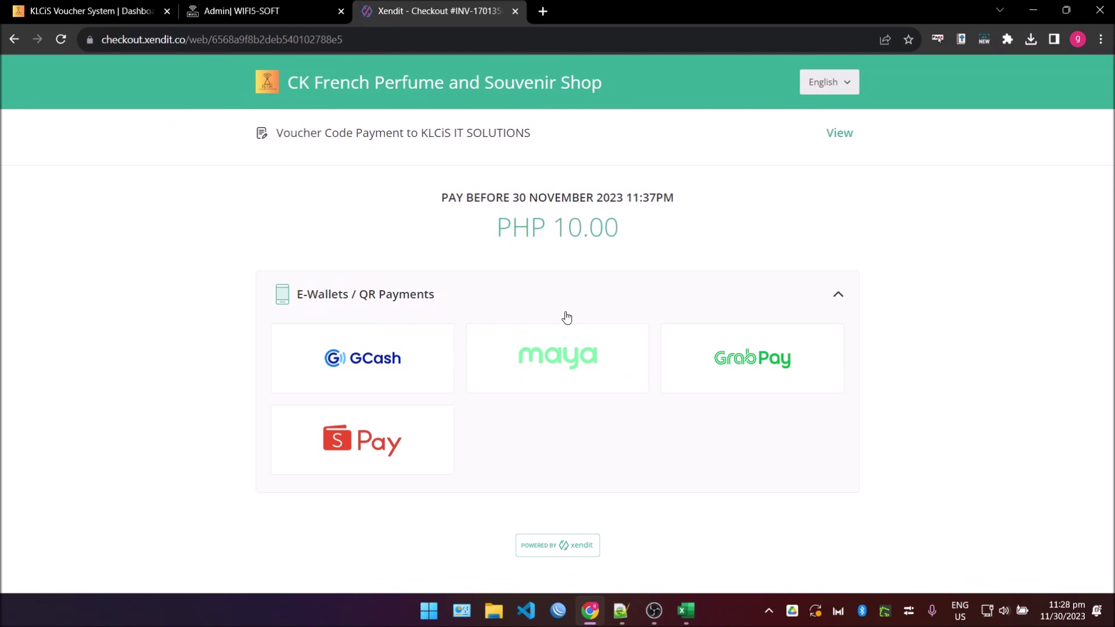
{"action": "left_click", "coordinate": [839, 134]}
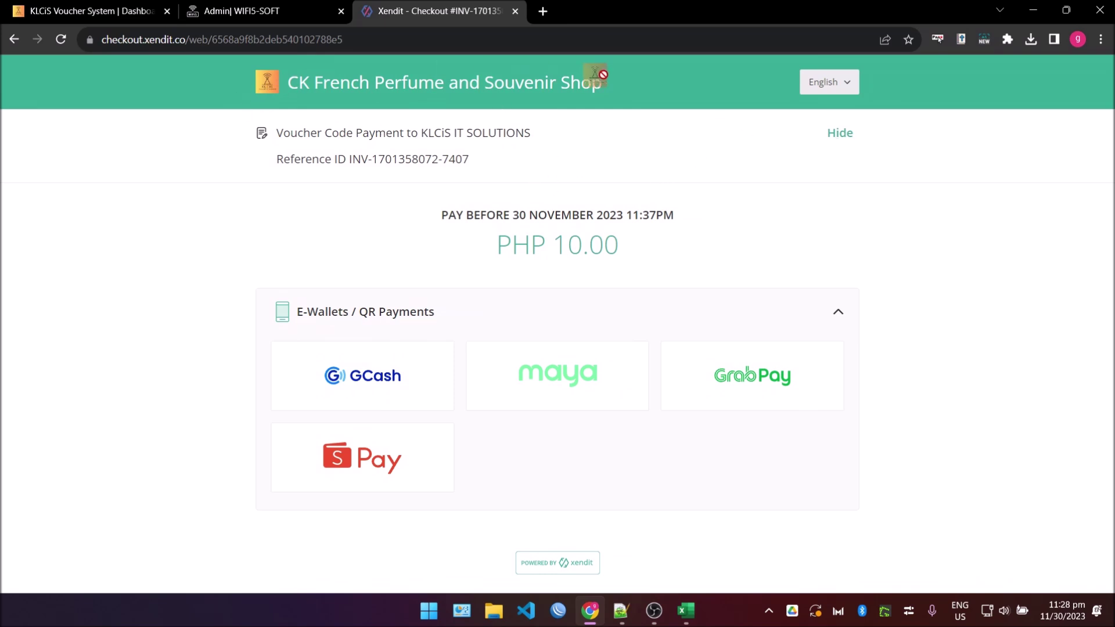
- Highlight the full shop name on the Xendit checkout page
{"action": "left_click_drag", "start_coordinate": [642, 86], "coordinate": [289, 86]}
{"action": "left_click_drag", "start_coordinate": [625, 86], "coordinate": [289, 85]}
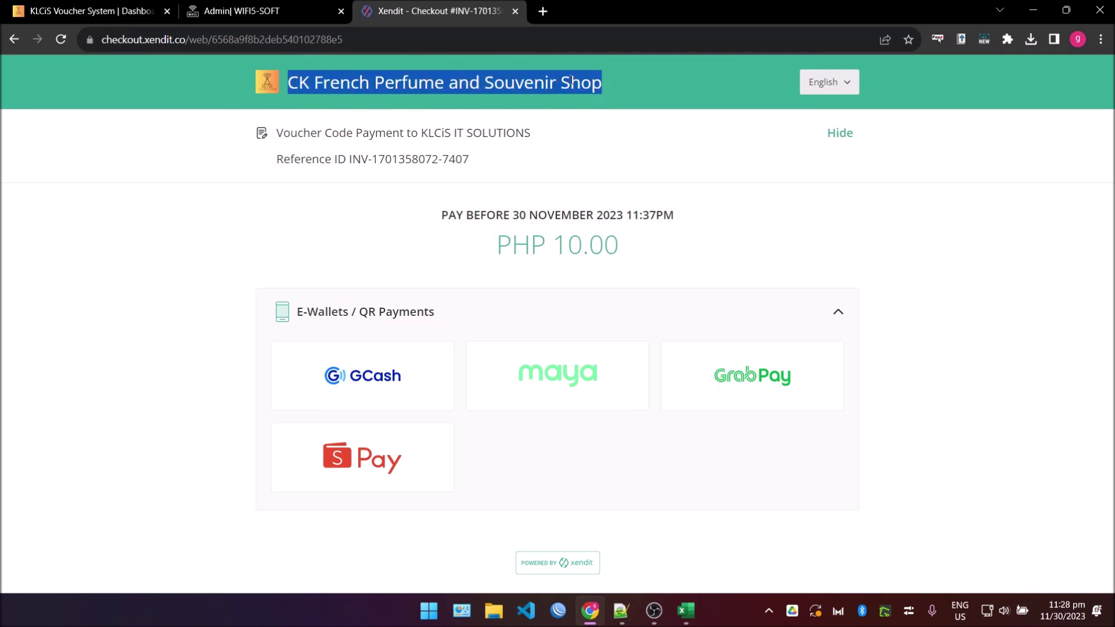
{"action": "left_click", "coordinate": [631, 87]}
{"action": "left_click_drag", "start_coordinate": [612, 87], "coordinate": [289, 85]}
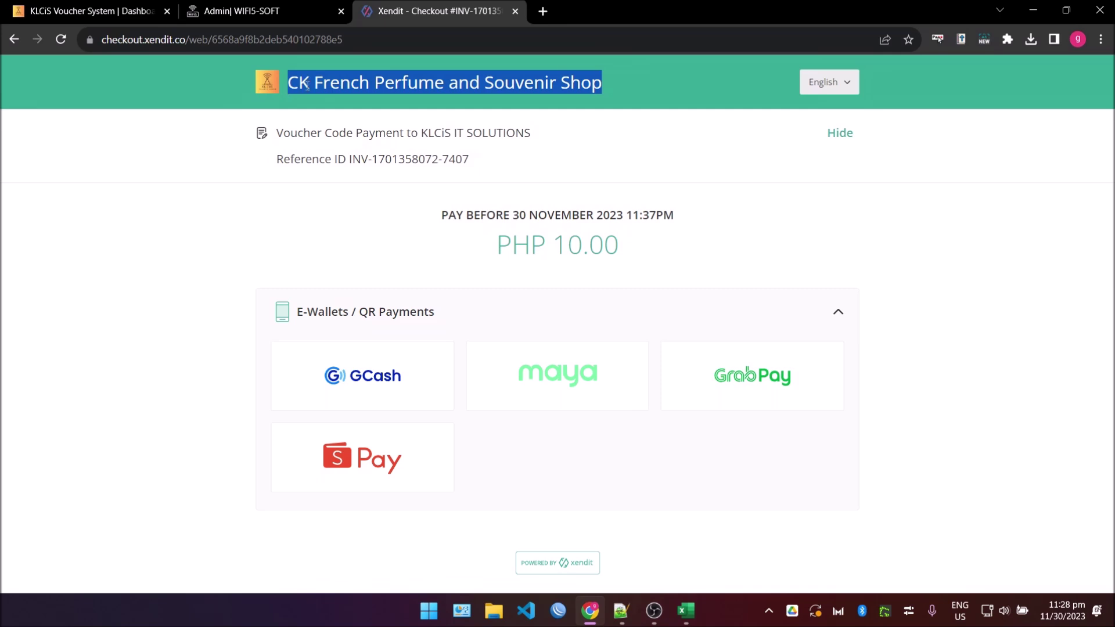
- Re-highlight the shop name 'CK French Perfume and Souvenir Shop' on the Xendit checkout
{"action": "left_click", "coordinate": [345, 90]}
{"action": "left_click_drag", "start_coordinate": [627, 95], "coordinate": [290, 88]}
{"action": "left_click", "coordinate": [522, 104]}
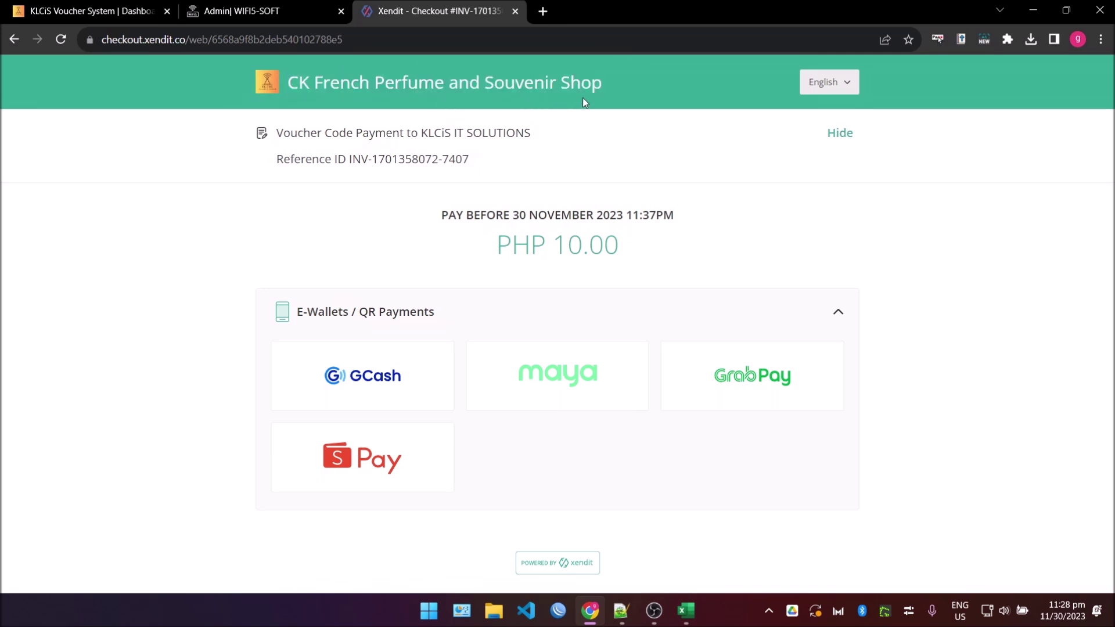
{"action": "left_click_drag", "start_coordinate": [615, 94], "coordinate": [288, 96]}
{"action": "left_click", "coordinate": [597, 107]}
{"action": "mouse_move", "coordinate": [300, 86]}
{"action": "left_mouse_down"}
{"action": "mouse_move", "coordinate": [603, 84]}
{"action": "mouse_move", "coordinate": [290, 83]}
{"action": "mouse_move", "coordinate": [604, 84]}
{"action": "mouse_move", "coordinate": [287, 84]}
{"action": "left_mouse_up"}
{"action": "left_click", "coordinate": [300, 90]}
{"action": "left_click", "coordinate": [450, 76]}
- Go back to the WiFi5-Soft client dashboard
{"action": "key", "text": "alt+Left"}
{"action": "left_click", "coordinate": [322, 535]}
{"action": "left_click", "coordinate": [413, 524]}
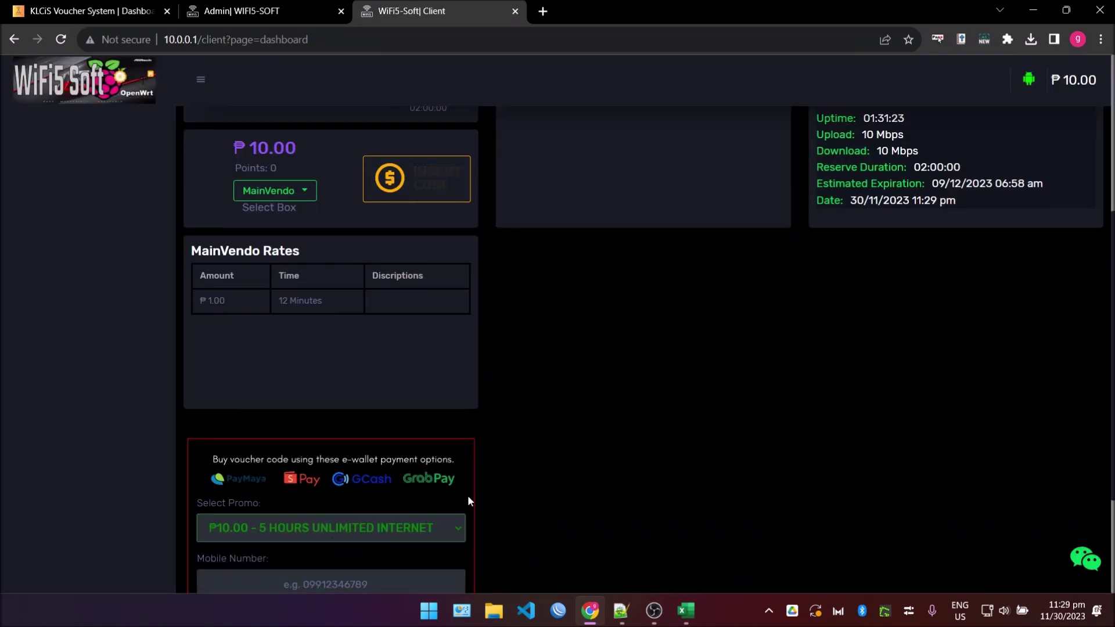
{"action": "scroll", "coordinate": [405, 214], "scroll_direction": "up", "scroll_amount": 4}
{"action": "scroll", "coordinate": [405, 291], "scroll_direction": "down", "scroll_amount": 7}
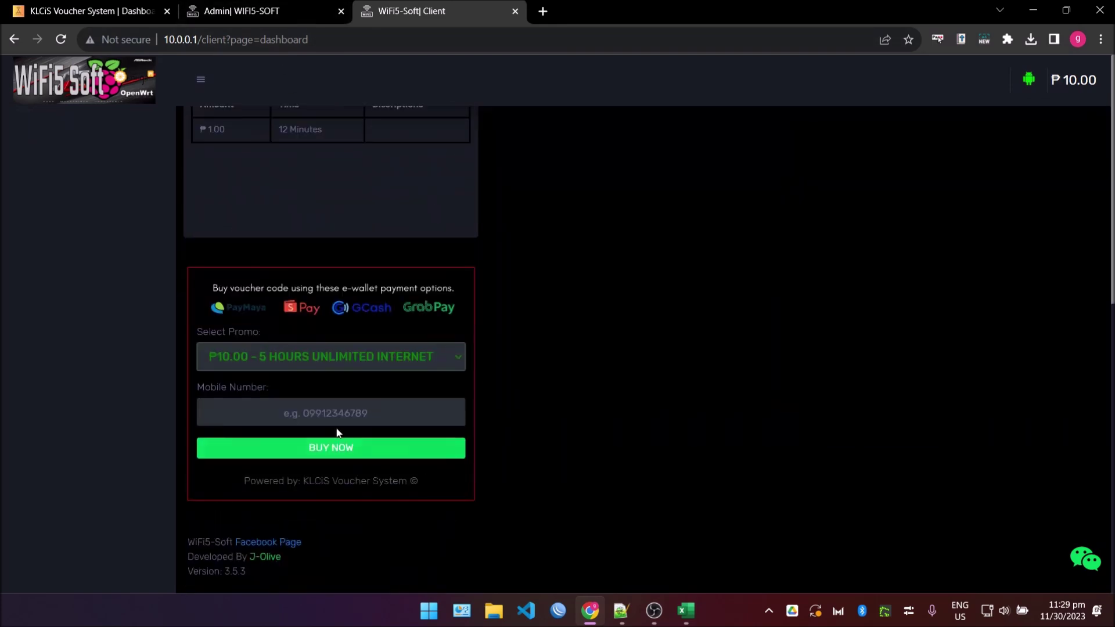
- Browse the promo list, checking ₱100.00 - 7 DAYS and settling on ₱20.00 - 1 DAY
{"action": "left_click", "coordinate": [345, 361]}
{"action": "left_click", "coordinate": [307, 393]}
{"action": "left_click", "coordinate": [318, 365]}
{"action": "left_click", "coordinate": [308, 396]}
{"action": "left_click", "coordinate": [317, 355]}
{"action": "left_click", "coordinate": [307, 407]}
{"action": "left_click", "coordinate": [313, 366]}
{"action": "left_click", "coordinate": [340, 392]}
- Generate the ₱20 and ₱100 voucher batches from the WiFi5-Soft admin Vouchers page
{"action": "left_click", "coordinate": [248, 7]}
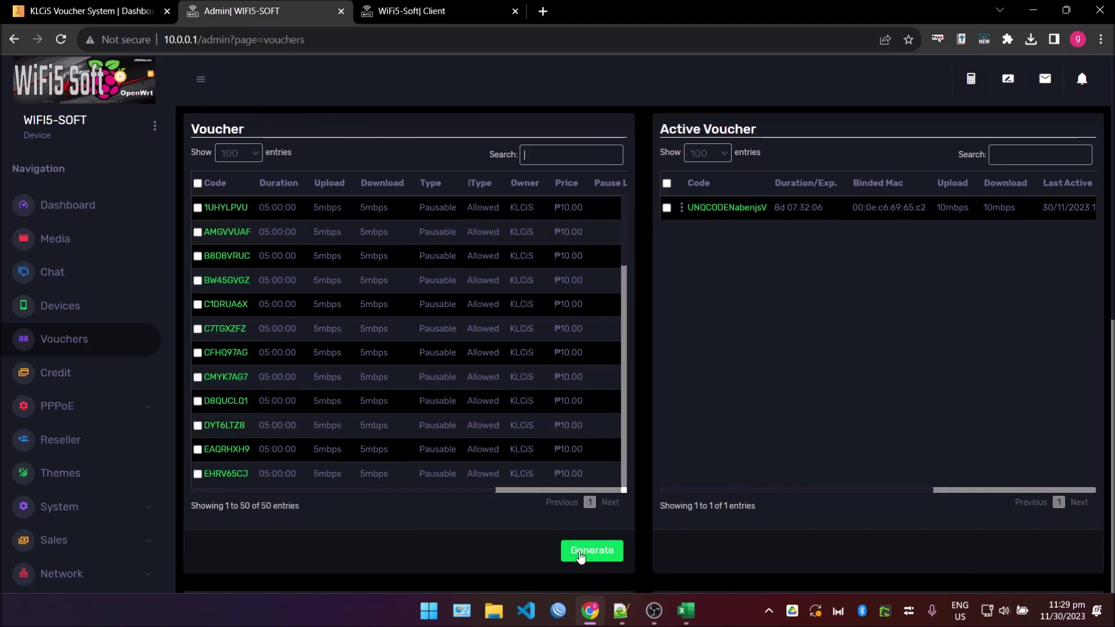
{"action": "left_click", "coordinate": [590, 552]}
{"action": "left_click", "coordinate": [727, 455]}
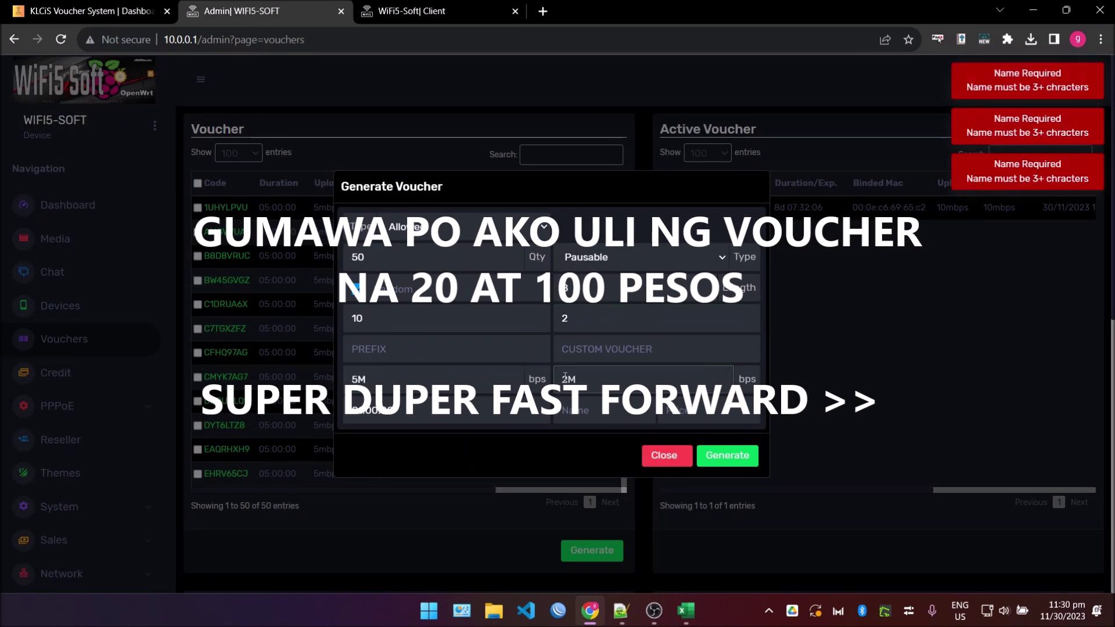
{"action": "left_click", "coordinate": [727, 455]}
{"action": "left_click", "coordinate": [686, 611]}
{"action": "left_click", "coordinate": [535, 344]}
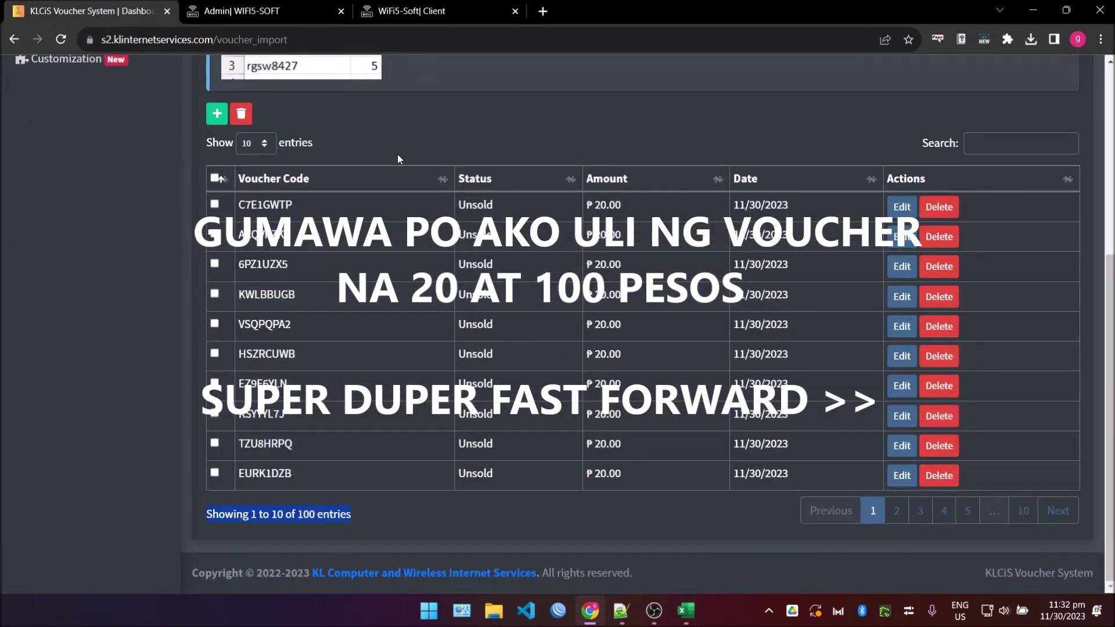
{"action": "left_click", "coordinate": [265, 10]}
{"action": "left_click", "coordinate": [589, 548]}
{"action": "left_click", "coordinate": [727, 456]}
{"action": "left_click", "coordinate": [729, 493]}
{"action": "left_click", "coordinate": [584, 67]}
- In the exported voucher workbook, delete the extra sheet, adjust a column and save as a new file
{"action": "right_click", "coordinate": [200, 565]}
{"action": "left_click", "coordinate": [536, 341]}
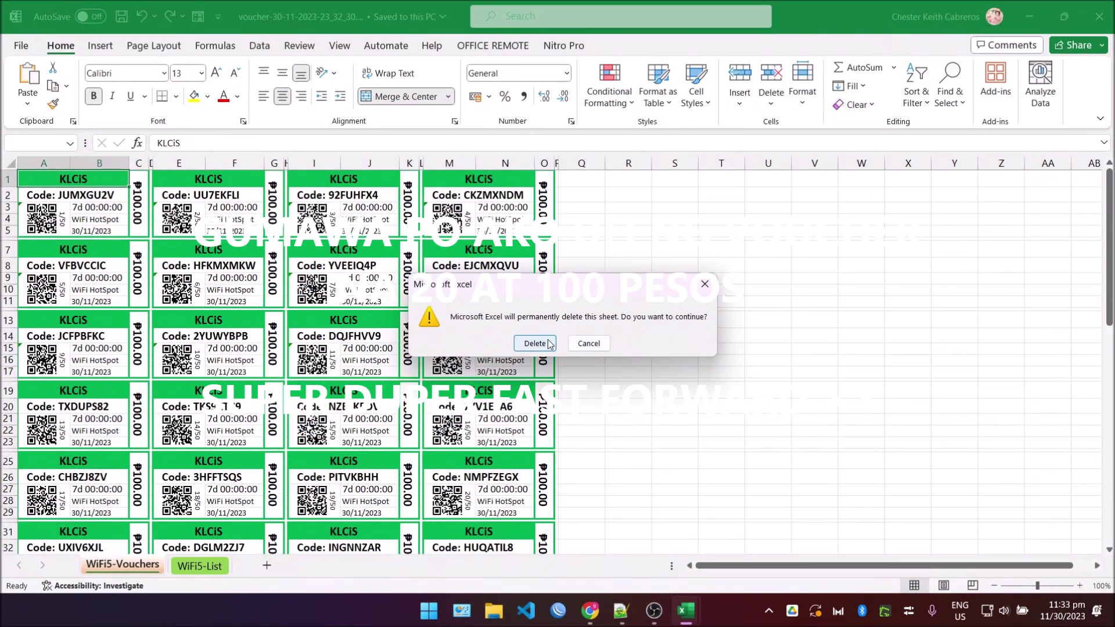
{"action": "left_click", "coordinate": [541, 346]}
{"action": "right_click", "coordinate": [456, 164]}
{"action": "left_click", "coordinate": [514, 329]}
{"action": "key", "text": "F12"}
{"action": "left_click", "coordinate": [589, 611]}
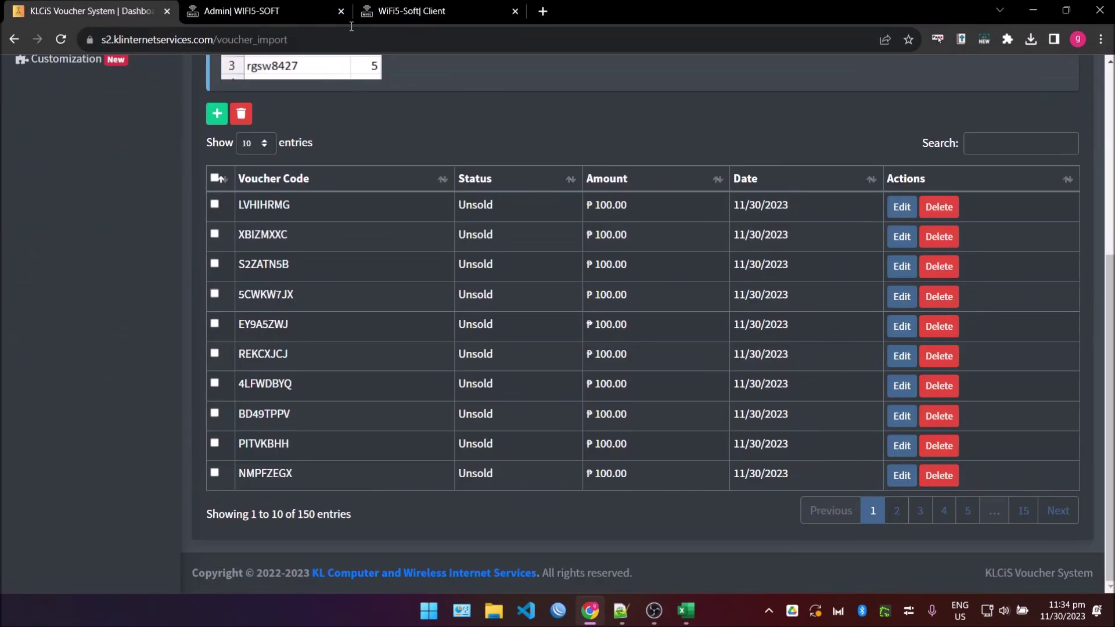
- Close the voucher ticket preview and the generated vouchers summary
{"action": "left_click", "coordinate": [264, 10]}
{"action": "left_click", "coordinate": [727, 455]}
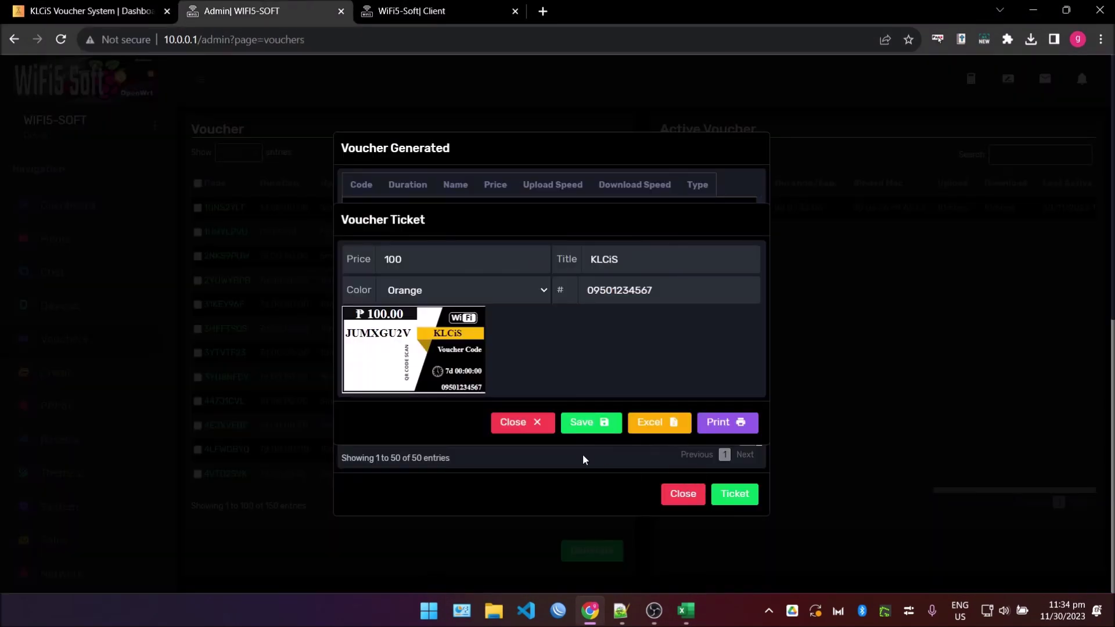
{"action": "left_click", "coordinate": [537, 428]}
{"action": "left_click", "coordinate": [666, 496]}
{"action": "left_click", "coordinate": [425, 6]}
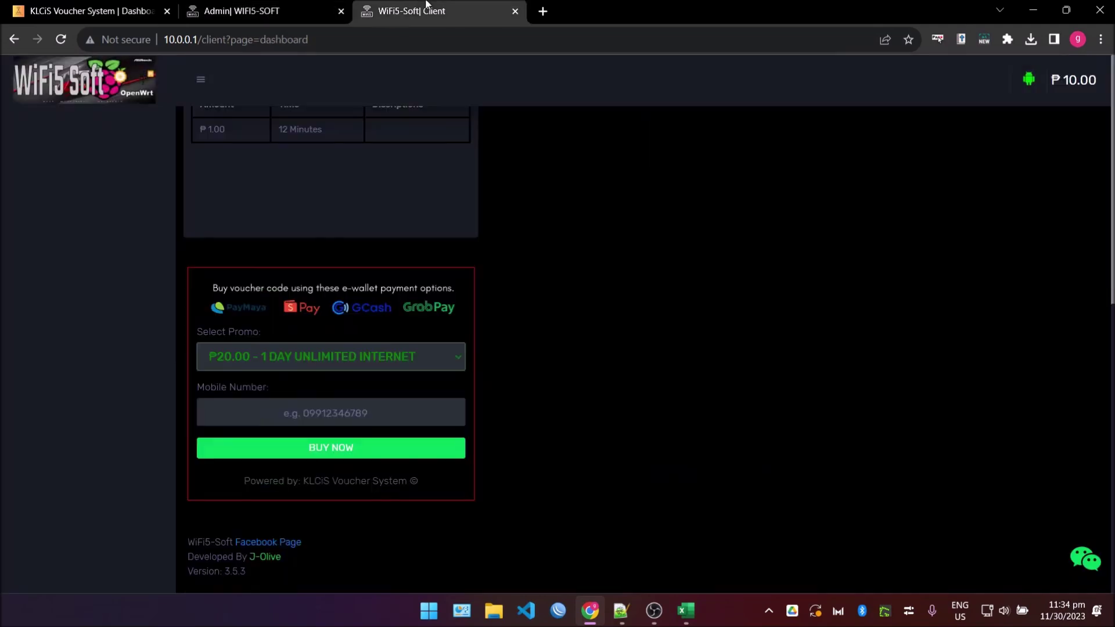
- Reload the client page, choose ₱100.00 - 7 DAYS and enter the customer's mobile number
{"action": "left_click", "coordinate": [420, 39]}
{"action": "key", "text": "Return"}
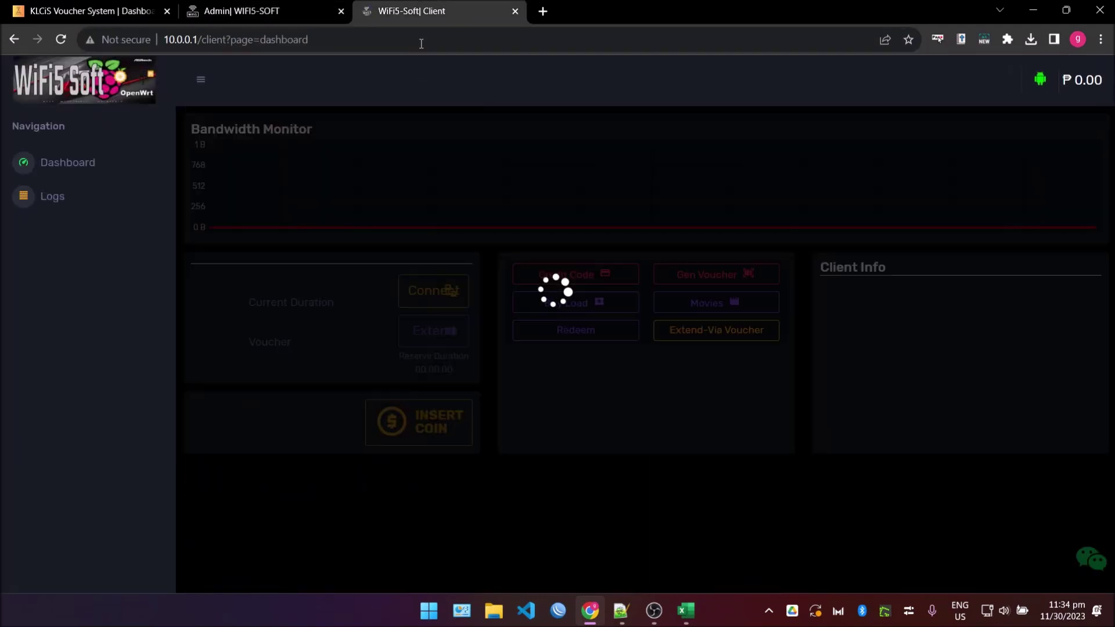
{"action": "scroll", "coordinate": [500, 363], "scroll_direction": "down", "scroll_amount": 8}
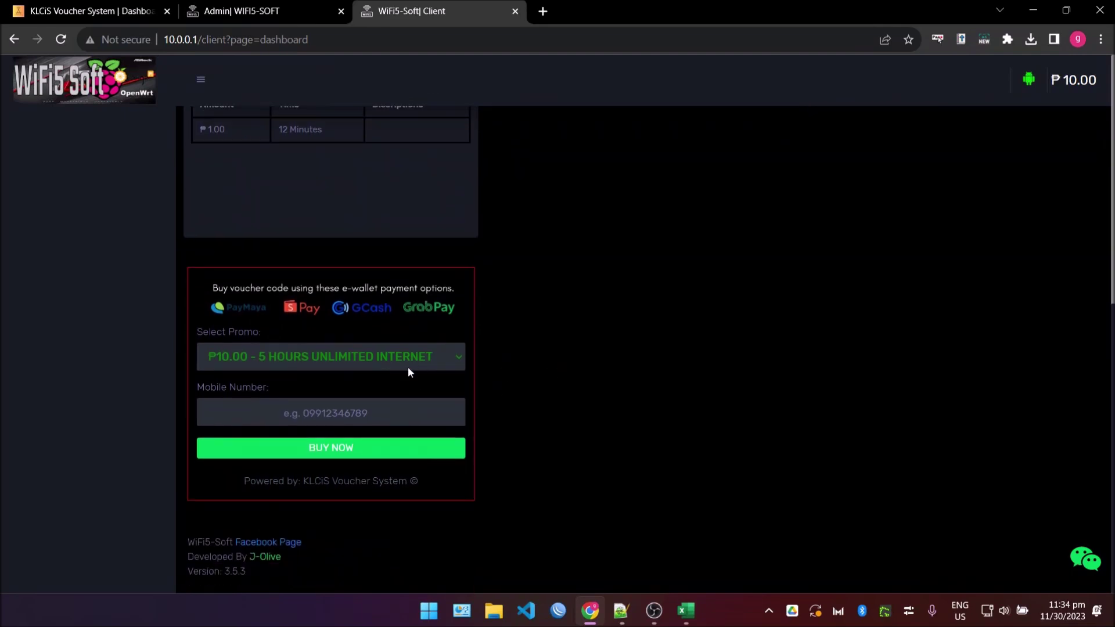
{"action": "left_click", "coordinate": [409, 361]}
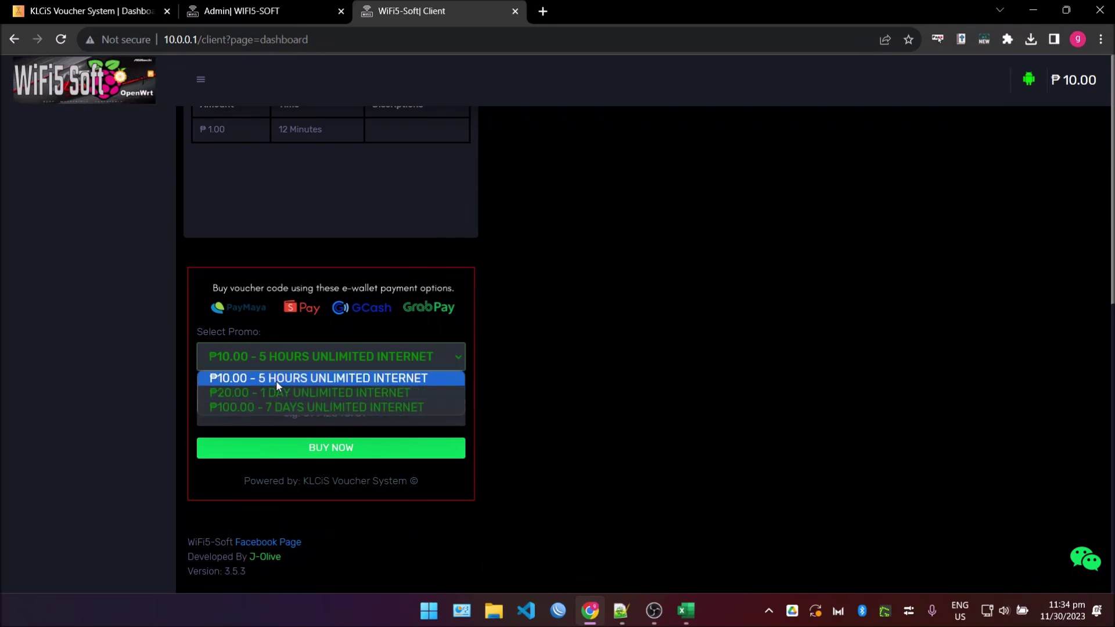
{"action": "left_click", "coordinate": [240, 407]}
{"action": "left_click", "coordinate": [283, 410]}
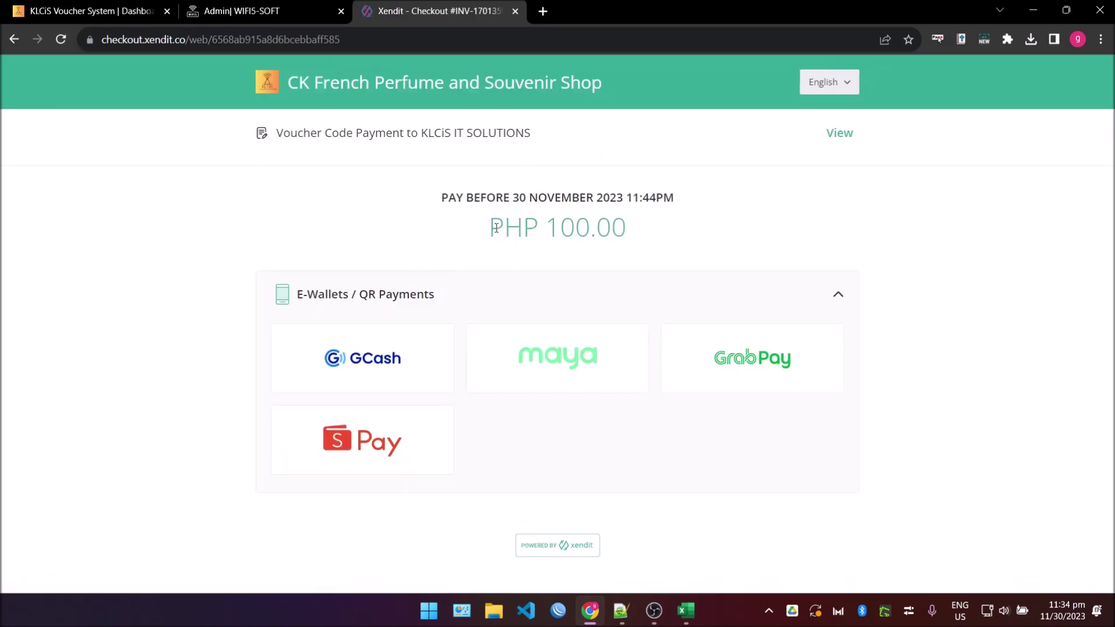
- Highlight the PHP 100.00 amount, reference ID and payee KLCiS IT SOLUTIONS on the checkout
{"action": "left_click_drag", "start_coordinate": [490, 227], "coordinate": [679, 226]}
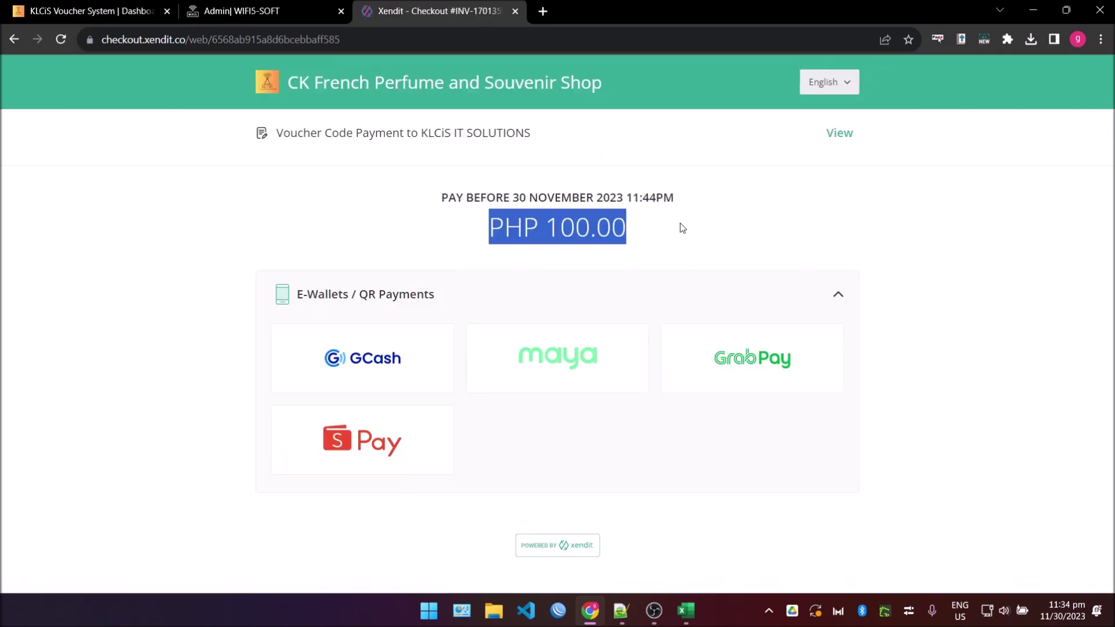
{"action": "left_click", "coordinate": [838, 134]}
{"action": "left_click_drag", "start_coordinate": [556, 135], "coordinate": [421, 133]}
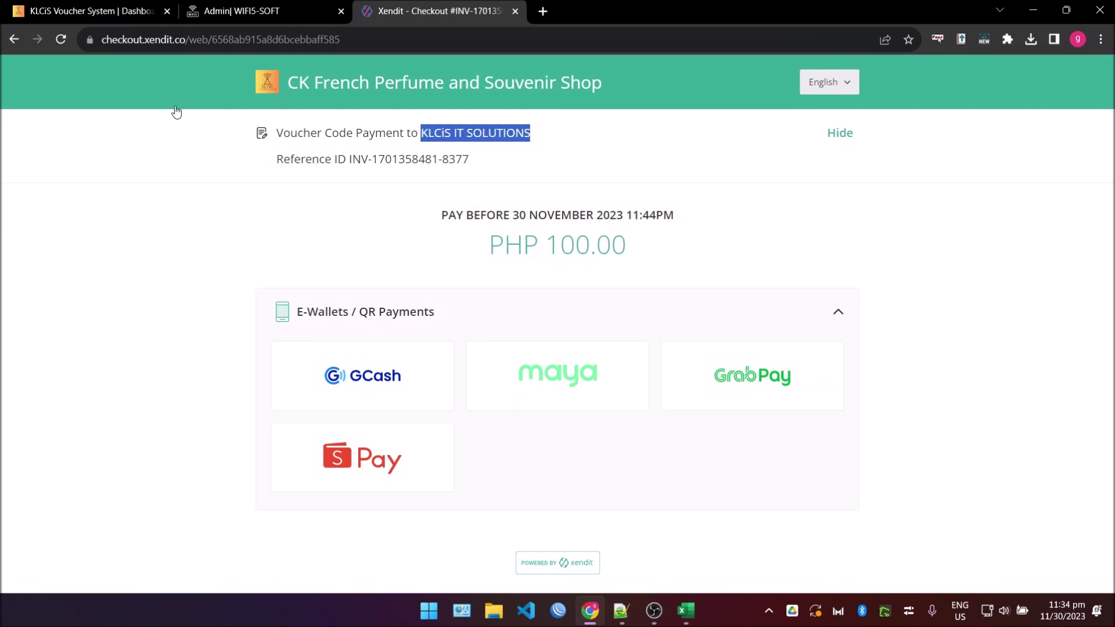
{"action": "left_click", "coordinate": [62, 4]}
{"action": "scroll", "coordinate": [169, 138], "scroll_direction": "up", "scroll_amount": 5}
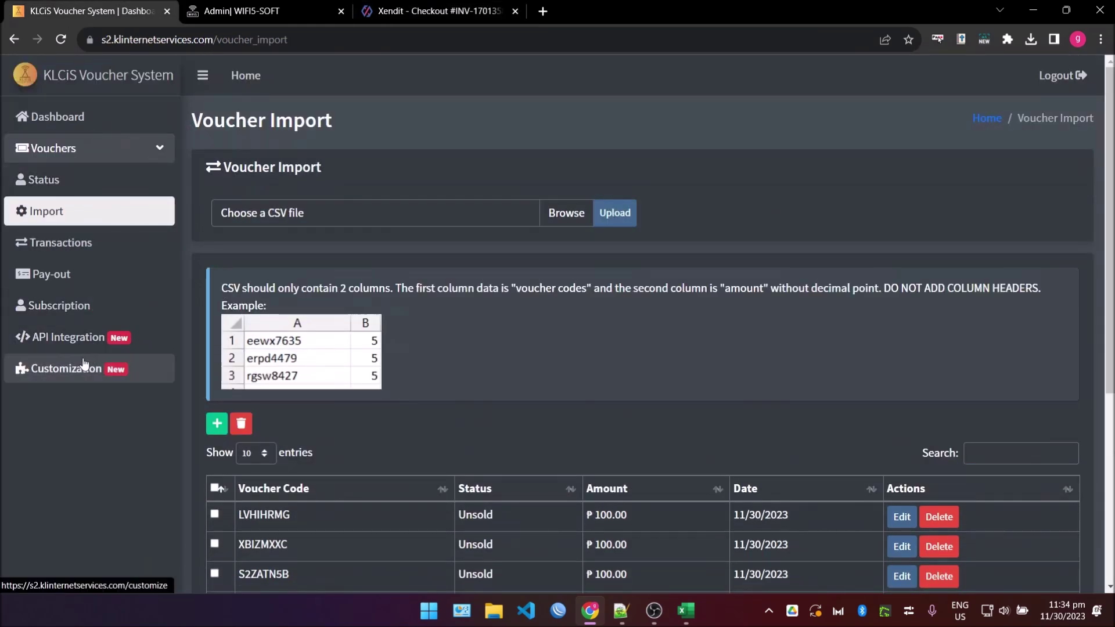
- Open KLCiS Customization and recheck the payee name on the Xendit checkout
{"action": "left_click", "coordinate": [84, 364]}
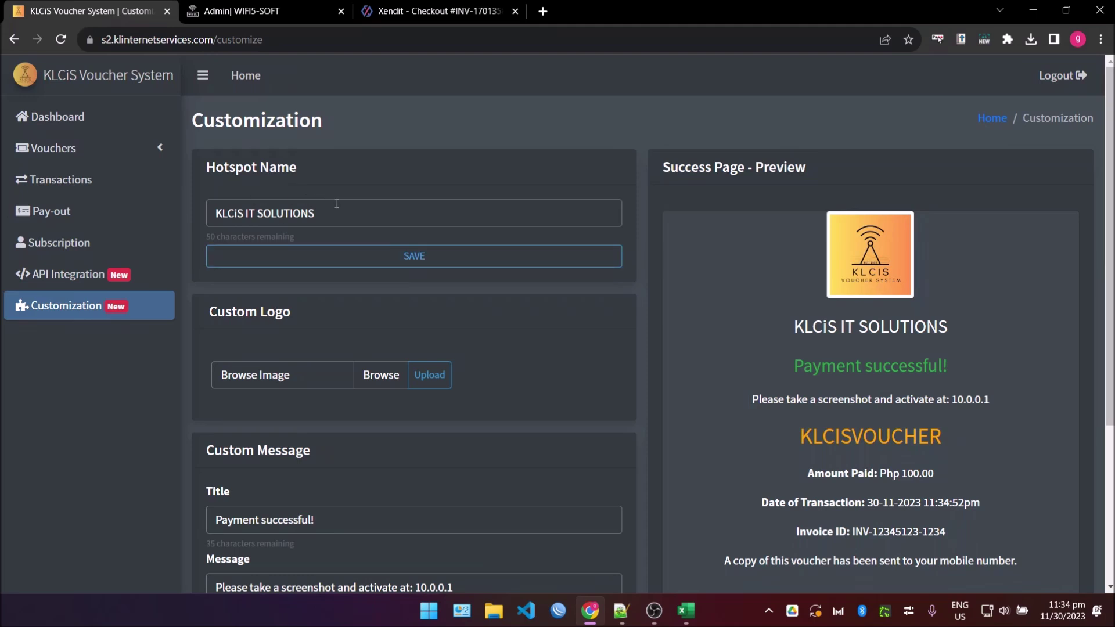
{"action": "left_click", "coordinate": [409, 10]}
{"action": "left_click", "coordinate": [354, 145]}
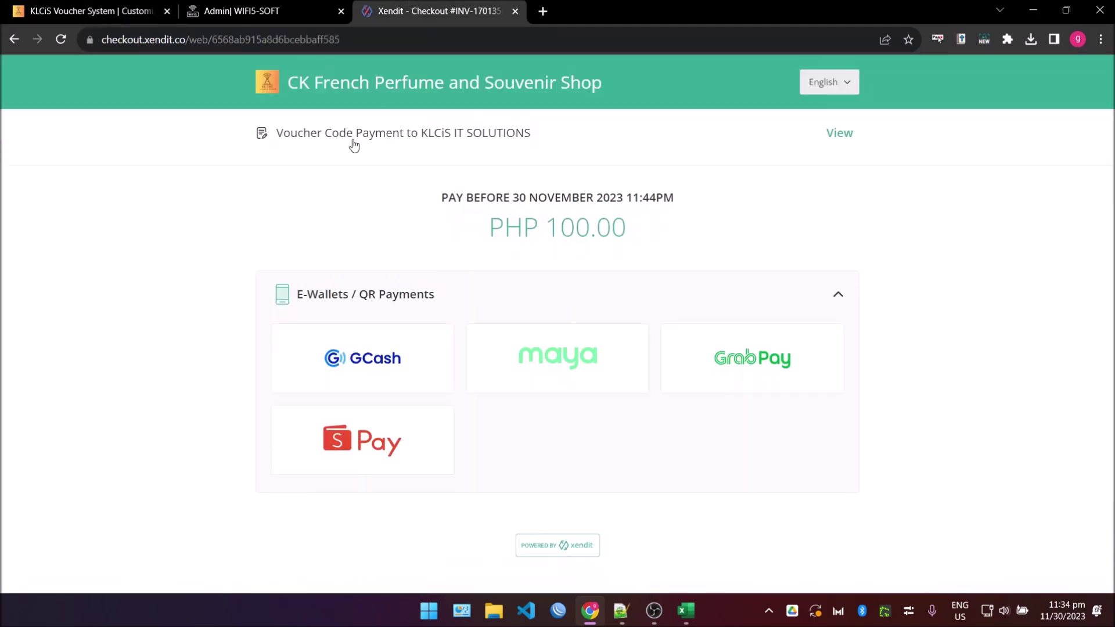
{"action": "left_click_drag", "start_coordinate": [303, 134], "coordinate": [554, 150]}
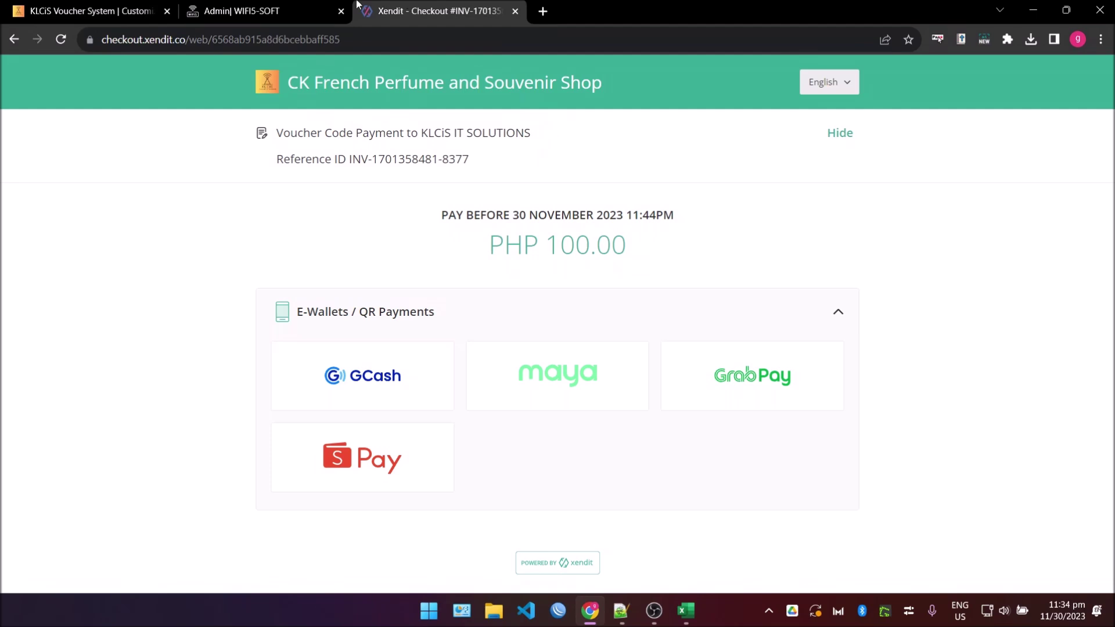
{"action": "left_click", "coordinate": [279, 11]}
{"action": "left_click", "coordinate": [91, 9]}
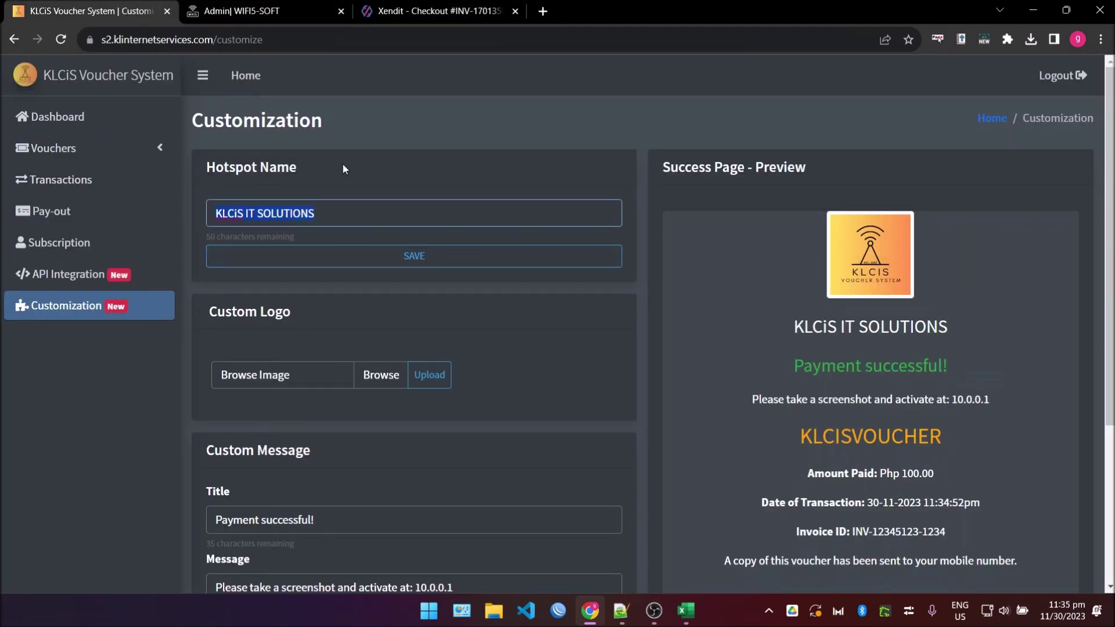
- Enter 'WiFi5 Soft DEMO' as the hotspot name and save it
{"action": "type", "text": "WiFI"}
{"action": "key", "text": "BackSpace"}
{"action": "type", "text": "i5 Soft DEMO"}
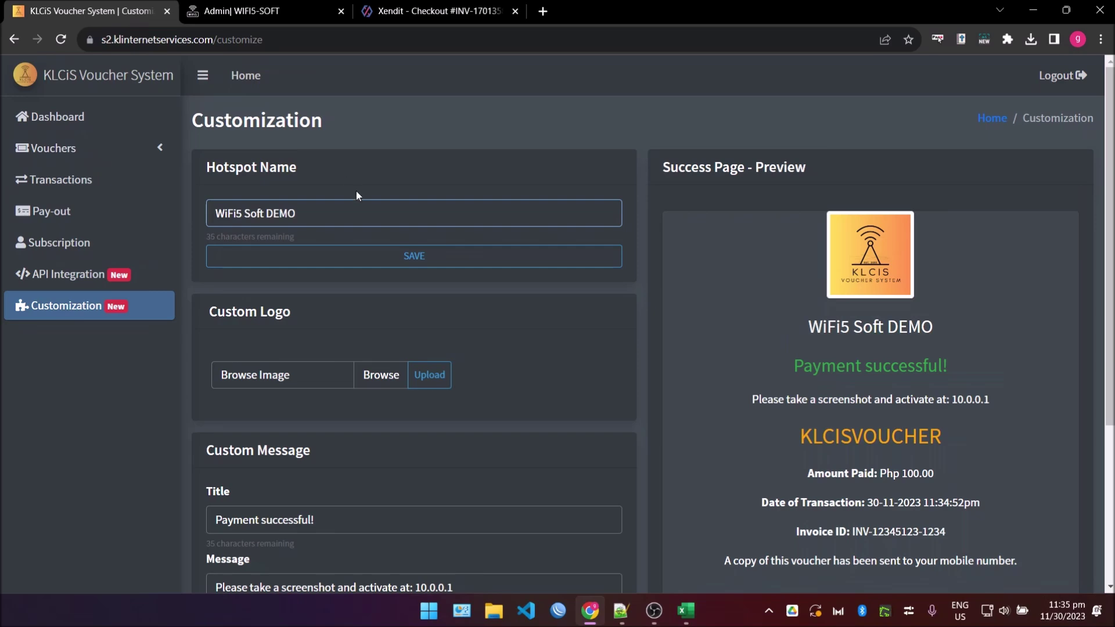
{"action": "left_click", "coordinate": [378, 257]}
{"action": "left_click", "coordinate": [434, 11]}
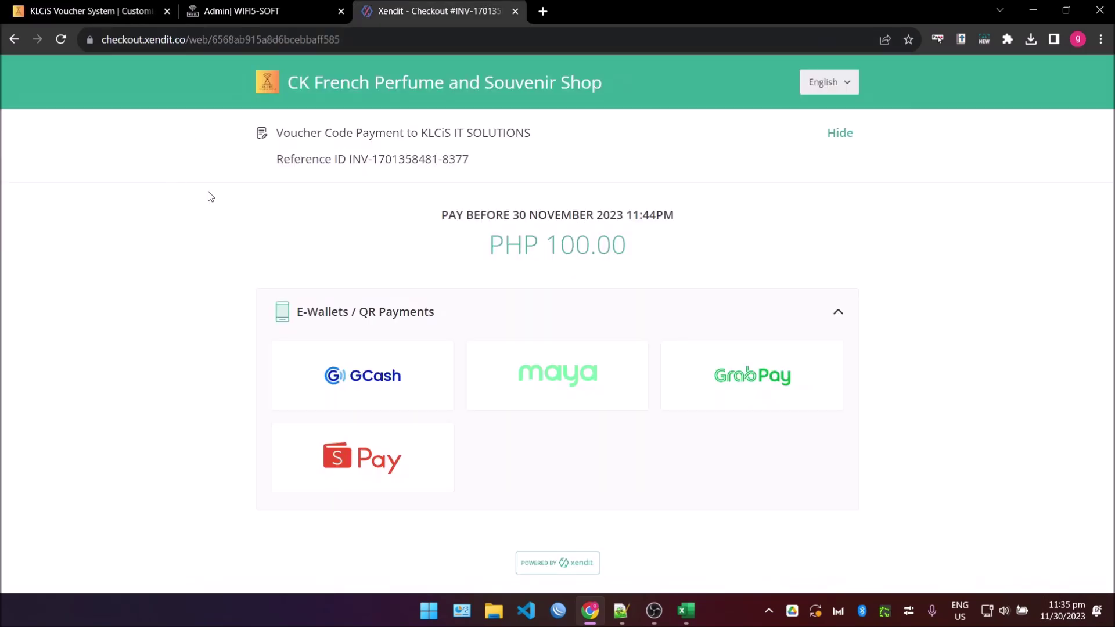
- Close the old checkout and buy the ₱10.00 promo at 10.0.0.1 with the customer's mobile number
{"action": "left_click", "coordinate": [516, 11]}
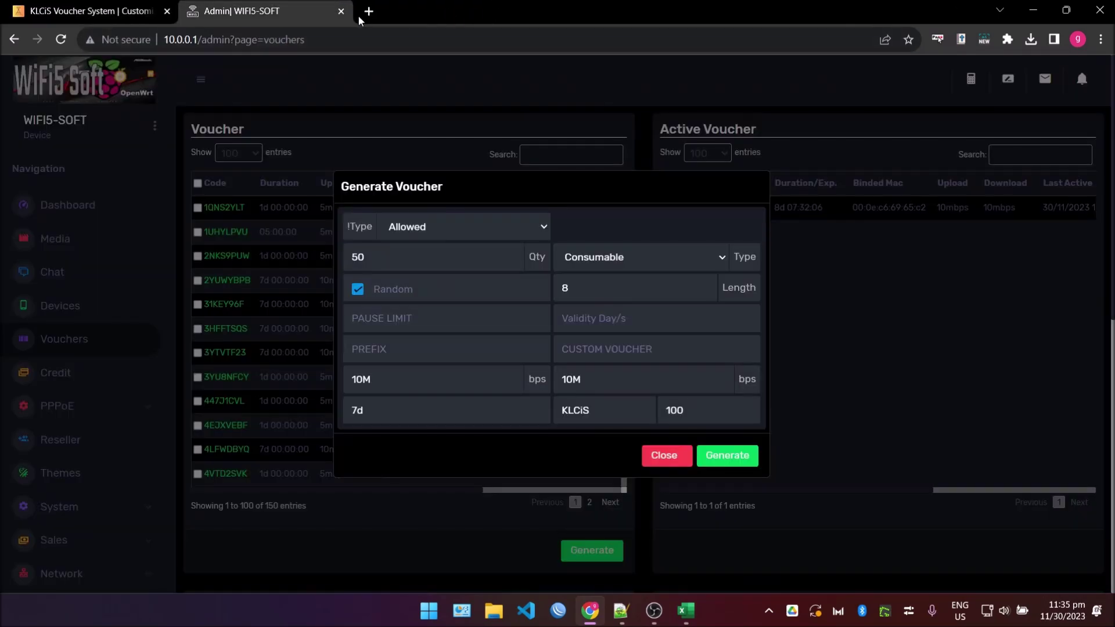
{"action": "left_click", "coordinate": [368, 11]}
{"action": "type", "text": "1"}
{"action": "key", "text": "Return"}
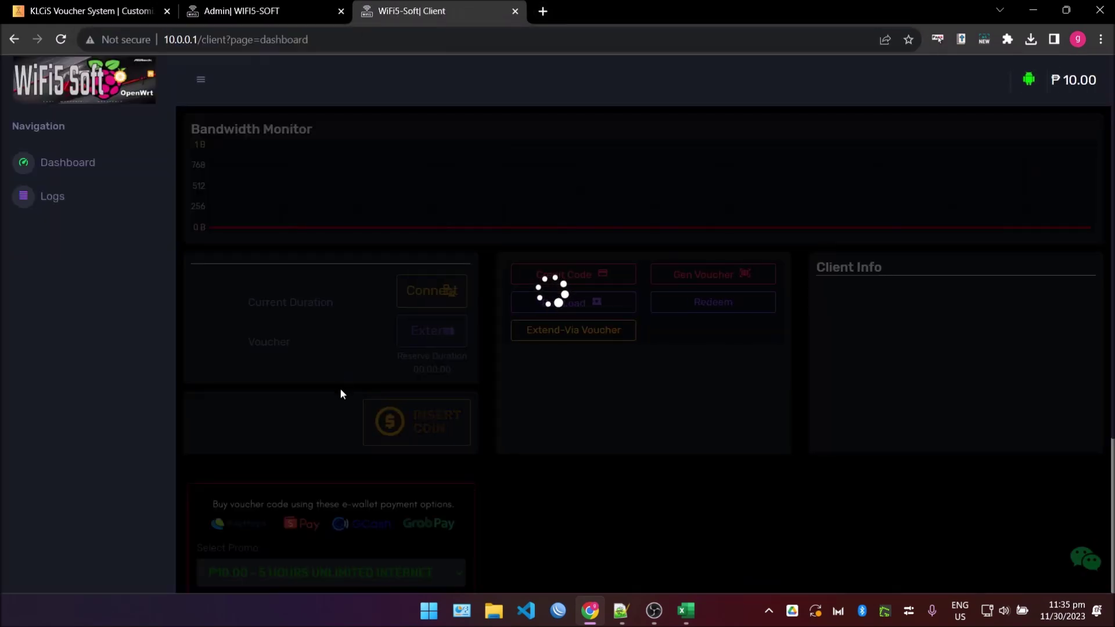
{"action": "scroll", "coordinate": [340, 384], "scroll_direction": "down", "scroll_amount": 5}
{"action": "scroll", "coordinate": [303, 490], "scroll_direction": "down", "scroll_amount": 2}
{"action": "left_click", "coordinate": [292, 513]}
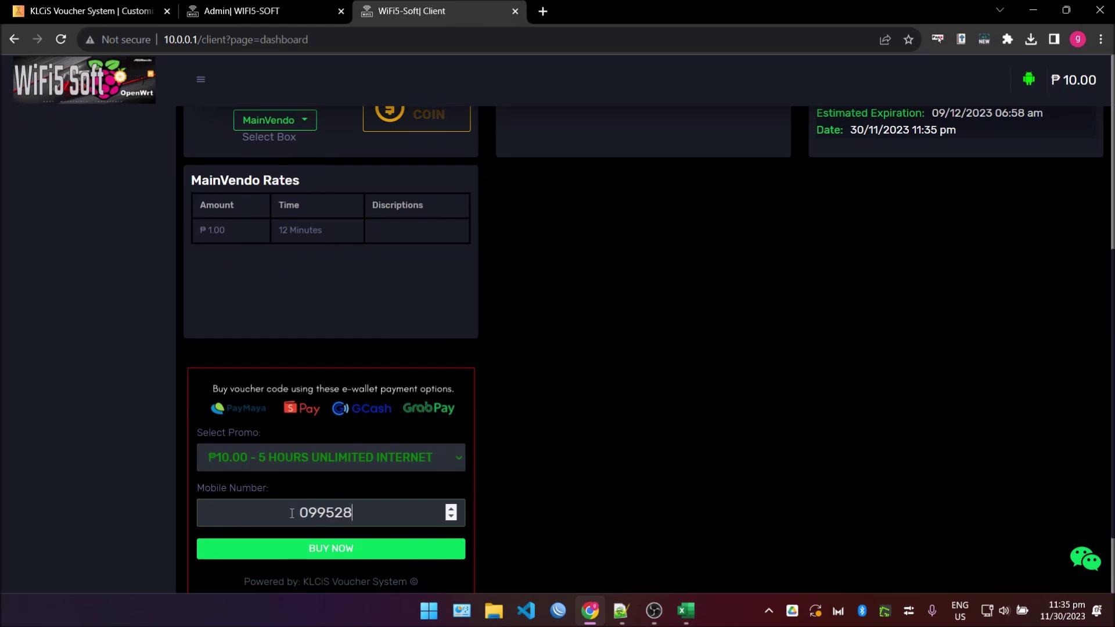
{"action": "left_click", "coordinate": [357, 551]}
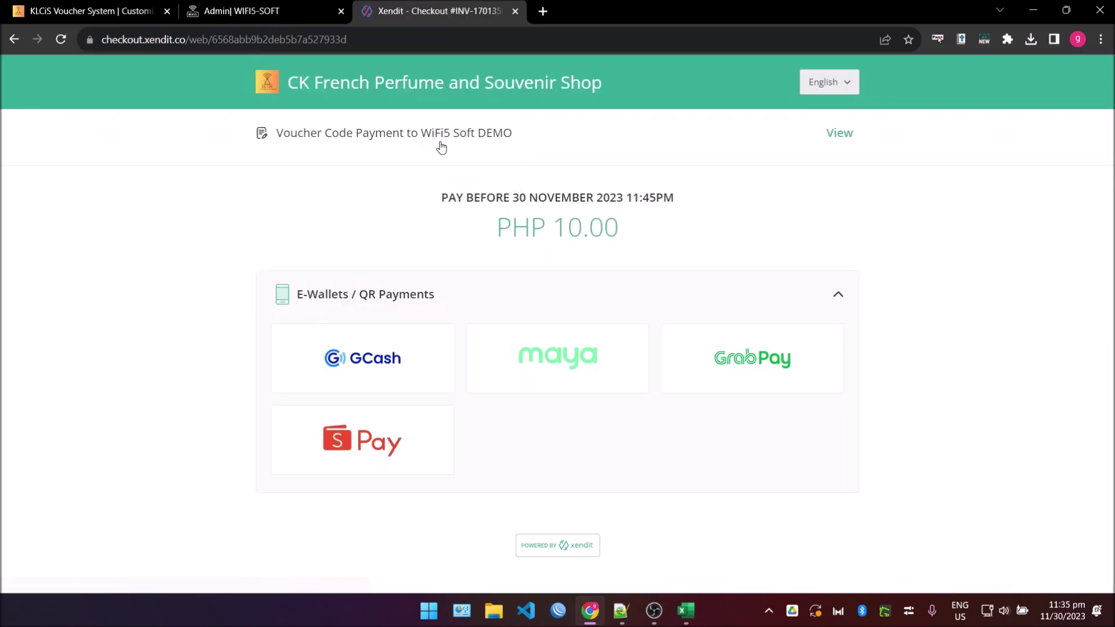
- Show the reference ID and highlight the new payee name WiFi5 Soft DEMO
{"action": "left_click", "coordinate": [437, 146]}
{"action": "left_click_drag", "start_coordinate": [429, 144], "coordinate": [541, 147]}
{"action": "left_click", "coordinate": [541, 147]}
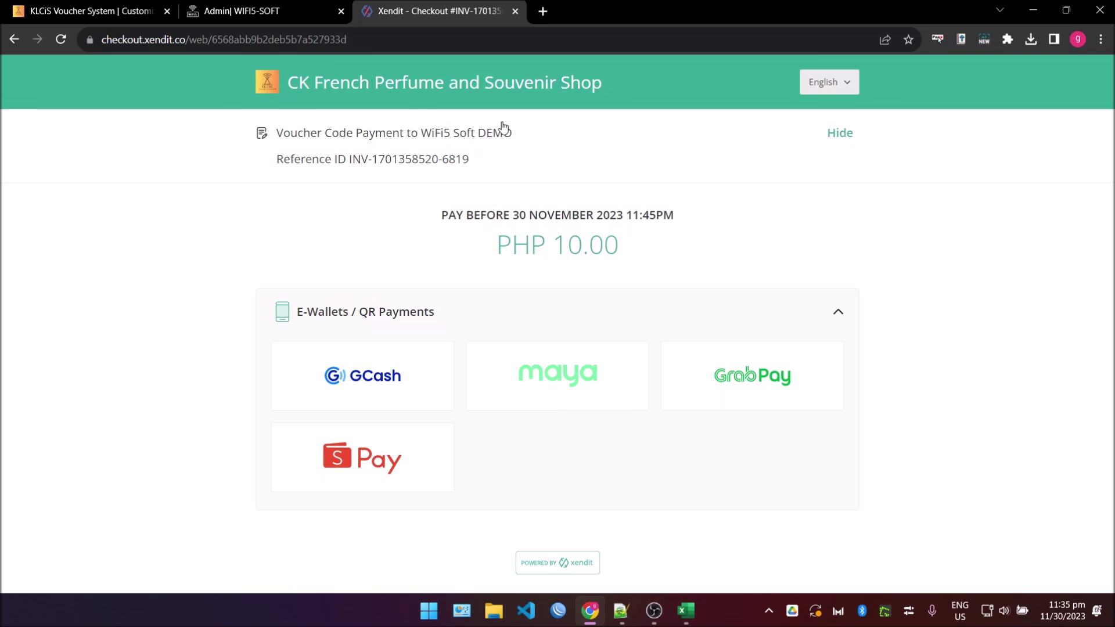
{"action": "left_click_drag", "start_coordinate": [530, 135], "coordinate": [425, 134]}
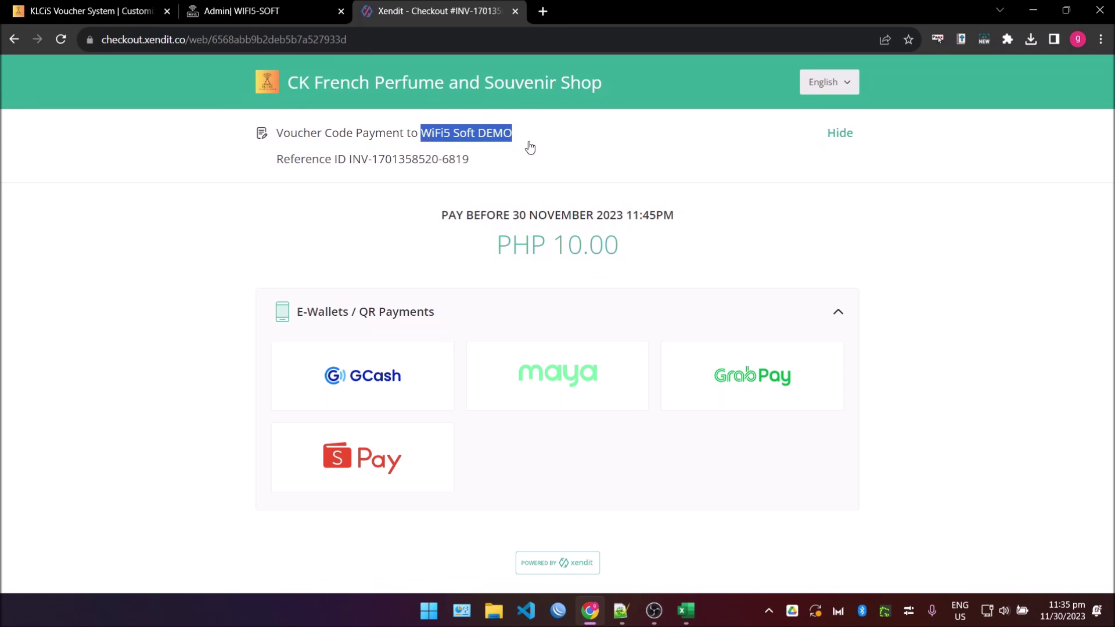
- Close the checkout tab and voucher generator, discard a blank tab, and open the KLCiS Dashboard
{"action": "left_click", "coordinate": [514, 11]}
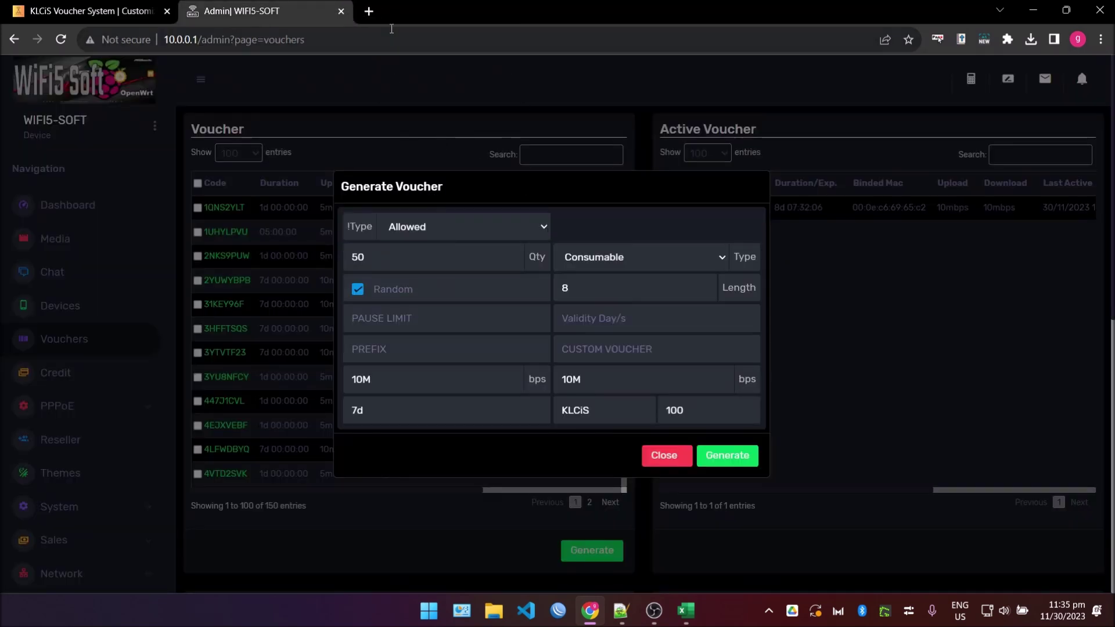
{"action": "left_click", "coordinate": [665, 460]}
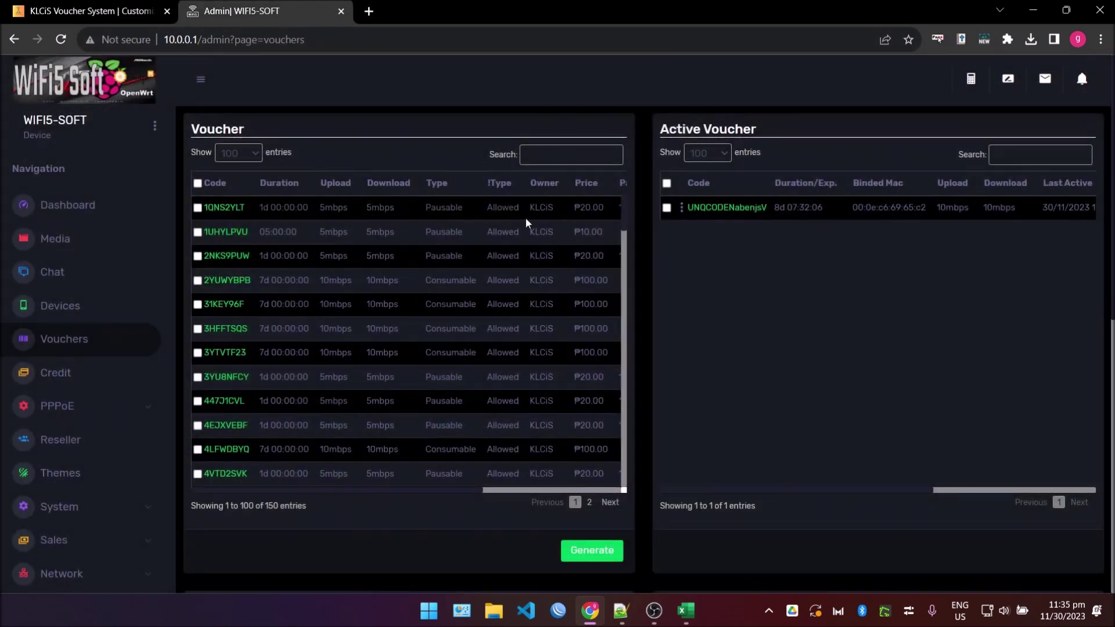
{"action": "left_click", "coordinate": [369, 11]}
{"action": "left_click", "coordinate": [95, 4]}
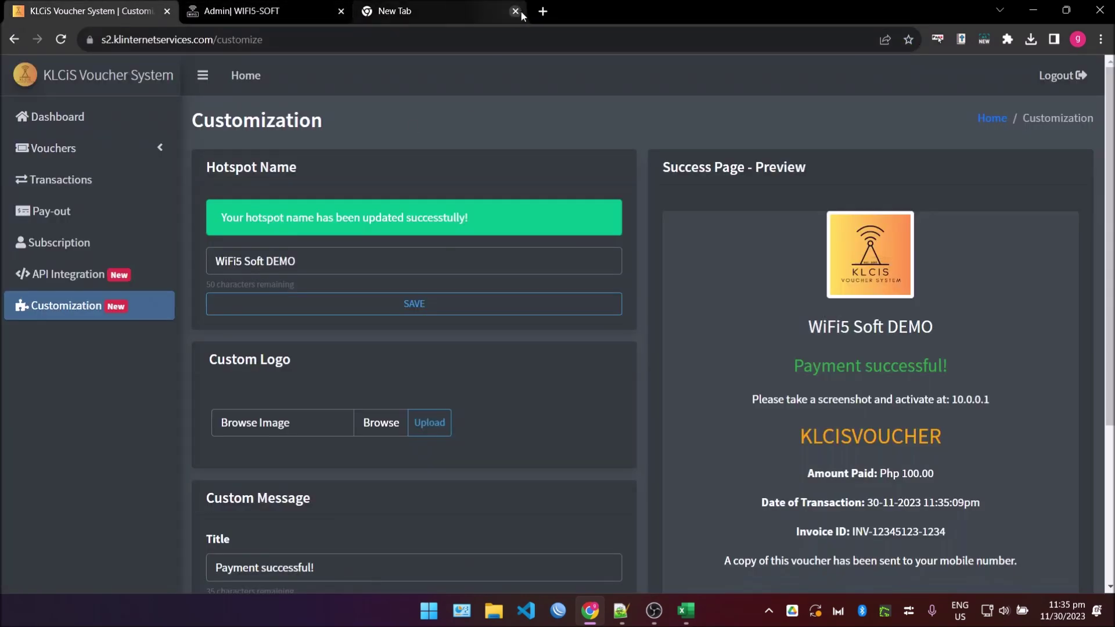
{"action": "left_click", "coordinate": [497, 18]}
{"action": "left_click", "coordinate": [515, 11]}
{"action": "left_click", "coordinate": [87, 11]}
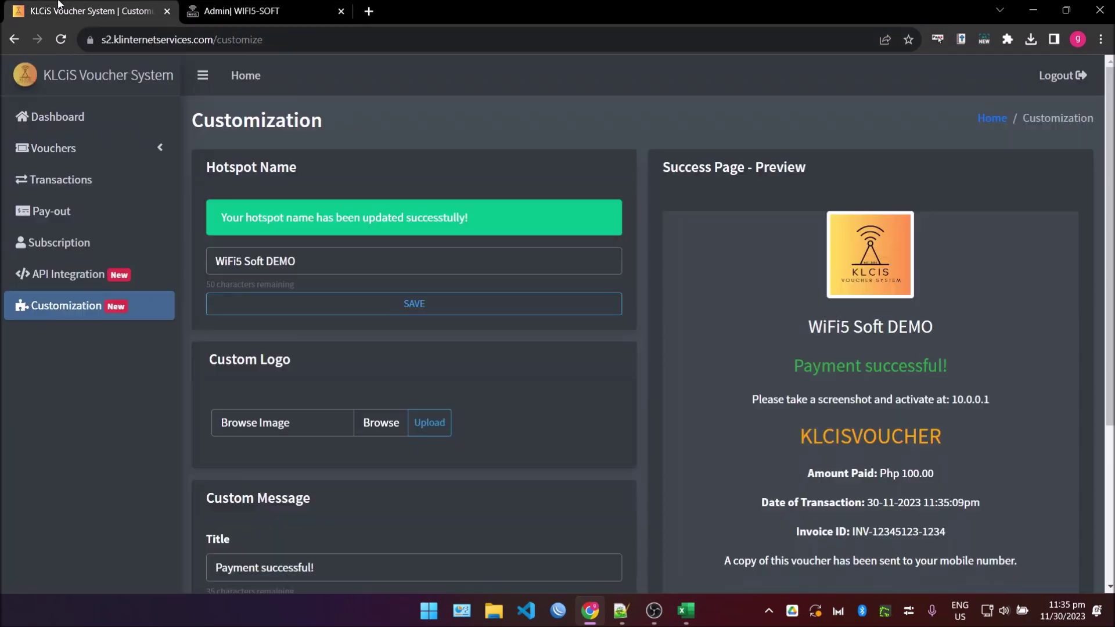
{"action": "left_click", "coordinate": [61, 125]}
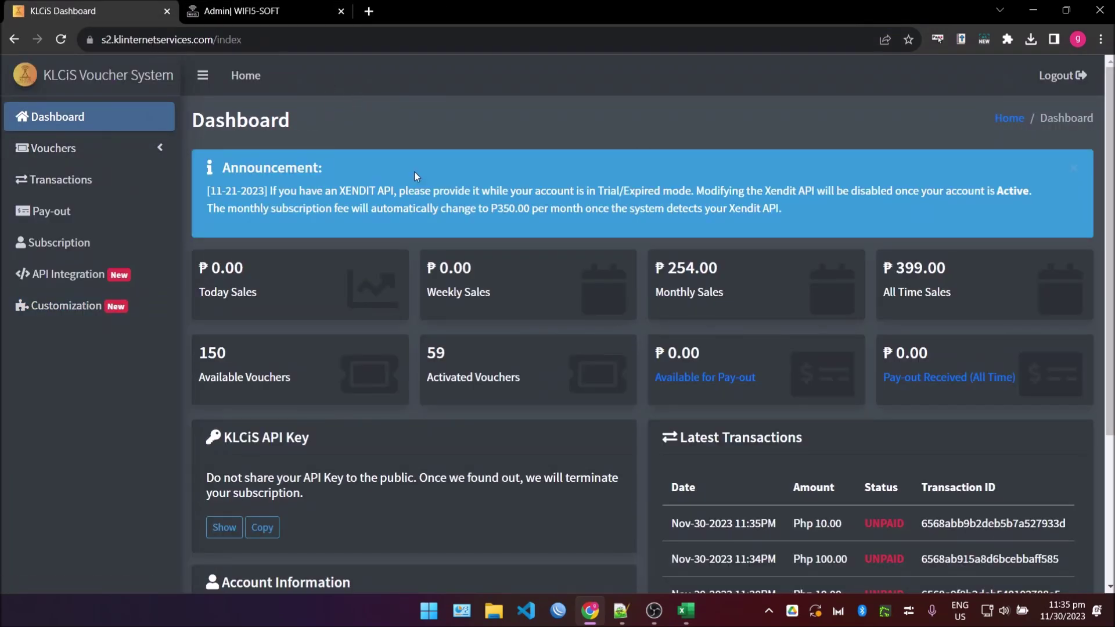
- Open the Transactions log and load the 10.0.0.1 client portal in a new tab
{"action": "left_click", "coordinate": [91, 181]}
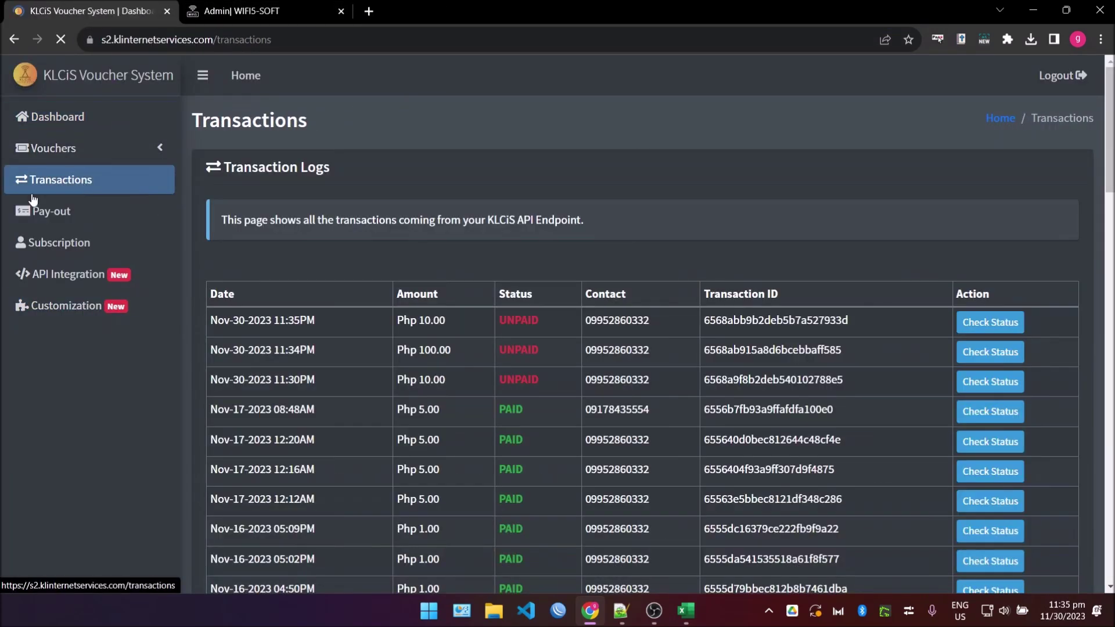
{"action": "scroll", "coordinate": [533, 248], "scroll_direction": "down", "scroll_amount": 1}
{"action": "scroll", "coordinate": [533, 250], "scroll_direction": "down", "scroll_amount": 2}
{"action": "scroll", "coordinate": [450, 262], "scroll_direction": "up", "scroll_amount": 3}
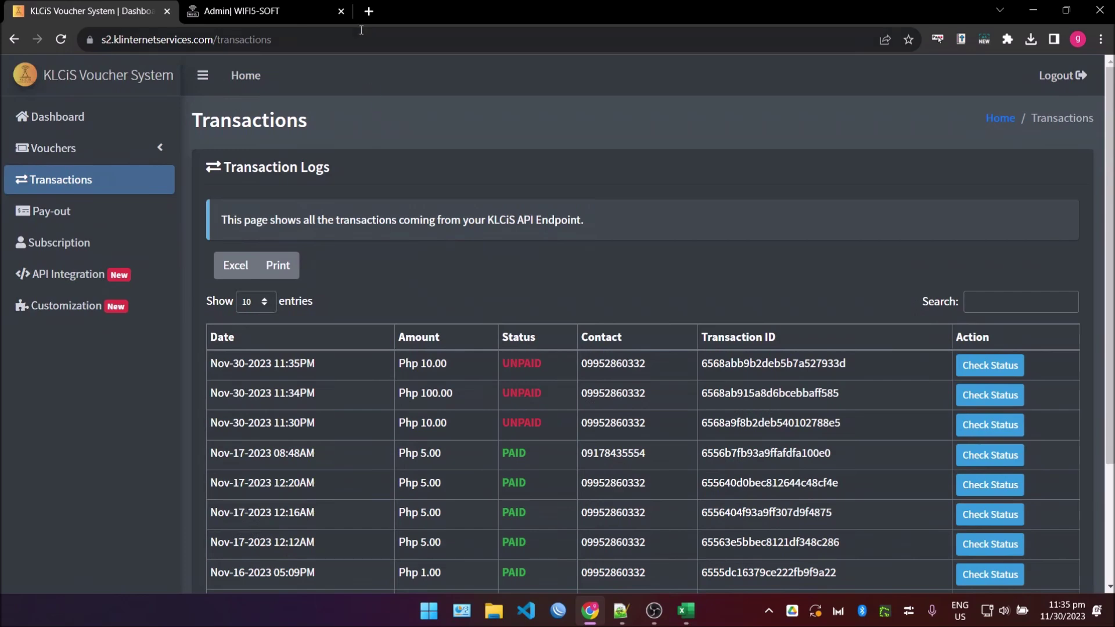
{"action": "left_click", "coordinate": [369, 11]}
{"action": "type", "text": "10"}
{"action": "key", "text": "Return"}
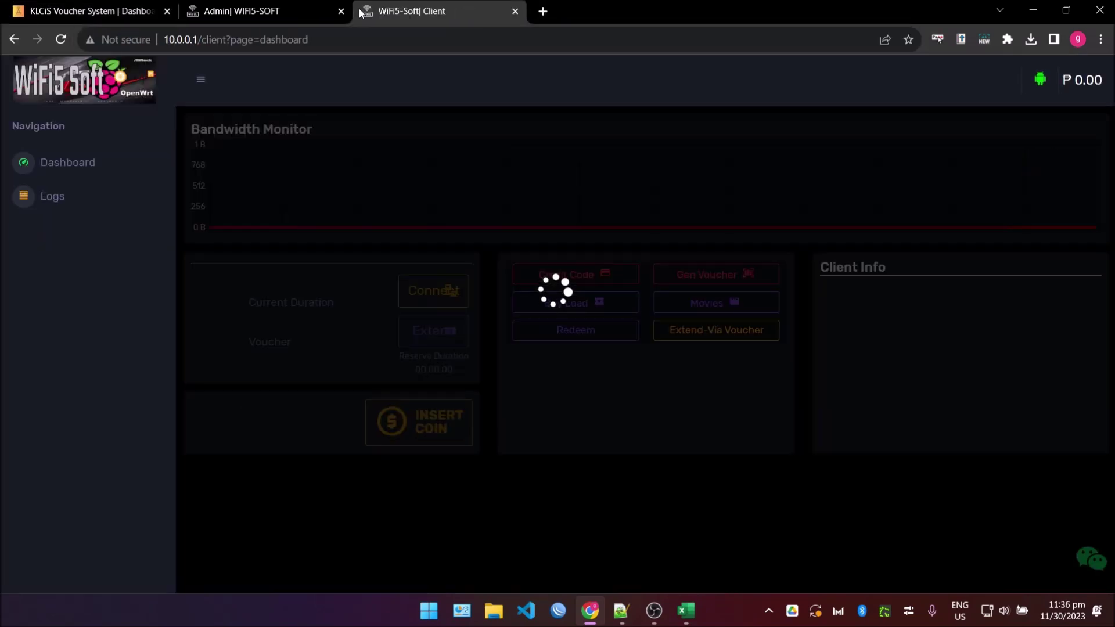
{"action": "scroll", "coordinate": [505, 274], "scroll_direction": "down", "scroll_amount": 6}
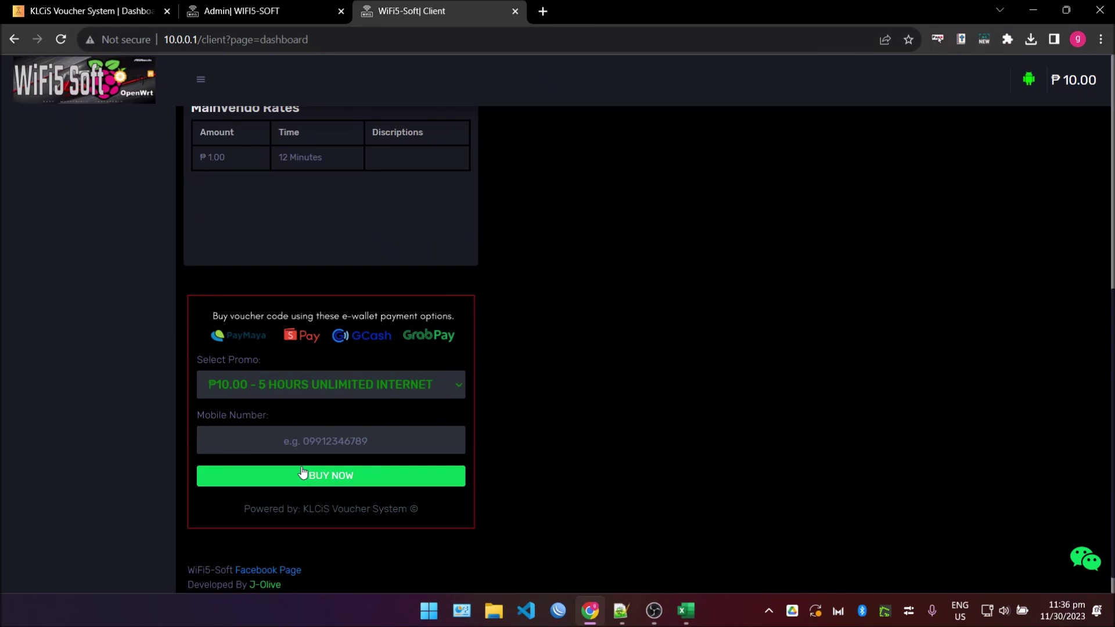
- Highlight the latest transaction's date, amount, contact and ID, and the three UNPAID statuses
{"action": "left_click", "coordinate": [10, 5]}
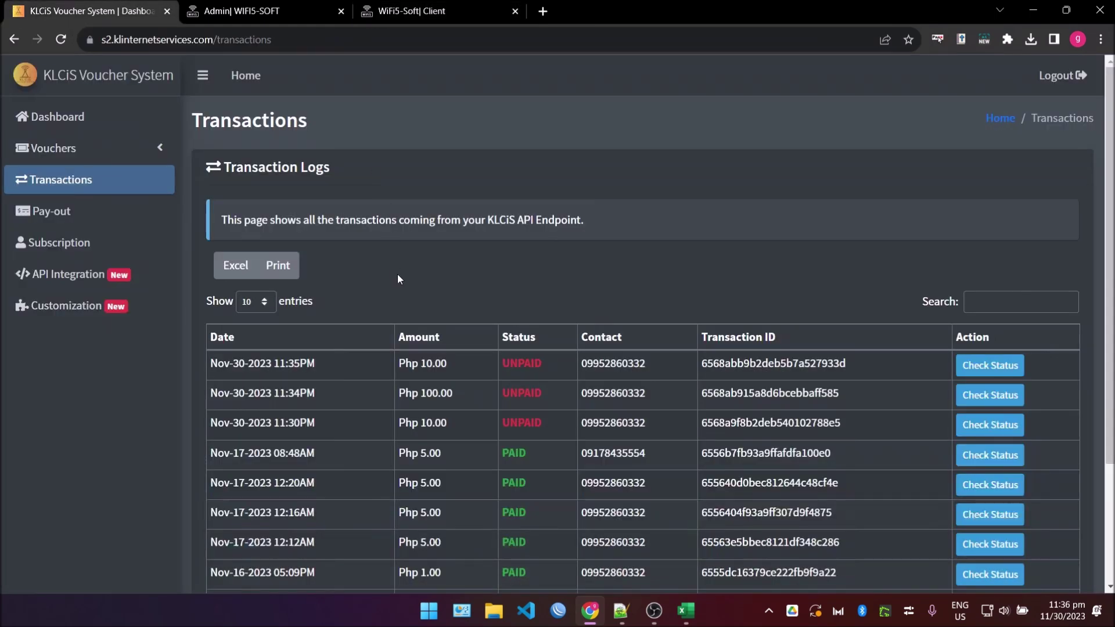
{"action": "scroll", "coordinate": [397, 273], "scroll_direction": "down", "scroll_amount": 3}
{"action": "scroll", "coordinate": [215, 217], "scroll_direction": "up", "scroll_amount": 3}
{"action": "scroll", "coordinate": [374, 395], "scroll_direction": "down", "scroll_amount": 1}
{"action": "left_click_drag", "start_coordinate": [201, 281], "coordinate": [506, 301]}
{"action": "double_click", "coordinate": [515, 289]}
{"action": "left_click", "coordinate": [557, 300]}
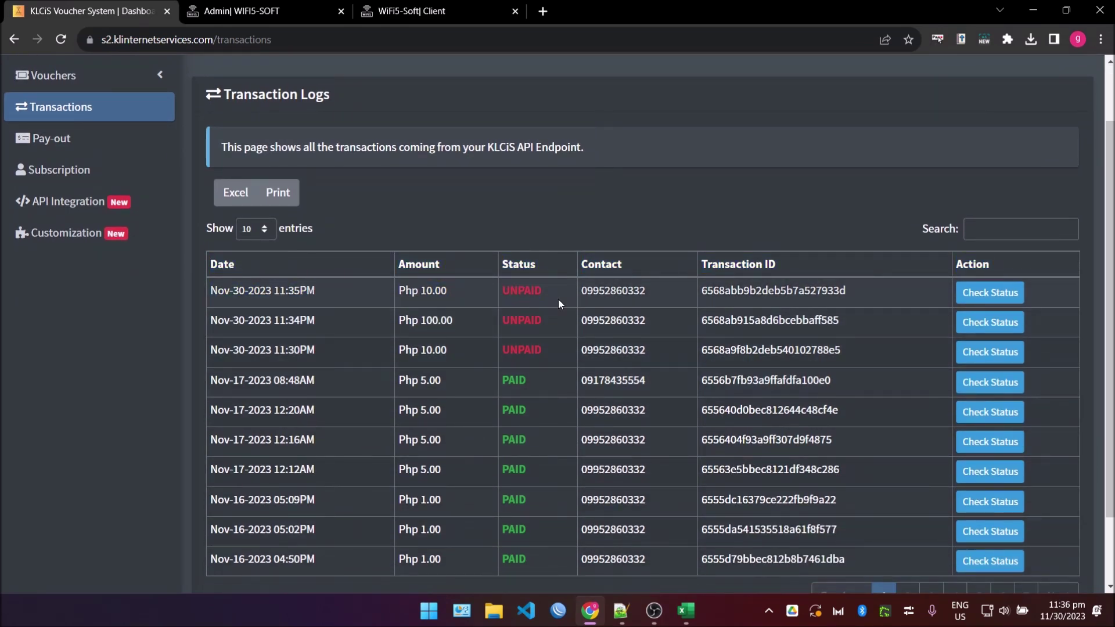
{"action": "double_click", "coordinate": [524, 320]}
{"action": "double_click", "coordinate": [525, 349]}
{"action": "double_click", "coordinate": [629, 289]}
{"action": "double_click", "coordinate": [771, 291]}
{"action": "left_click", "coordinate": [750, 336]}
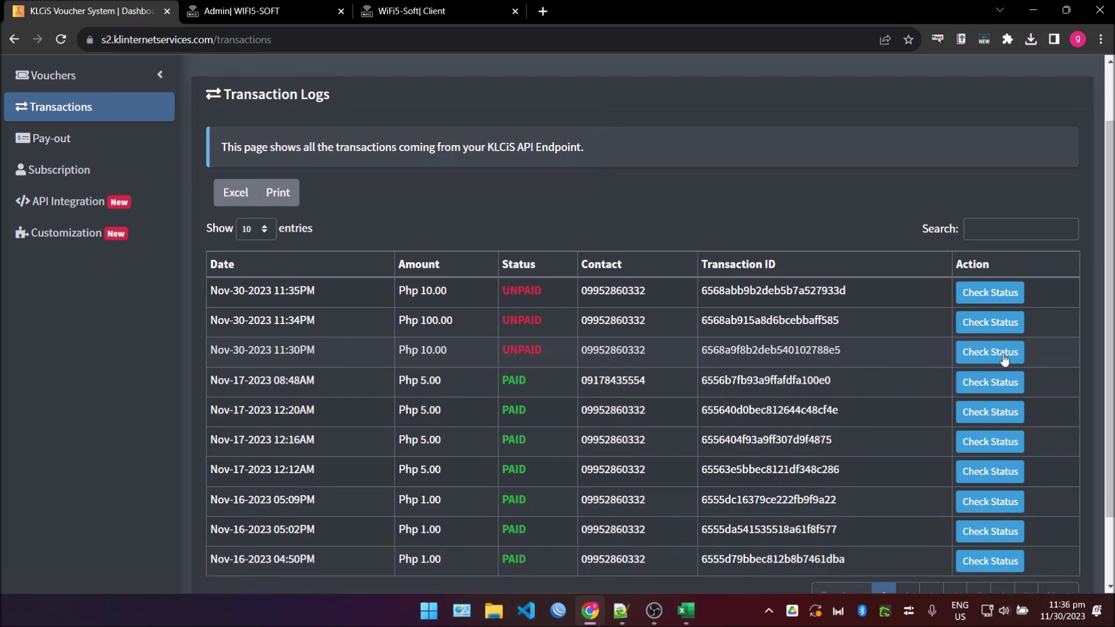
- Highlight the three unpaid transaction rows, the latest UNPAID status and its ID
{"action": "left_click_drag", "start_coordinate": [1047, 352], "coordinate": [225, 291]}
{"action": "left_click", "coordinate": [551, 308]}
{"action": "double_click", "coordinate": [552, 297]}
{"action": "double_click", "coordinate": [534, 292]}
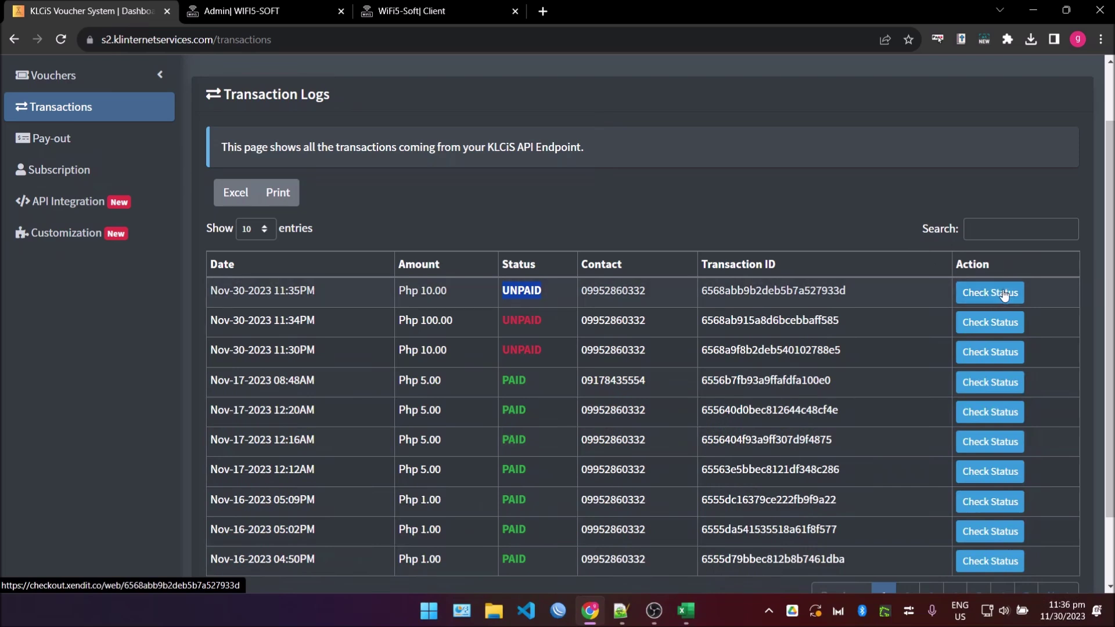
{"action": "double_click", "coordinate": [798, 289]}
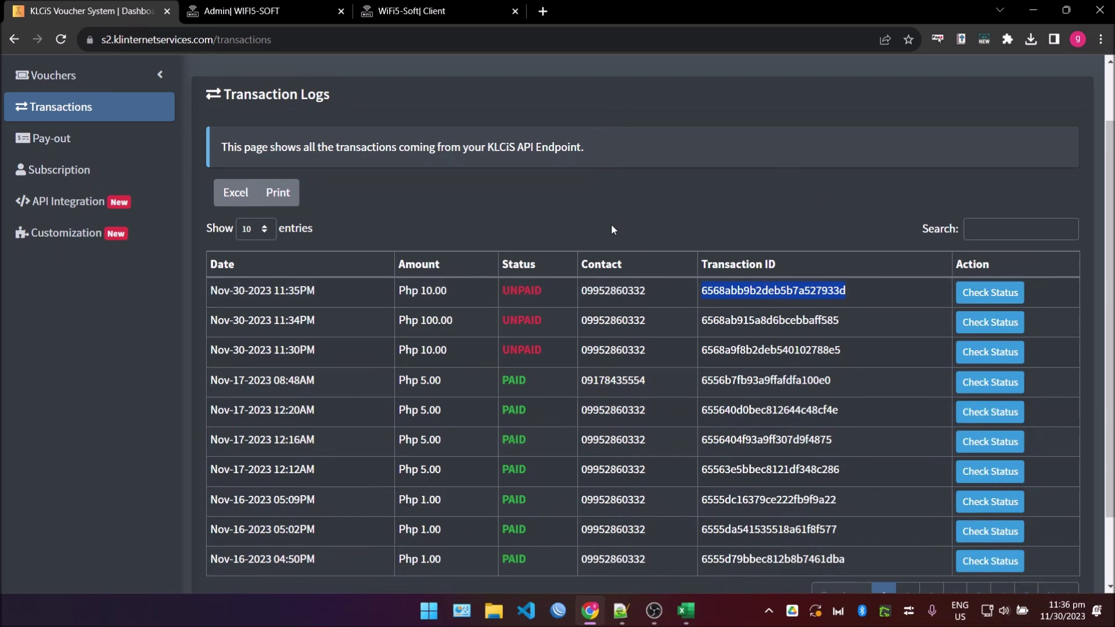
{"action": "scroll", "coordinate": [608, 308], "scroll_direction": "up", "scroll_amount": 2}
{"action": "scroll", "coordinate": [608, 308], "scroll_direction": "down", "scroll_amount": 3}
{"action": "left_click_drag", "start_coordinate": [918, 276], "coordinate": [202, 218]}
{"action": "left_click", "coordinate": [331, 252]}
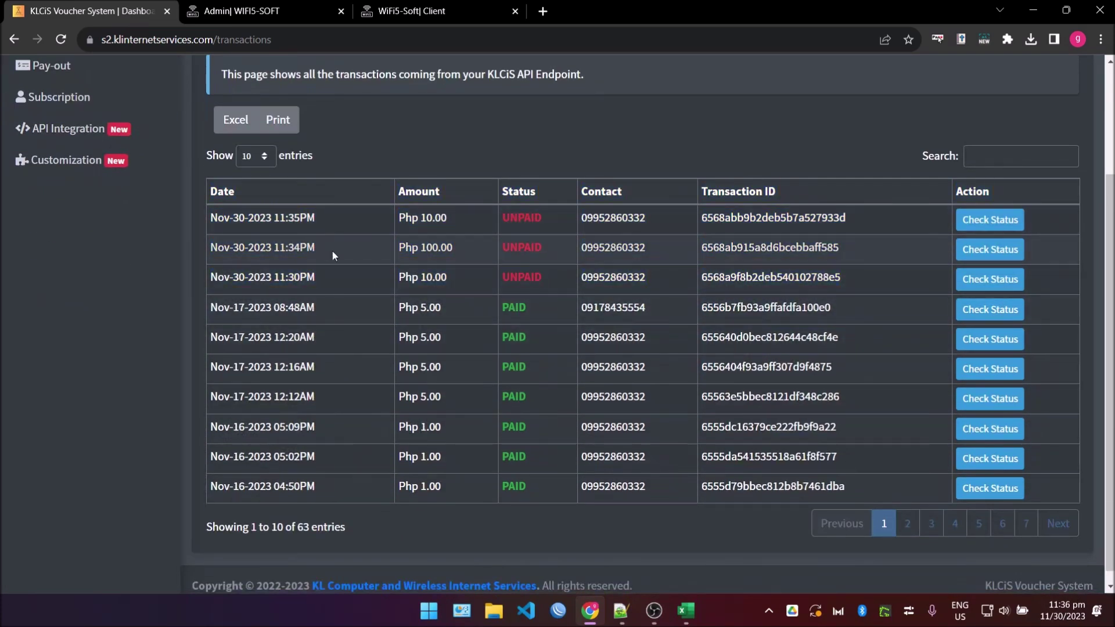
- Highlight the older paid transaction rows for comparison, then expand the Vouchers menu
{"action": "scroll", "coordinate": [563, 263], "scroll_direction": "up", "scroll_amount": 3}
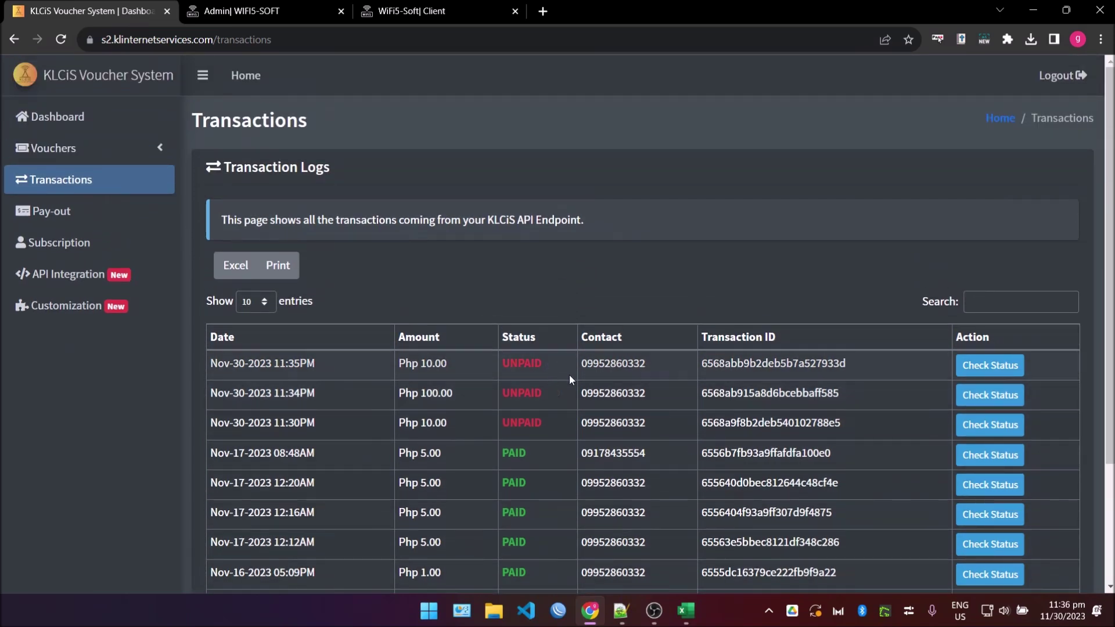
{"action": "left_click_drag", "start_coordinate": [218, 363], "coordinate": [864, 421]}
{"action": "left_click", "coordinate": [864, 421]}
{"action": "scroll", "coordinate": [524, 351], "scroll_direction": "down", "scroll_amount": 3}
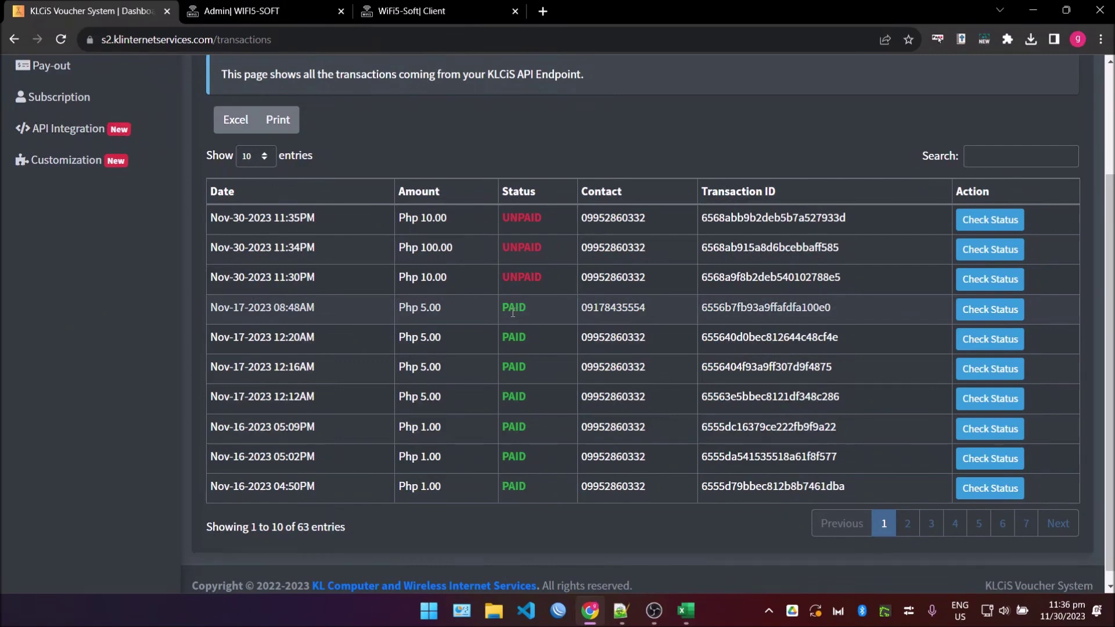
{"action": "left_click_drag", "start_coordinate": [504, 308], "coordinate": [538, 416]}
{"action": "left_click", "coordinate": [438, 382]}
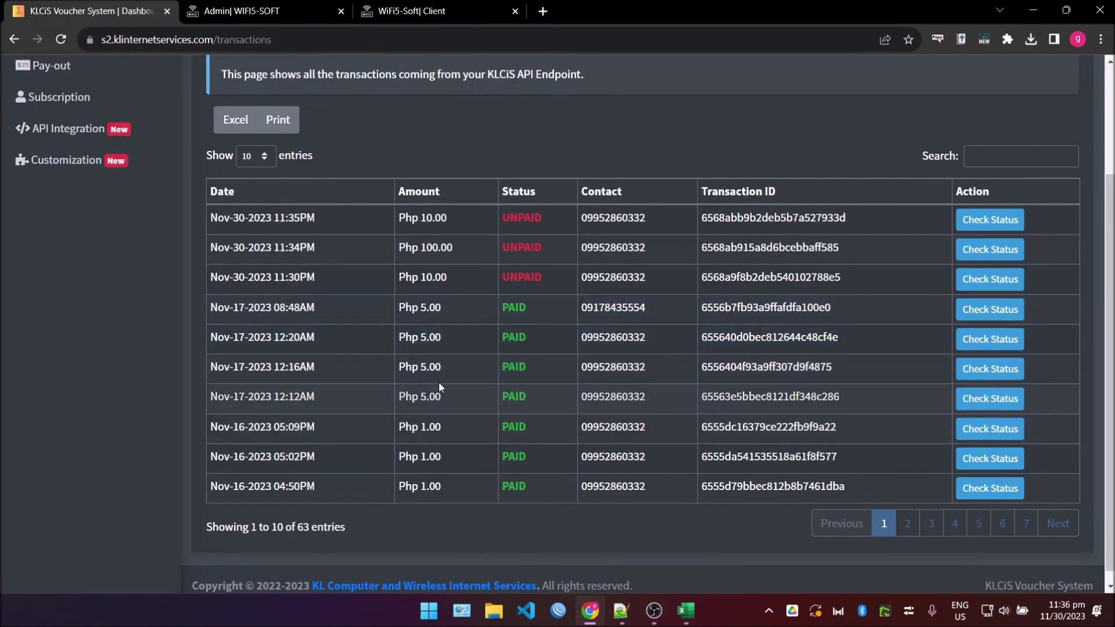
{"action": "scroll", "coordinate": [440, 383], "scroll_direction": "up", "scroll_amount": 3}
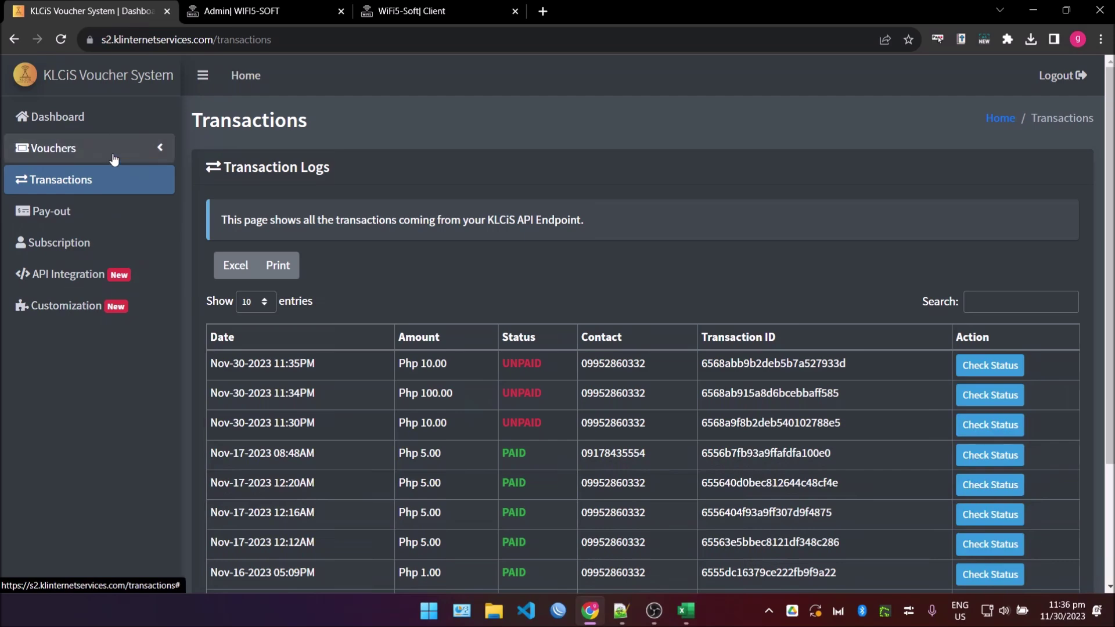
{"action": "left_click", "coordinate": [114, 159]}
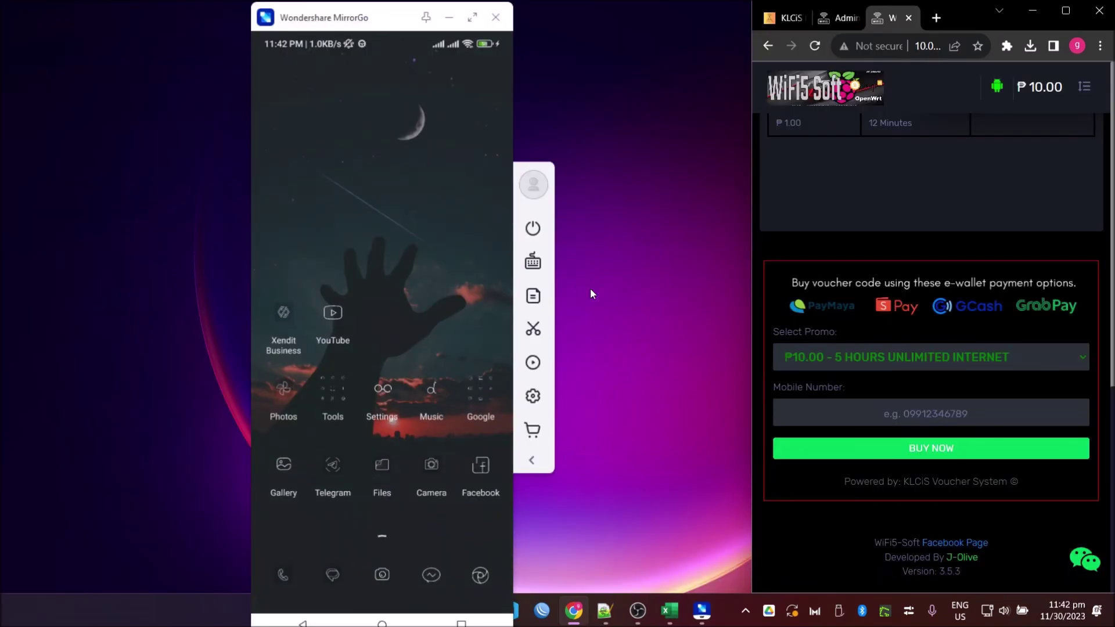
- Keep the ₱10.00 five-hour promo, enter the customer's mobile number, buy it, and pick GCash
{"action": "left_click", "coordinate": [900, 411]}
{"action": "left_click", "coordinate": [904, 366]}
{"action": "left_click", "coordinate": [905, 361]}
{"action": "left_click", "coordinate": [929, 415]}
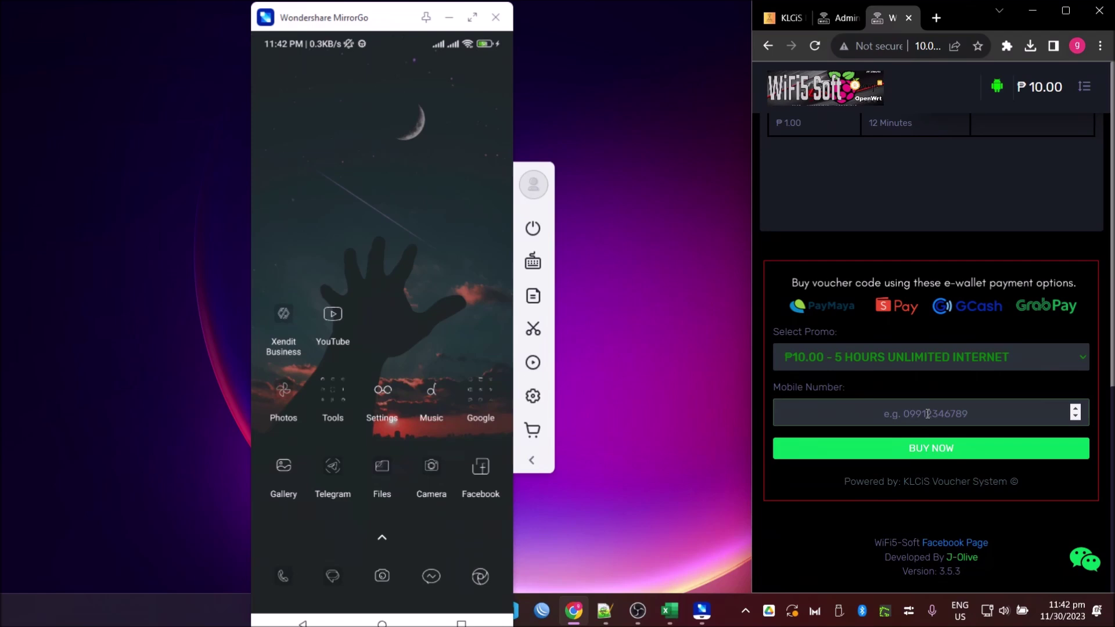
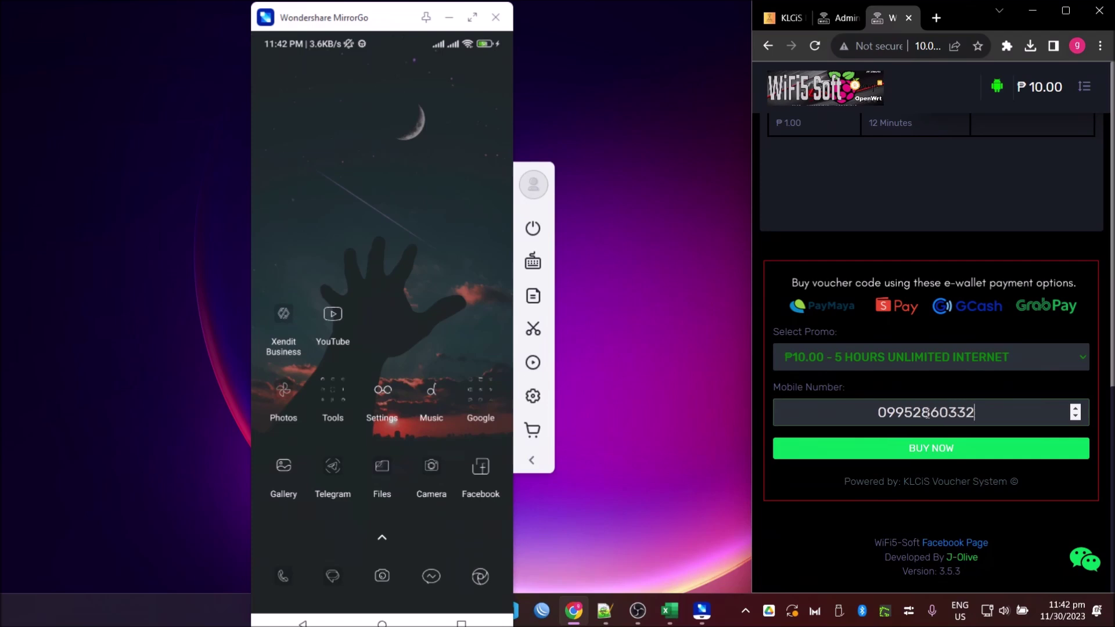
{"action": "left_click", "coordinate": [933, 450]}
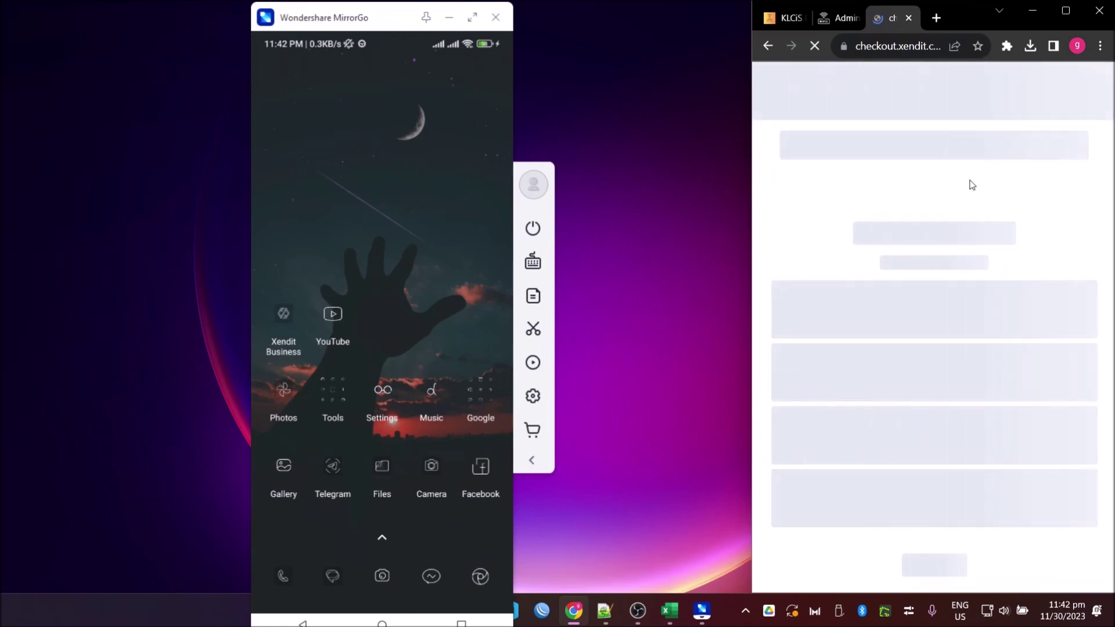
{"action": "scroll", "coordinate": [938, 316], "scroll_direction": "down", "scroll_amount": 1}
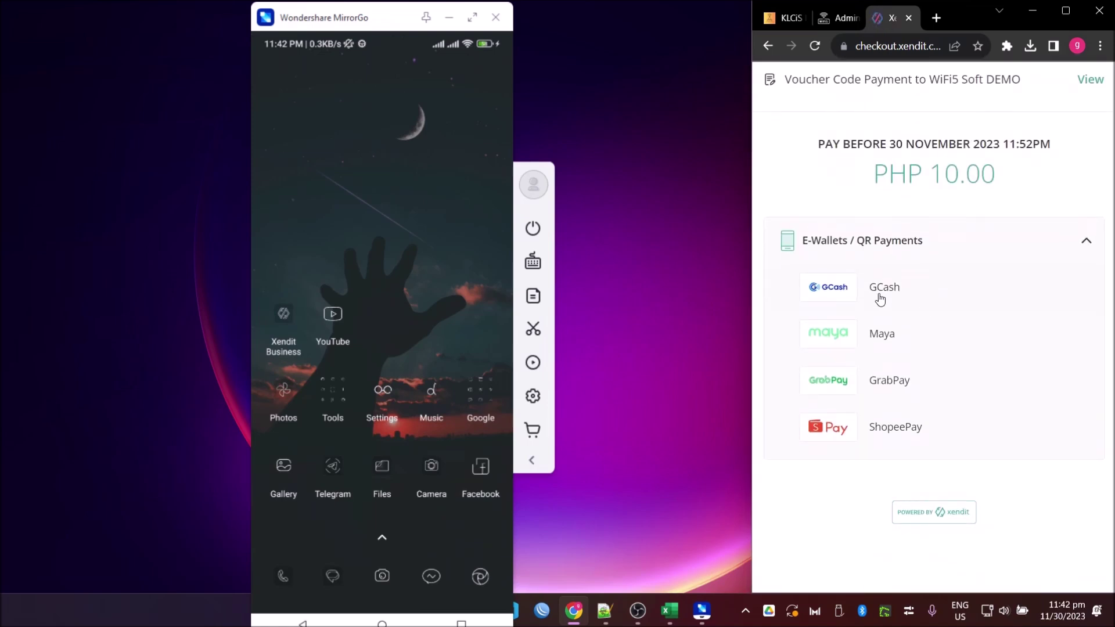
{"action": "left_click", "coordinate": [875, 298]}
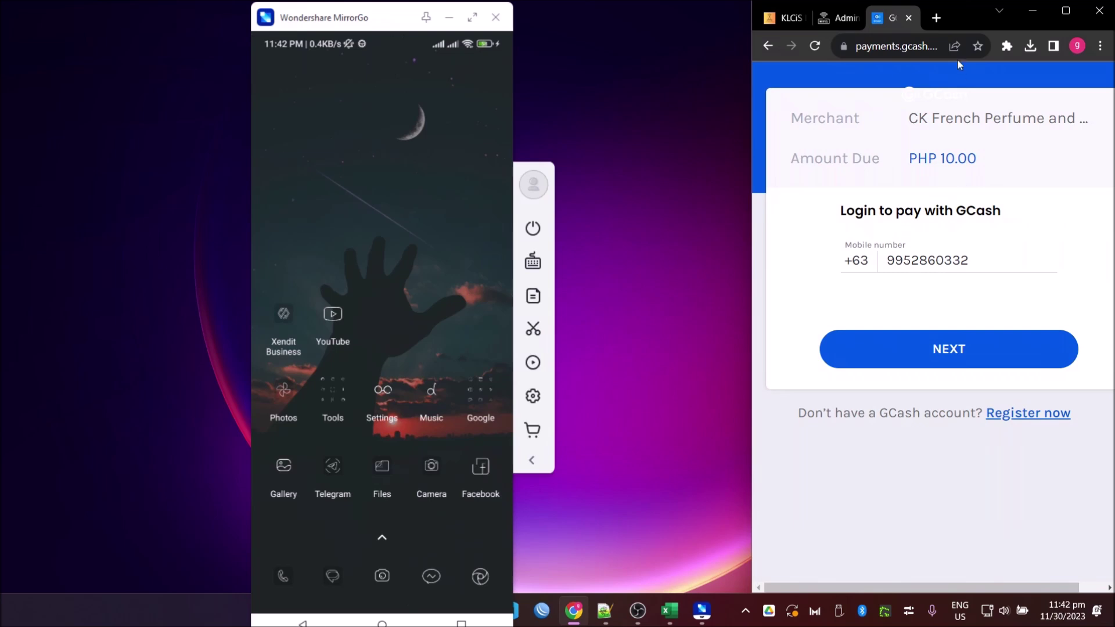
- Enter the GCash login code and MPIN, then pay PHP 10.00 from the GCash balance
{"action": "left_click", "coordinate": [948, 356]}
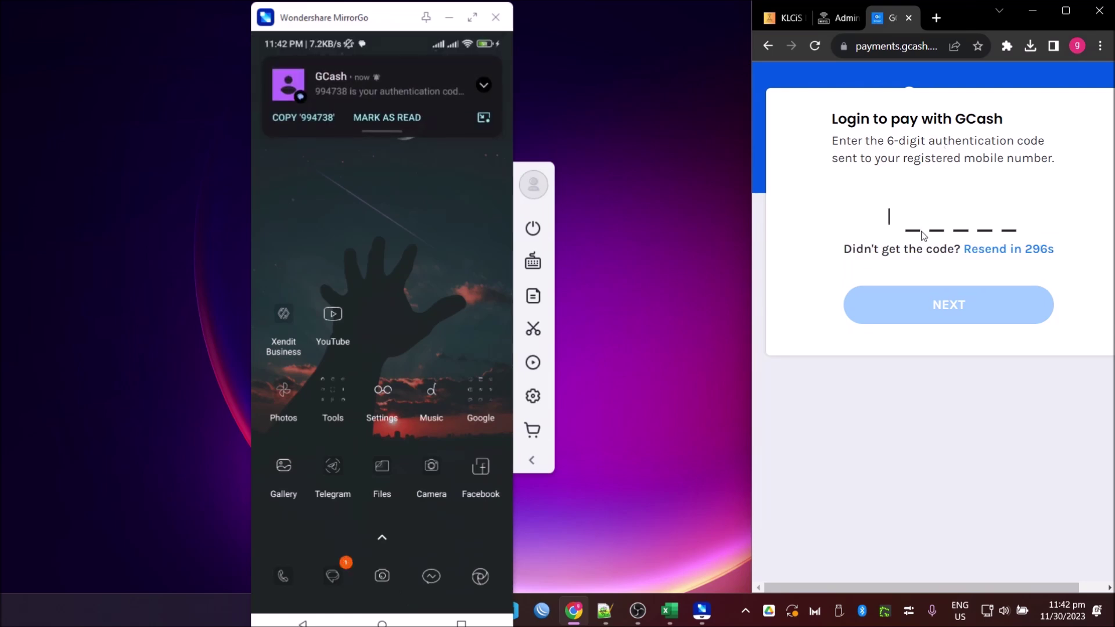
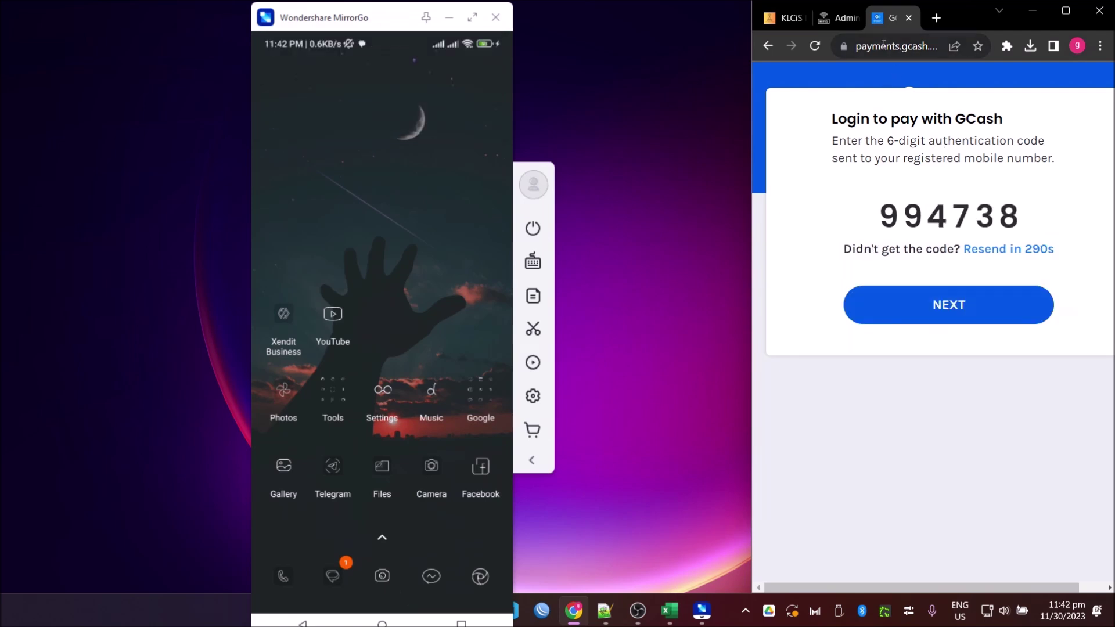
{"action": "left_click_drag", "start_coordinate": [753, 68], "coordinate": [656, 69]}
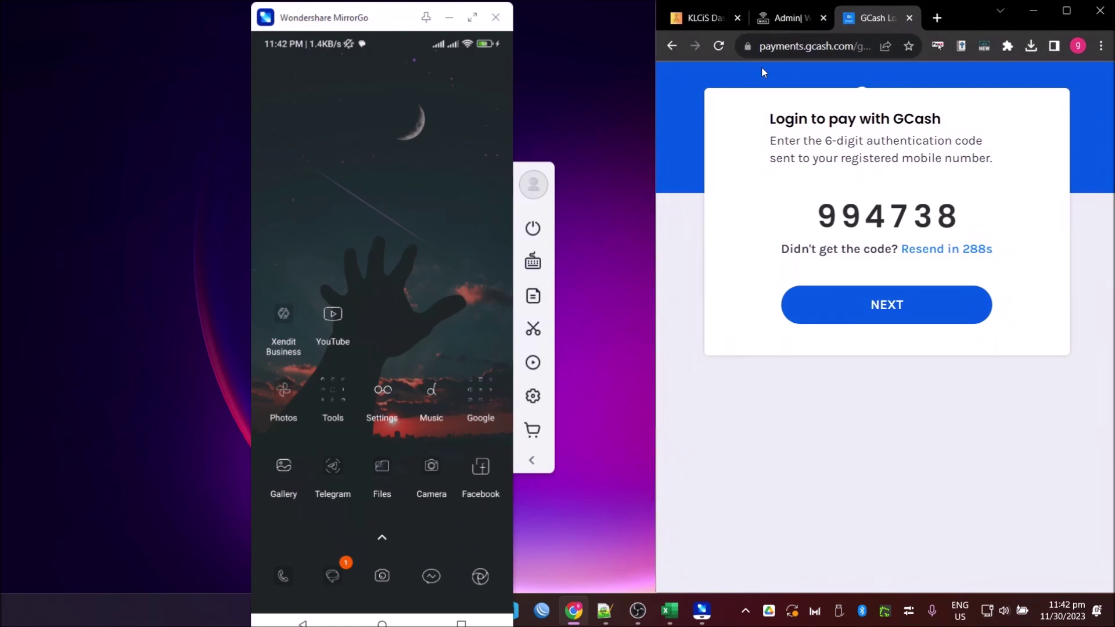
{"action": "left_click", "coordinate": [898, 308]}
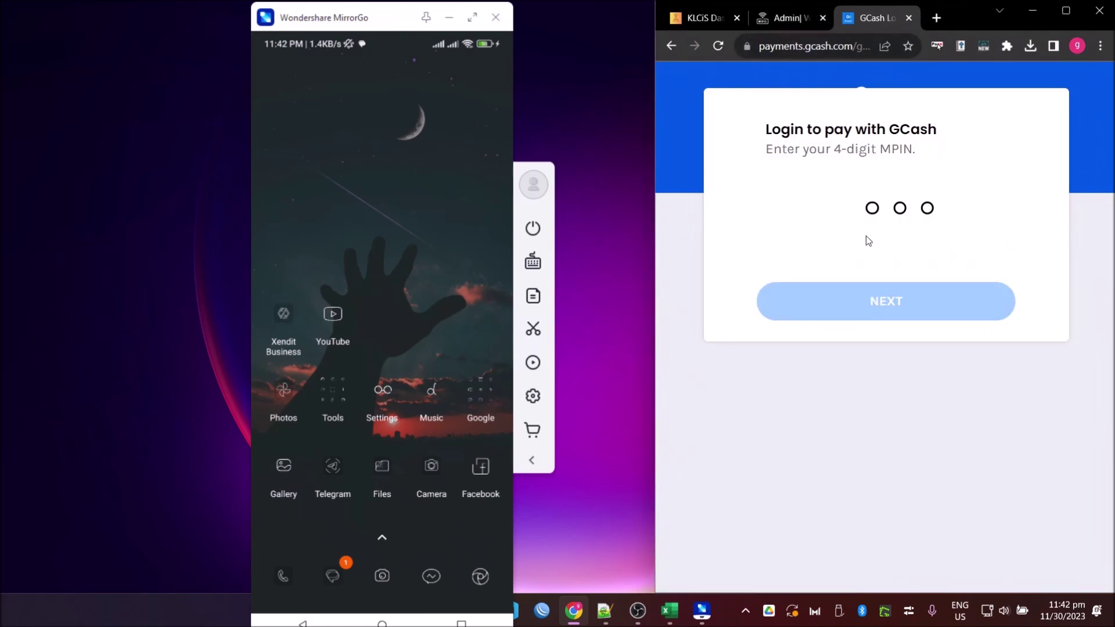
{"action": "type", "text": "****"}
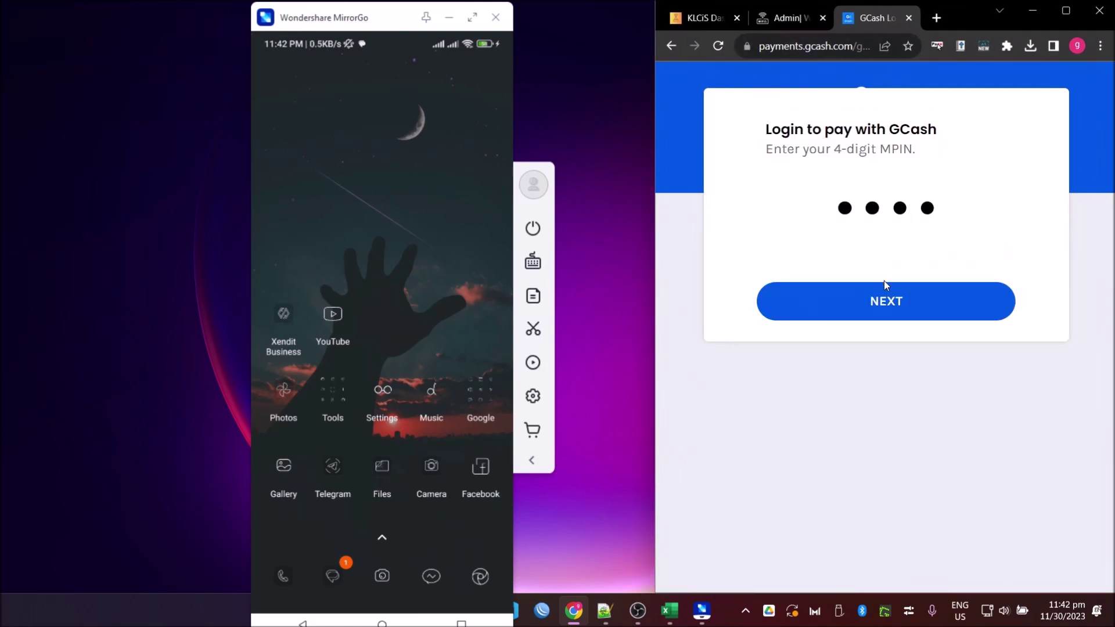
{"action": "left_click", "coordinate": [884, 283]}
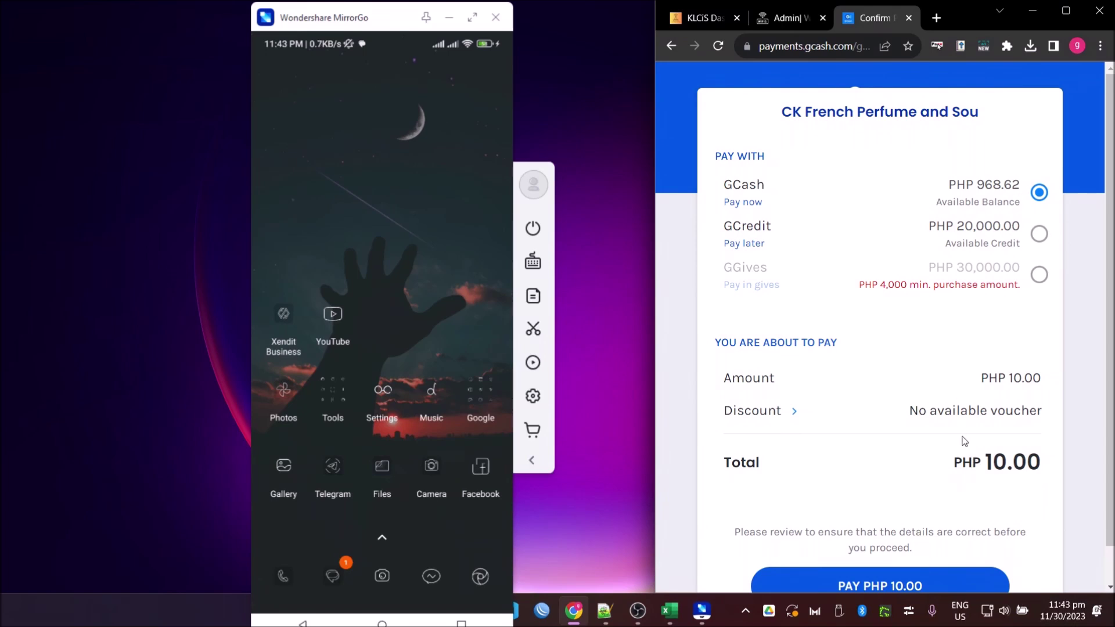
{"action": "left_click", "coordinate": [897, 584]}
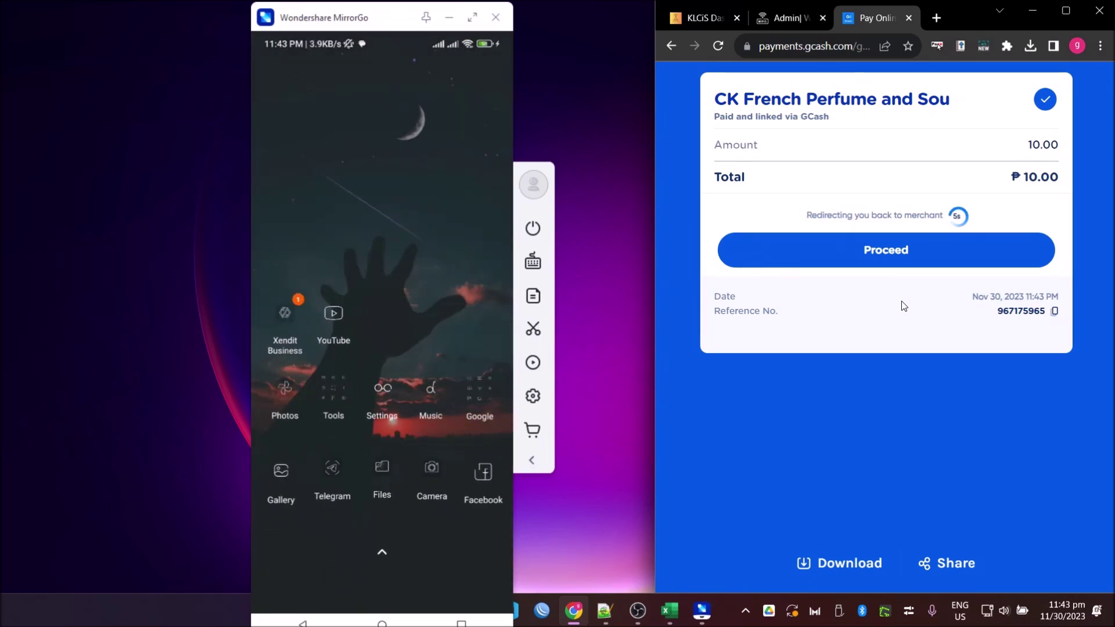
- Return to the merchant and copy the purchased voucher code from the KLCiS text message
{"action": "left_click", "coordinate": [905, 246]}
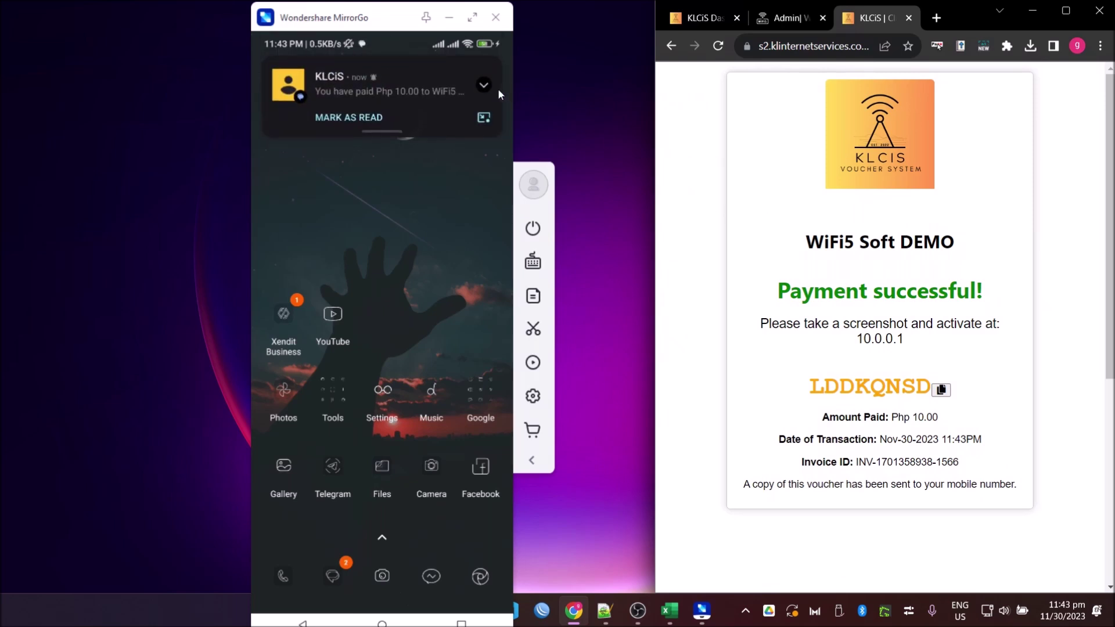
{"action": "left_click", "coordinate": [498, 92]}
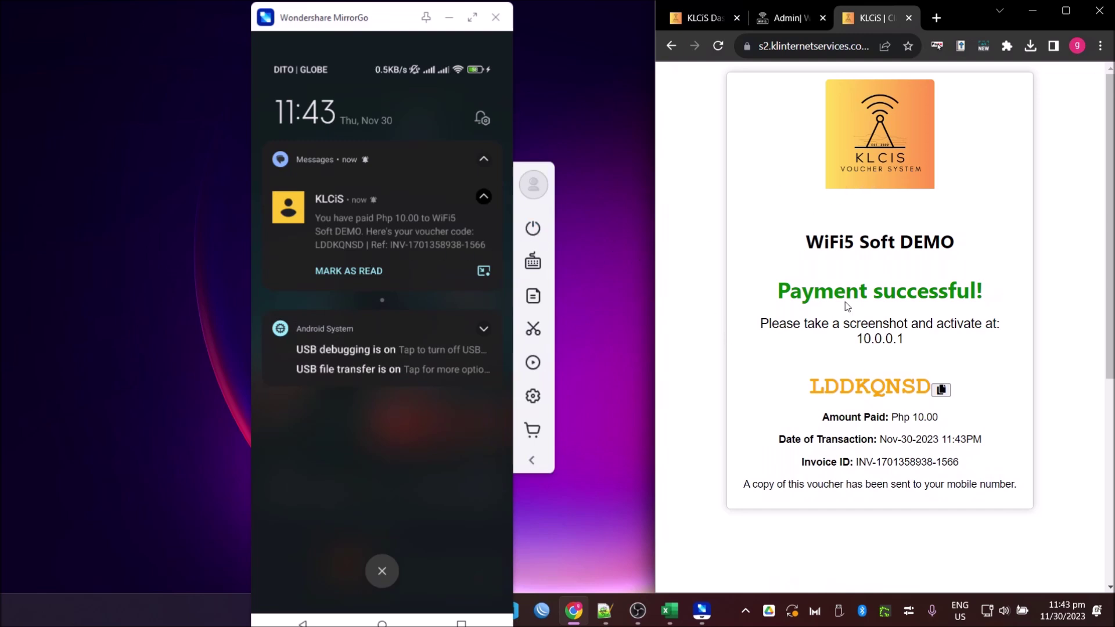
{"action": "left_click", "coordinate": [943, 396]}
{"action": "left_click", "coordinate": [1009, 128]}
- Go to the WiFi5-Soft portal at 10.0.0.1 from the selected address
{"action": "left_click_drag", "start_coordinate": [858, 342], "coordinate": [961, 345]}
{"action": "right_click", "coordinate": [898, 338]}
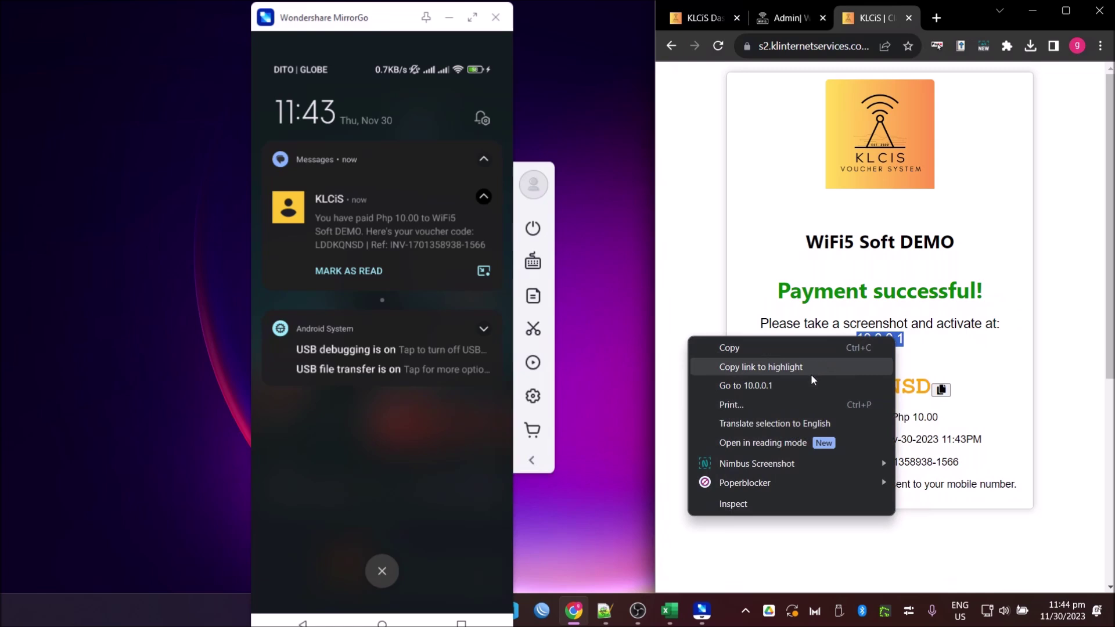
{"action": "left_click", "coordinate": [803, 389]}
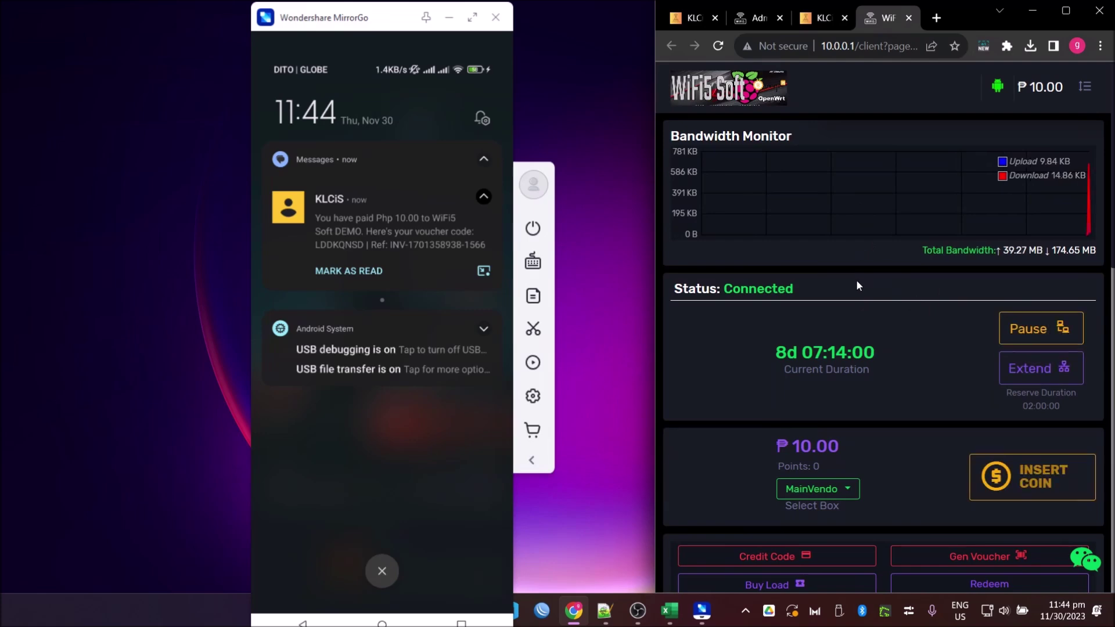
- Paste the copied code into Extend-Via Voucher and redeem it for five extra hours
{"action": "scroll", "coordinate": [856, 280], "scroll_direction": "down", "scroll_amount": 3}
{"action": "left_click", "coordinate": [799, 470]}
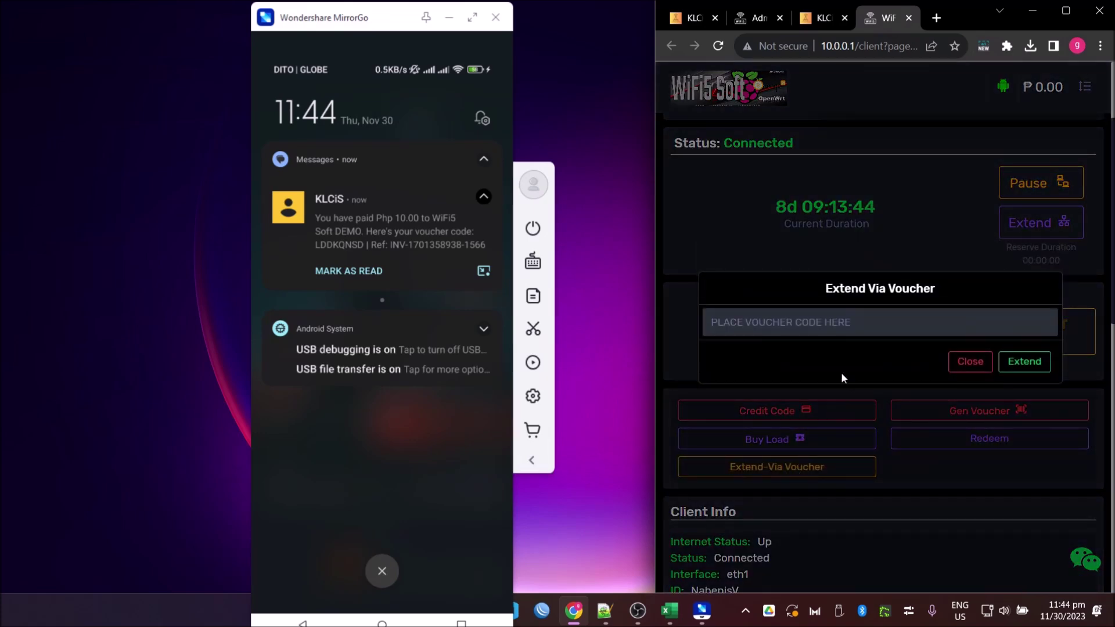
{"action": "right_click", "coordinate": [799, 332]}
{"action": "left_click", "coordinate": [841, 156]}
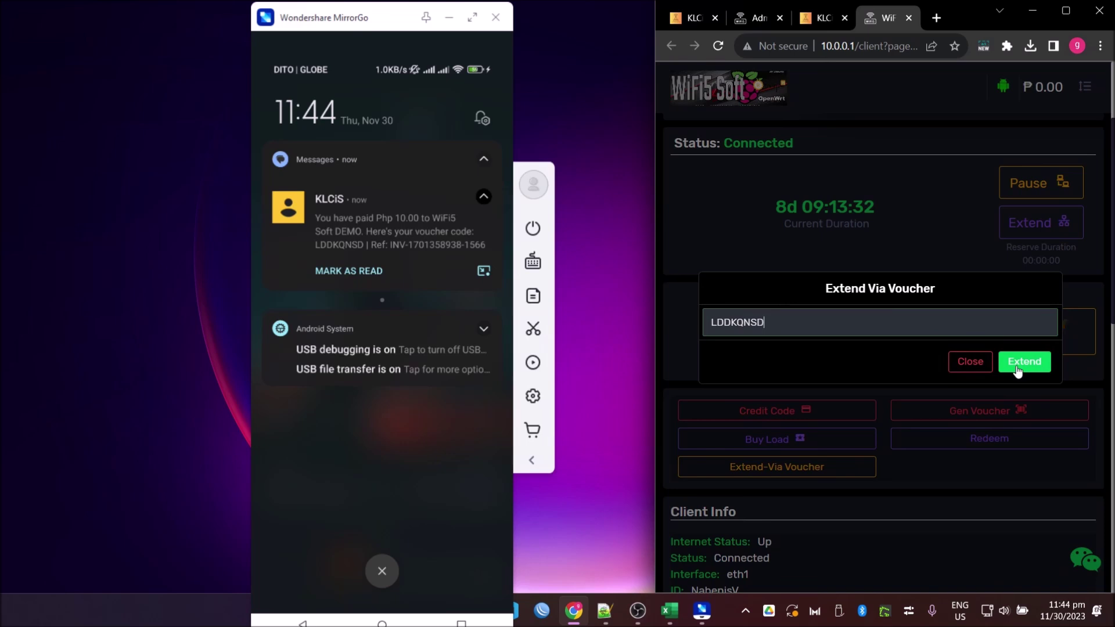
{"action": "left_click", "coordinate": [1018, 368]}
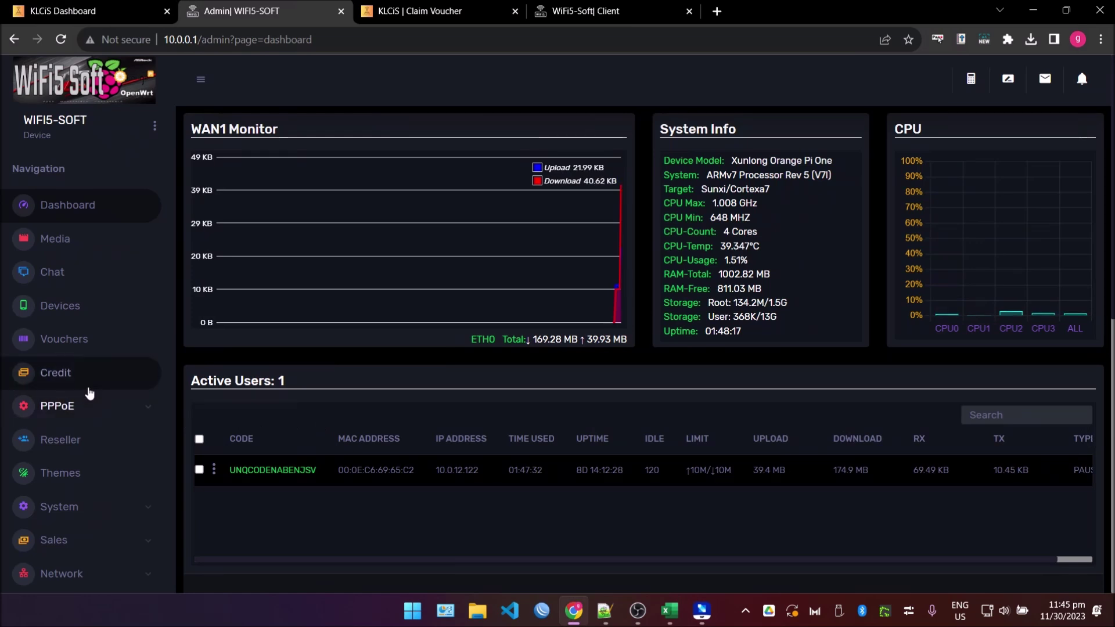
- Show the admin Credit page, check the portal's promo choices, and open the Generate Credit form
{"action": "left_click", "coordinate": [92, 381]}
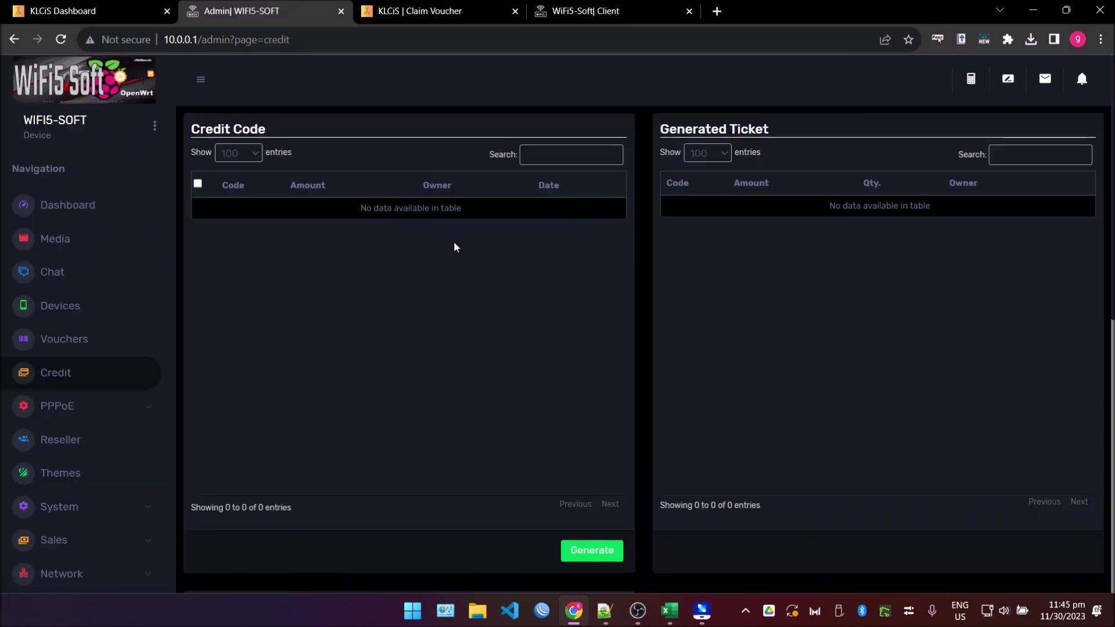
{"action": "left_click", "coordinate": [563, 7]}
{"action": "scroll", "coordinate": [308, 499], "scroll_direction": "down", "scroll_amount": 2}
{"action": "scroll", "coordinate": [307, 499], "scroll_direction": "down", "scroll_amount": 3}
{"action": "left_click", "coordinate": [343, 356]}
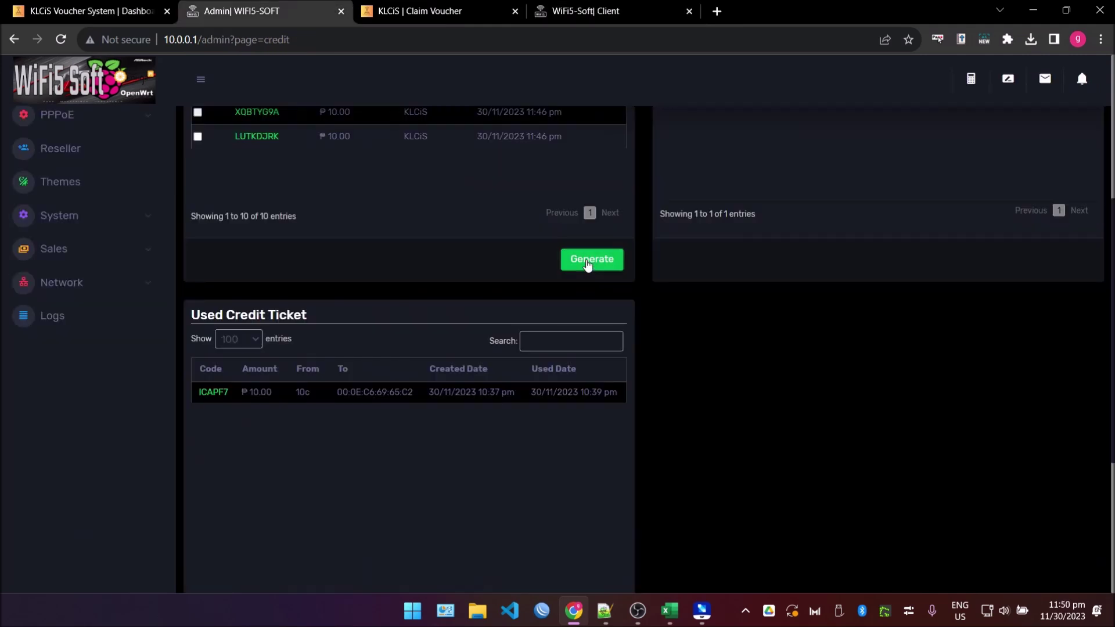
{"action": "left_click", "coordinate": [588, 262]}
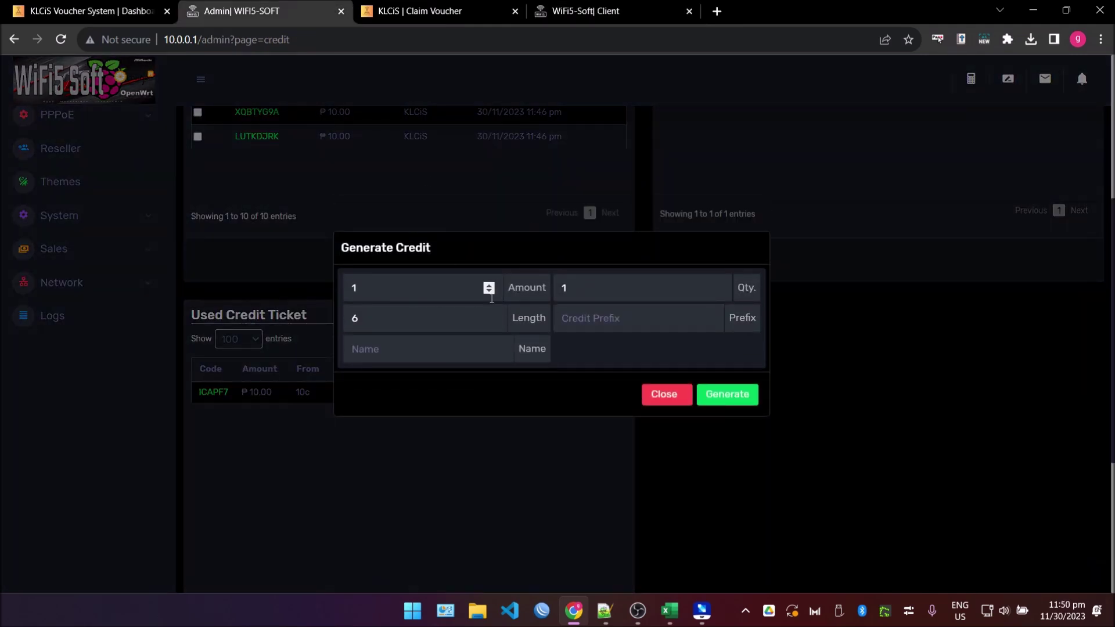
- Generate ten ₱11.00 credit codes of length 8 named KLCiS
{"action": "left_click", "coordinate": [403, 284]}
{"action": "type", "text": "1"}
{"action": "left_click", "coordinate": [607, 291]}
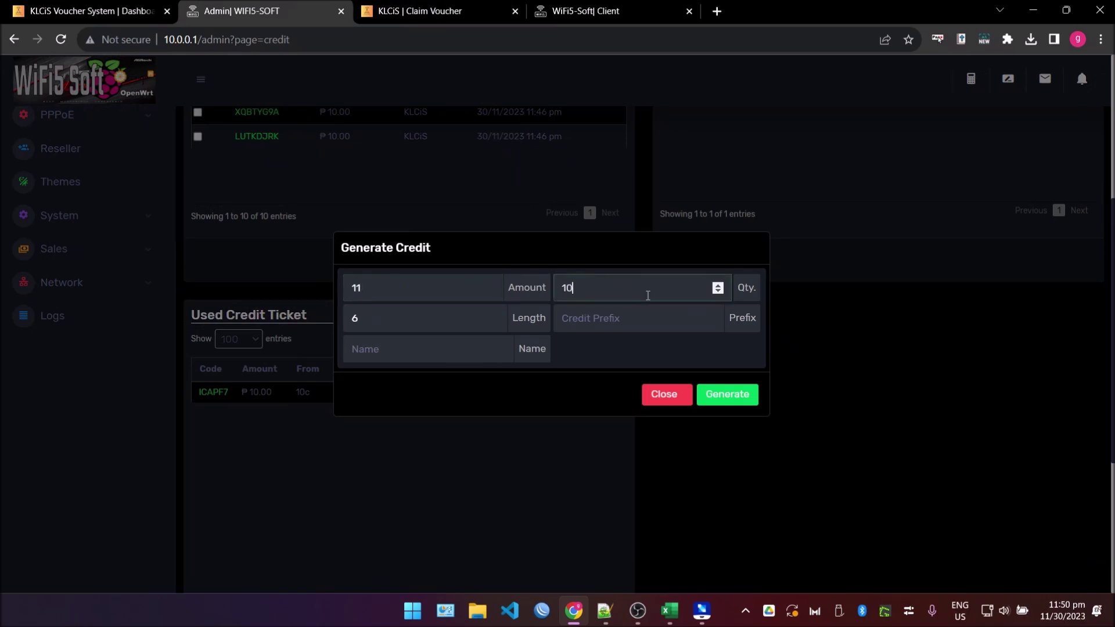
{"action": "left_click", "coordinate": [413, 319]}
{"action": "key", "text": "BackSpace"}
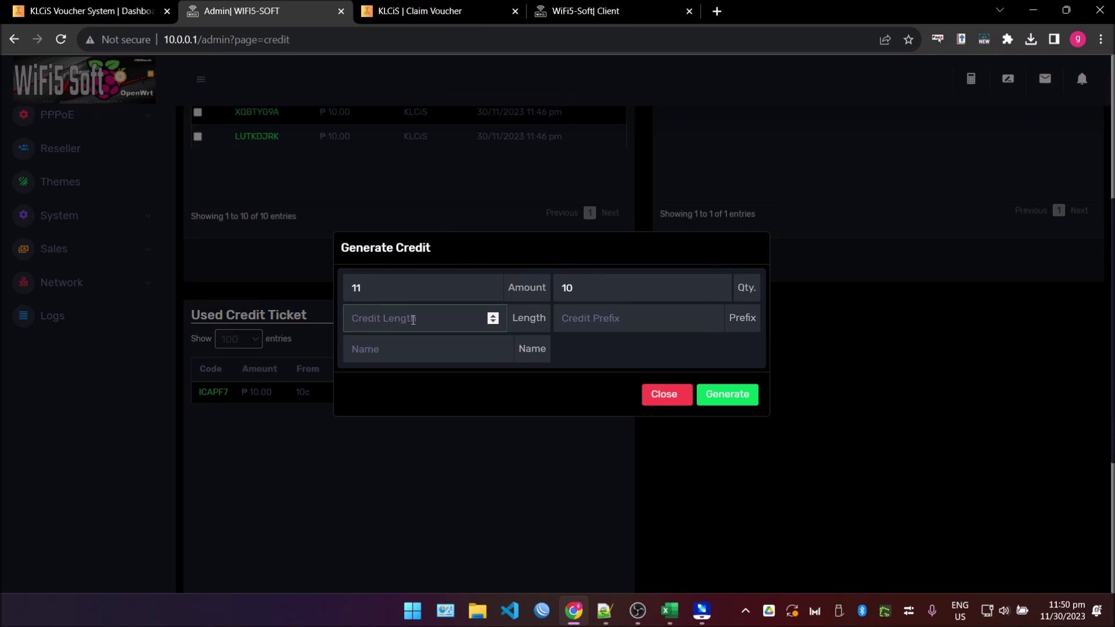
{"action": "type", "text": "8"}
{"action": "left_click", "coordinate": [440, 349]}
{"action": "type", "text": "KL"}
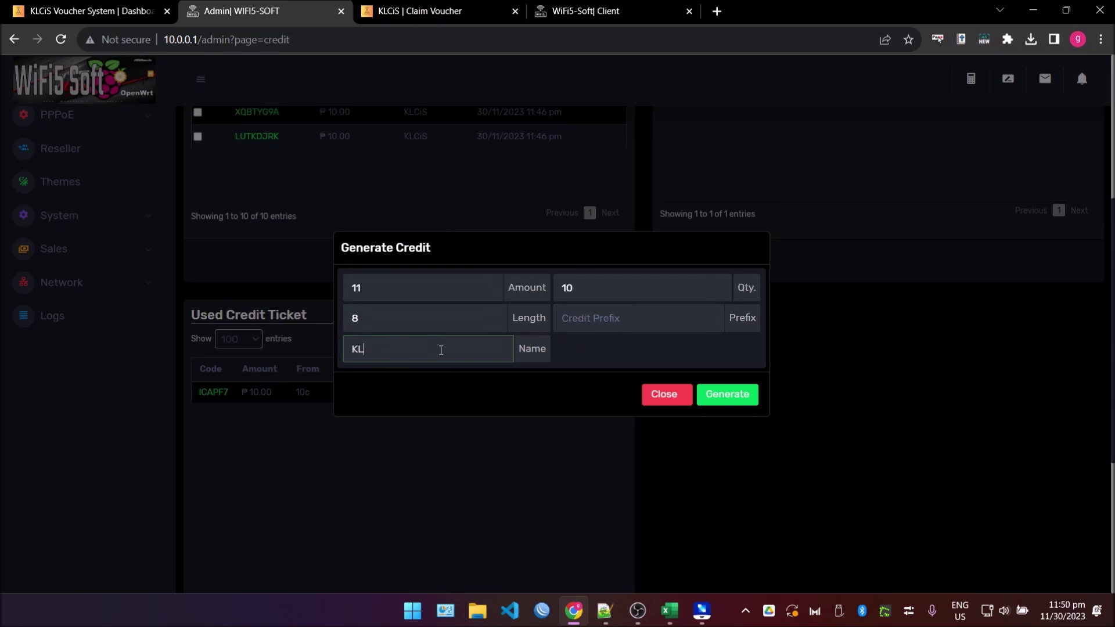
{"action": "type", "text": "CiS"}
{"action": "left_click", "coordinate": [729, 395]}
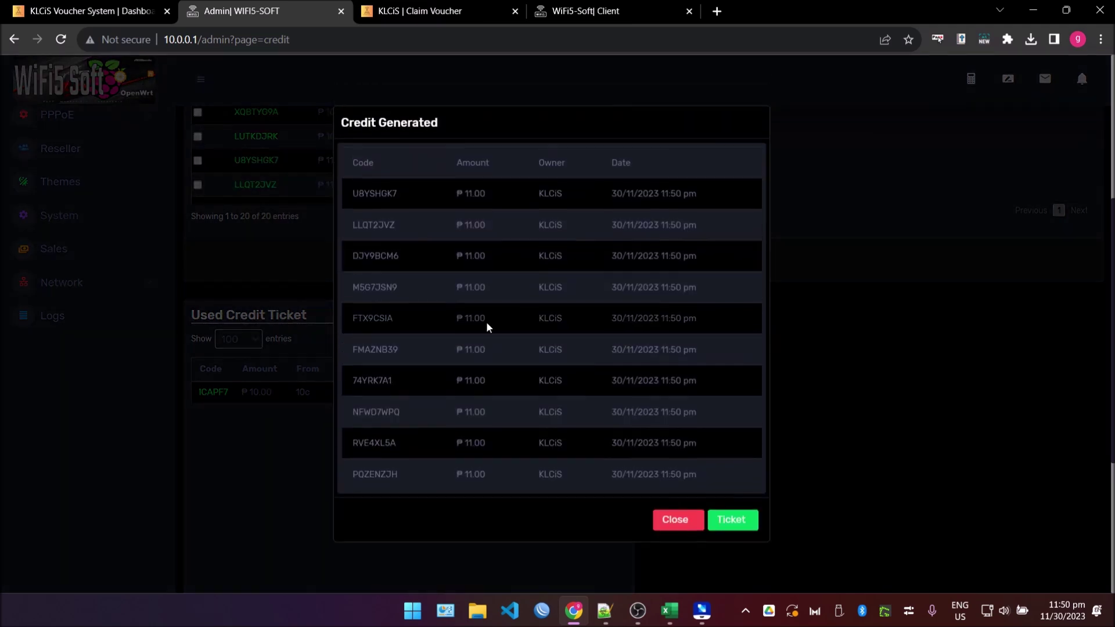
- Export the new credit codes from the ticket preview to an Excel file
{"action": "left_click", "coordinate": [733, 519]}
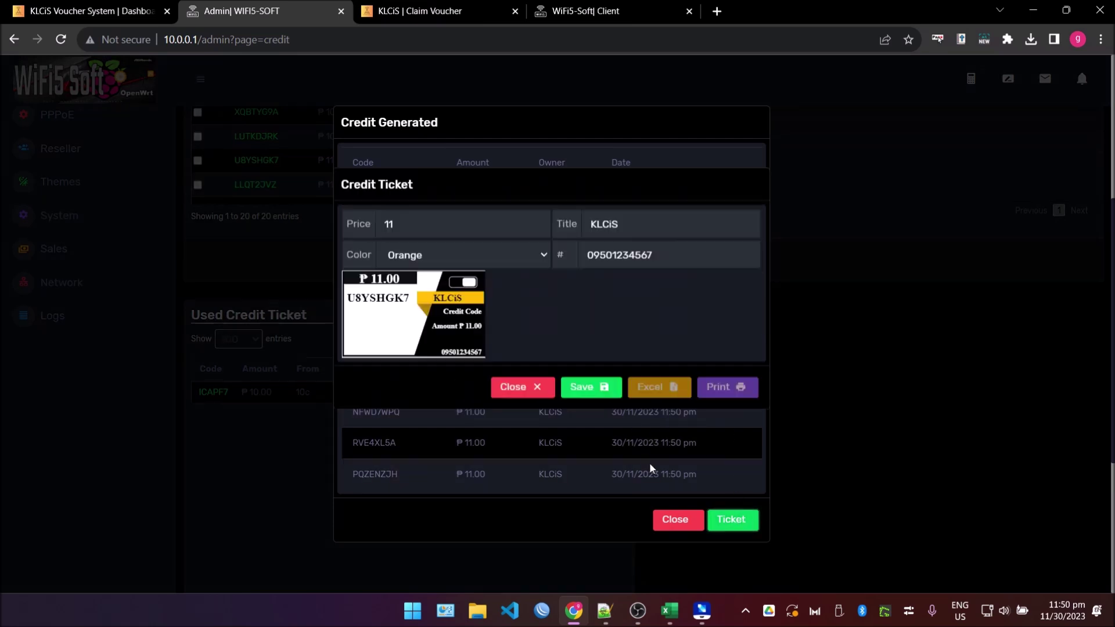
{"action": "left_click", "coordinate": [587, 422]}
{"action": "left_click", "coordinate": [672, 433]}
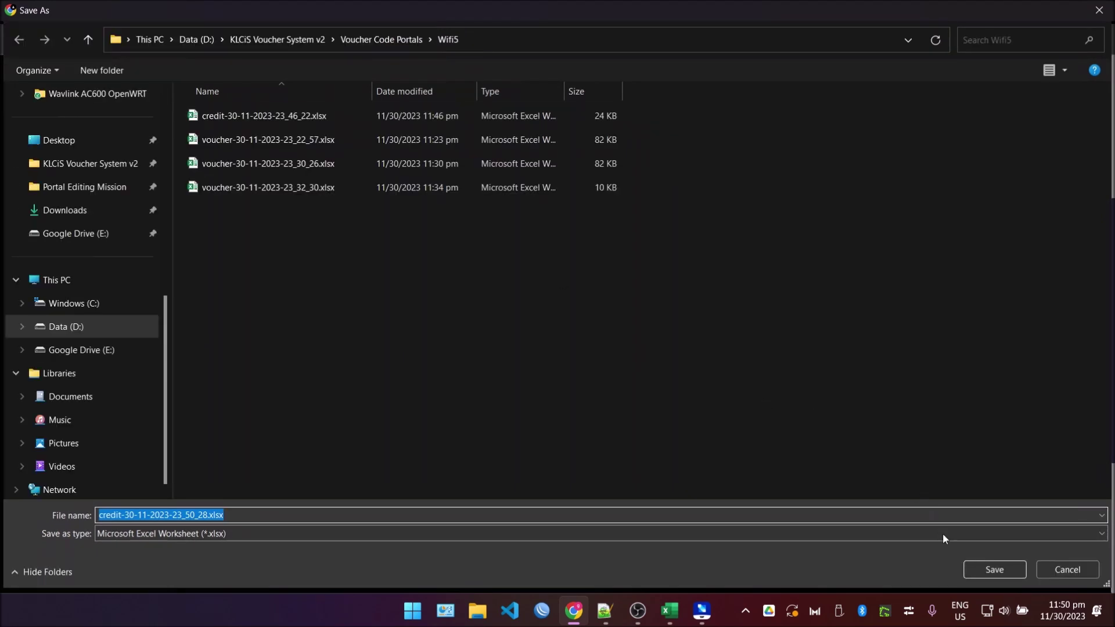
{"action": "left_click", "coordinate": [981, 568]}
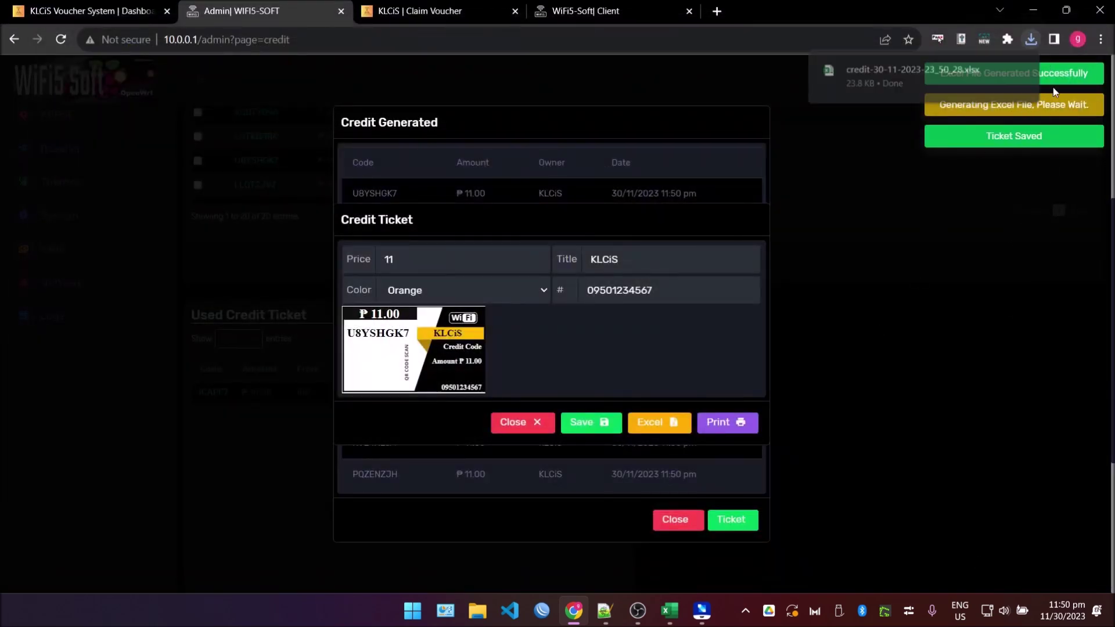
{"action": "left_click", "coordinate": [1026, 42]}
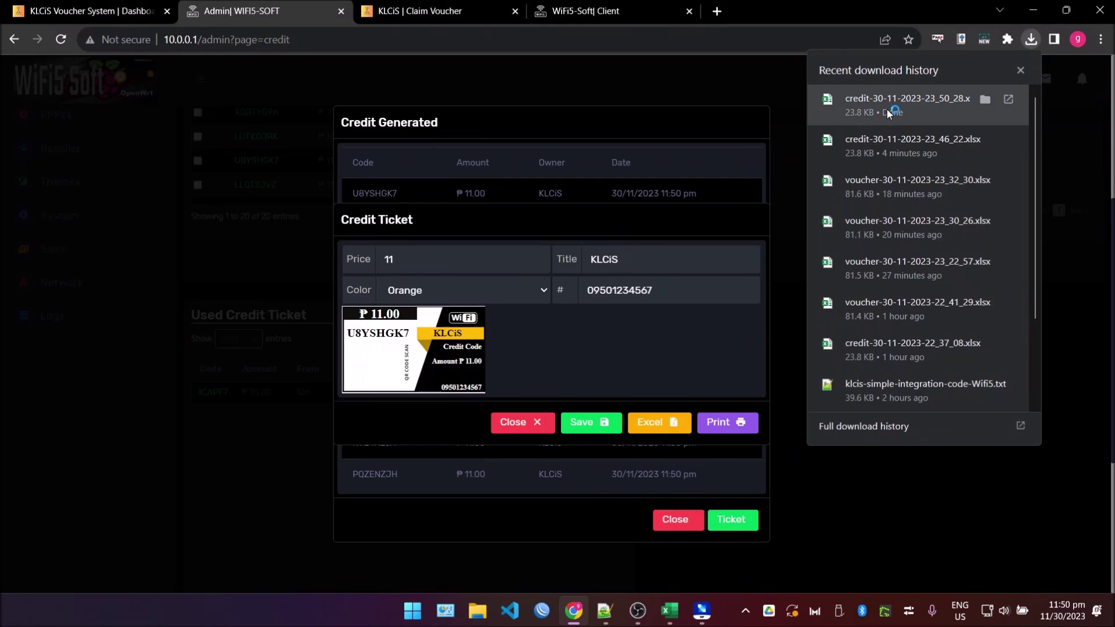
{"action": "key", "text": "alt+Tab"}
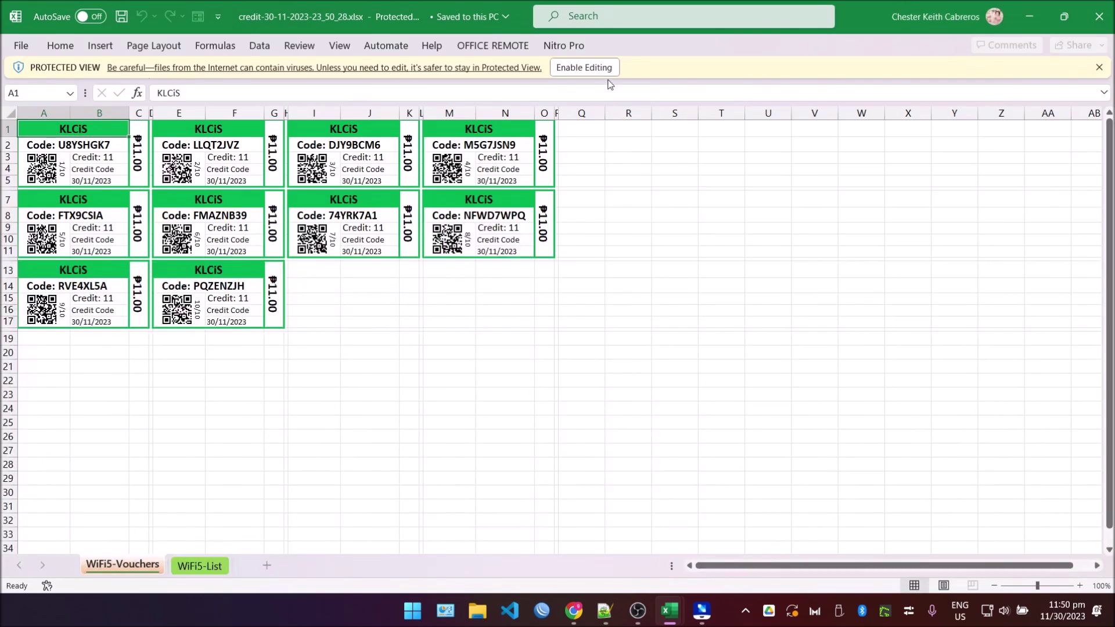
{"action": "left_click", "coordinate": [604, 70]}
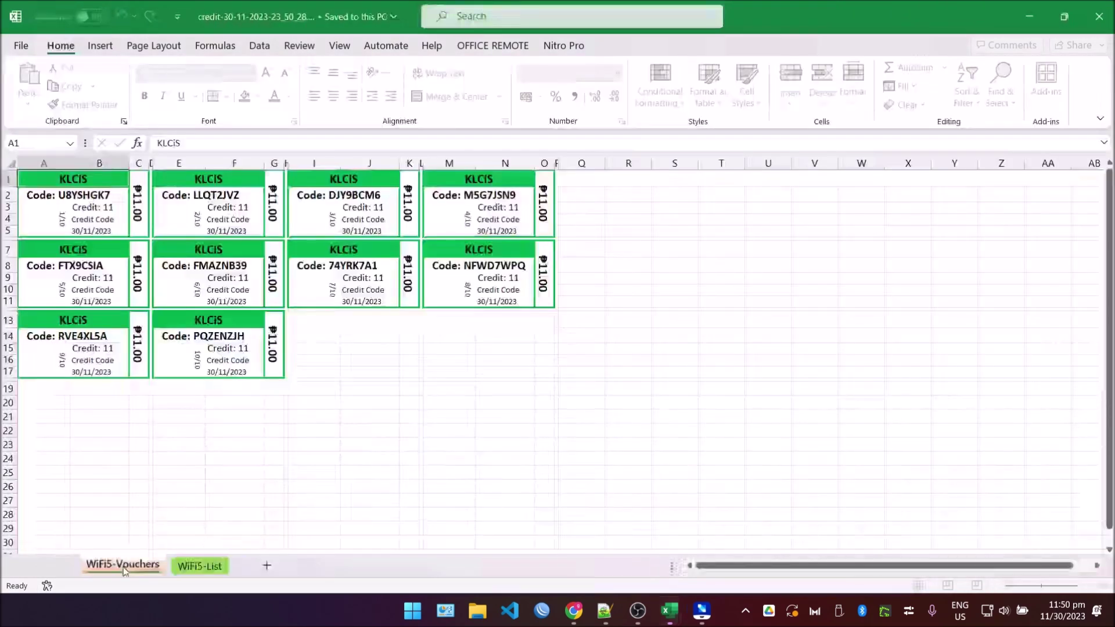
{"action": "right_click", "coordinate": [124, 569]}
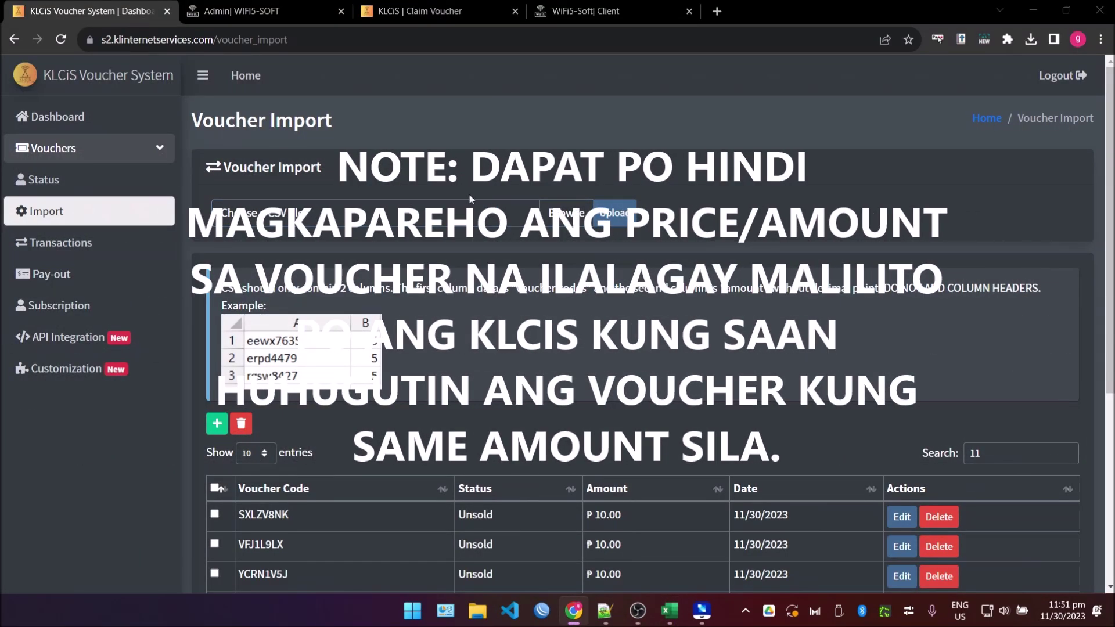
{"action": "left_click", "coordinate": [468, 203]}
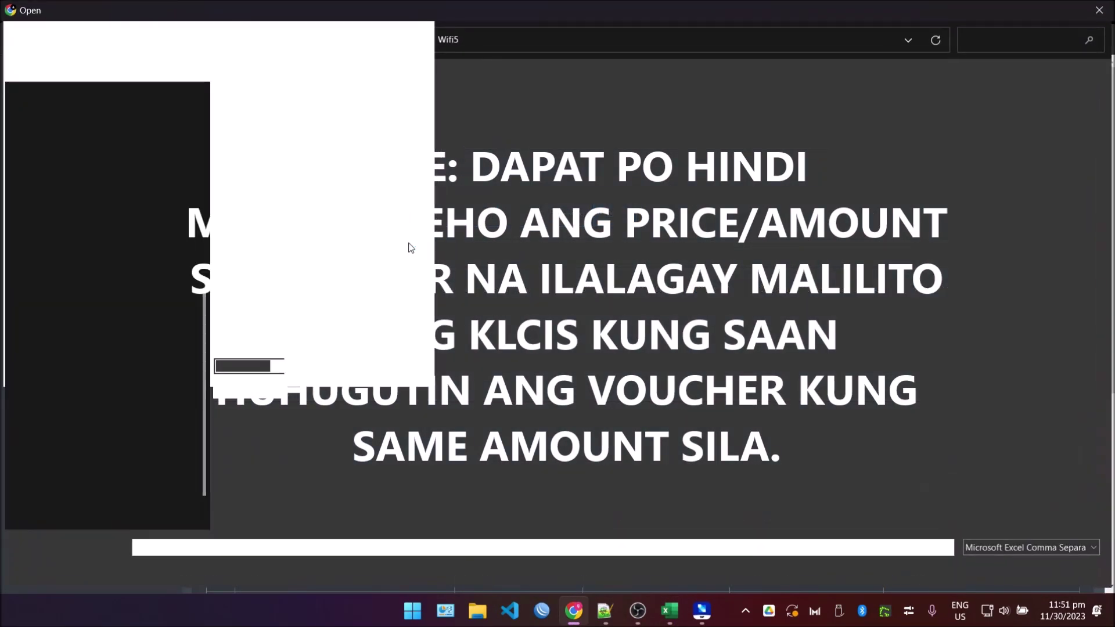
- Import the CSV voucher file and review the ₱11.00 unsold vouchers among 159 entries
{"action": "double_click", "coordinate": [298, 210]}
{"action": "left_click", "coordinate": [611, 212]}
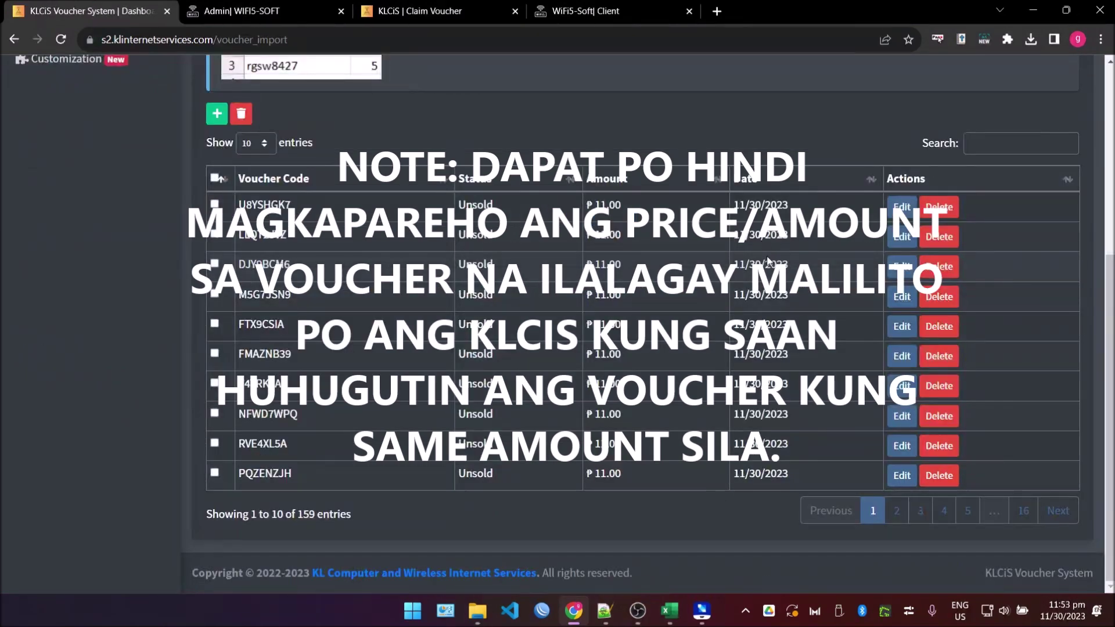
{"action": "scroll", "coordinate": [300, 370], "scroll_direction": "up", "scroll_amount": 3}
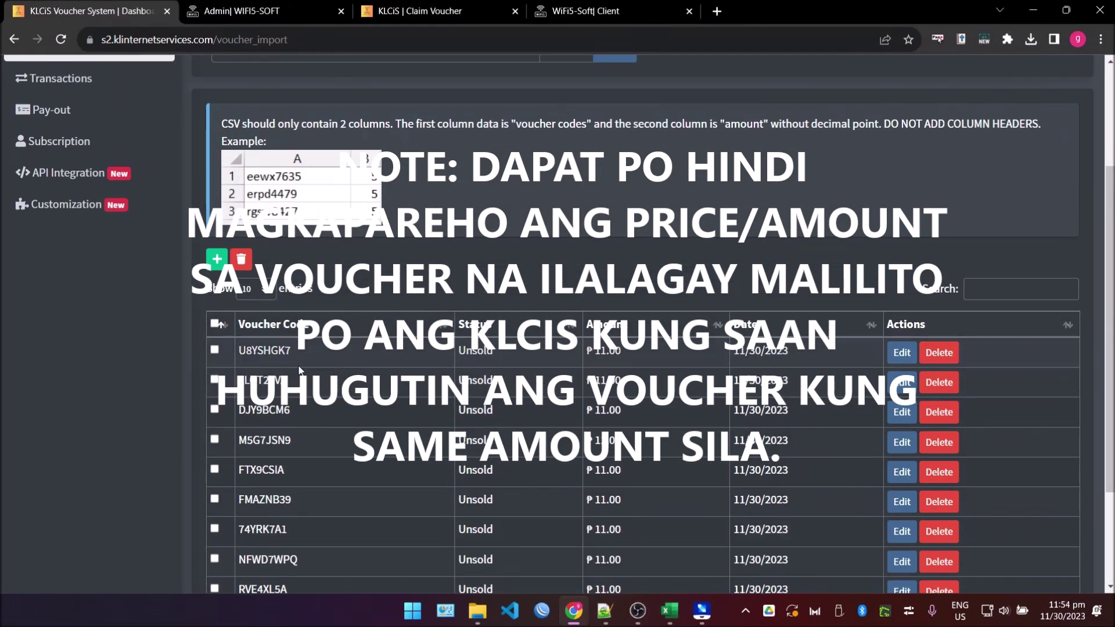
{"action": "scroll", "coordinate": [527, 301], "scroll_direction": "up", "scroll_amount": 3}
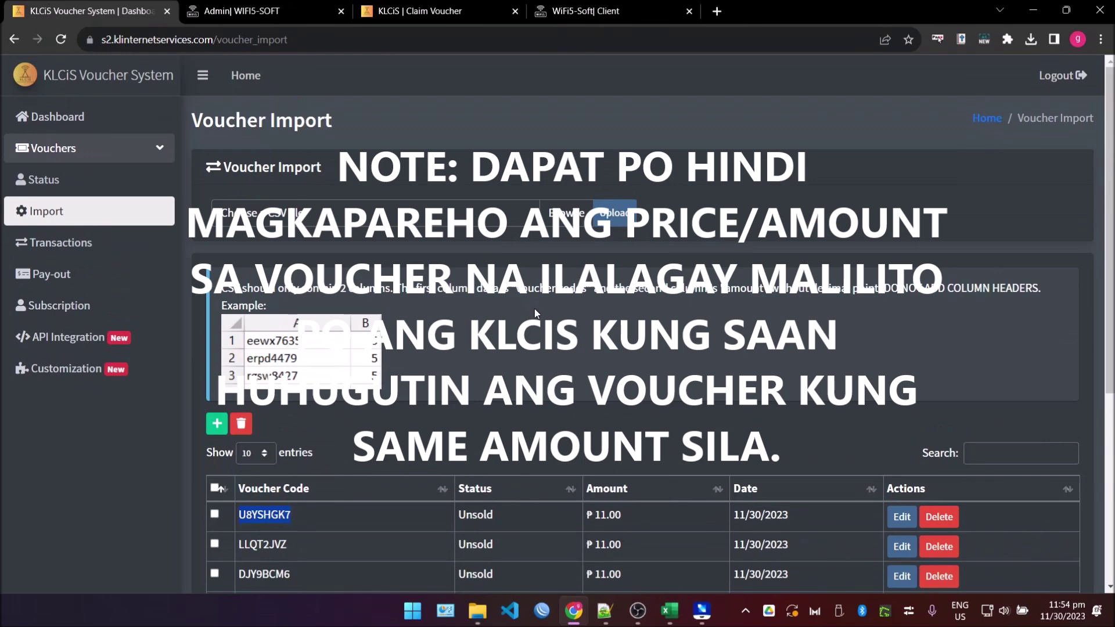
{"action": "scroll", "coordinate": [518, 310], "scroll_direction": "down", "scroll_amount": 5}
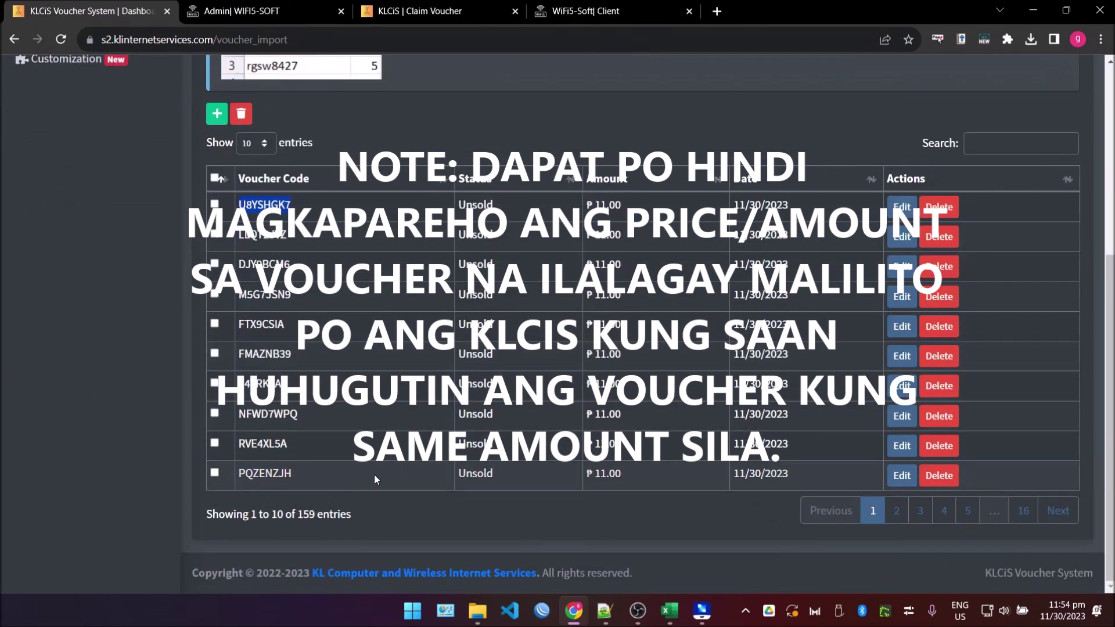
{"action": "scroll", "coordinate": [492, 469], "scroll_direction": "up", "scroll_amount": 5}
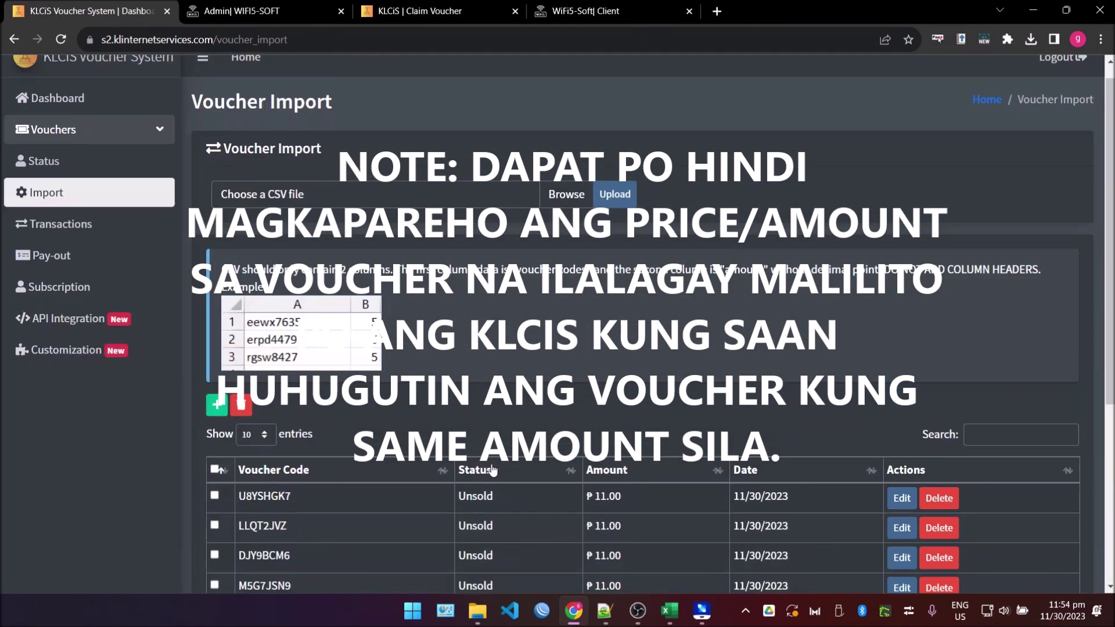
{"action": "scroll", "coordinate": [555, 331], "scroll_direction": "down", "scroll_amount": 3}
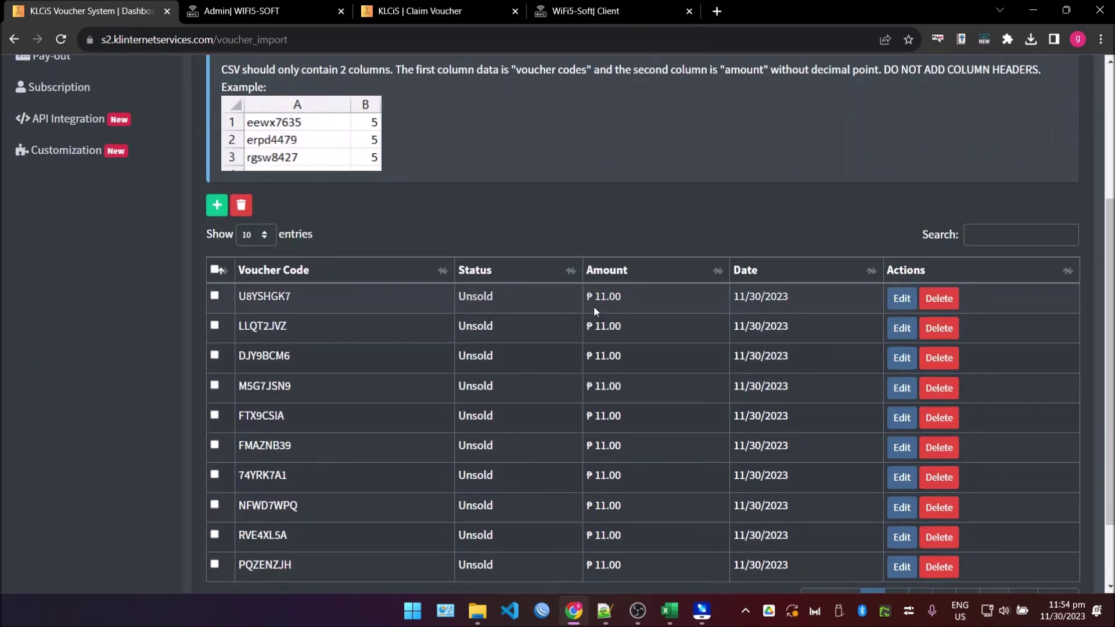
{"action": "left_click", "coordinate": [411, 7]}
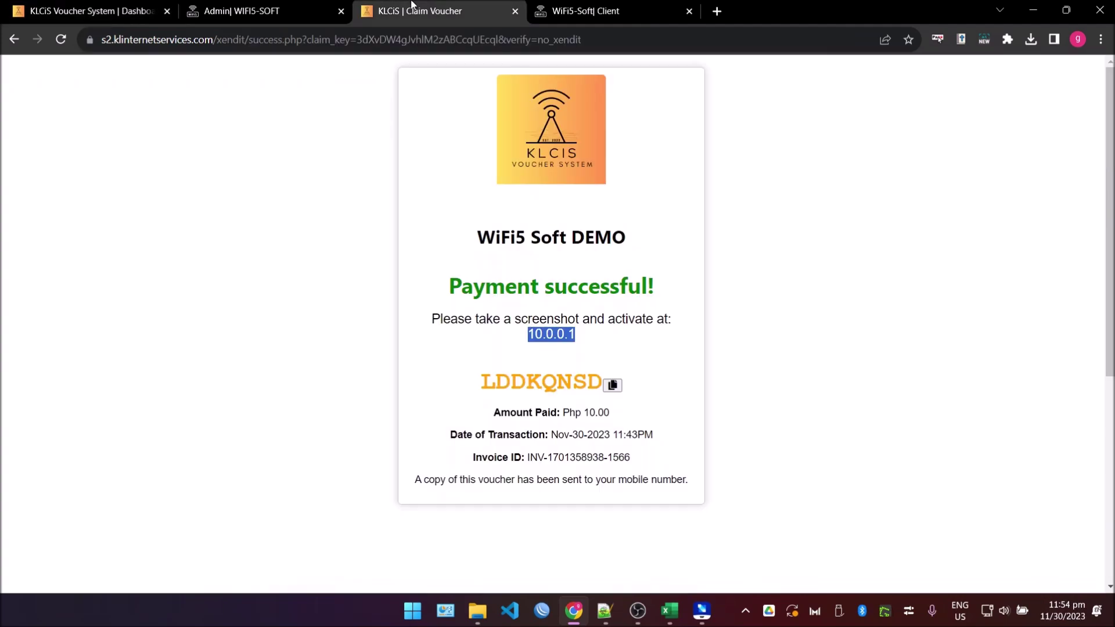
- Reload the client dashboard and check its promo list, still offering only the ₱10.00 five-hour promo
{"action": "left_click", "coordinate": [261, 8]}
{"action": "left_click", "coordinate": [583, 9]}
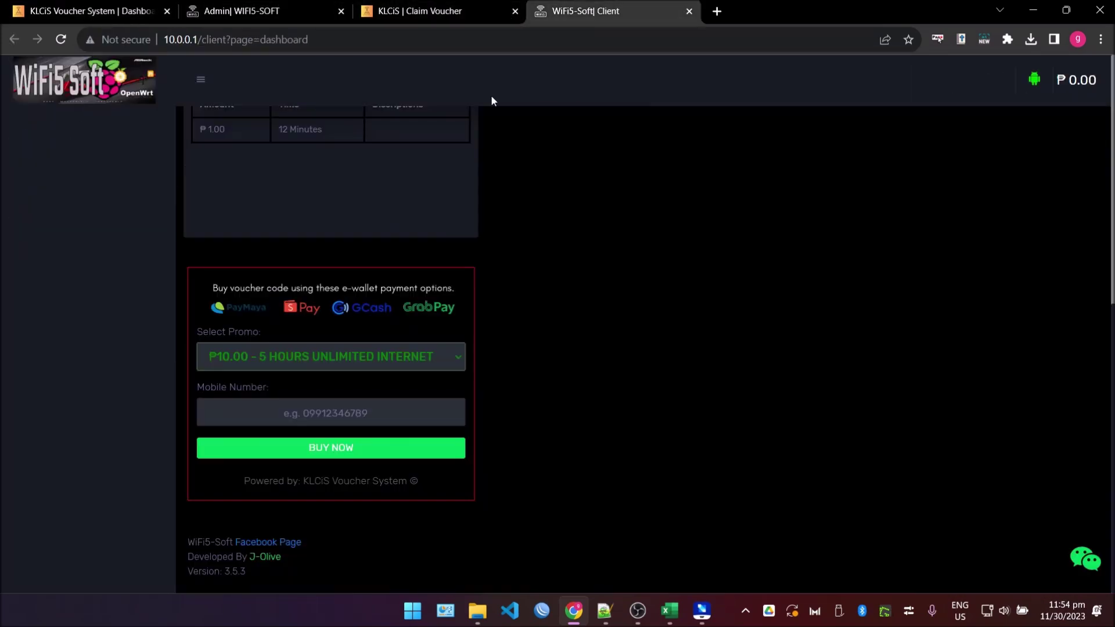
{"action": "scroll", "coordinate": [393, 305], "scroll_direction": "up", "scroll_amount": 7}
{"action": "left_click", "coordinate": [242, 22]}
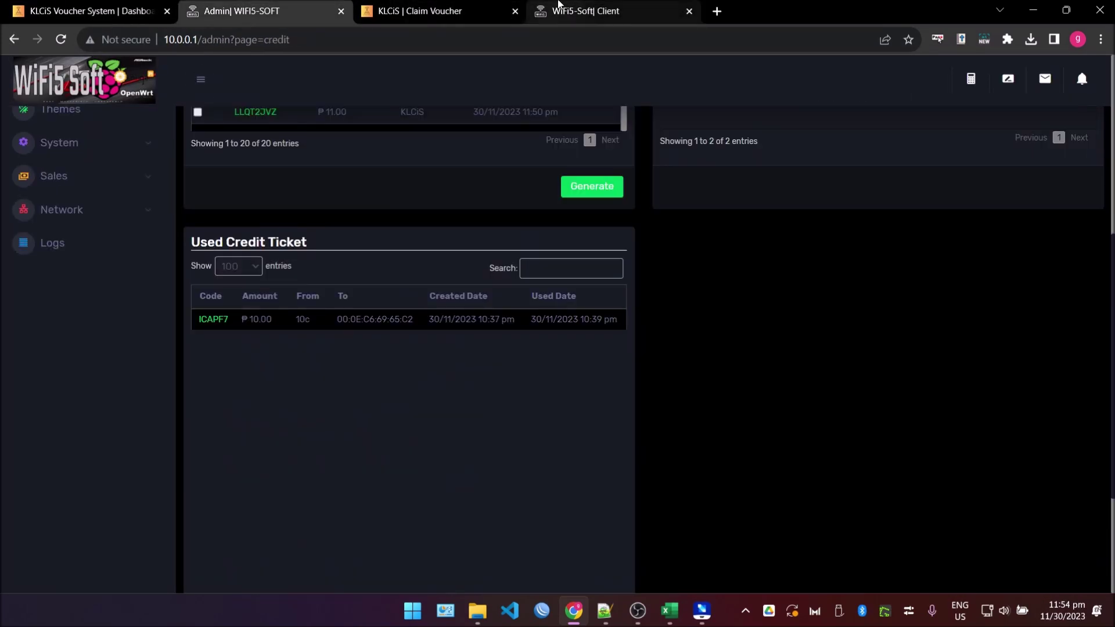
{"action": "left_click", "coordinate": [559, 7]}
{"action": "left_click", "coordinate": [380, 40]}
{"action": "key", "text": "Return"}
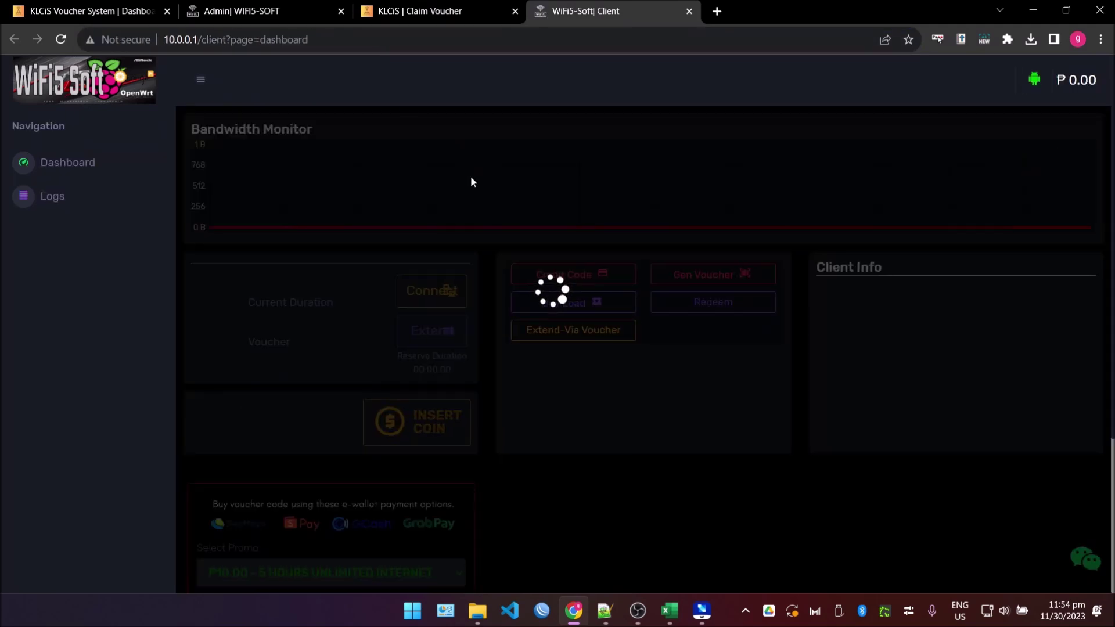
{"action": "scroll", "coordinate": [483, 246], "scroll_direction": "down", "scroll_amount": 8}
{"action": "left_click", "coordinate": [366, 366]}
{"action": "left_click", "coordinate": [367, 362]}
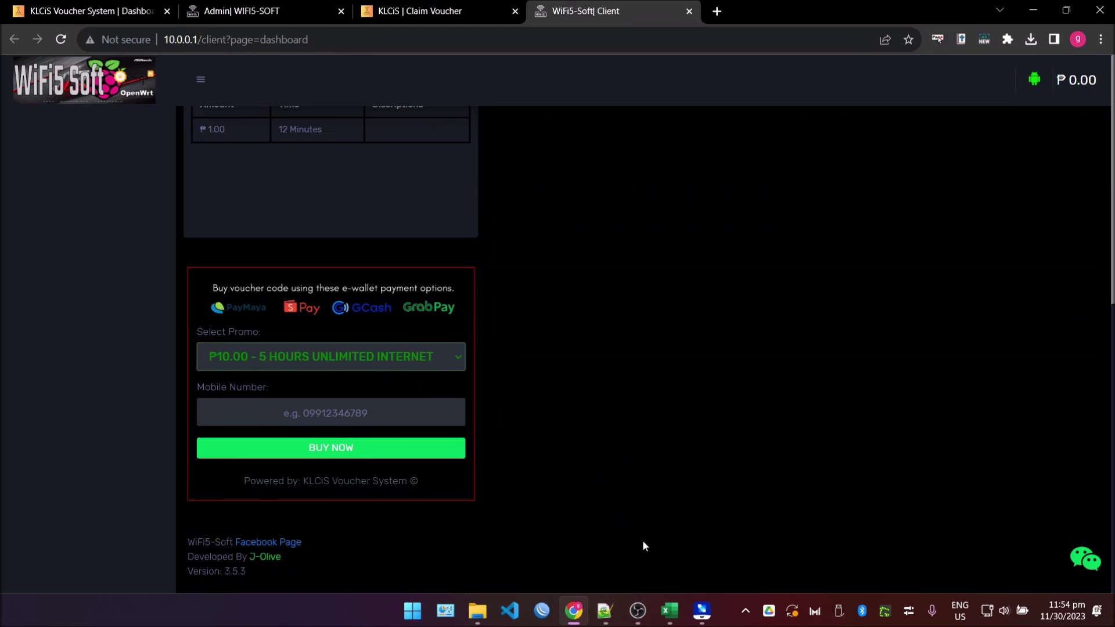
- Duplicate the ₱100.00 option on line 17 as a new promo line
{"action": "left_click", "coordinate": [605, 610]}
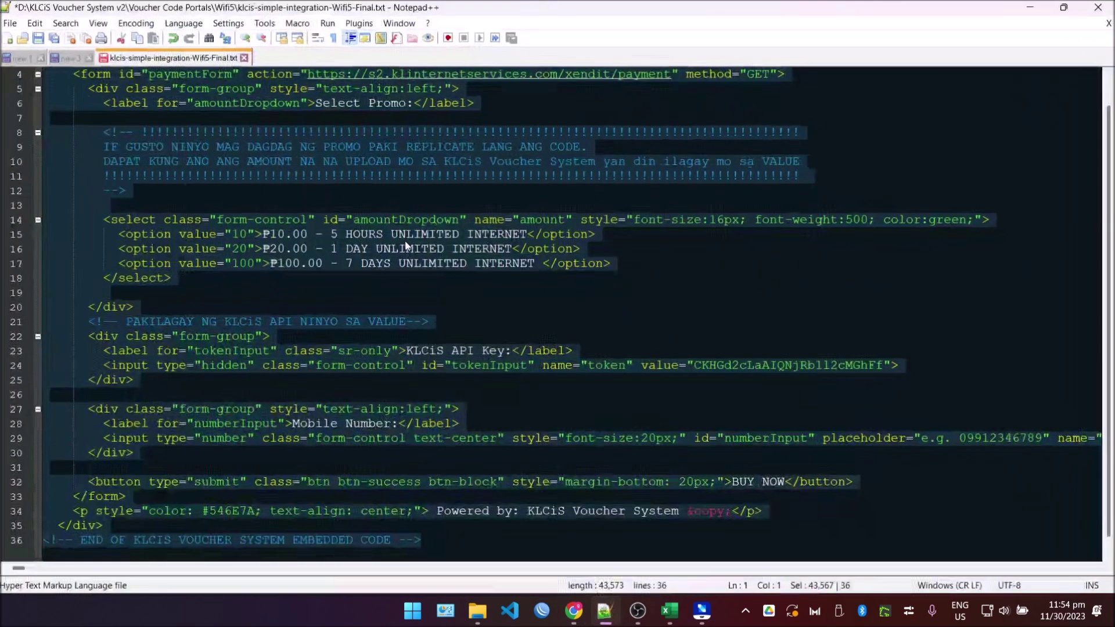
{"action": "left_click", "coordinate": [413, 234]}
{"action": "scroll", "coordinate": [232, 145], "scroll_direction": "up", "scroll_amount": 1}
{"action": "scroll", "coordinate": [213, 120], "scroll_direction": "down", "scroll_amount": 1}
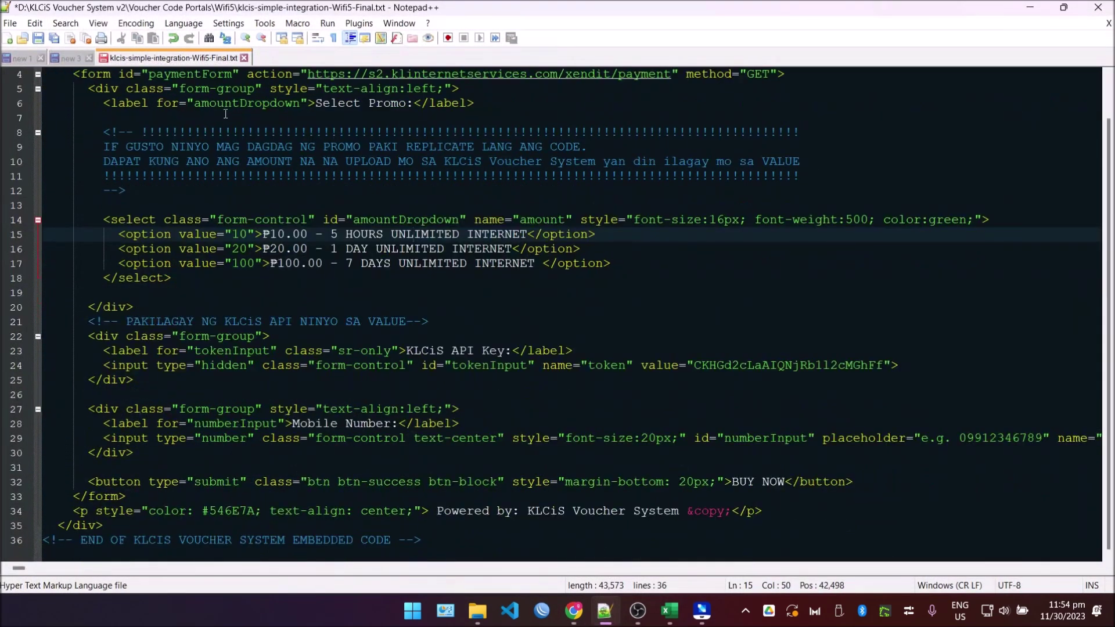
{"action": "left_click", "coordinate": [296, 278]}
{"action": "left_click", "coordinate": [235, 263]}
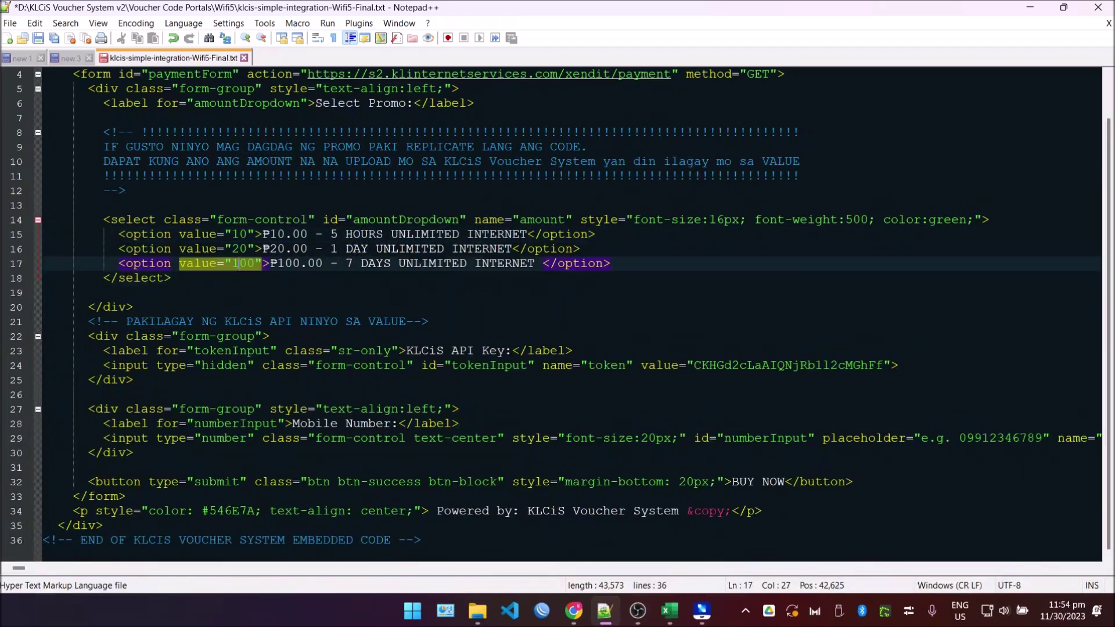
{"action": "left_click_drag", "start_coordinate": [611, 263], "coordinate": [122, 267]}
{"action": "key", "text": "ctrl+c"}
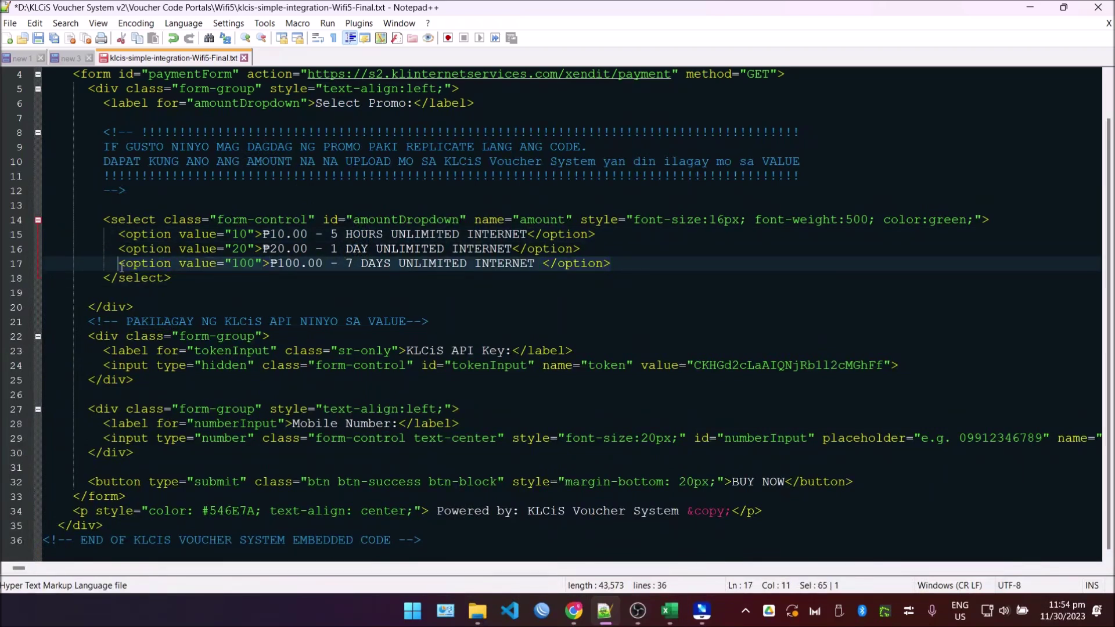
{"action": "left_click", "coordinate": [631, 256]}
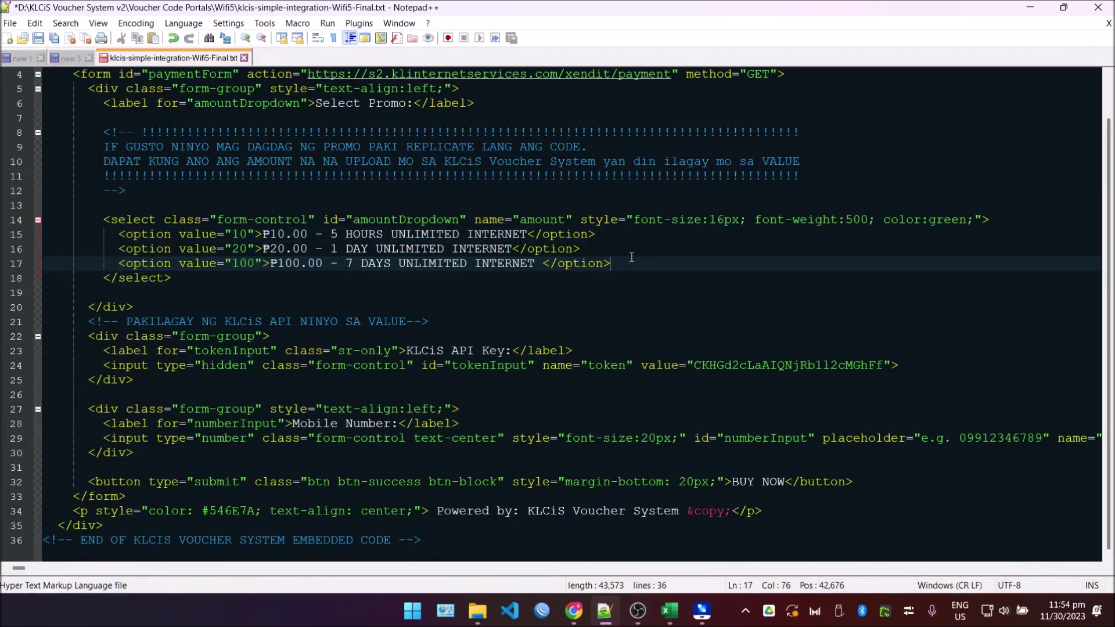
{"action": "key", "text": "Return"}
{"action": "key", "text": "ctrl+v"}
- Change the new option's value and price to 11, its description to CREDIT, and save
{"action": "double_click", "coordinate": [239, 277]}
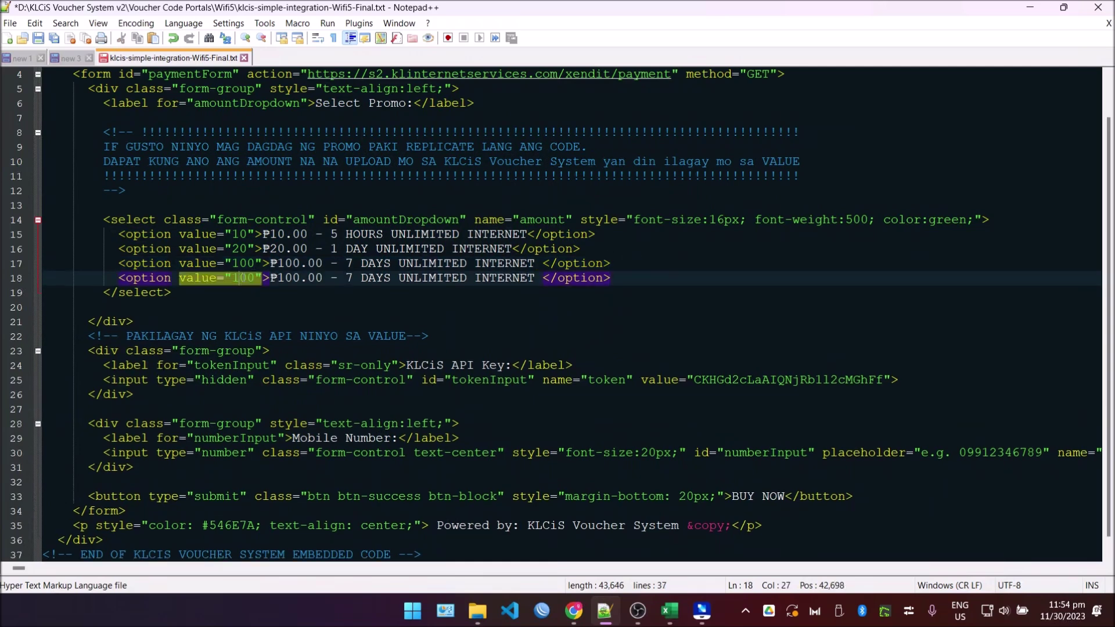
{"action": "type", "text": "11"}
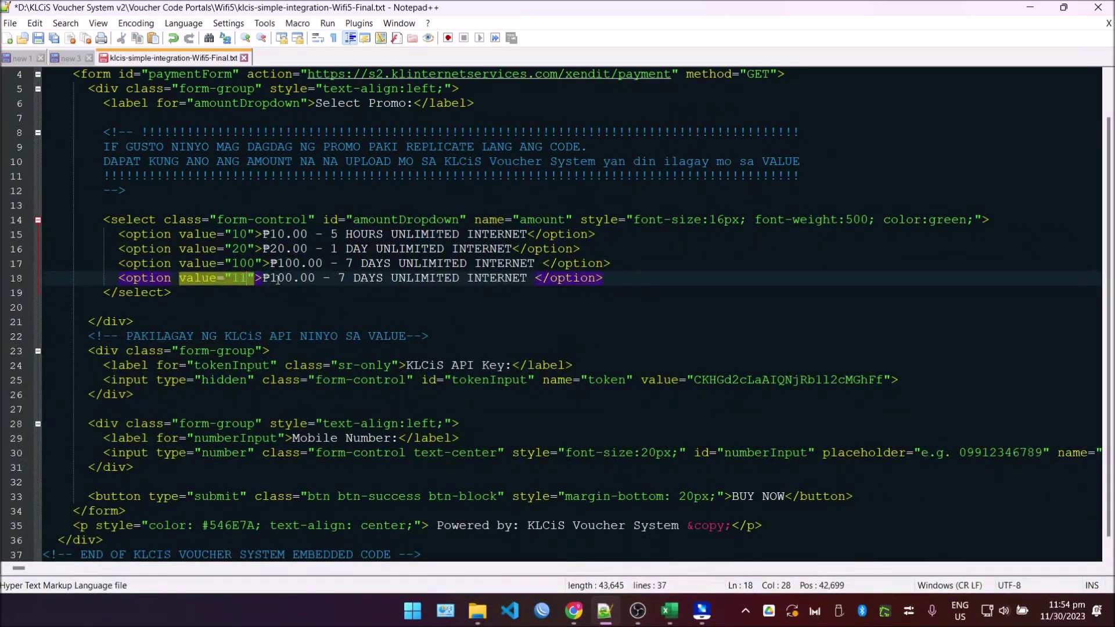
{"action": "double_click", "coordinate": [278, 278]}
{"action": "type", "text": "11"}
{"action": "left_click_drag", "start_coordinate": [333, 278], "coordinate": [513, 275]}
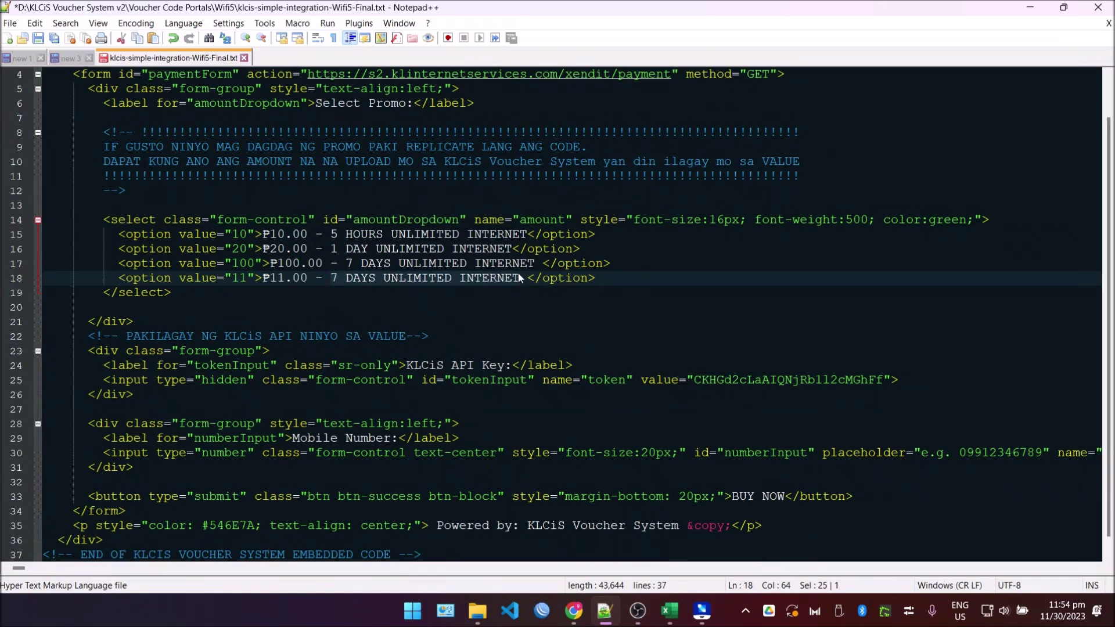
{"action": "key", "text": "BackSpace"}
{"action": "key", "text": "BackSpace"}
{"action": "key", "text": "BackSpace"}
{"action": "type", "text": "CREDIT"}
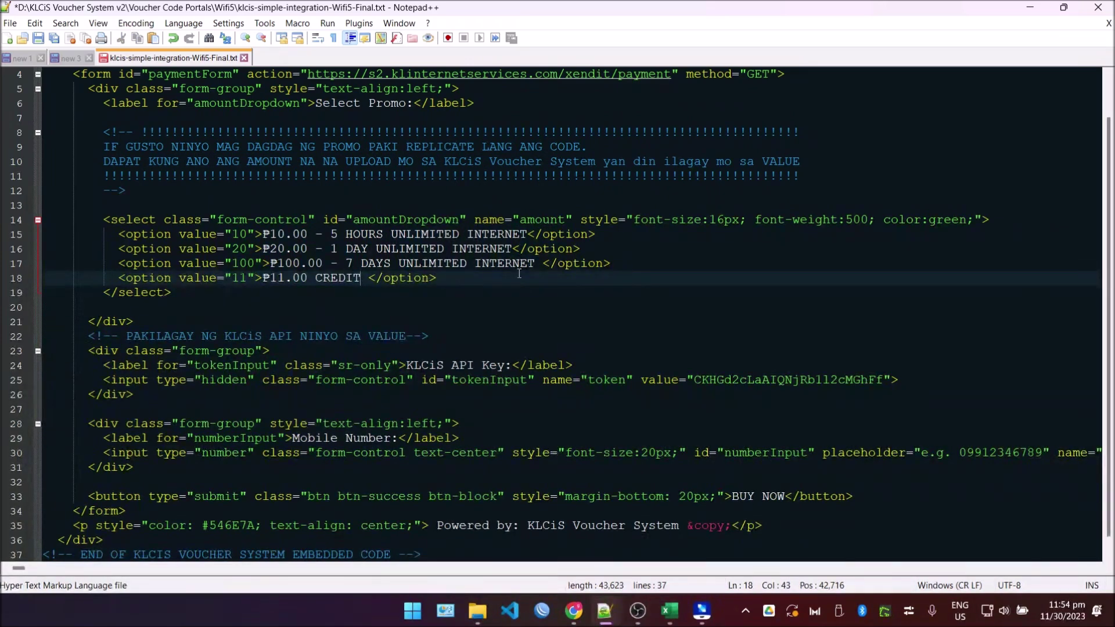
{"action": "key", "text": "ctrl+s"}
- Select the entire updated integration code to carry it over to the admin page
{"action": "left_click", "coordinate": [607, 448]}
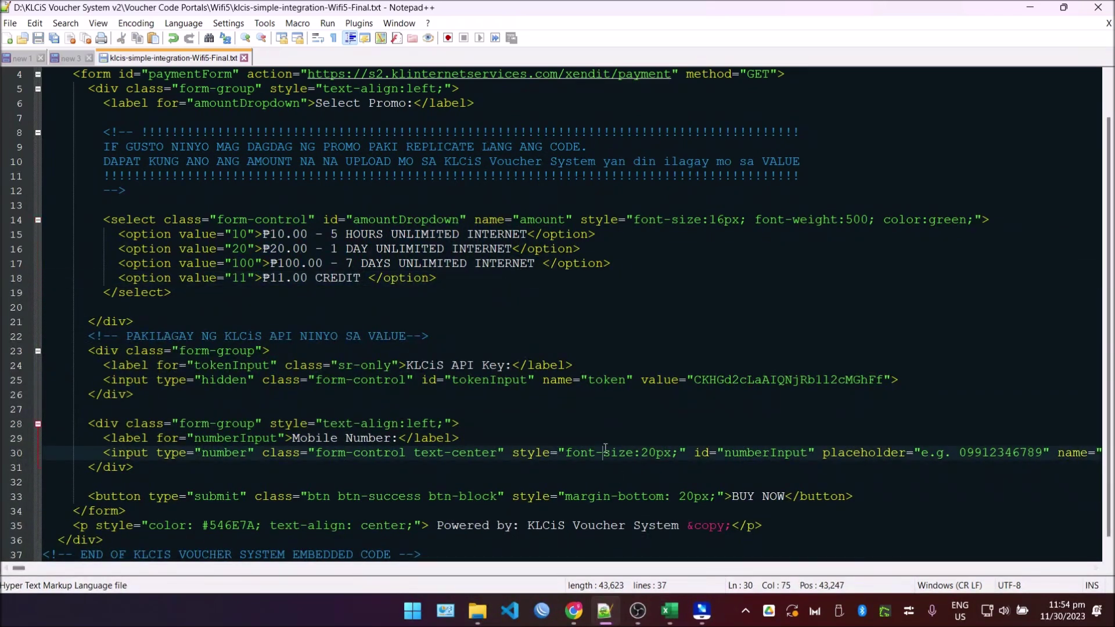
{"action": "key", "text": "ctrl+a"}
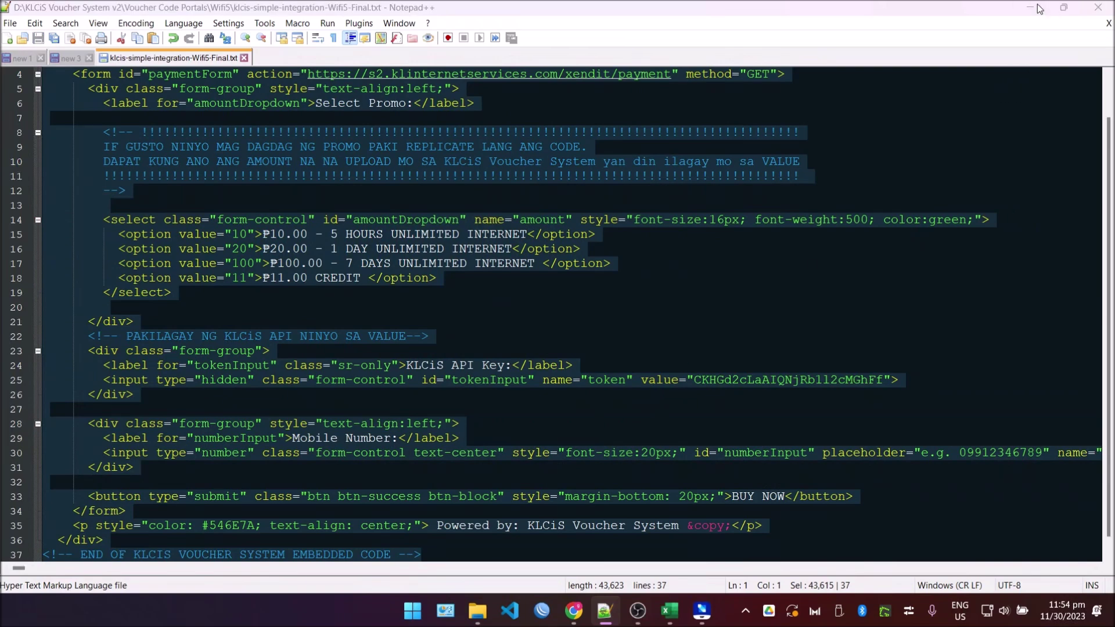
{"action": "left_click", "coordinate": [1031, 7]}
{"action": "left_click", "coordinate": [238, 9]}
- Go to System > Settings and find the Client HTML Footer field
{"action": "scroll", "coordinate": [61, 228], "scroll_direction": "up", "scroll_amount": 2}
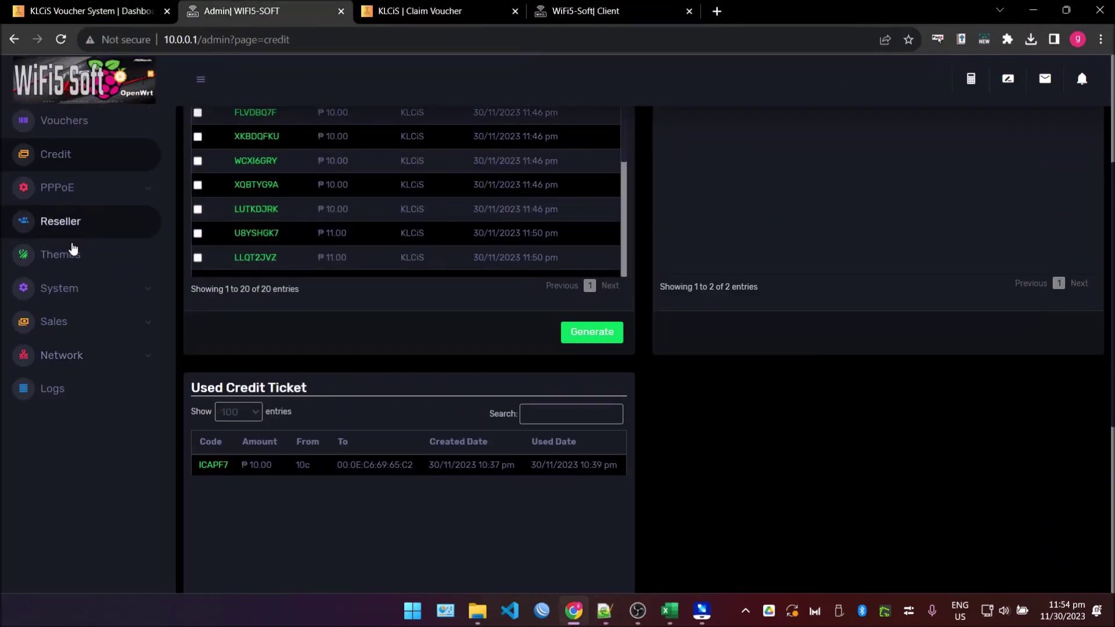
{"action": "left_click", "coordinate": [62, 304]}
{"action": "left_click", "coordinate": [80, 318]}
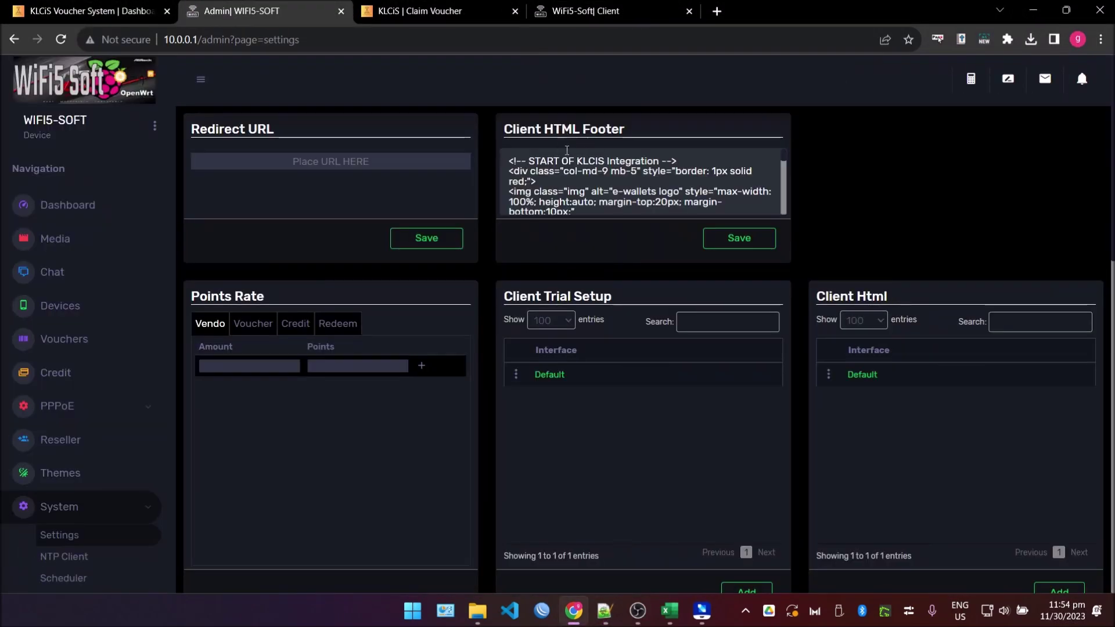
{"action": "scroll", "coordinate": [774, 196], "scroll_direction": "down", "scroll_amount": 5}
{"action": "scroll", "coordinate": [784, 209], "scroll_direction": "down", "scroll_amount": 15}
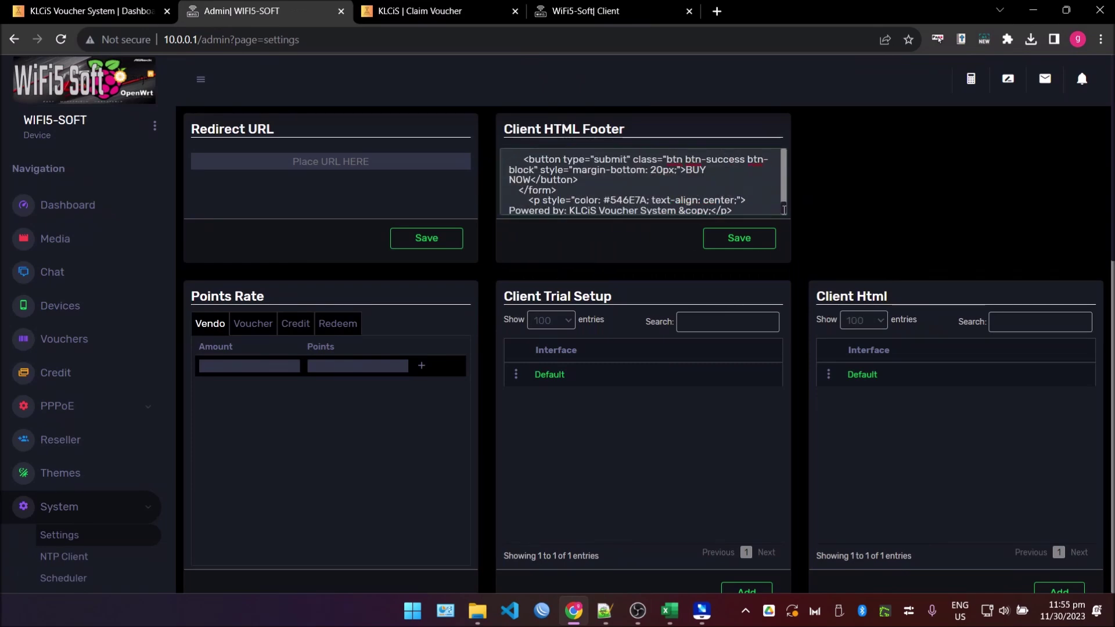
{"action": "scroll", "coordinate": [784, 209], "scroll_direction": "up", "scroll_amount": 3}
{"action": "scroll", "coordinate": [641, 188], "scroll_direction": "down", "scroll_amount": 5}
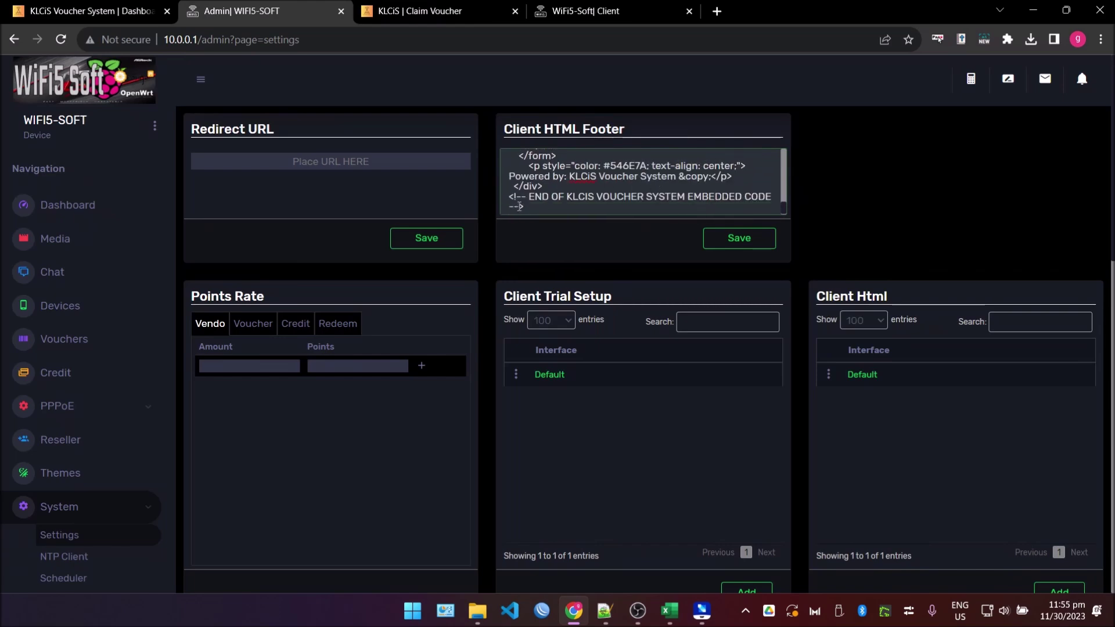
- Swap the old KLCiS footer code for the pasted updated code and save
{"action": "left_click_drag", "start_coordinate": [526, 208], "coordinate": [474, 45]}
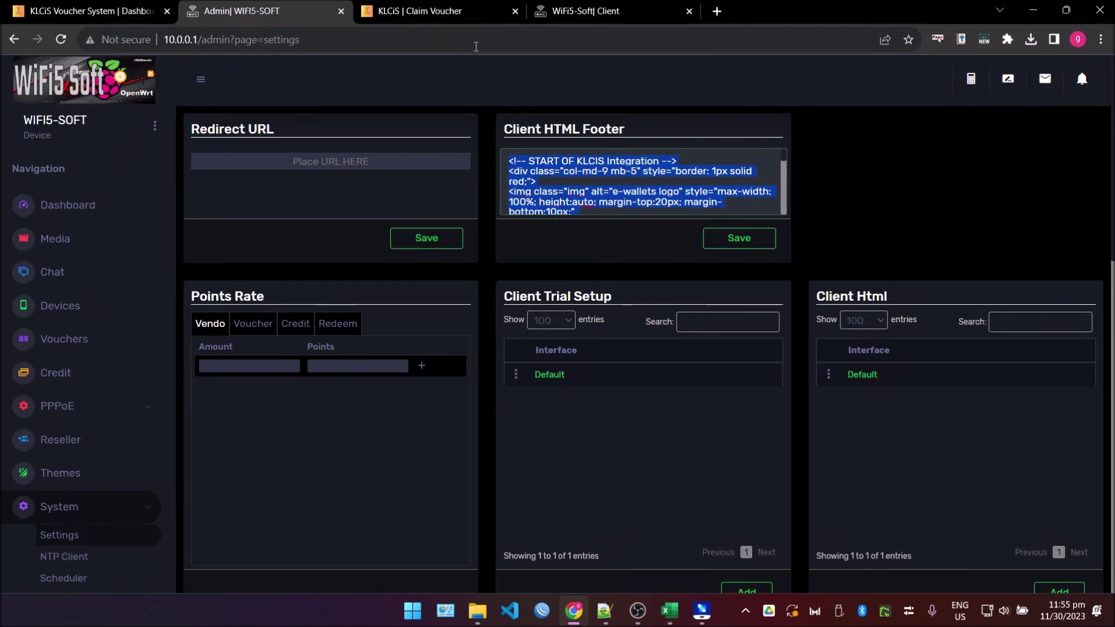
{"action": "key", "text": "BackSpace"}
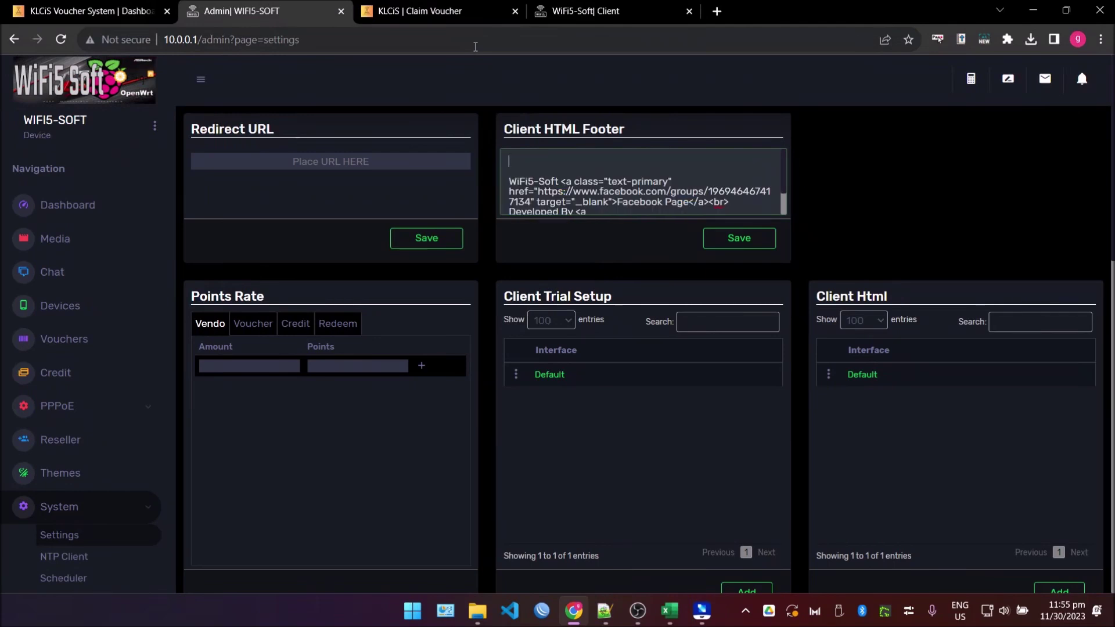
{"action": "key", "text": "ctrl+v"}
{"action": "left_click", "coordinate": [723, 231]}
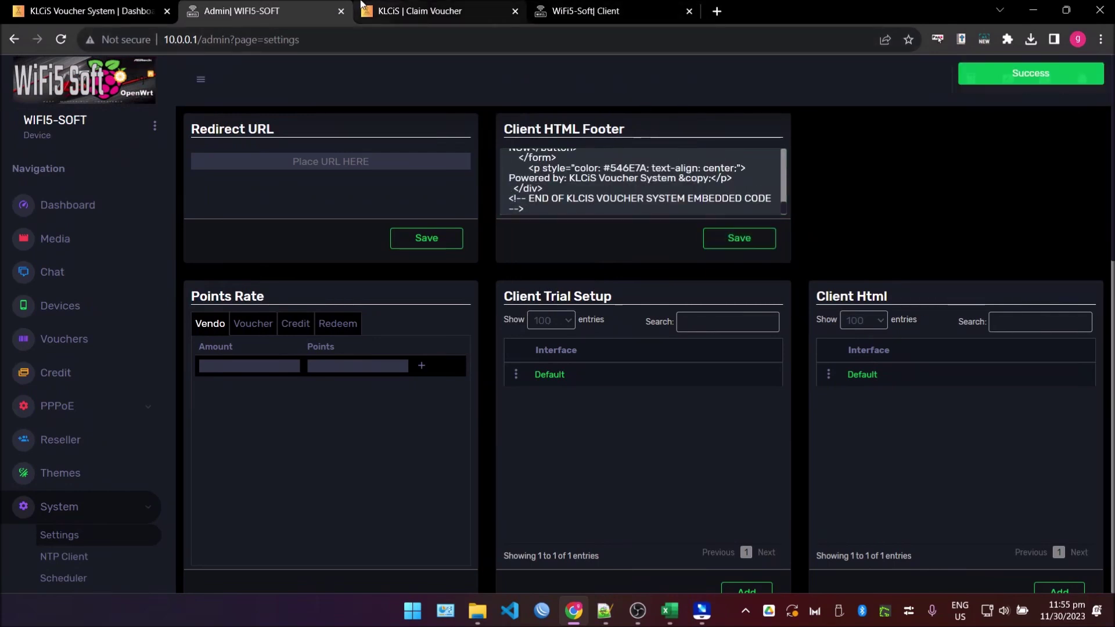
{"action": "left_click", "coordinate": [418, 10]}
{"action": "left_click", "coordinate": [586, 10]}
- Pick the ₱11.00 CREDIT promo, enter the customer's mobile number, and buy it
{"action": "left_click", "coordinate": [60, 39]}
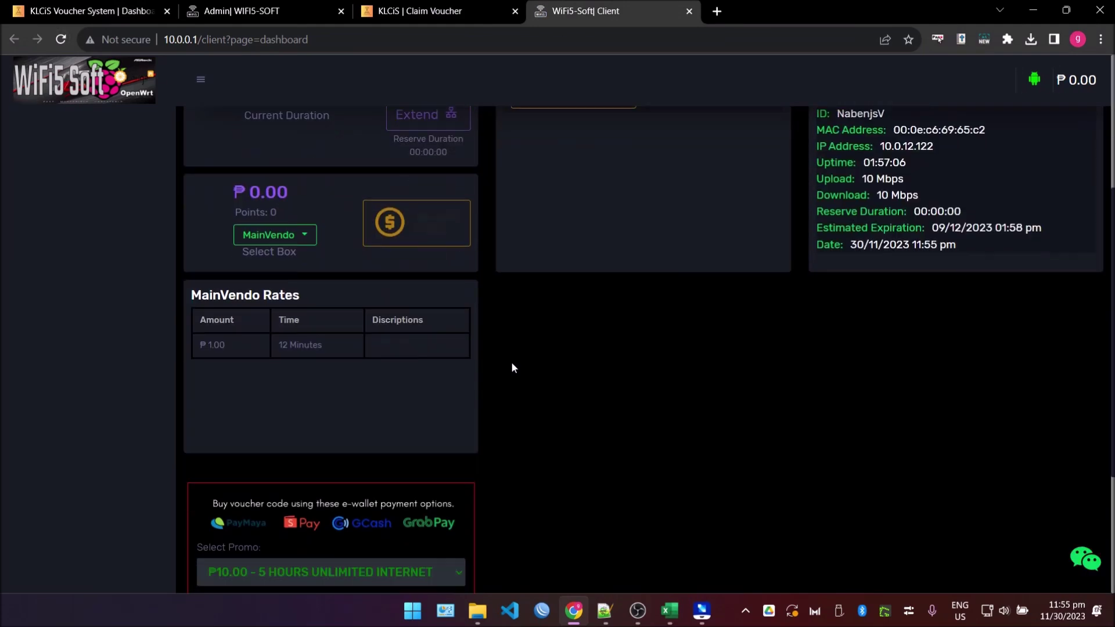
{"action": "scroll", "coordinate": [511, 367], "scroll_direction": "down", "scroll_amount": 4}
{"action": "left_click", "coordinate": [372, 357]}
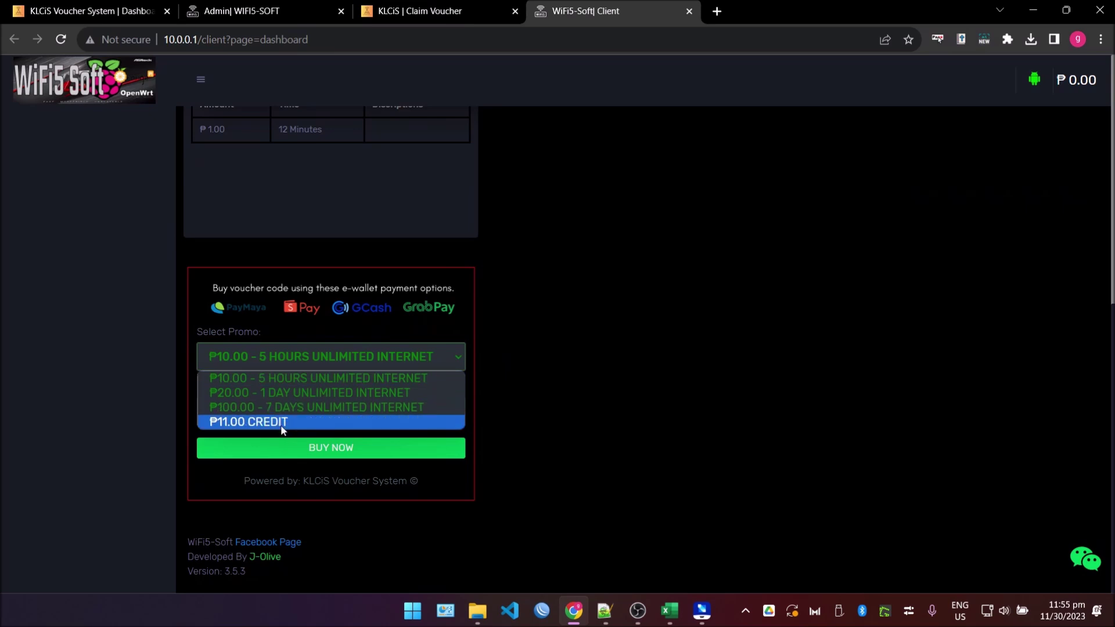
{"action": "left_click", "coordinate": [280, 422]}
{"action": "left_click", "coordinate": [299, 404]}
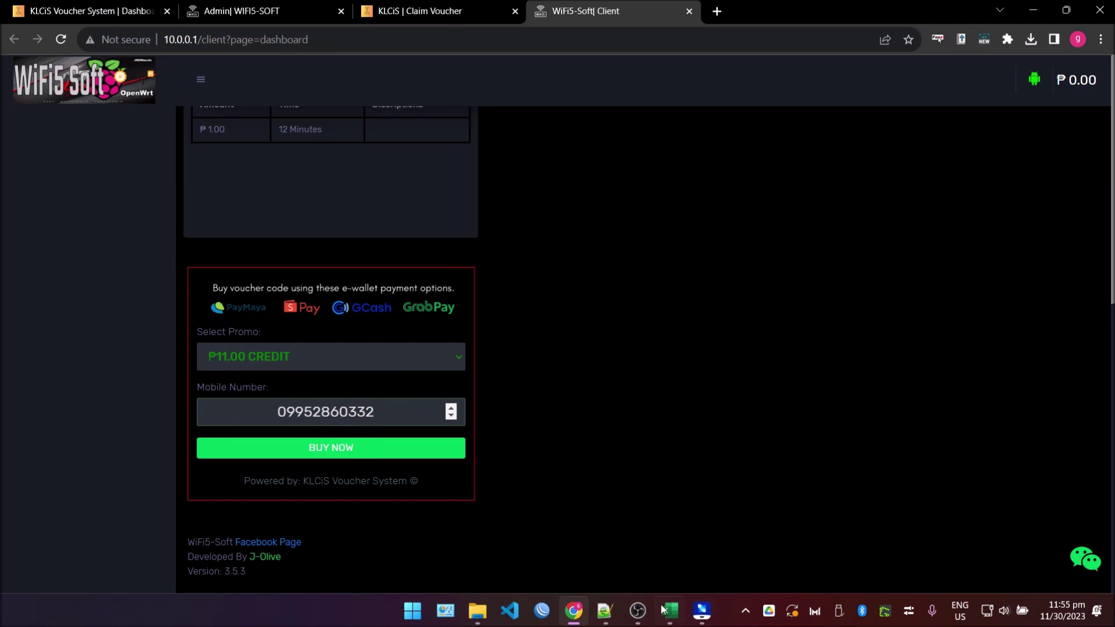
{"action": "left_click", "coordinate": [701, 609]}
{"action": "left_click_drag", "start_coordinate": [116, 29], "coordinate": [897, 32]}
{"action": "left_click", "coordinate": [336, 455]}
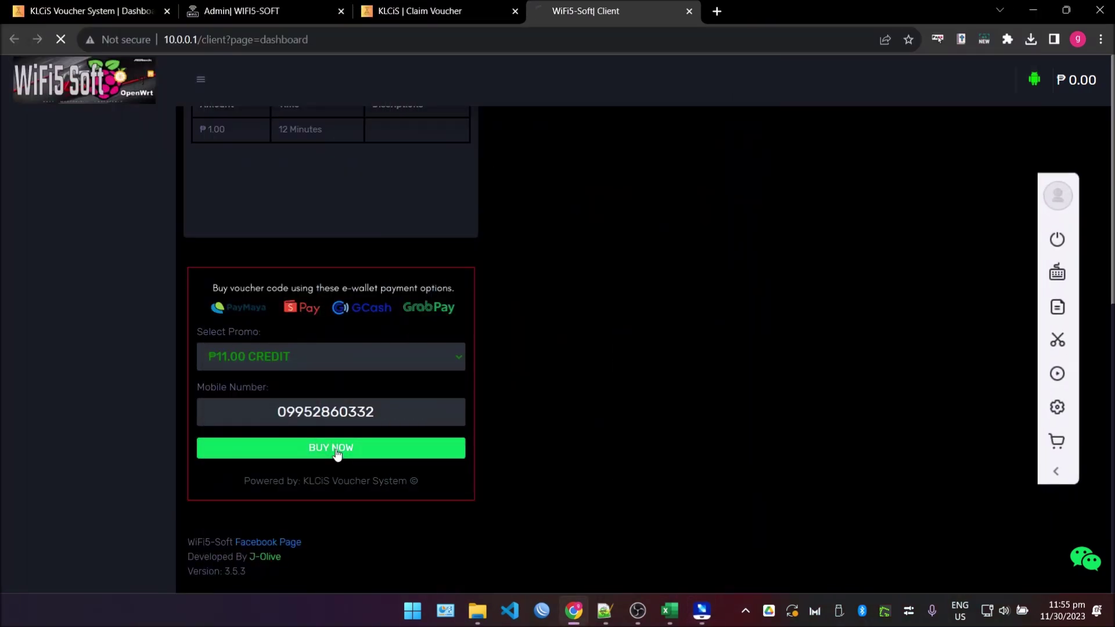
{"action": "left_click_drag", "start_coordinate": [812, 23], "coordinate": [2, 73]}
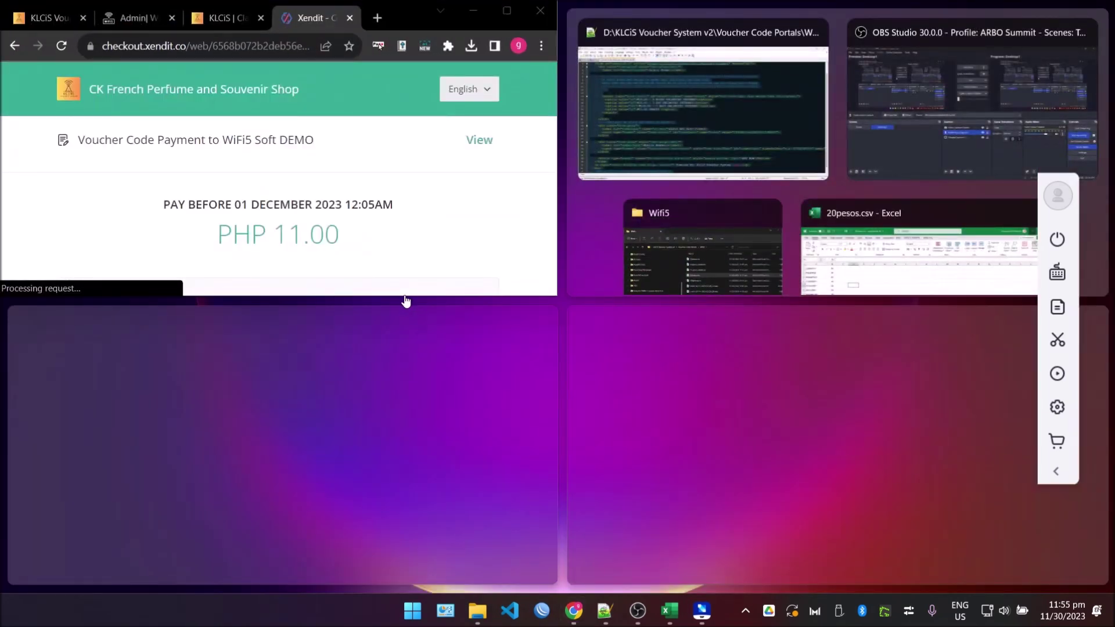
- Choose GCash as the payment method and submit the mobile number to get a login code
{"action": "left_click_drag", "start_coordinate": [403, 296], "coordinate": [384, 598]}
{"action": "left_click", "coordinate": [155, 371]}
{"action": "left_click_drag", "start_coordinate": [881, 32], "coordinate": [790, 19]}
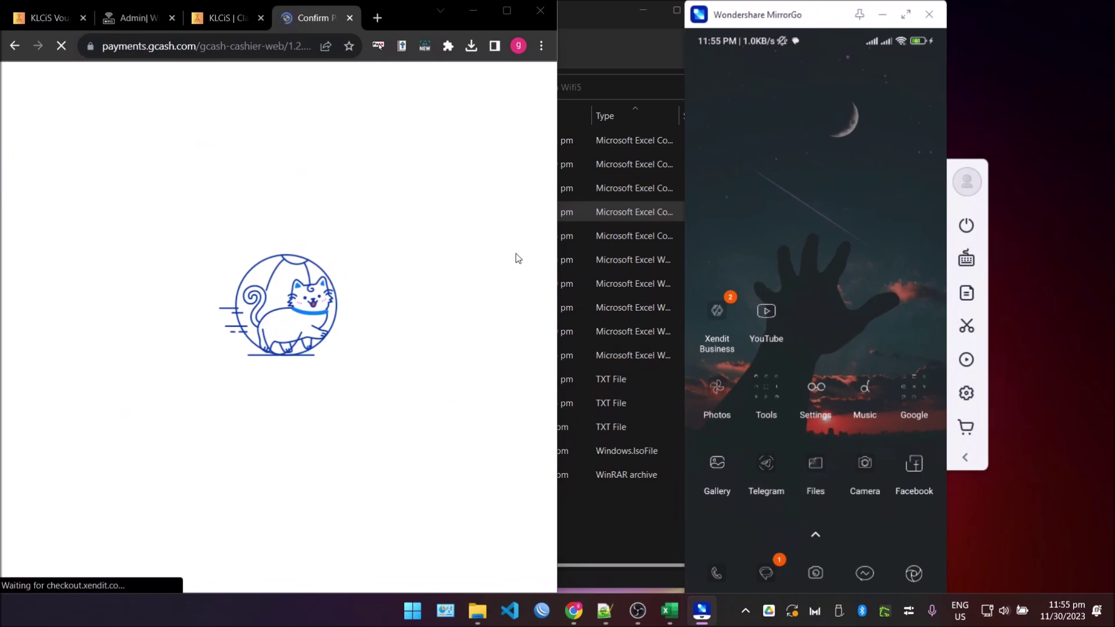
{"action": "left_click", "coordinate": [281, 376]}
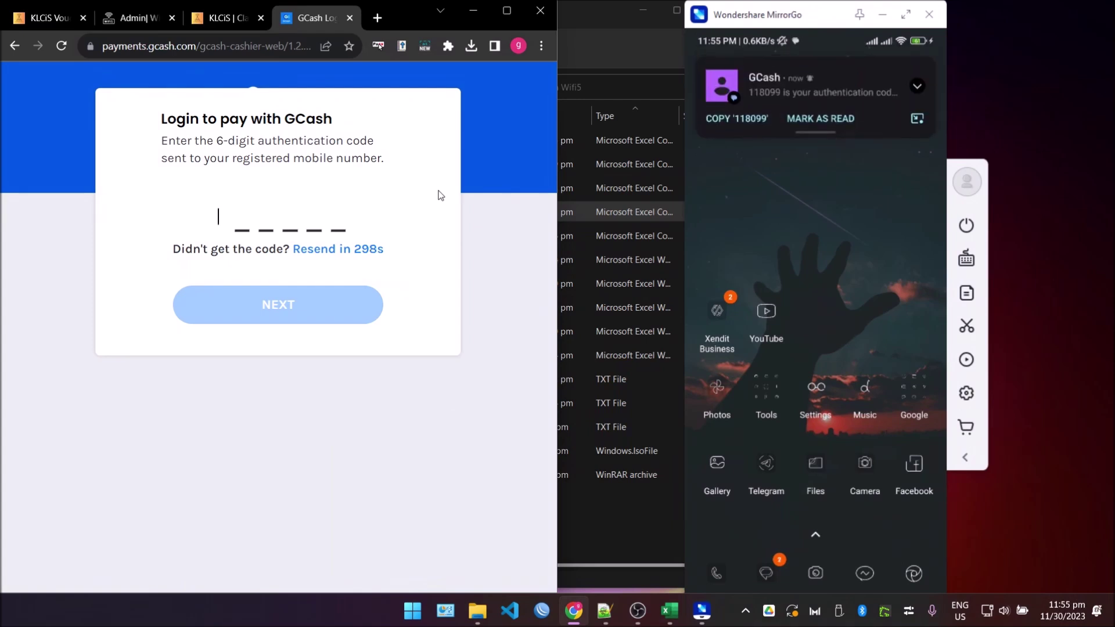
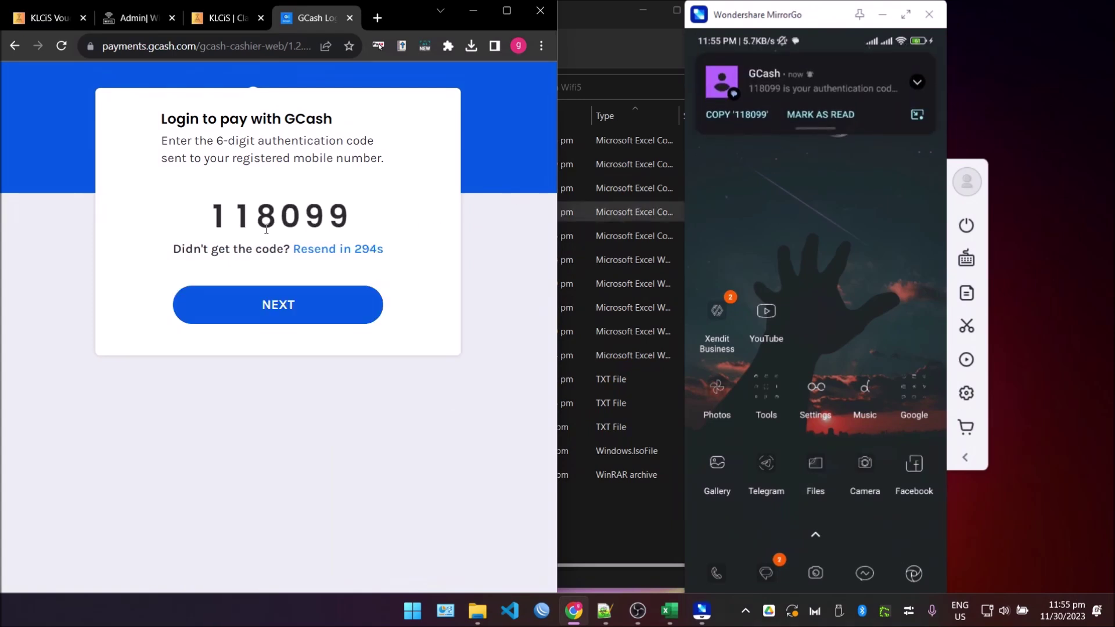
- Log in to GCash with the one-time authentication code and the account MPIN
{"action": "left_click", "coordinate": [288, 322]}
{"action": "left_click", "coordinate": [352, 316]}
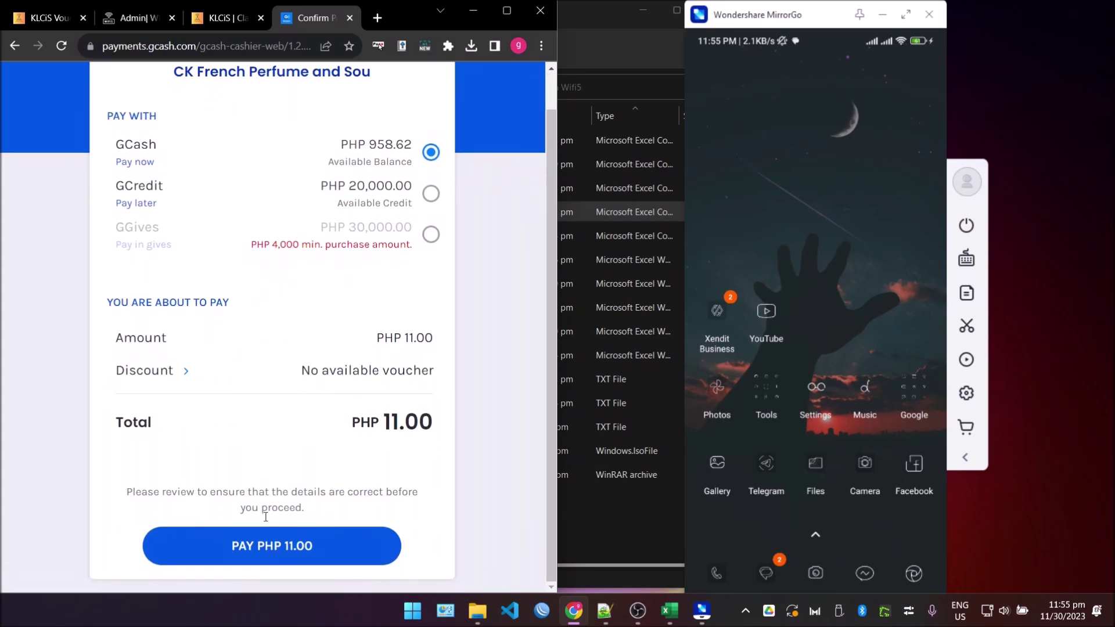
- Pay the PHP 11.00 total and copy the newly issued voucher code
{"action": "left_click", "coordinate": [274, 556]}
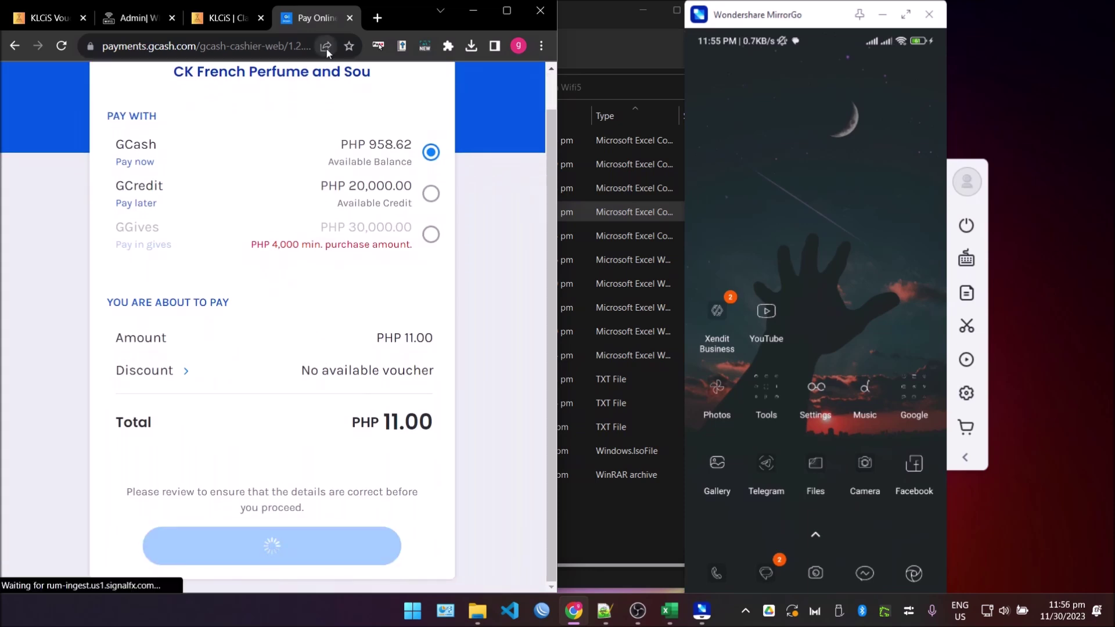
{"action": "left_click", "coordinate": [293, 249]}
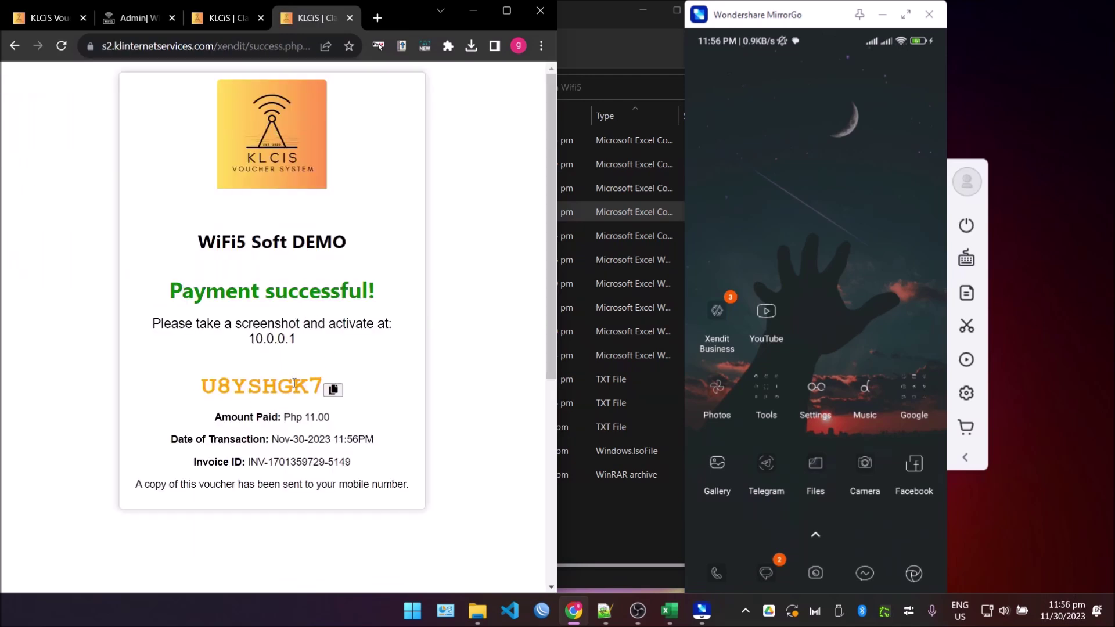
{"action": "left_click", "coordinate": [335, 392]}
- Dismiss the clipboard notice and open the 10.0.0.1 address in a new tab
{"action": "left_click", "coordinate": [404, 130]}
{"action": "double_click", "coordinate": [267, 339]}
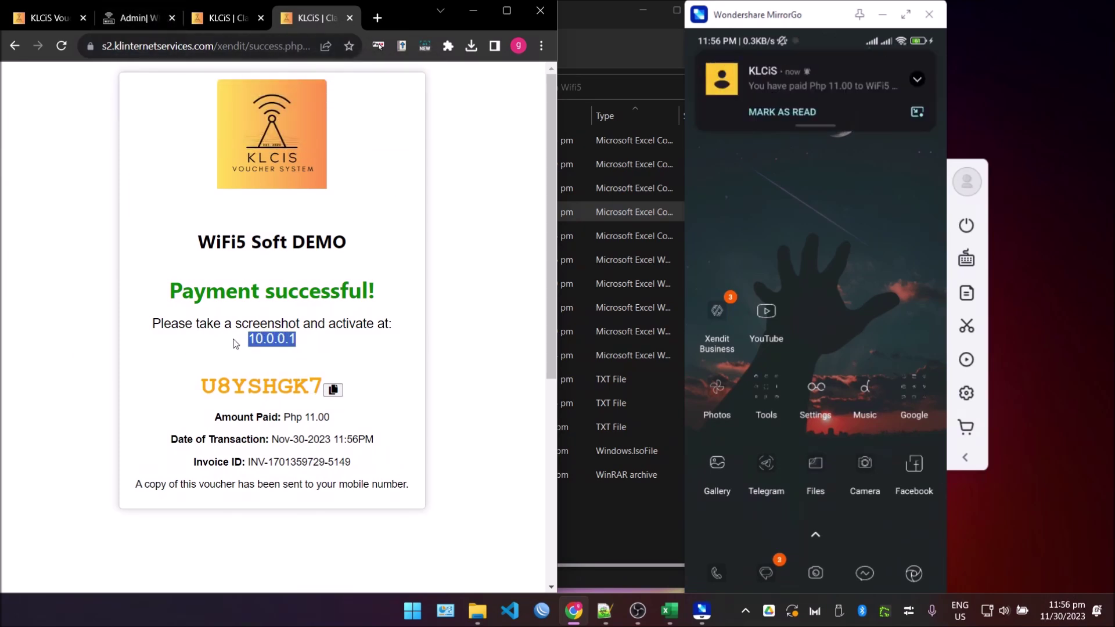
{"action": "right_click", "coordinate": [268, 338]}
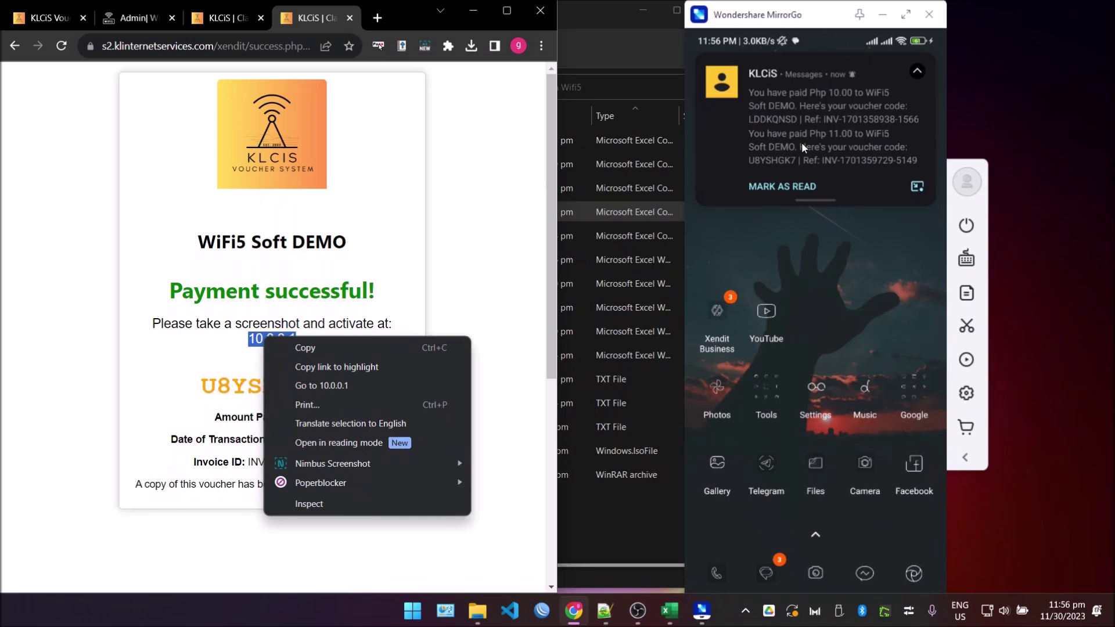
{"action": "left_click", "coordinate": [368, 385]}
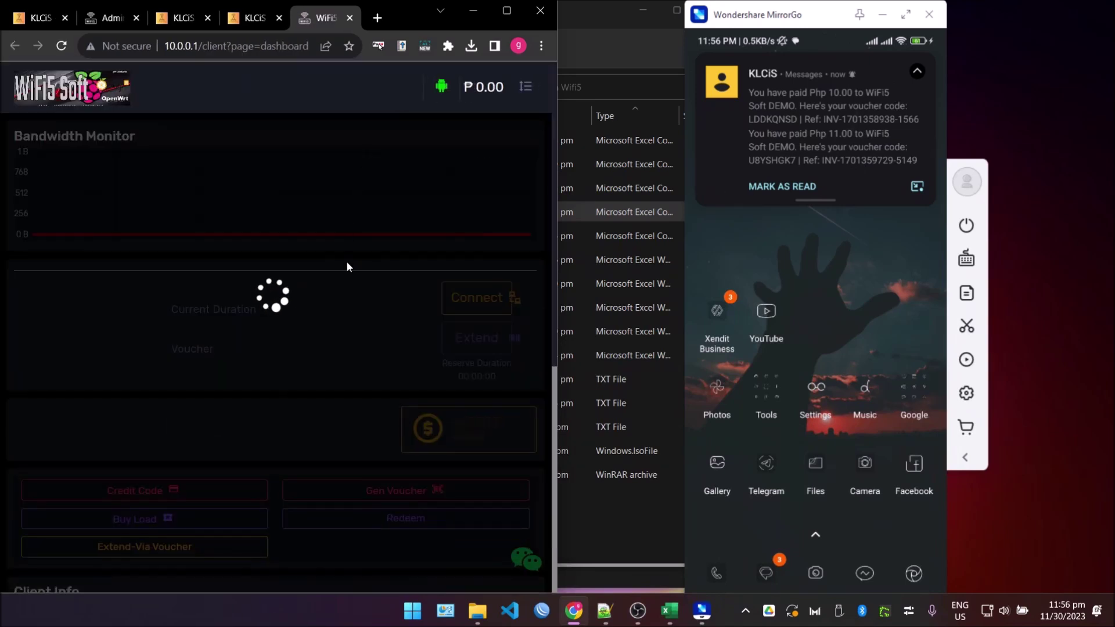
- Paste the purchased voucher code into Credit Code and submit it for credit
{"action": "scroll", "coordinate": [265, 314], "scroll_direction": "down", "scroll_amount": 6}
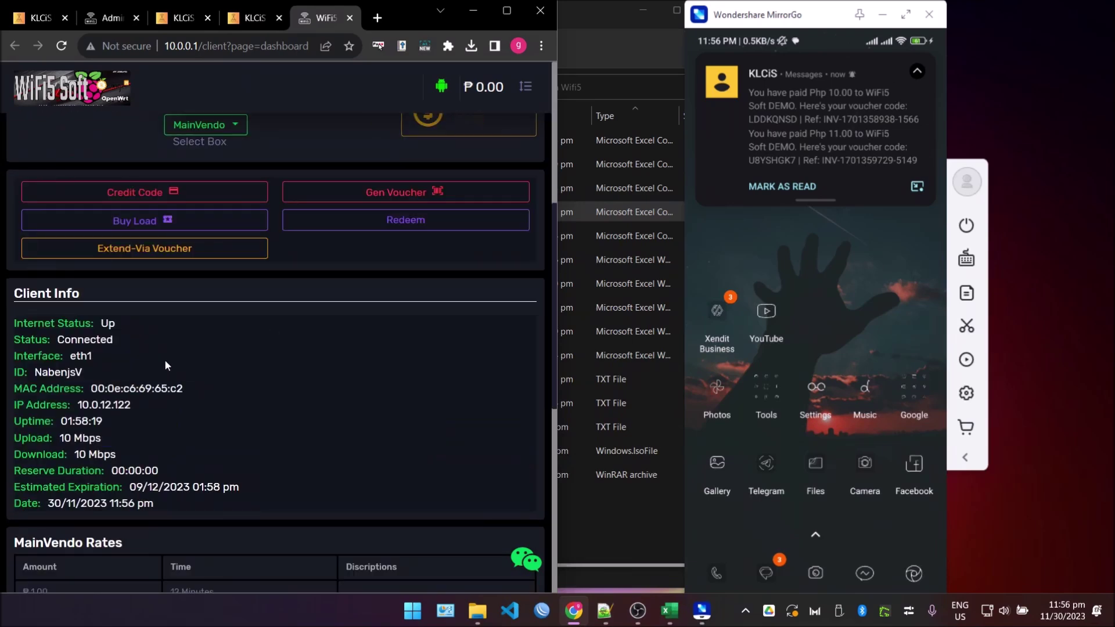
{"action": "left_click", "coordinate": [152, 195]}
{"action": "right_click", "coordinate": [220, 321]}
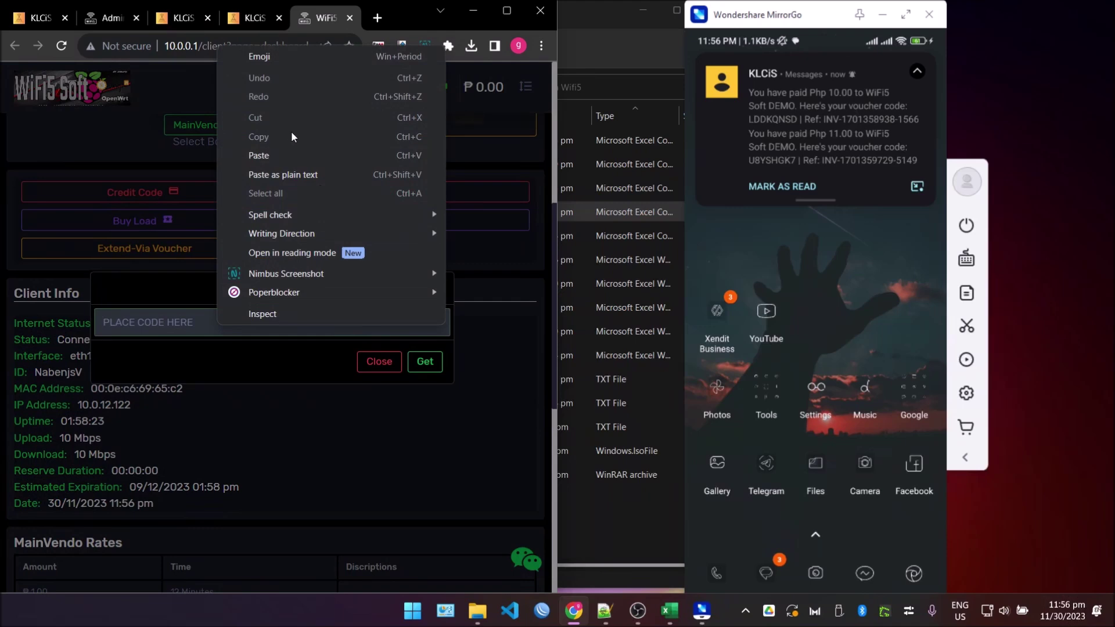
{"action": "left_click", "coordinate": [274, 154]}
{"action": "left_click", "coordinate": [423, 362]}
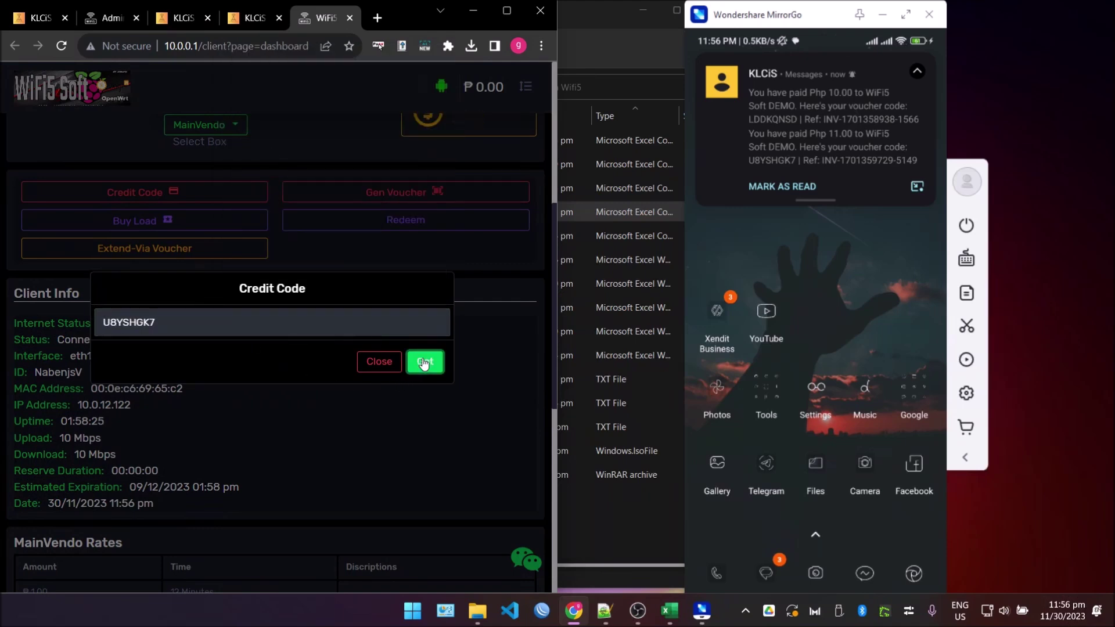
{"action": "left_click", "coordinate": [423, 366]}
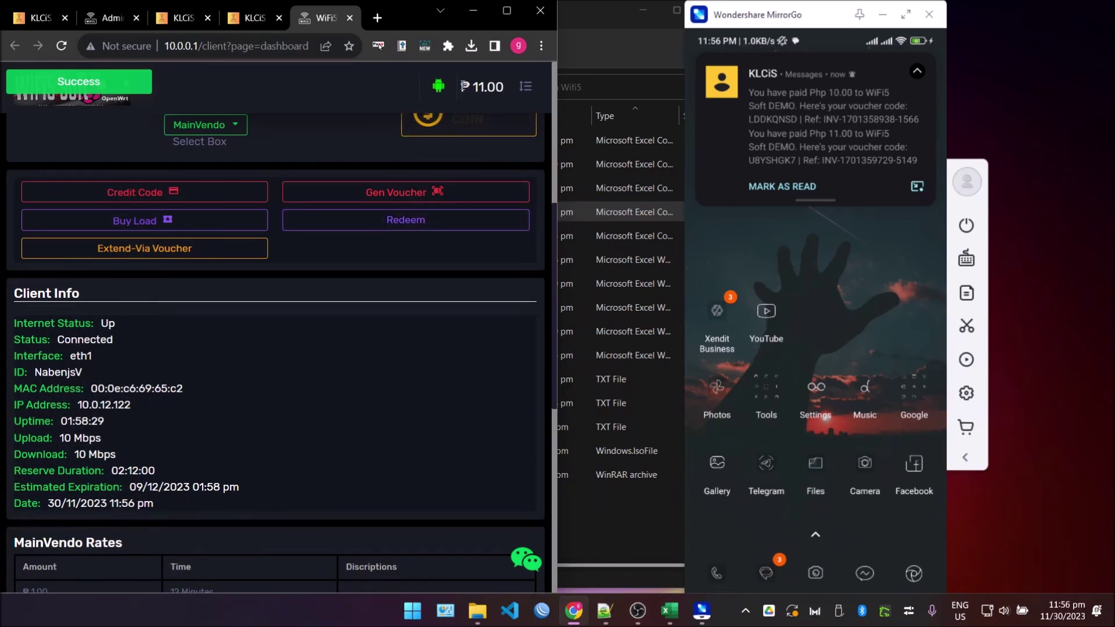
- Highlight the new ₱11.00 balance shown in the dashboard header
{"action": "left_click_drag", "start_coordinate": [506, 88], "coordinate": [472, 86]}
{"action": "left_click", "coordinate": [455, 82]}
{"action": "scroll", "coordinate": [426, 316], "scroll_direction": "up", "scroll_amount": 4}
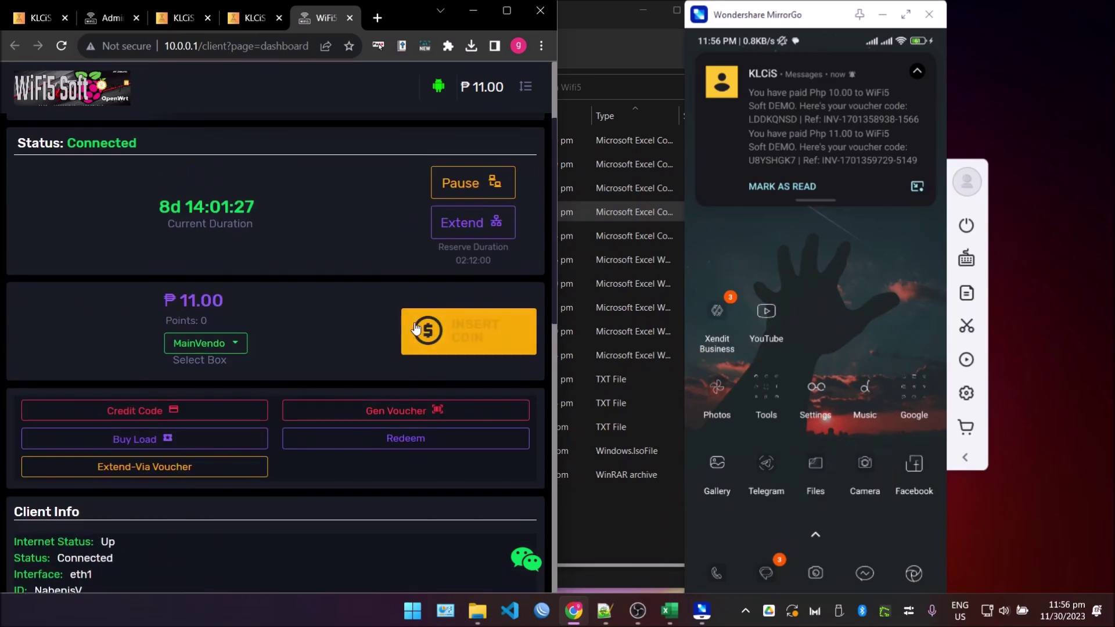
{"action": "double_click", "coordinate": [475, 85]}
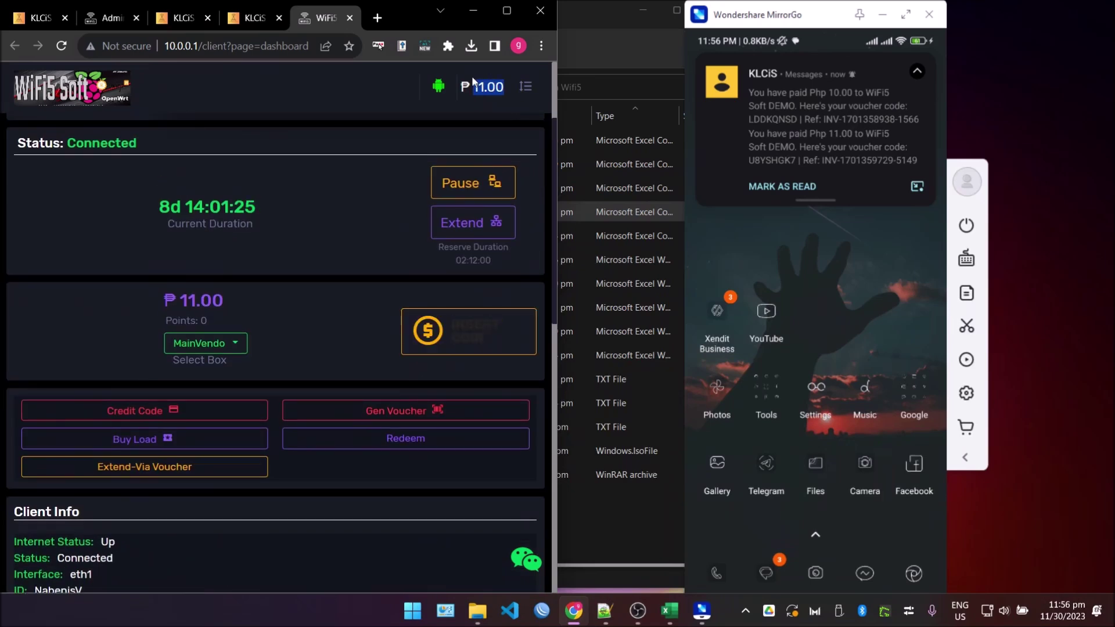
{"action": "left_click", "coordinate": [475, 85]}
{"action": "scroll", "coordinate": [350, 232], "scroll_direction": "up", "scroll_amount": 3}
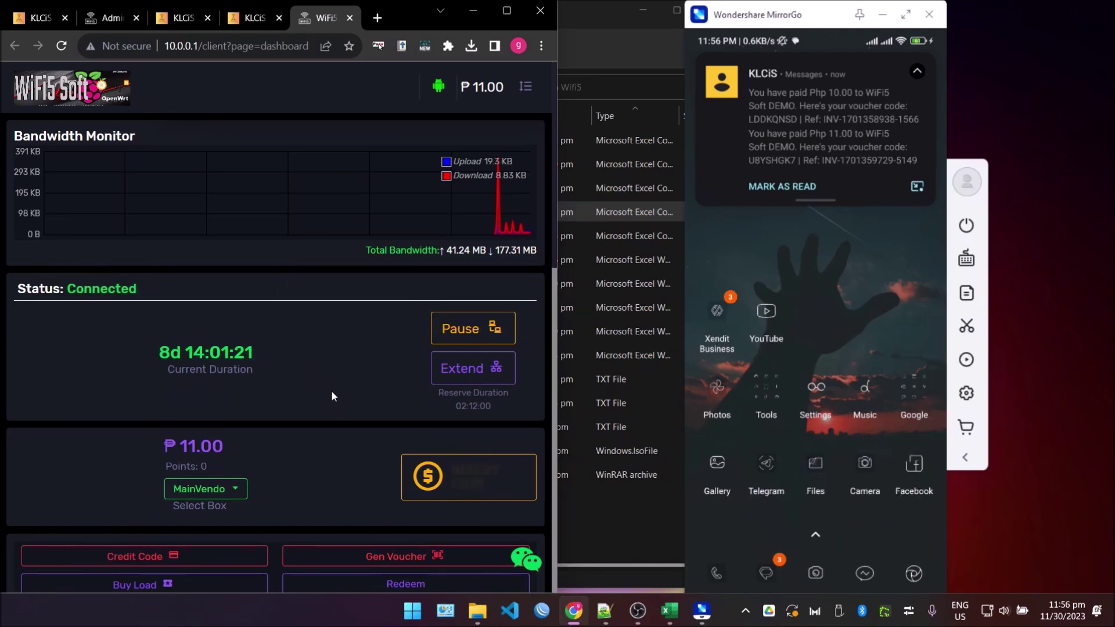
{"action": "scroll", "coordinate": [346, 443], "scroll_direction": "down", "scroll_amount": 5}
- Look through the other open tabs, then reload the client dashboard and maximize the browser
{"action": "left_click", "coordinate": [250, 18]}
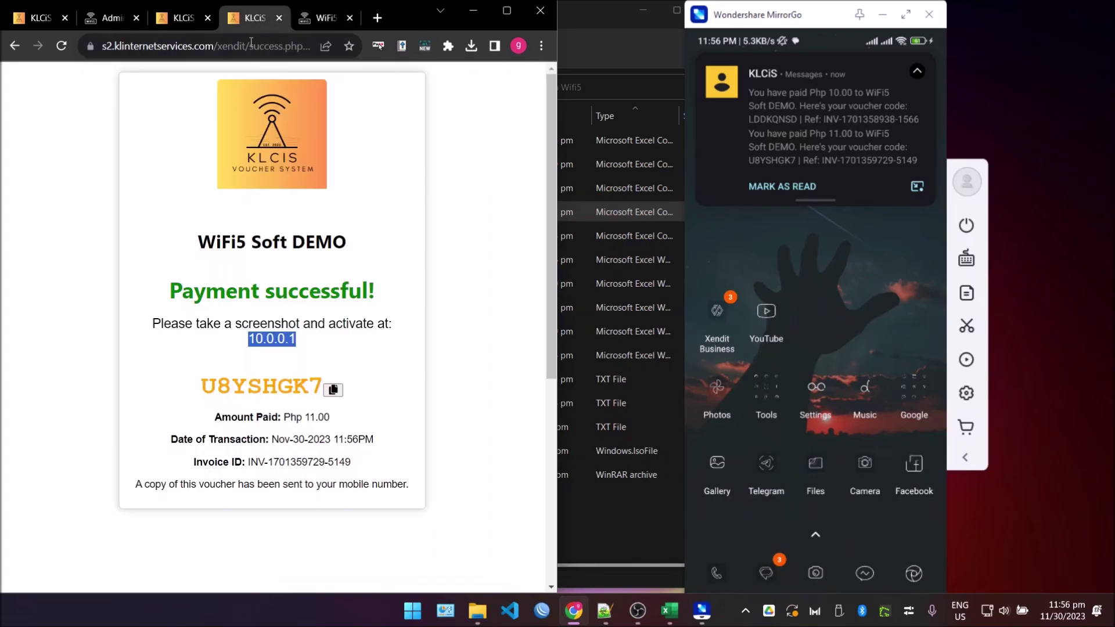
{"action": "left_click", "coordinate": [175, 21]}
{"action": "left_click", "coordinate": [105, 20]}
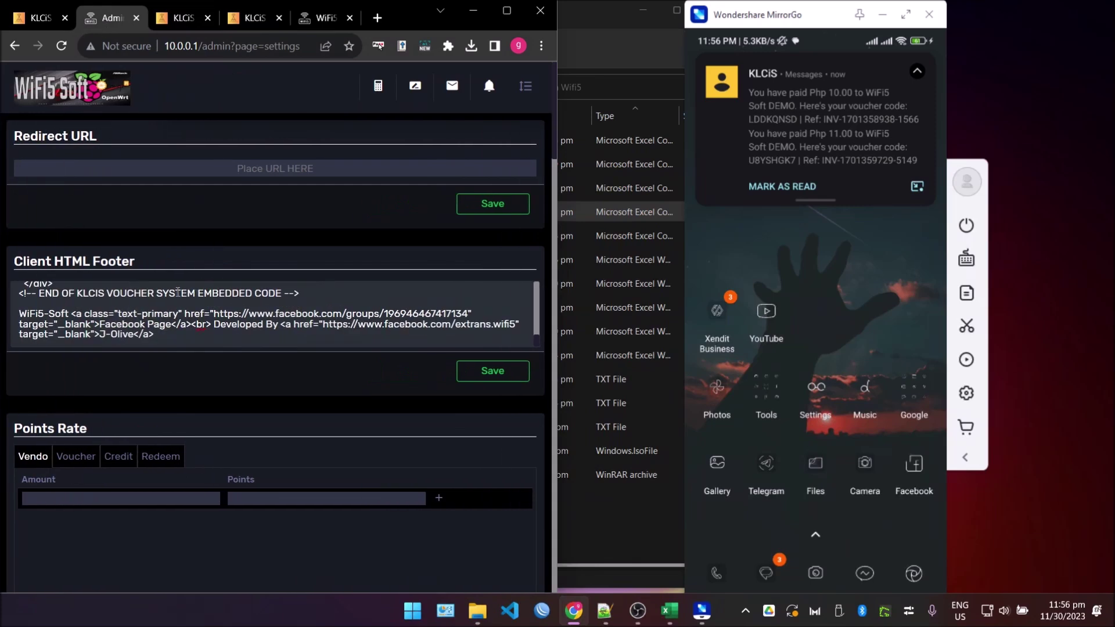
{"action": "left_click", "coordinate": [36, 18]}
{"action": "left_click", "coordinate": [246, 18]}
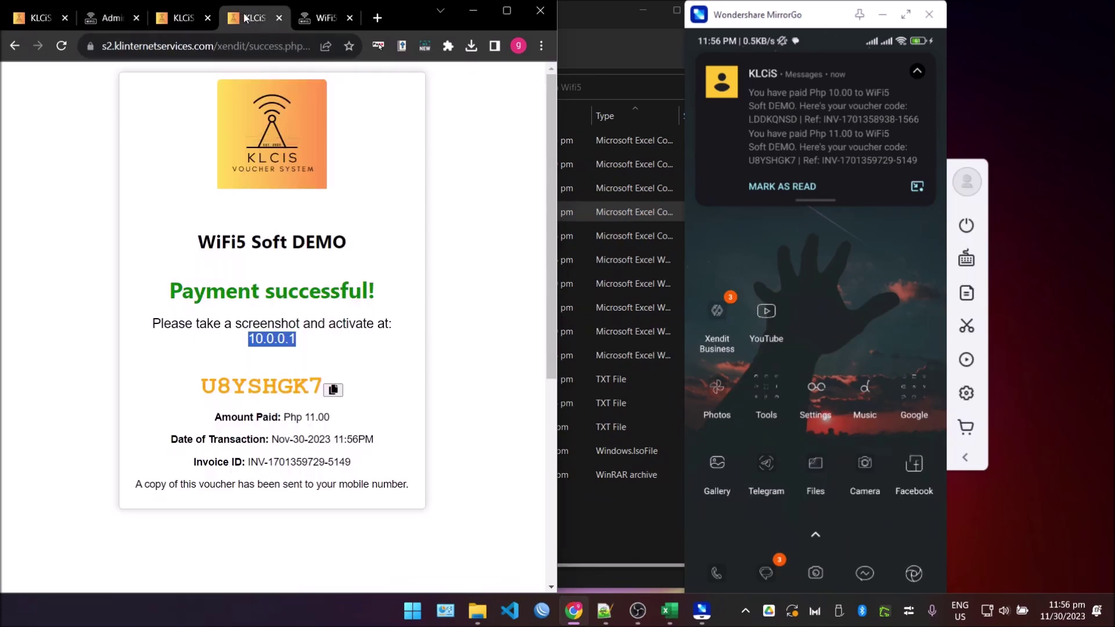
{"action": "left_click", "coordinate": [315, 18]}
{"action": "left_click", "coordinate": [245, 51]}
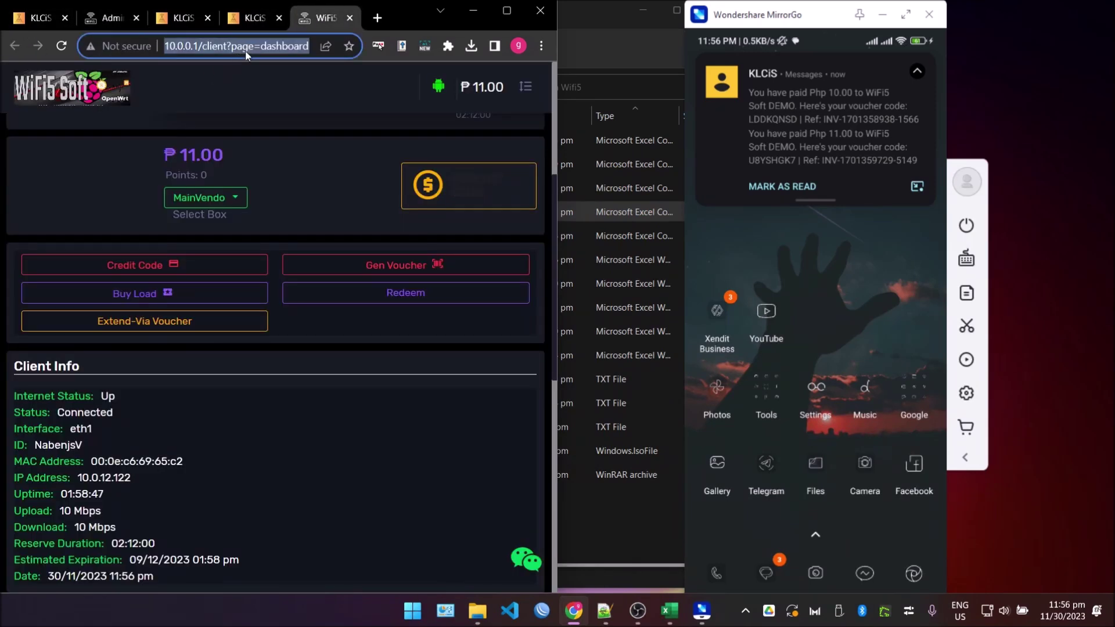
{"action": "key", "text": "Return"}
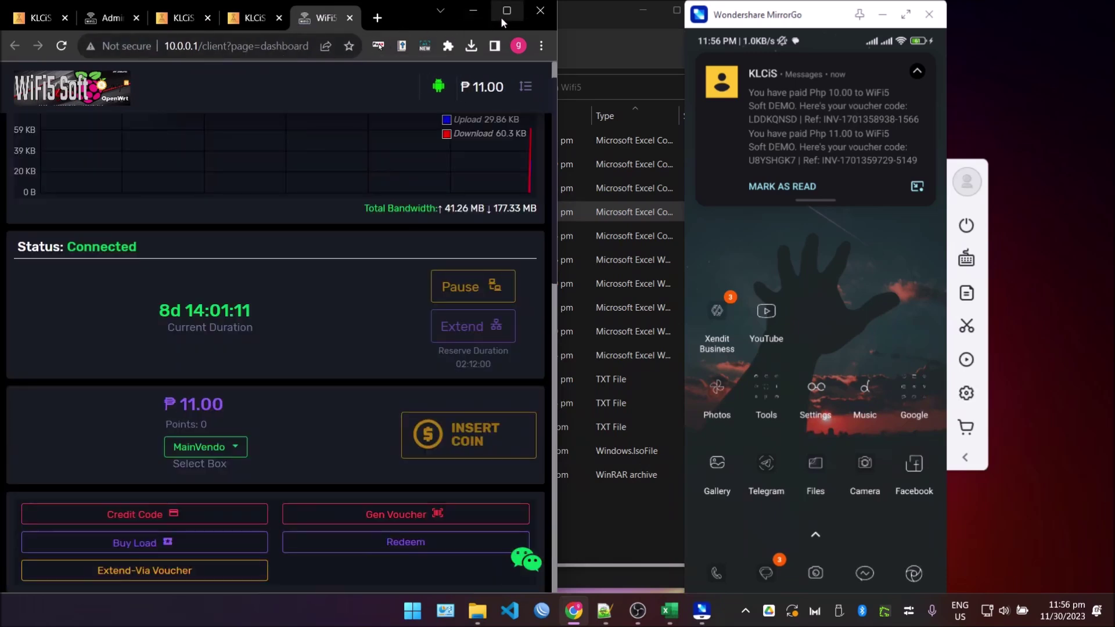
{"action": "left_click", "coordinate": [501, 16]}
{"action": "scroll", "coordinate": [486, 261], "scroll_direction": "down", "scroll_amount": 8}
{"action": "scroll", "coordinate": [323, 277], "scroll_direction": "up", "scroll_amount": 4}
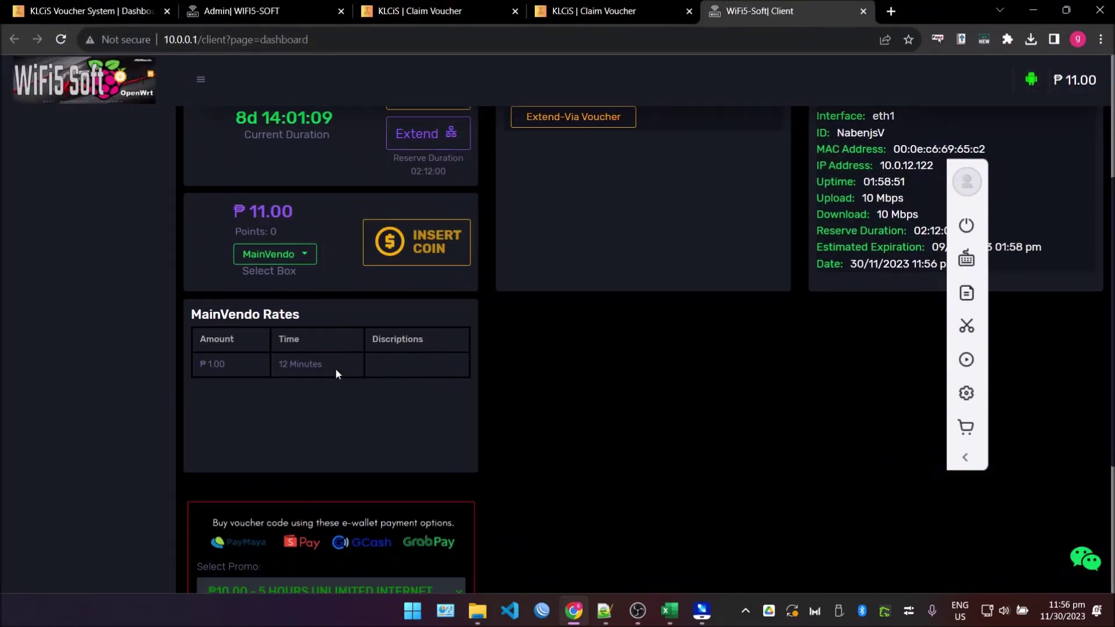
{"action": "scroll", "coordinate": [337, 374], "scroll_direction": "down", "scroll_amount": 4}
{"action": "left_click", "coordinate": [344, 357]}
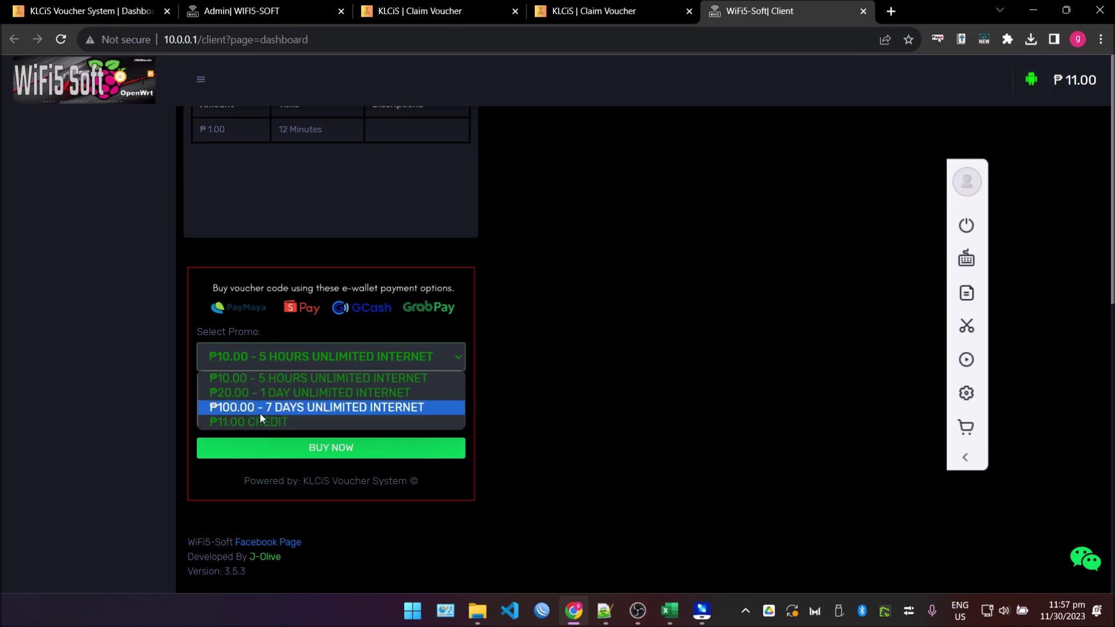
{"action": "left_click", "coordinate": [264, 422]}
{"action": "left_click", "coordinate": [263, 360]}
{"action": "left_click", "coordinate": [260, 425]}
{"action": "left_click", "coordinate": [266, 354]}
{"action": "left_click", "coordinate": [264, 407]}
{"action": "left_click", "coordinate": [273, 358]}
{"action": "left_click", "coordinate": [264, 422]}
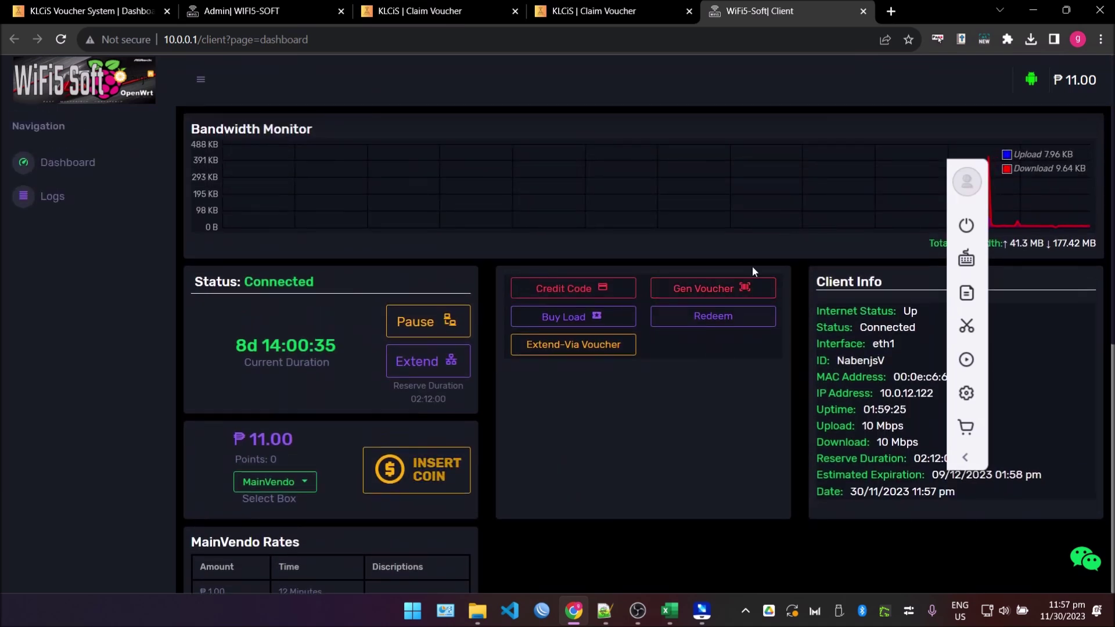
{"action": "left_click", "coordinate": [697, 603]}
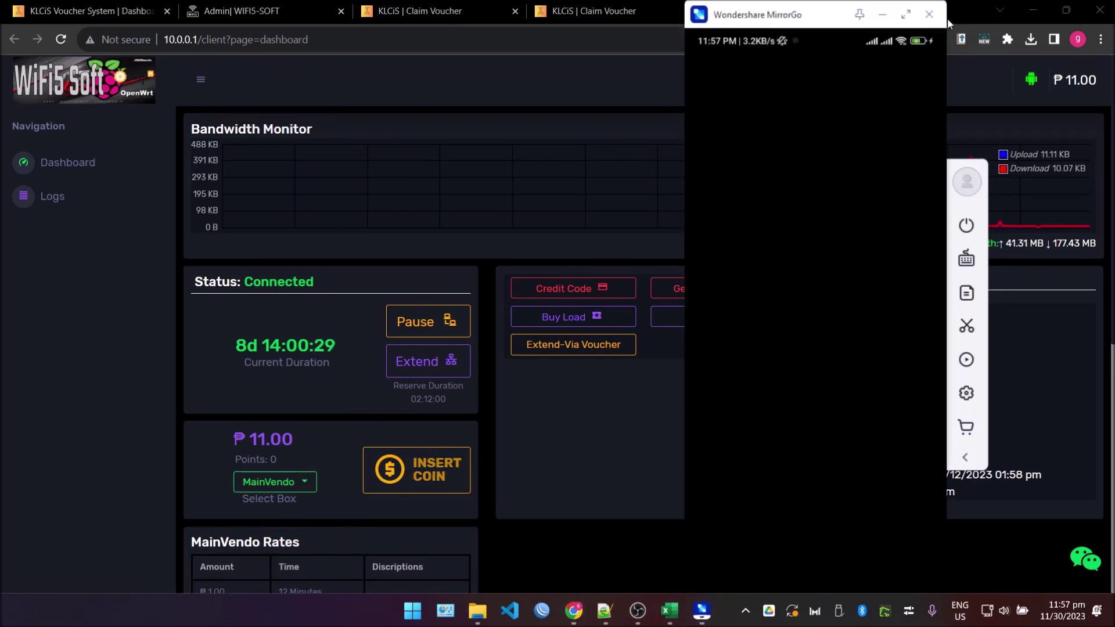
{"action": "left_click", "coordinate": [930, 15]}
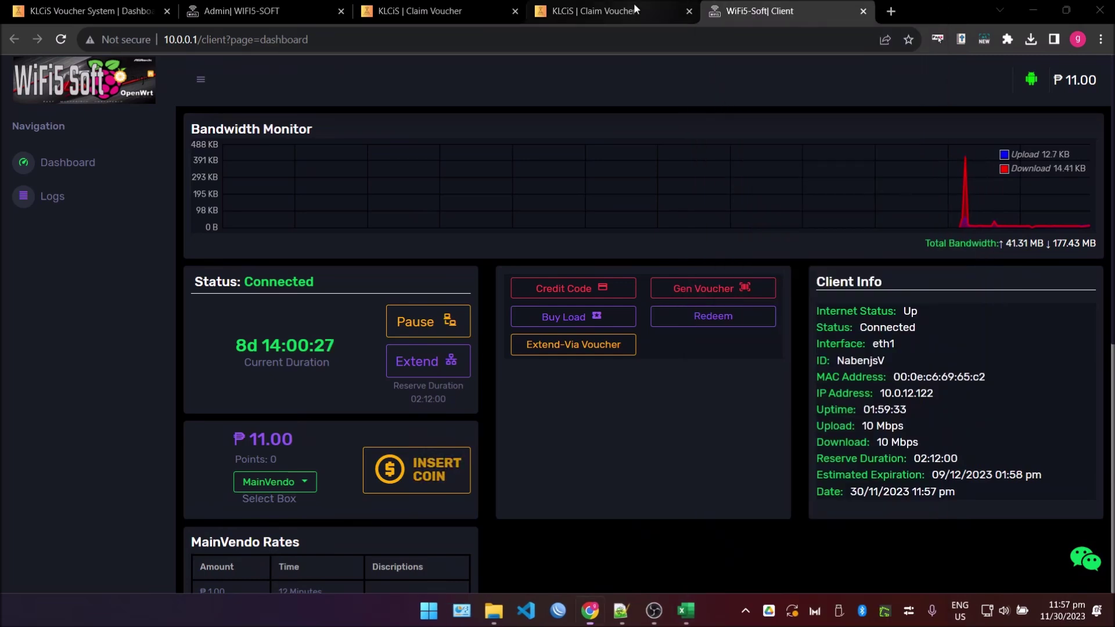
- On the payment-successful tab, copy the voucher code to the clipboard
{"action": "left_click", "coordinate": [633, 4]}
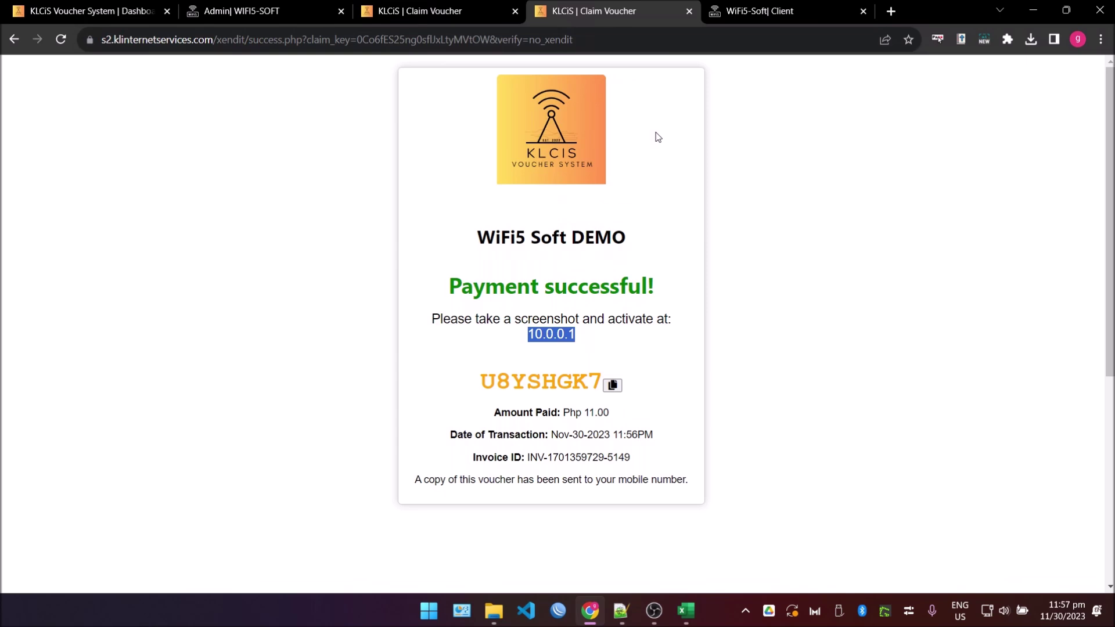
{"action": "left_click", "coordinate": [674, 343]}
{"action": "left_click", "coordinate": [612, 385]}
{"action": "left_click", "coordinate": [629, 348]}
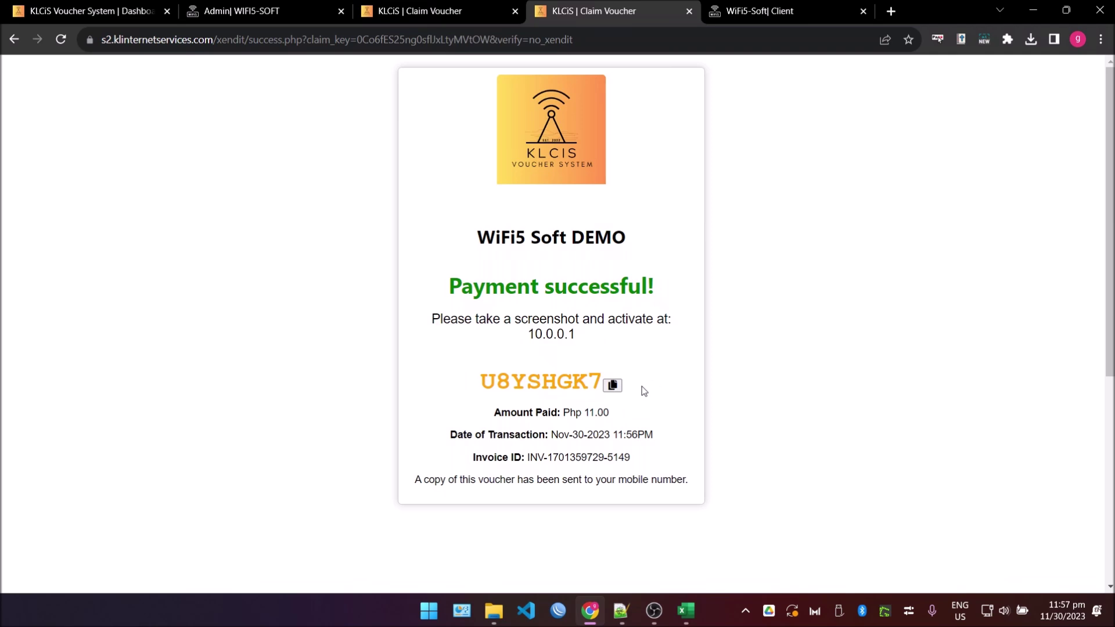
{"action": "left_click", "coordinate": [612, 385]}
- Move through the tabs to the KLCiS Voucher System list
{"action": "left_click", "coordinate": [406, 10]}
{"action": "left_click", "coordinate": [261, 10]}
{"action": "key", "text": "ctrl+1"}
{"action": "scroll", "coordinate": [200, 344], "scroll_direction": "up", "scroll_amount": 3}
{"action": "scroll", "coordinate": [325, 333], "scroll_direction": "down", "scroll_amount": 4}
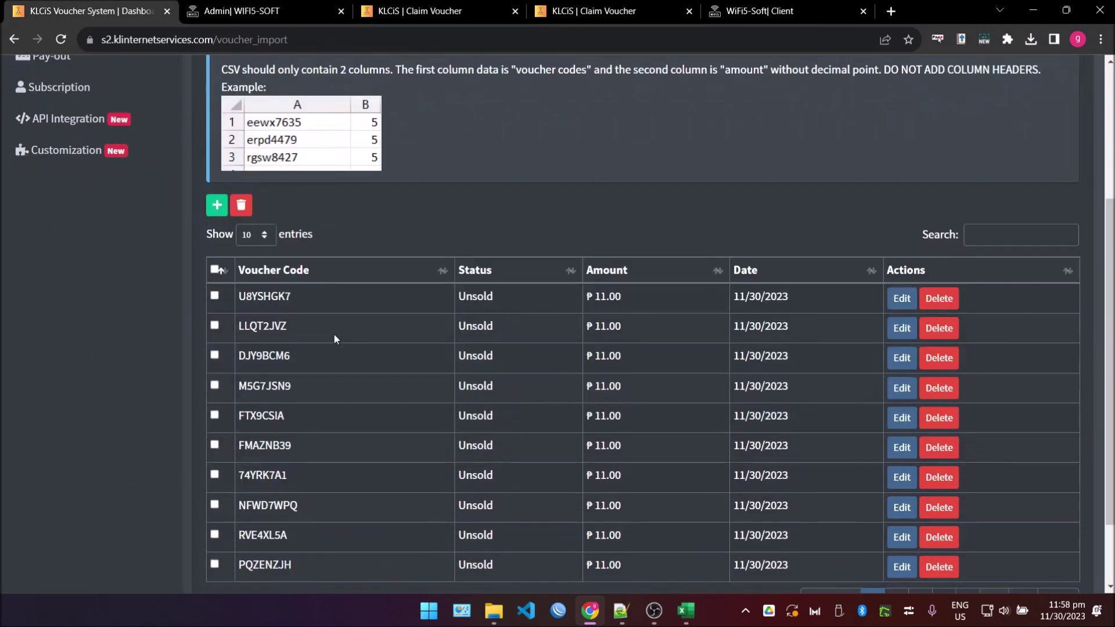
{"action": "scroll", "coordinate": [333, 334], "scroll_direction": "up", "scroll_amount": 3}
{"action": "scroll", "coordinate": [334, 335], "scroll_direction": "up", "scroll_amount": 2}
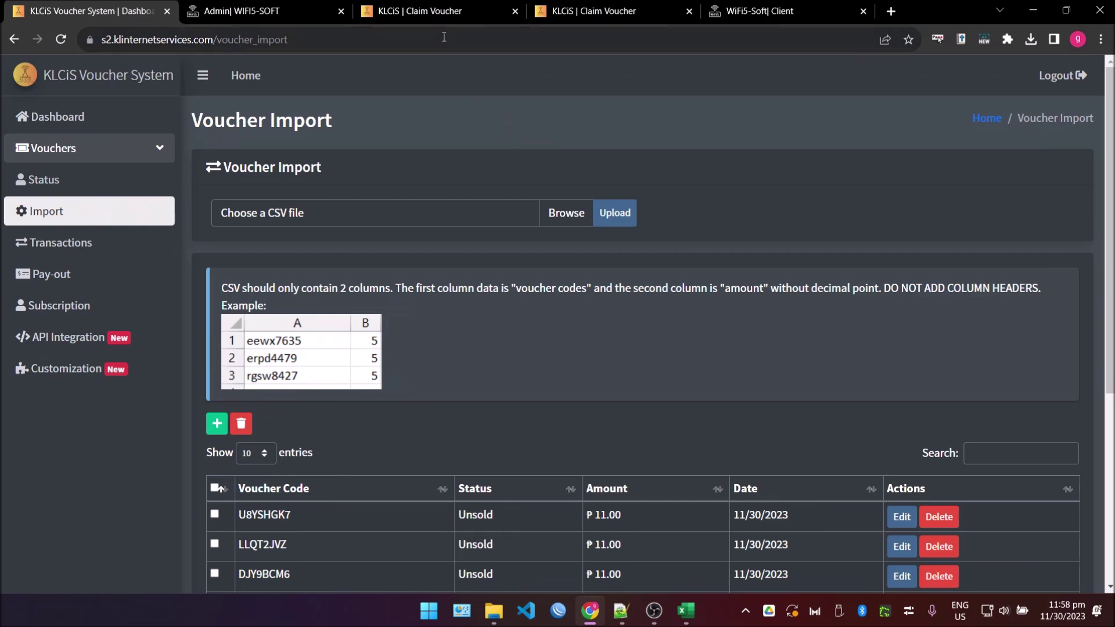
{"action": "left_click", "coordinate": [447, 11]}
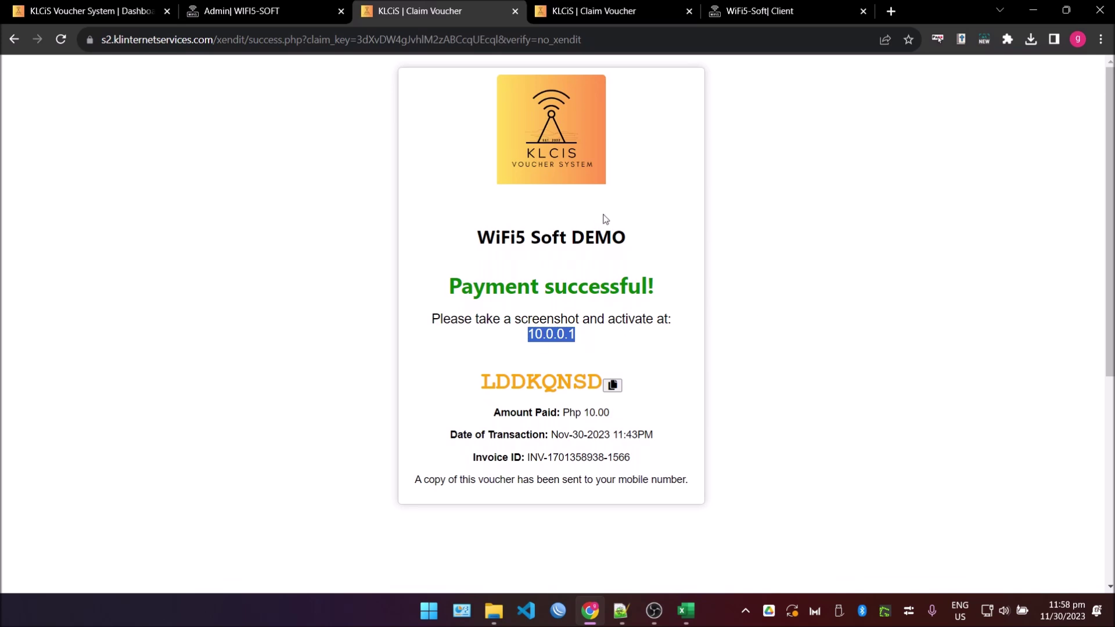
{"action": "left_click_drag", "start_coordinate": [626, 201], "coordinate": [380, 120]}
{"action": "left_click", "coordinate": [731, 224]}
{"action": "left_click_drag", "start_coordinate": [673, 462], "coordinate": [634, 264]}
{"action": "left_click", "coordinate": [691, 273]}
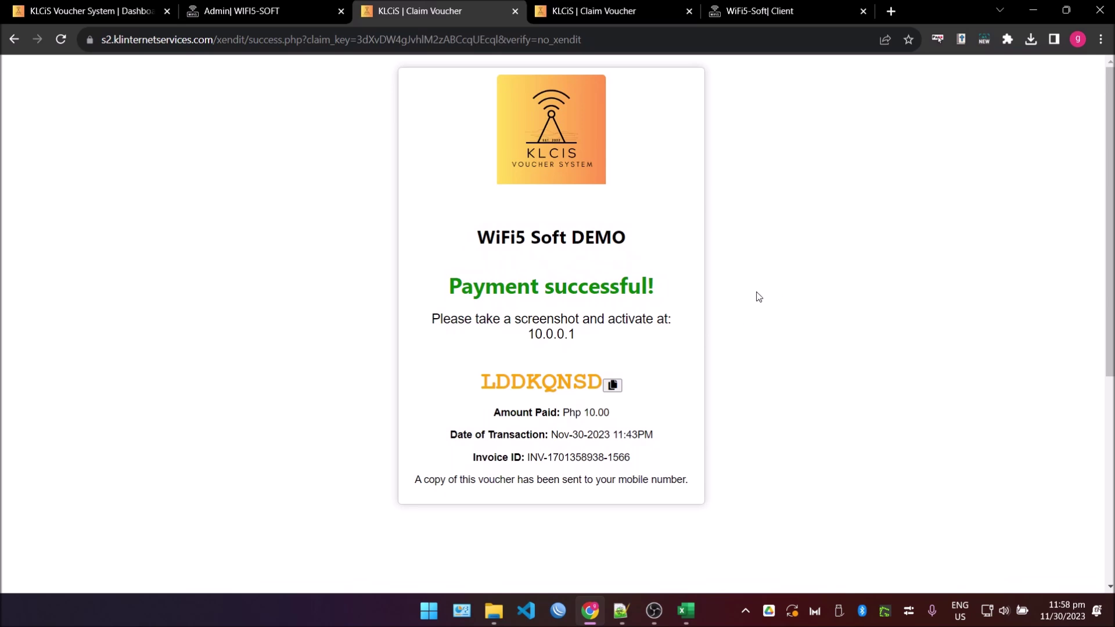
{"action": "left_click_drag", "start_coordinate": [702, 493], "coordinate": [660, 248]}
{"action": "left_click", "coordinate": [713, 321]}
{"action": "left_click", "coordinate": [581, 12]}
{"action": "left_click", "coordinate": [754, 12]}
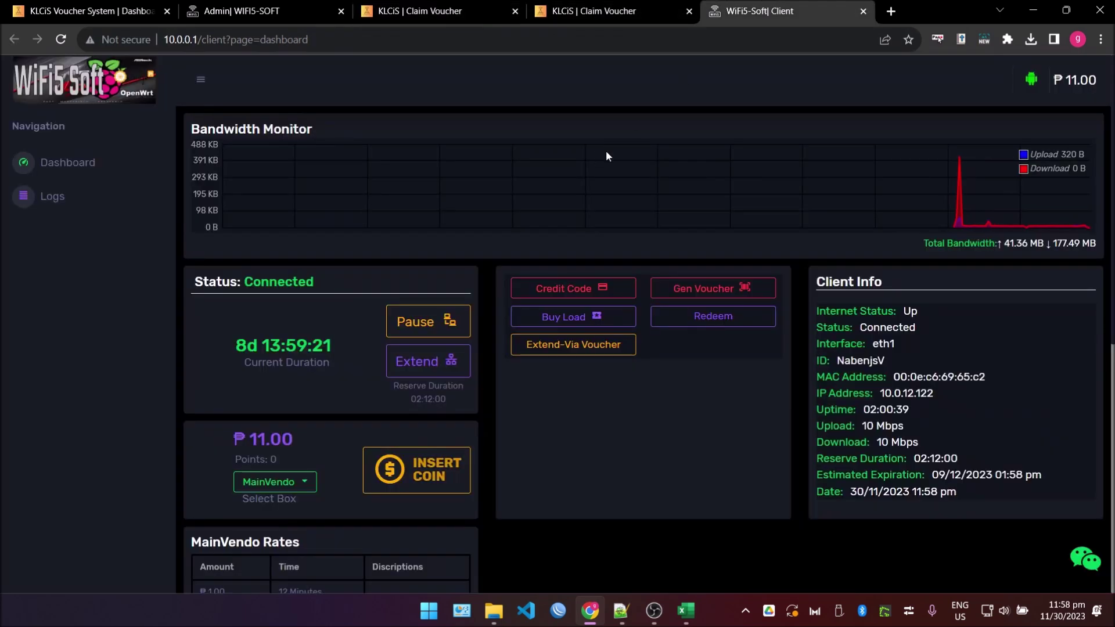
{"action": "scroll", "coordinate": [715, 396], "scroll_direction": "down", "scroll_amount": 3}
{"action": "scroll", "coordinate": [715, 396], "scroll_direction": "up", "scroll_amount": 3}
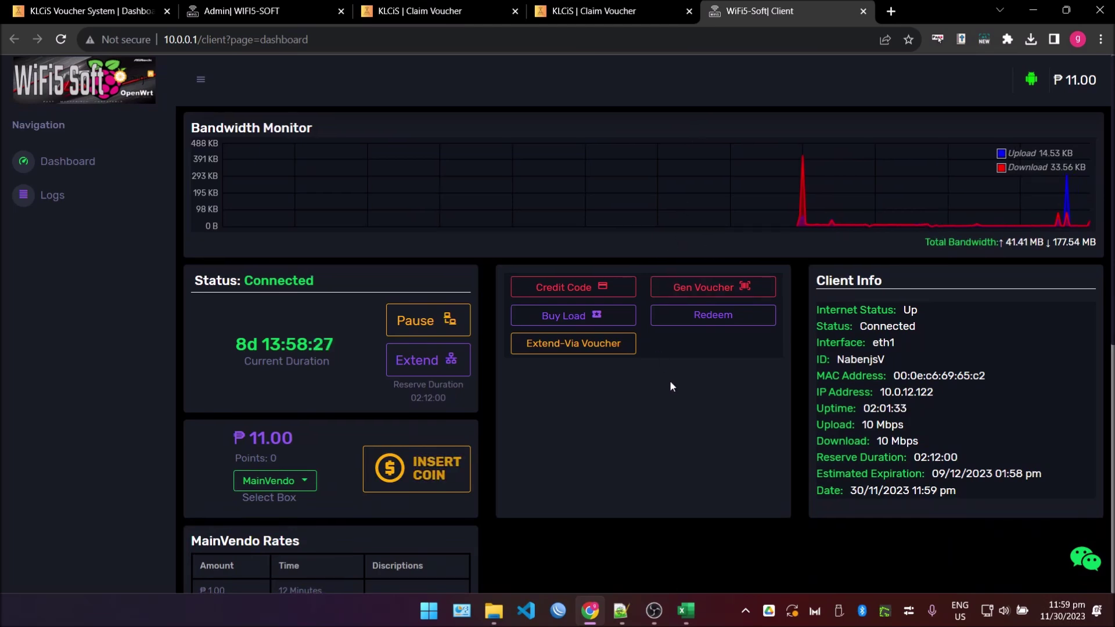
{"action": "scroll", "coordinate": [670, 381], "scroll_direction": "down", "scroll_amount": 8}
{"action": "scroll", "coordinate": [670, 386], "scroll_direction": "up", "scroll_amount": 3}
{"action": "scroll", "coordinate": [670, 386], "scroll_direction": "up", "scroll_amount": 3}
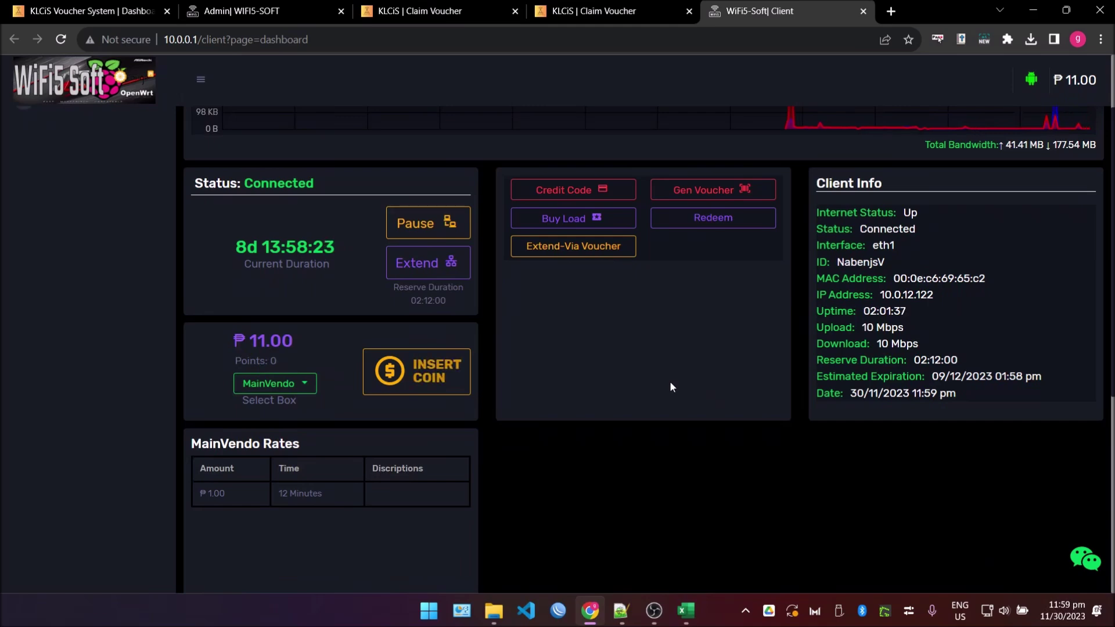
{"action": "scroll", "coordinate": [670, 387], "scroll_direction": "down", "scroll_amount": 6}
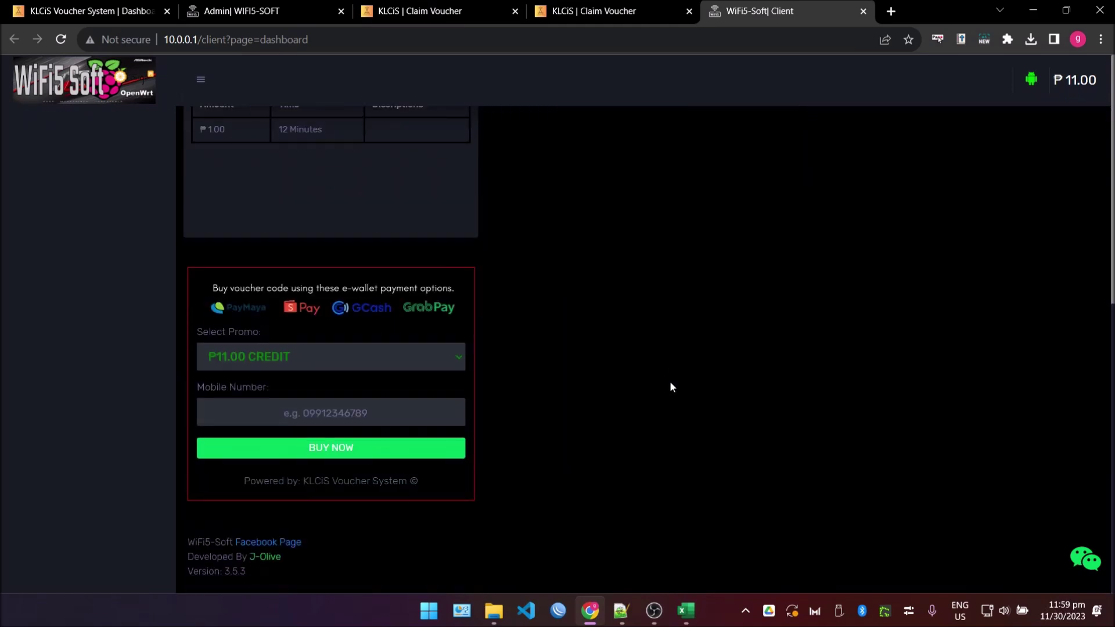
{"action": "scroll", "coordinate": [670, 387], "scroll_direction": "up", "scroll_amount": 5}
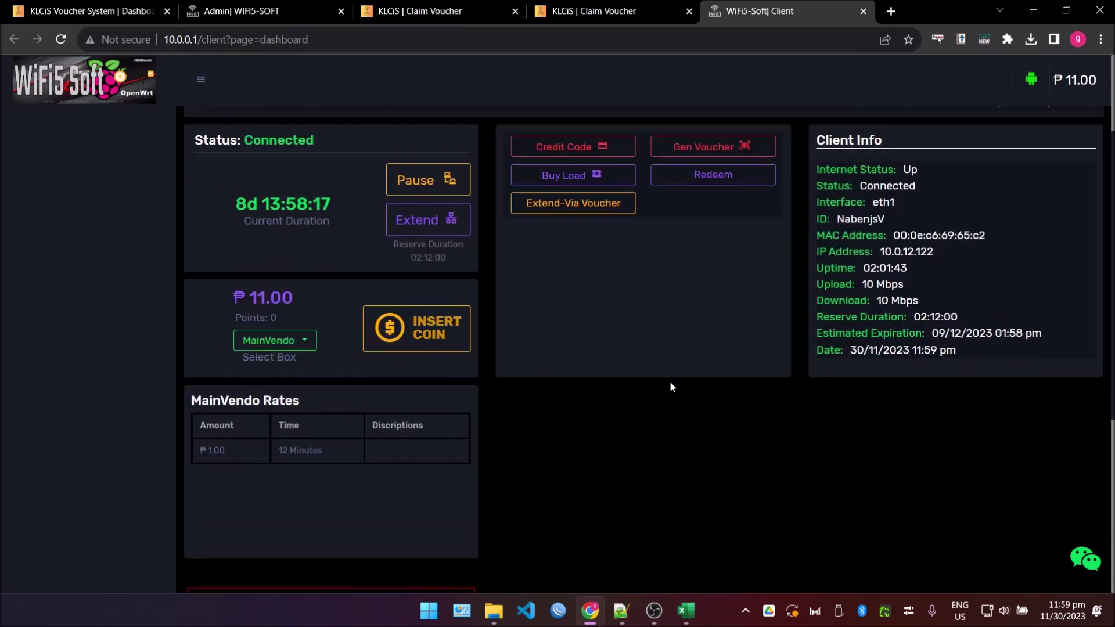
{"action": "scroll", "coordinate": [670, 387], "scroll_direction": "up", "scroll_amount": 3}
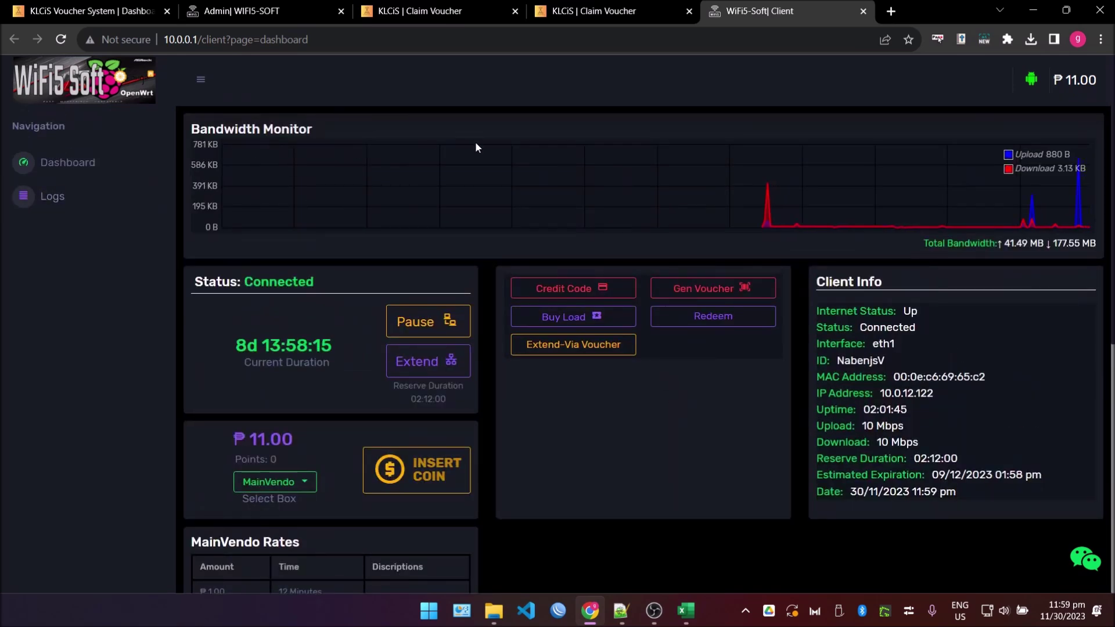
{"action": "scroll", "coordinate": [693, 352], "scroll_direction": "down", "scroll_amount": 6}
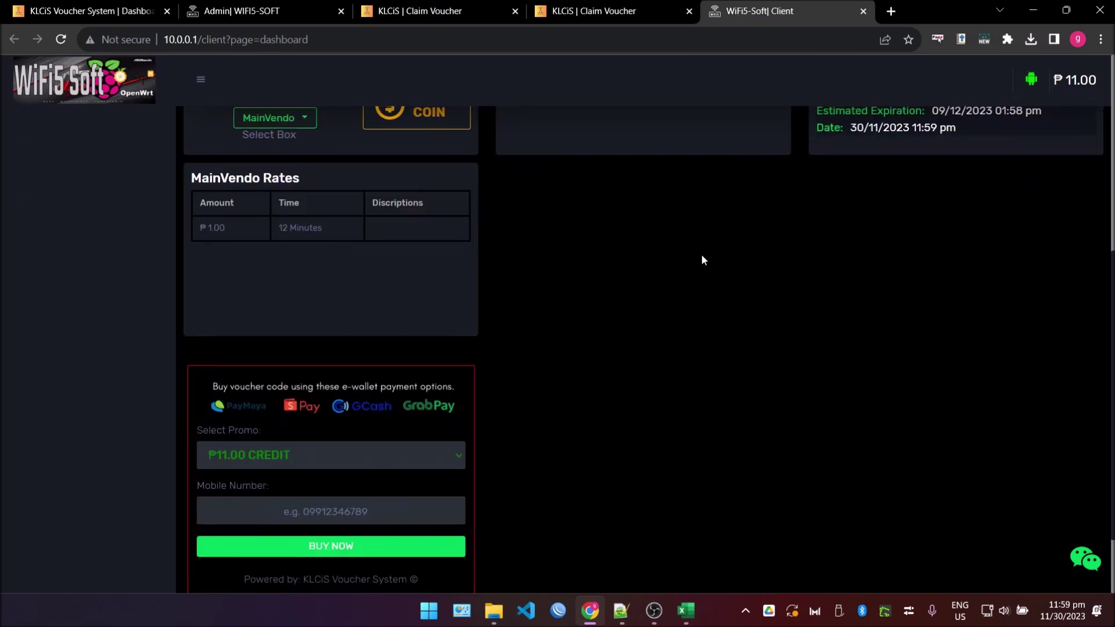
{"action": "left_click", "coordinate": [655, 608]}
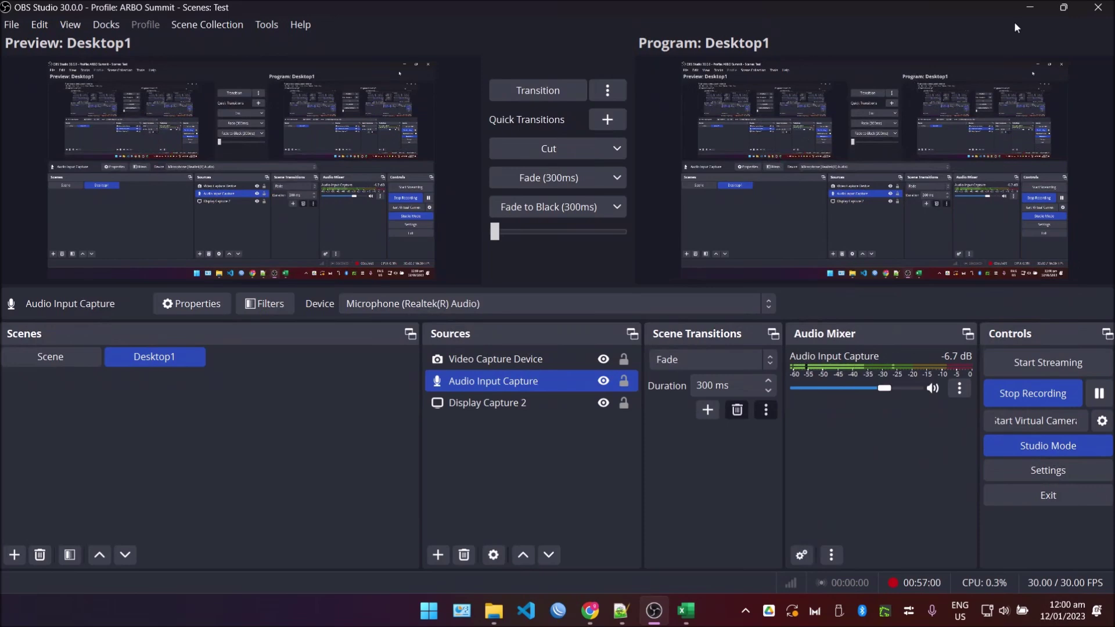
{"action": "left_click", "coordinate": [1030, 7]}
{"action": "scroll", "coordinate": [813, 232], "scroll_direction": "up", "scroll_amount": 6}
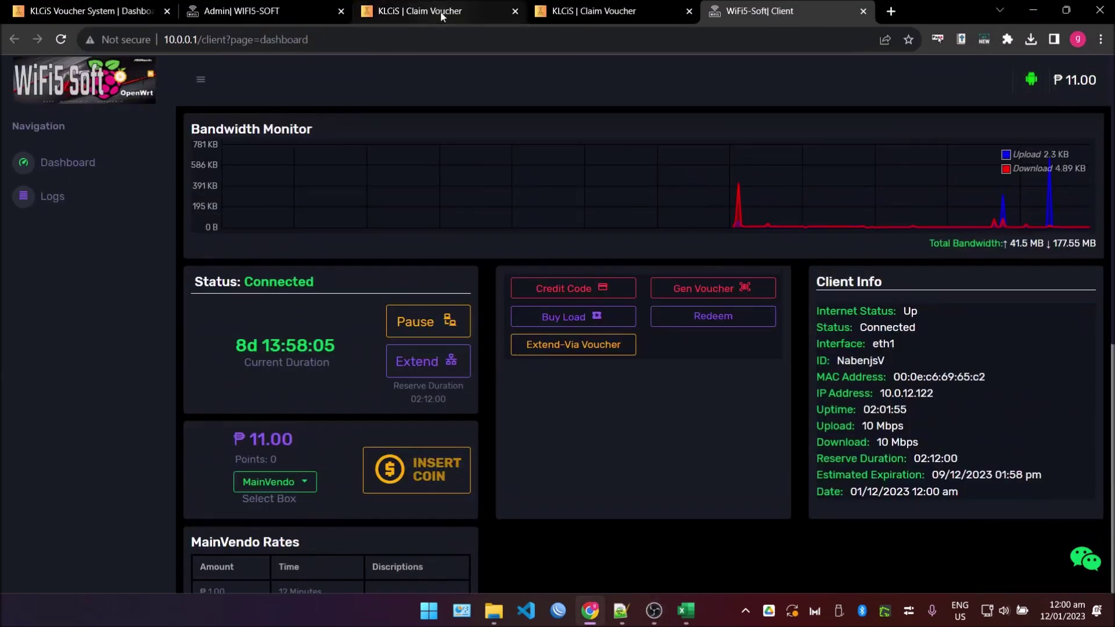
{"action": "left_click", "coordinate": [443, 12]}
{"action": "left_click", "coordinate": [631, 7]}
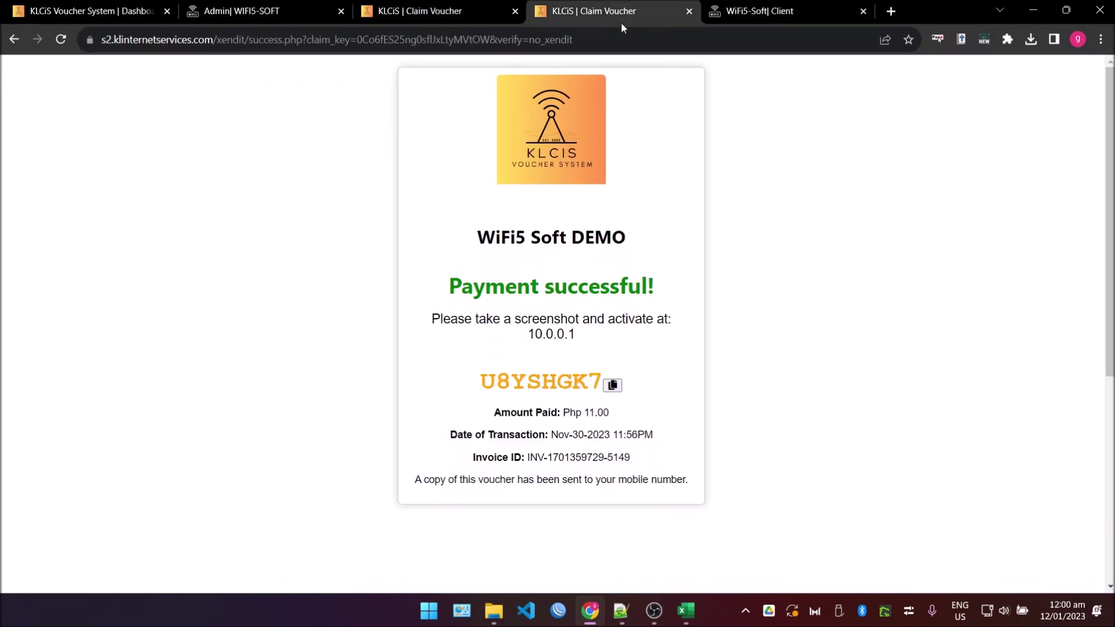
{"action": "left_click", "coordinate": [432, 5]}
{"action": "left_click", "coordinate": [575, 9]}
{"action": "left_click", "coordinate": [456, 7]}
{"action": "left_click", "coordinate": [618, 7]}
{"action": "left_click", "coordinate": [778, 12]}
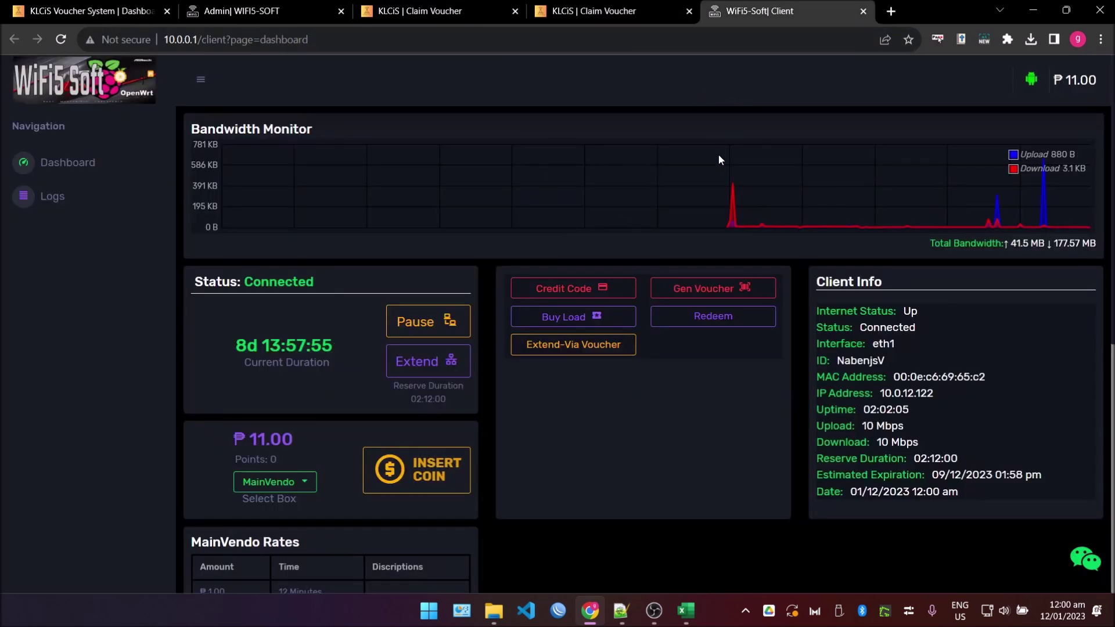
{"action": "left_click", "coordinate": [819, 35]}
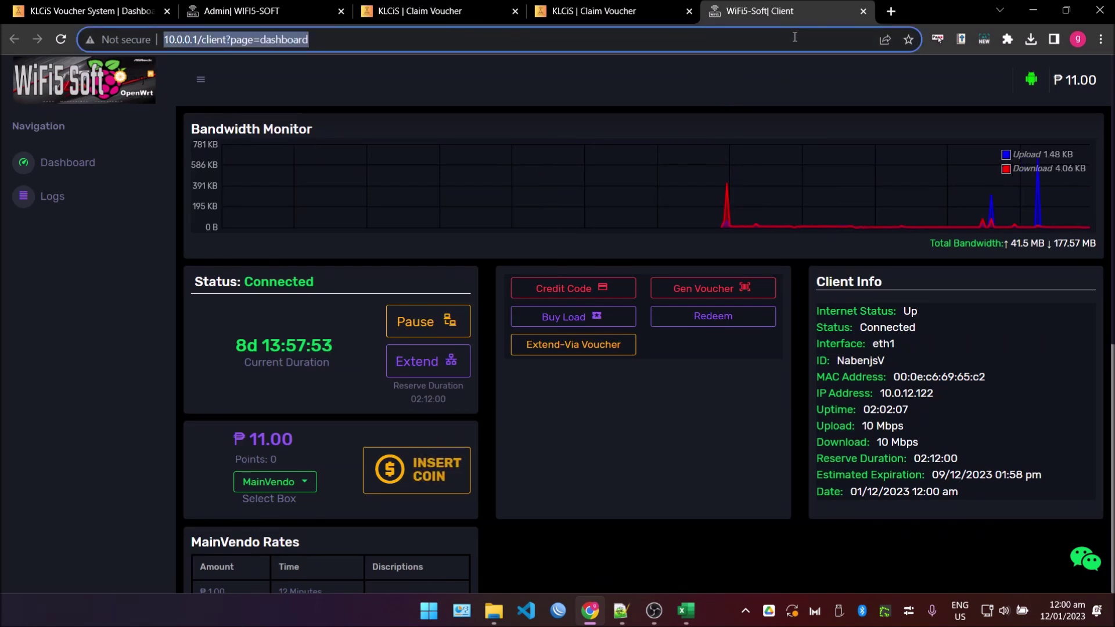
- Open the KLCiS Cashout Fee Calculator page from the address-bar suggestions
{"action": "type", "text": "s23"}
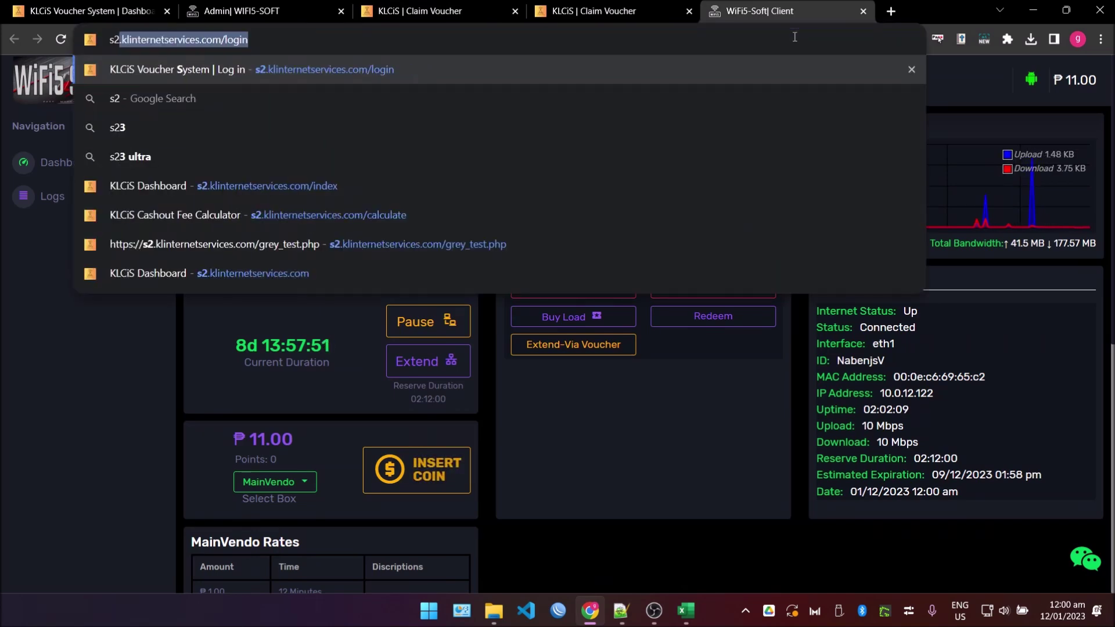
{"action": "key", "text": "Down"}
{"action": "key", "text": "Down"}
{"action": "key", "text": "Down"}
{"action": "key", "text": "Return"}
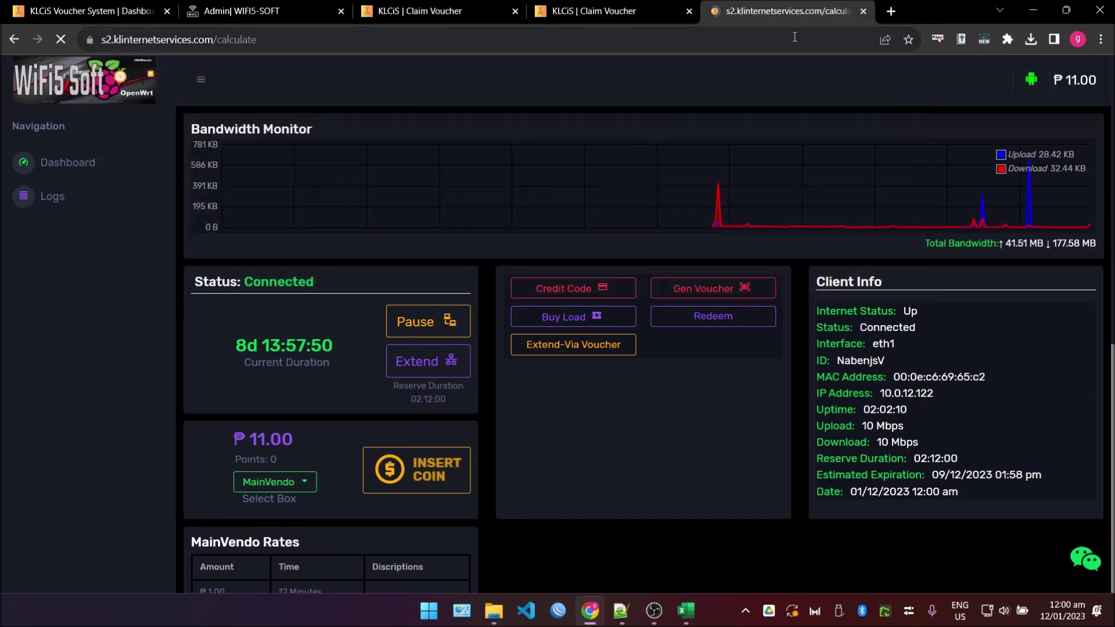
{"action": "scroll", "coordinate": [971, 305], "scroll_direction": "up", "scroll_amount": 1}
{"action": "left_click_drag", "start_coordinate": [298, 46], "coordinate": [48, 35]}
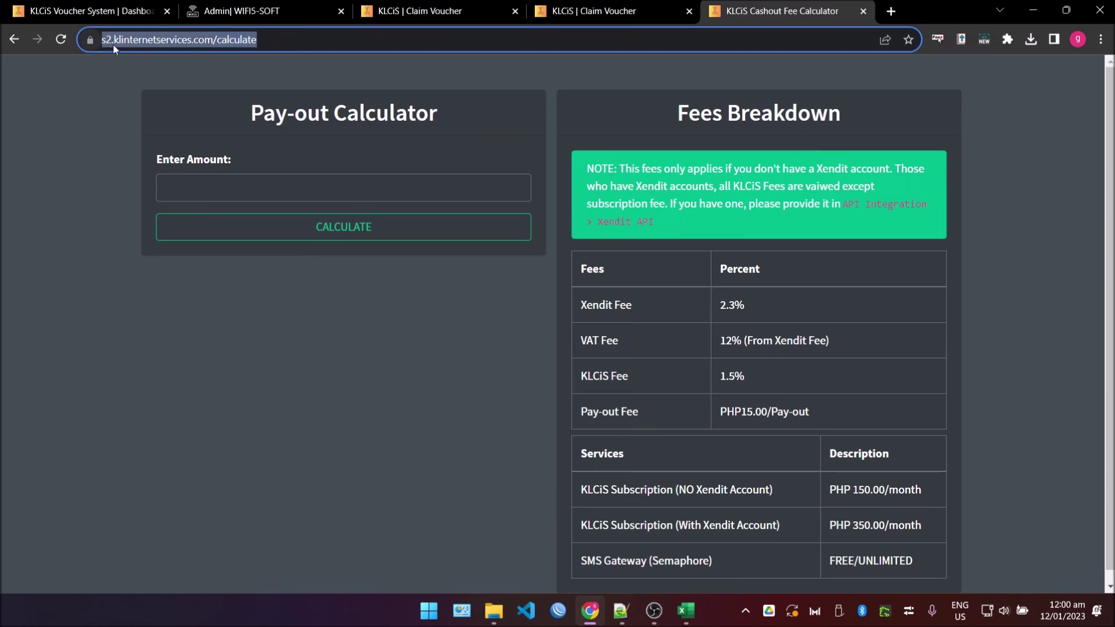
{"action": "left_click", "coordinate": [295, 45]}
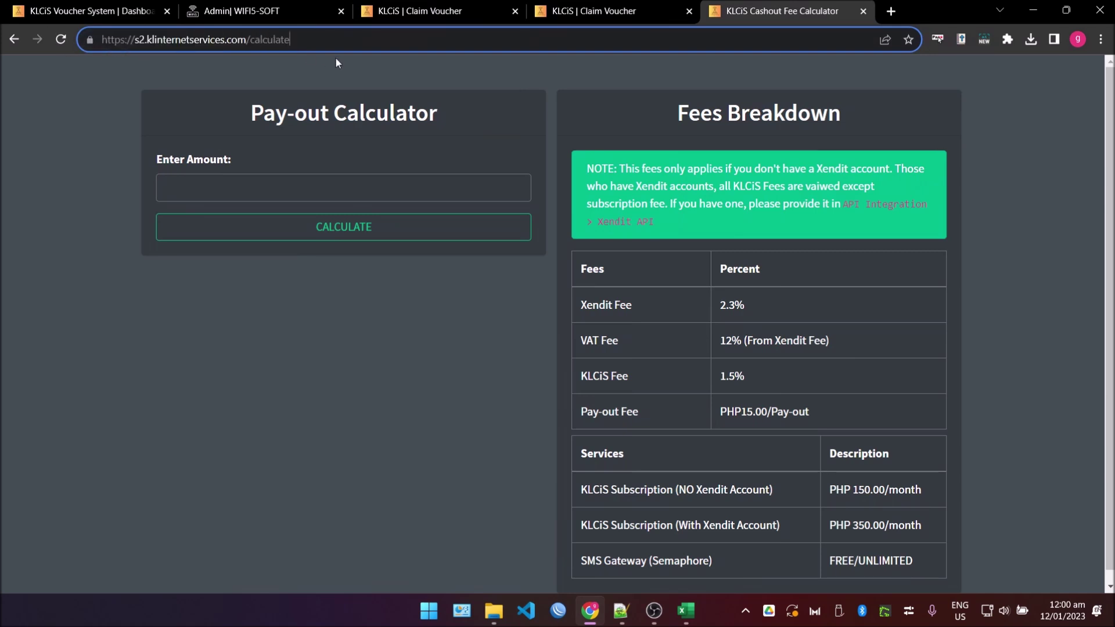
- Calculate fees for 1000: Php 55.76 total, Php 944.24 to receive
{"action": "left_click", "coordinate": [393, 192]}
{"action": "type", "text": "1000"}
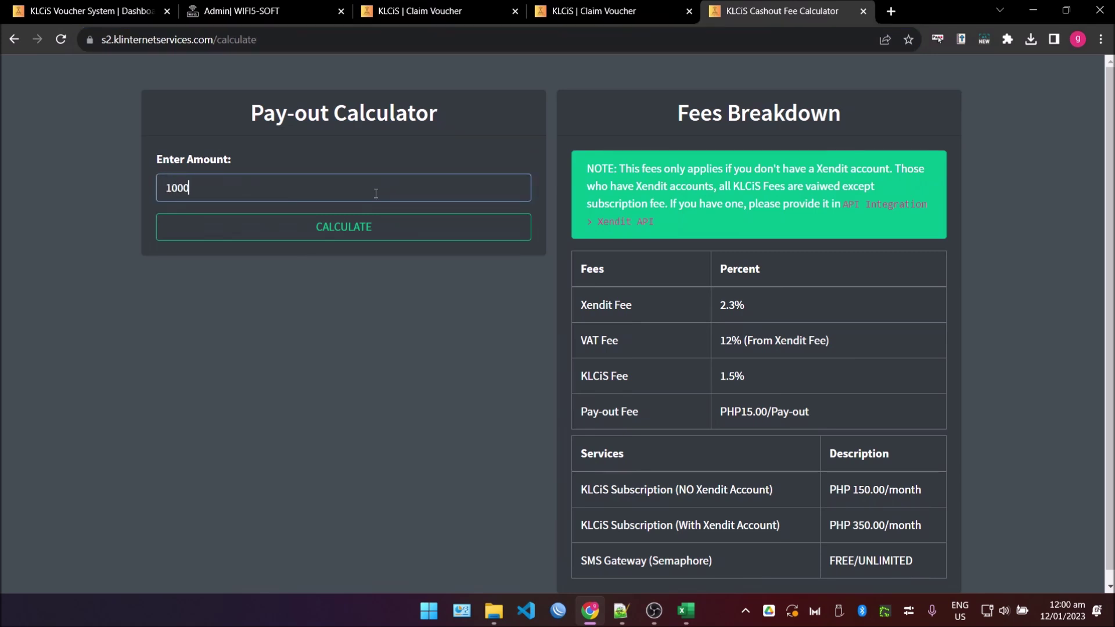
{"action": "left_click", "coordinate": [380, 227]}
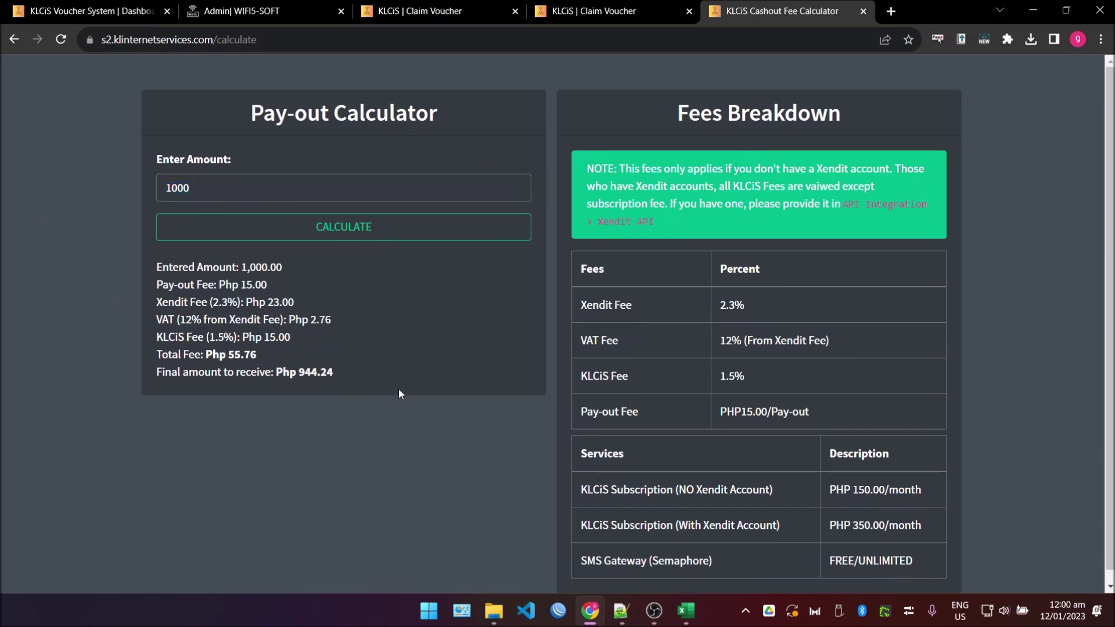
{"action": "left_click", "coordinate": [346, 380]}
{"action": "left_click", "coordinate": [461, 332]}
- Review the fee and services tables, noting the KLCiS Fee of 1.5%
{"action": "scroll", "coordinate": [840, 529], "scroll_direction": "down", "scroll_amount": 1}
{"action": "left_click_drag", "start_coordinate": [928, 538], "coordinate": [586, 195]}
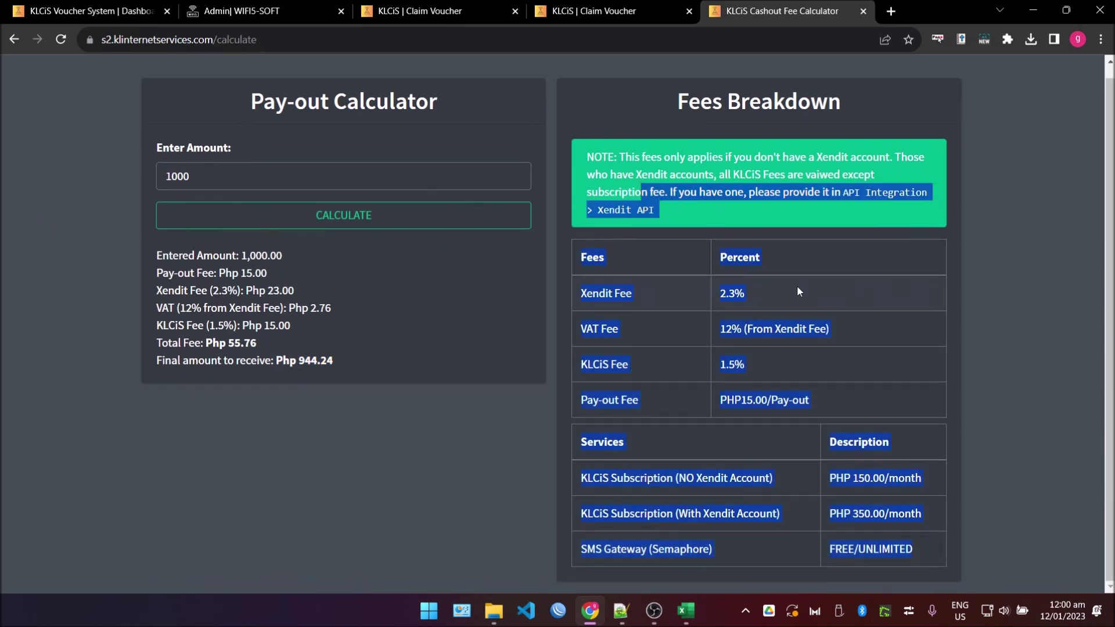
{"action": "left_click", "coordinate": [865, 436]}
{"action": "scroll", "coordinate": [858, 483], "scroll_direction": "up", "scroll_amount": 1}
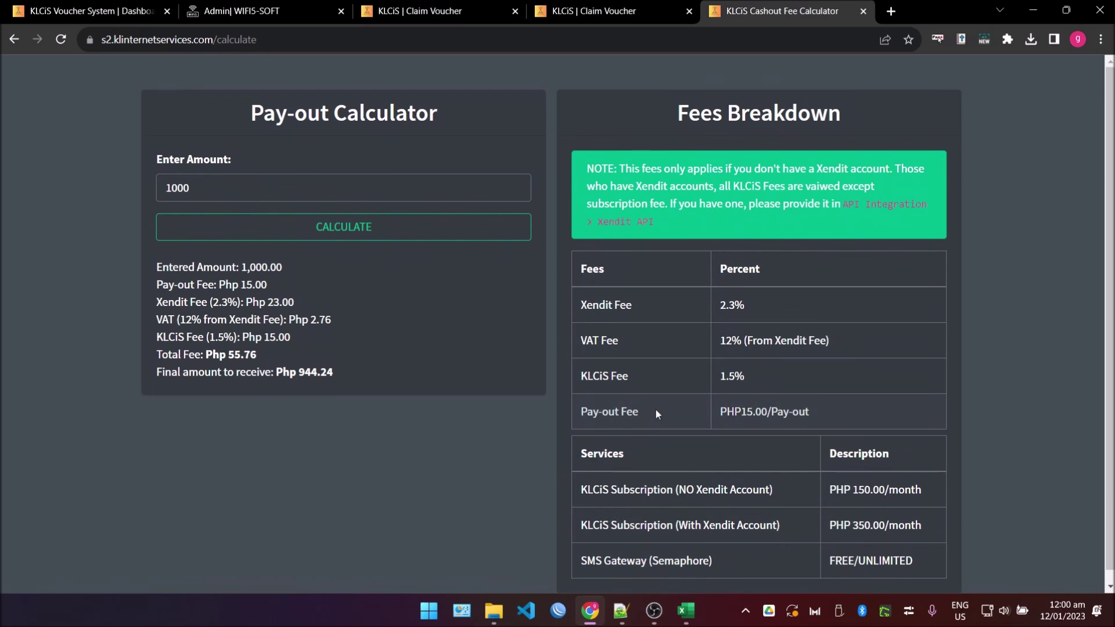
{"action": "left_click_drag", "start_coordinate": [772, 376], "coordinate": [582, 375]}
- Highlight the PHP 150.00/month and PHP 350.00/month subscription prices
{"action": "scroll", "coordinate": [754, 395], "scroll_direction": "down", "scroll_amount": 1}
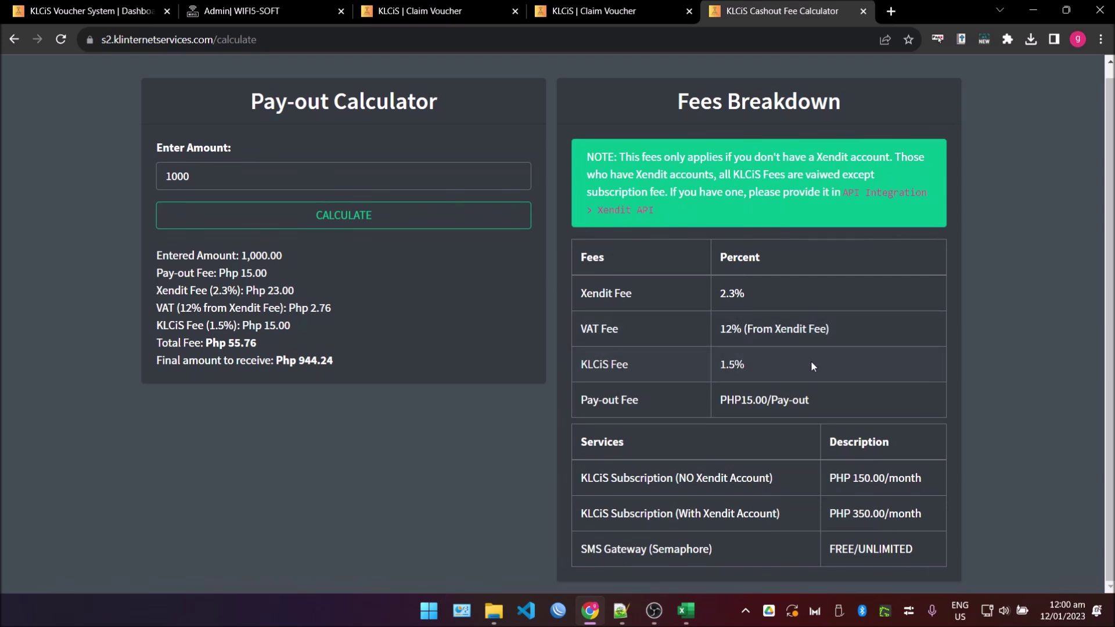
{"action": "left_click_drag", "start_coordinate": [956, 479], "coordinate": [828, 473]}
{"action": "left_click_drag", "start_coordinate": [936, 512], "coordinate": [830, 514]}
{"action": "left_click", "coordinate": [918, 479]}
{"action": "left_click_drag", "start_coordinate": [913, 476], "coordinate": [825, 474]}
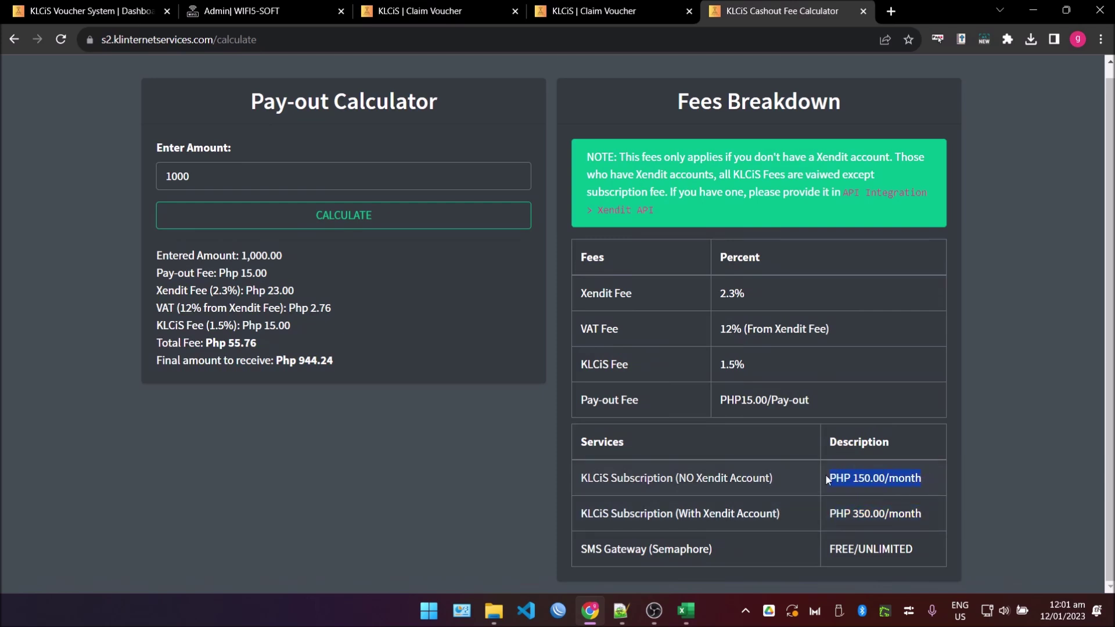
{"action": "left_click", "coordinate": [926, 481]}
{"action": "left_click_drag", "start_coordinate": [926, 481], "coordinate": [854, 476]}
{"action": "left_click", "coordinate": [892, 474]}
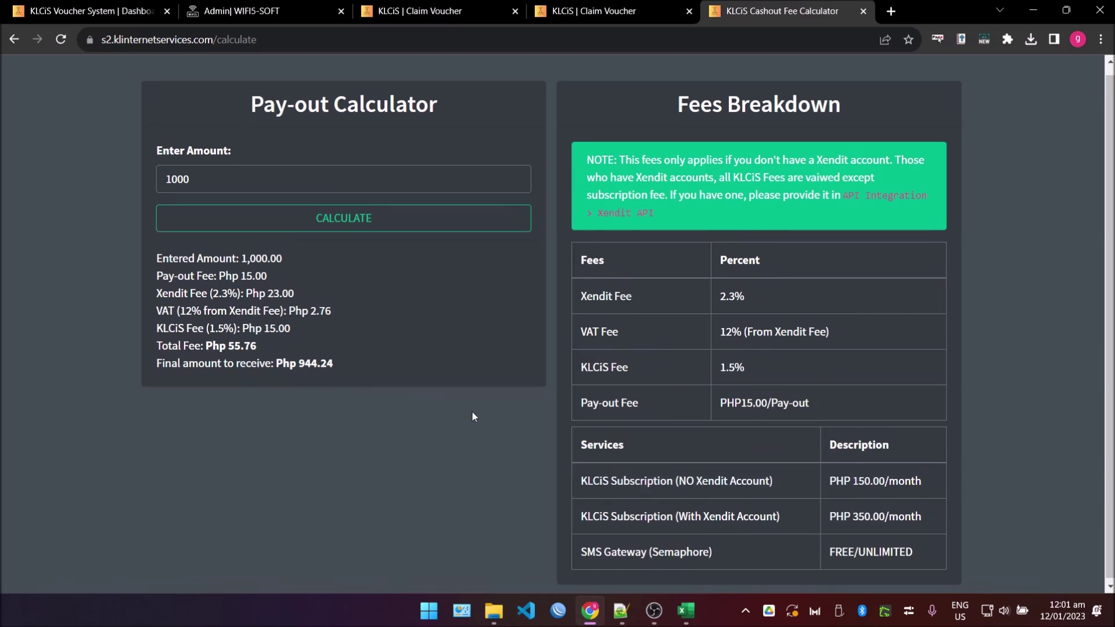
{"action": "scroll", "coordinate": [472, 410], "scroll_direction": "up", "scroll_amount": 1}
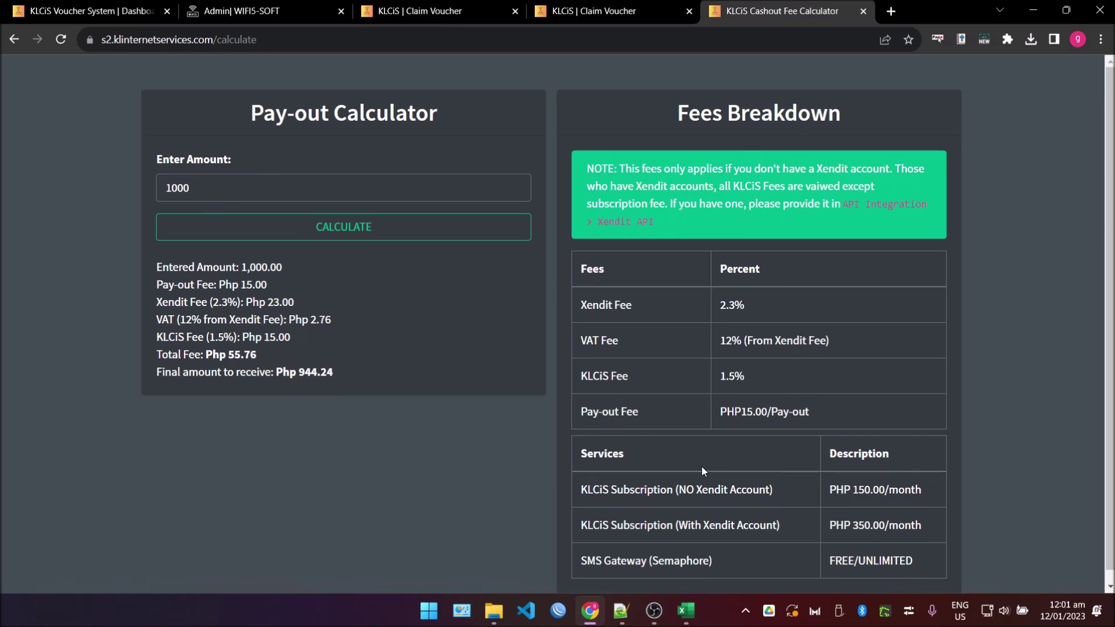
{"action": "left_click", "coordinate": [660, 603]}
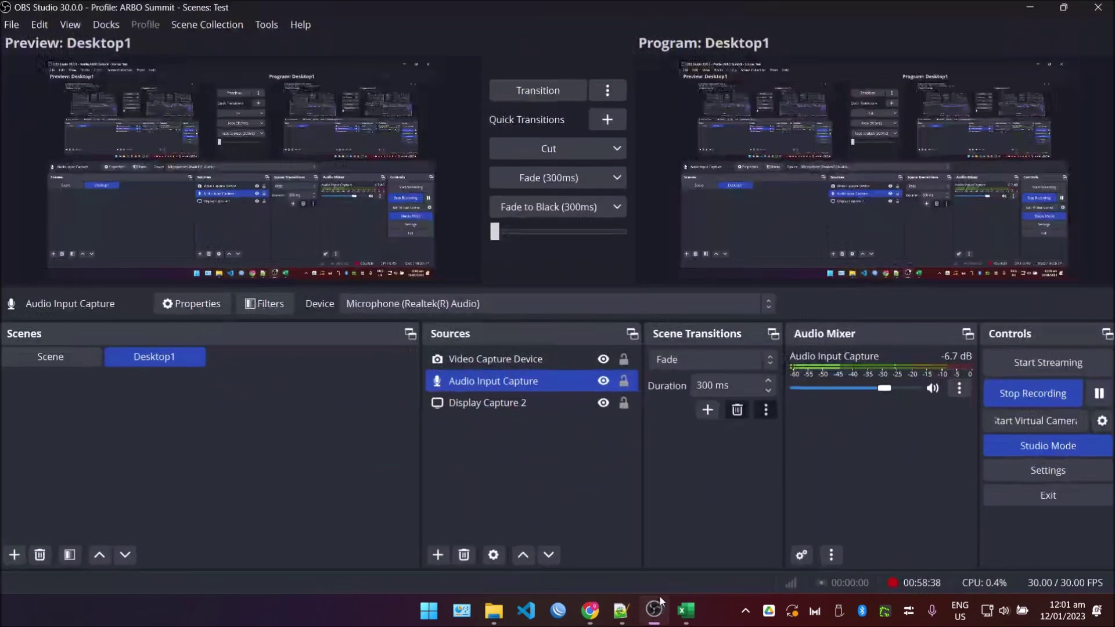